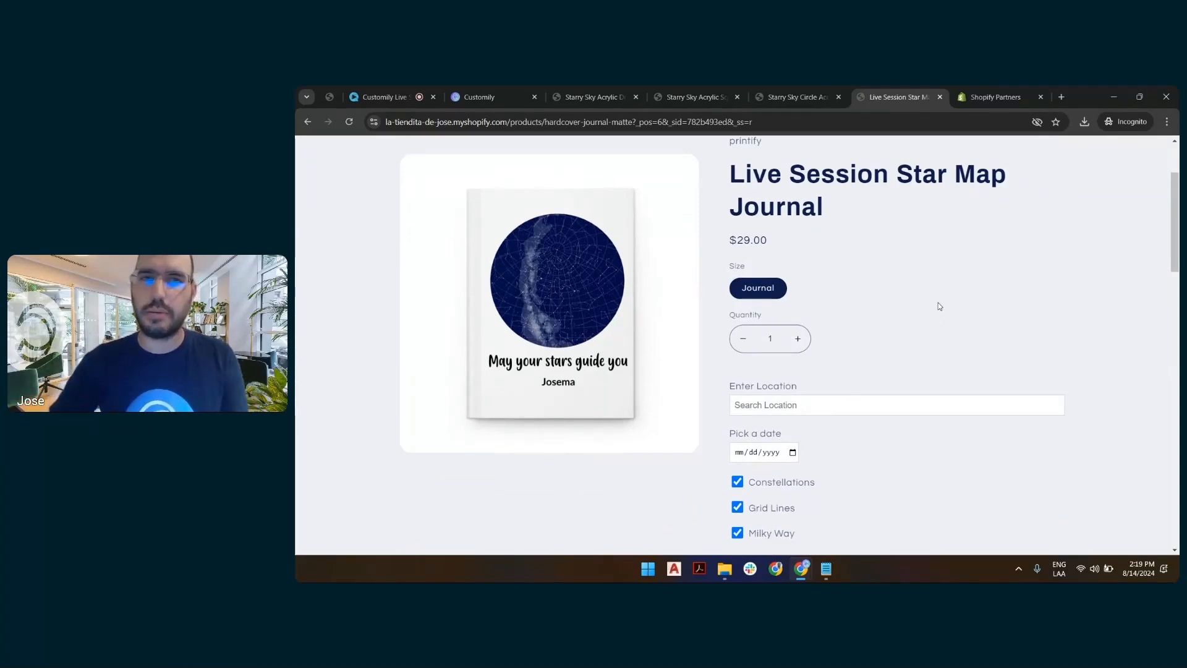
Turn the journal's Constellations, Grid Lines and Milky Way options off and back on, one at a time.
scroll(939, 306, down, 4)
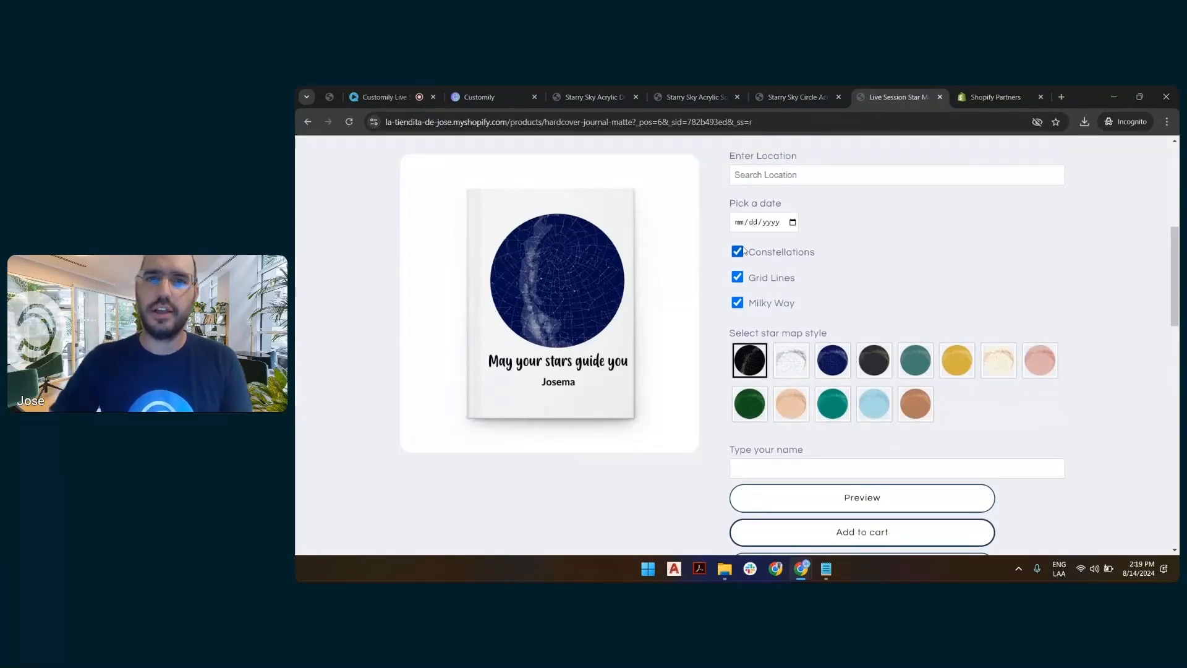
click(737, 251)
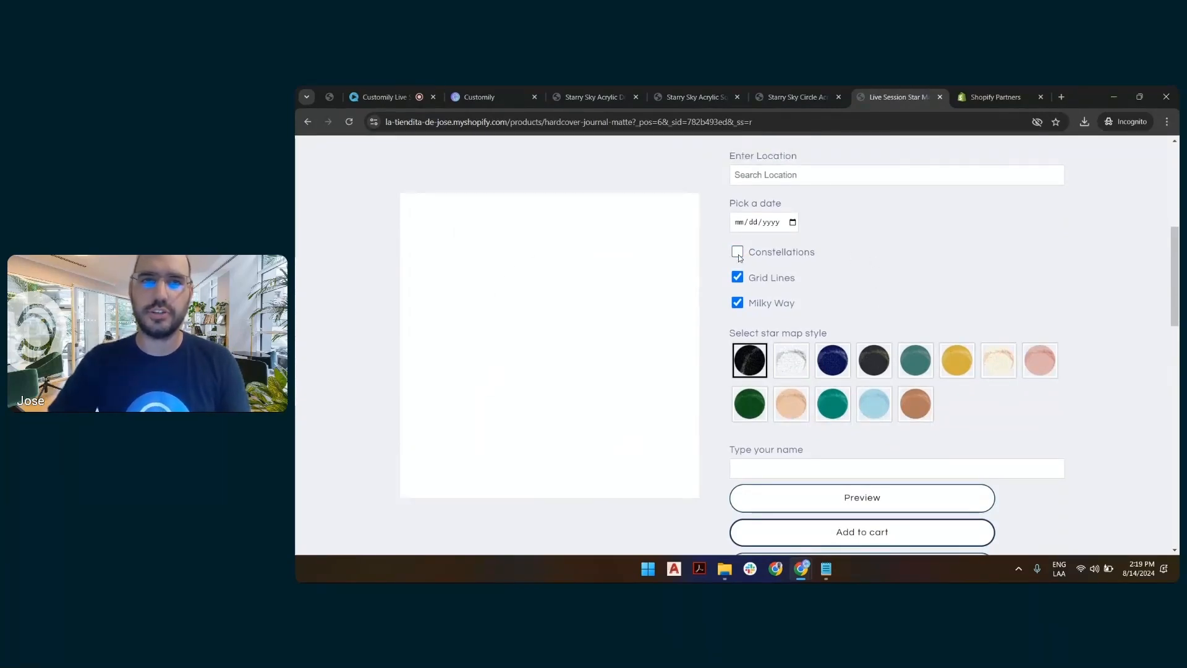
click(738, 252)
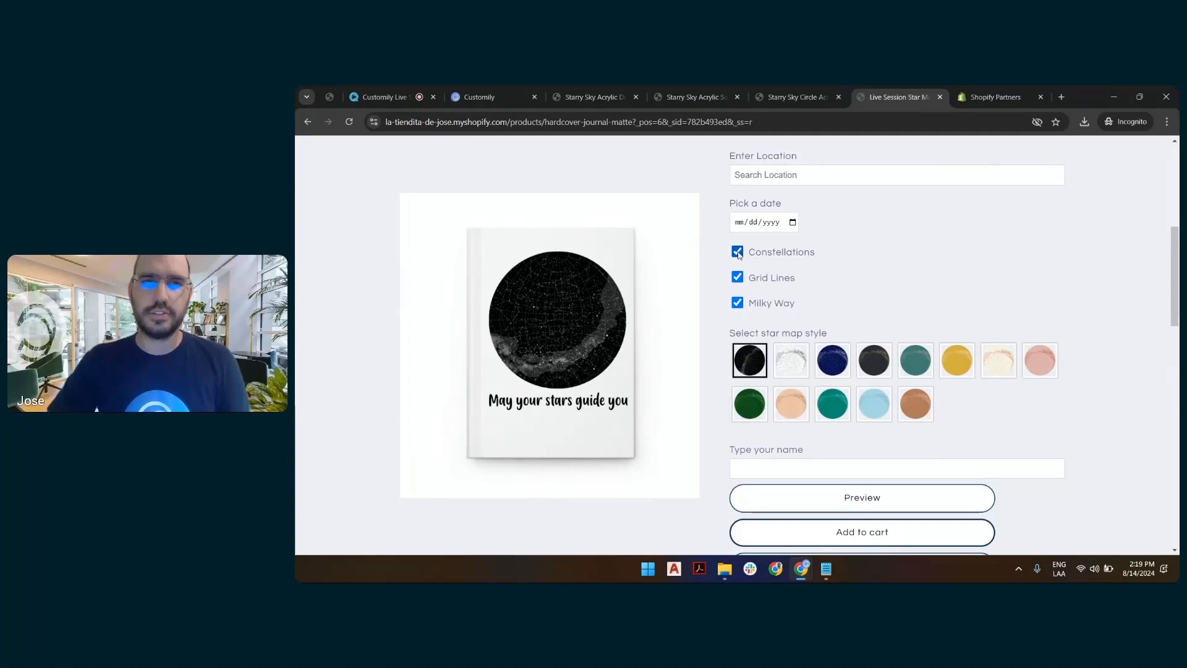
click(740, 279)
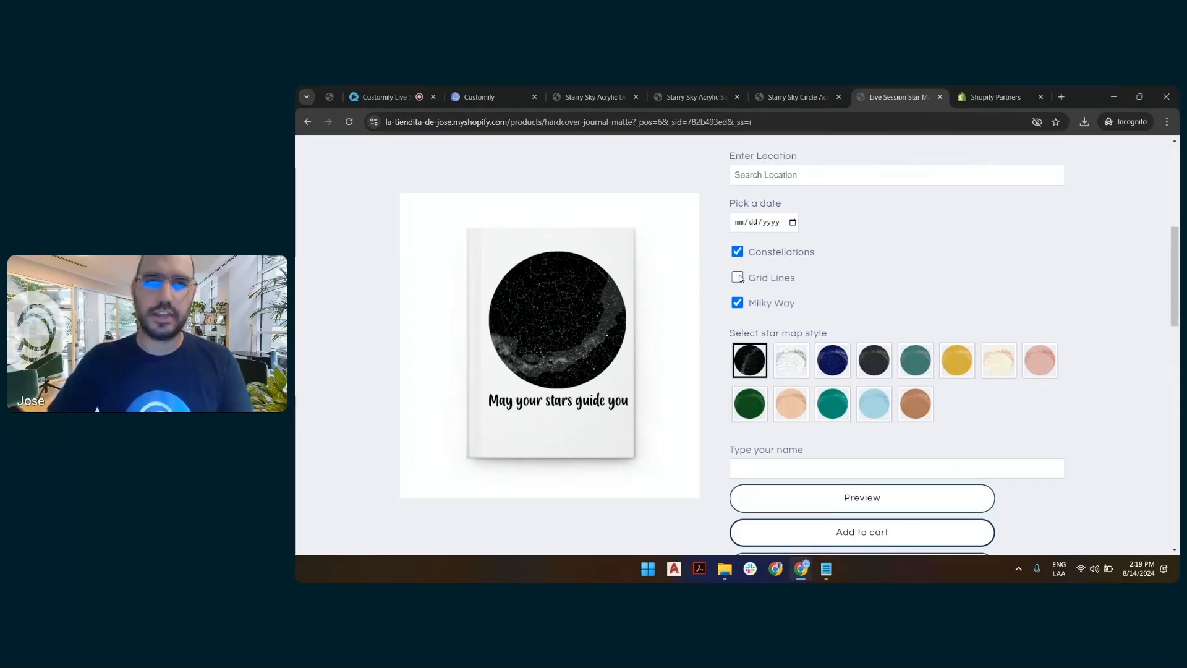
click(739, 278)
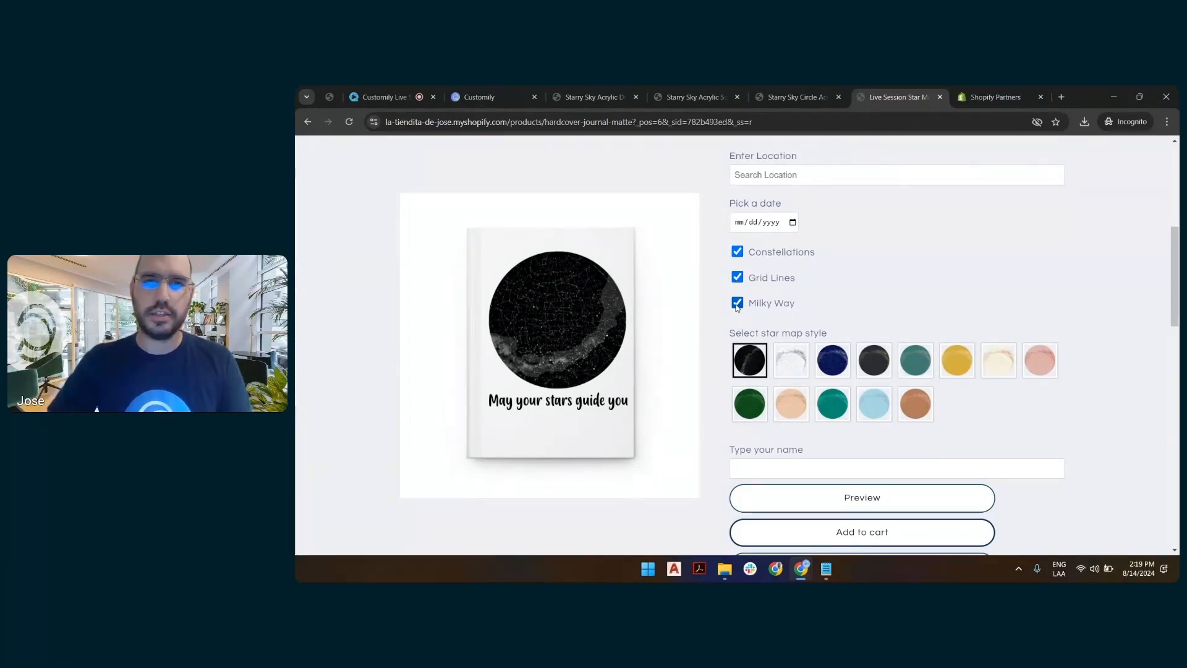
click(737, 305)
click(737, 305)
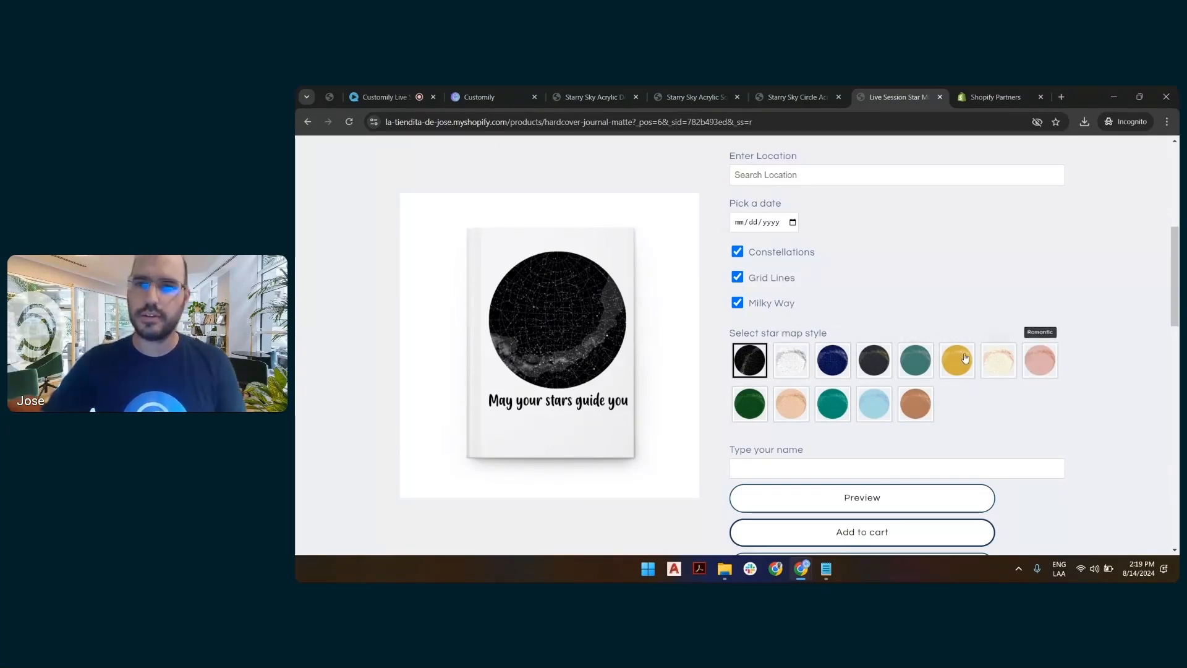
Try several star map styles on the journal, including white, Midnight, teal, cream and copper, ending with the light blue style.
click(790, 360)
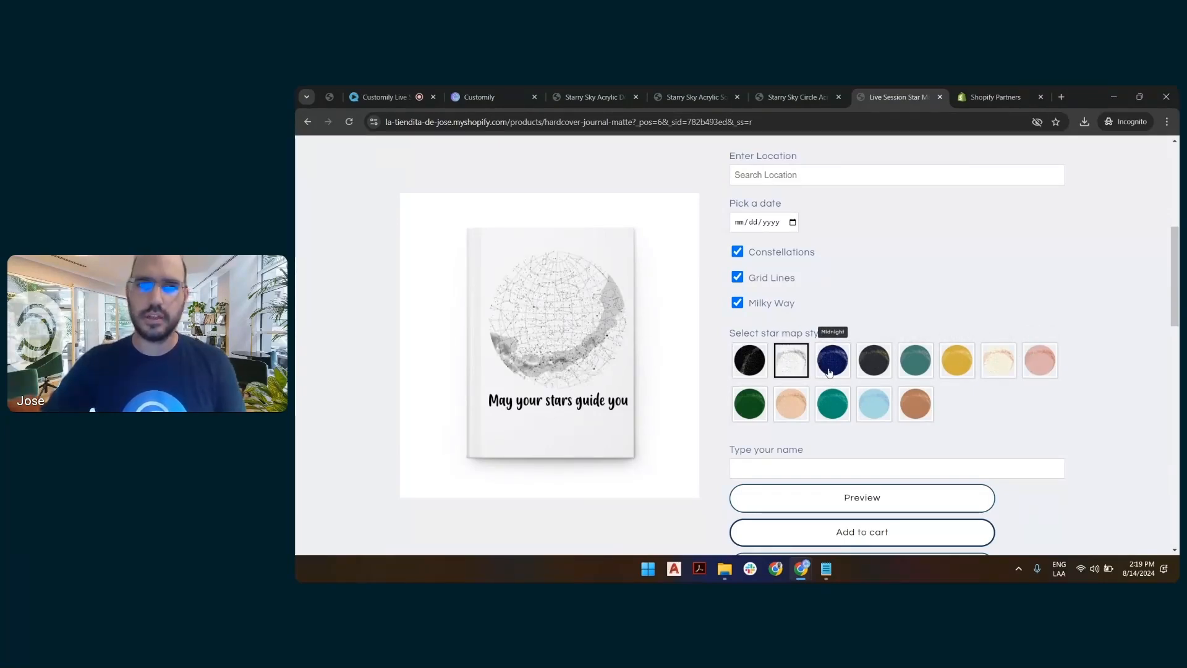
click(830, 371)
click(874, 371)
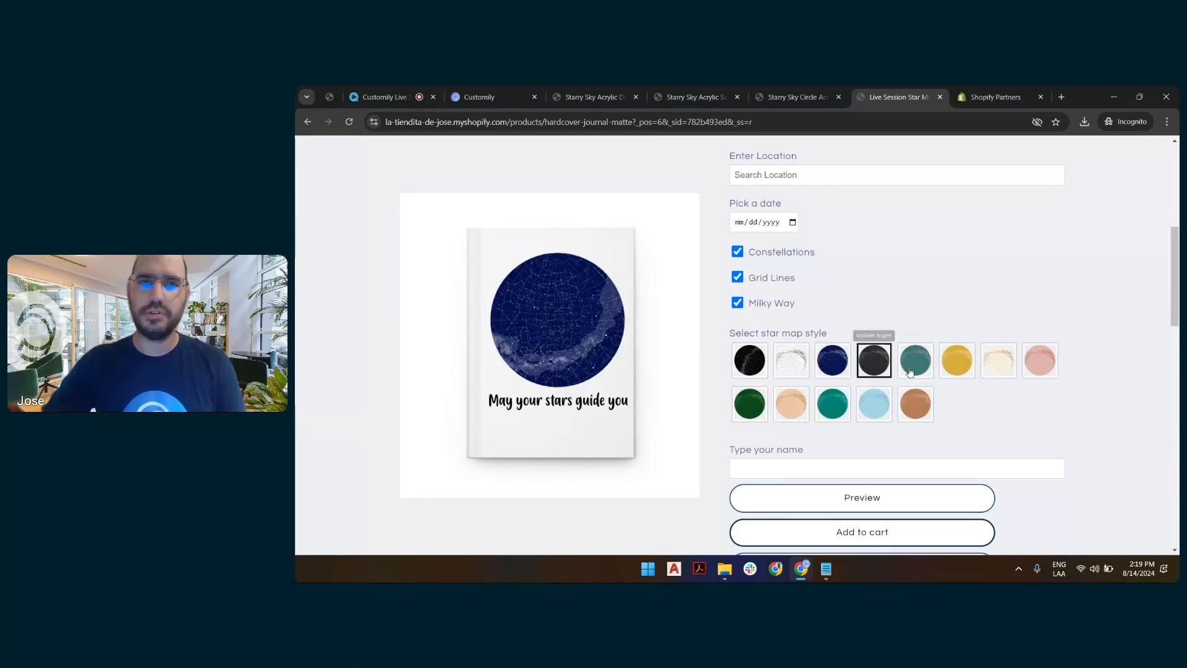
click(917, 370)
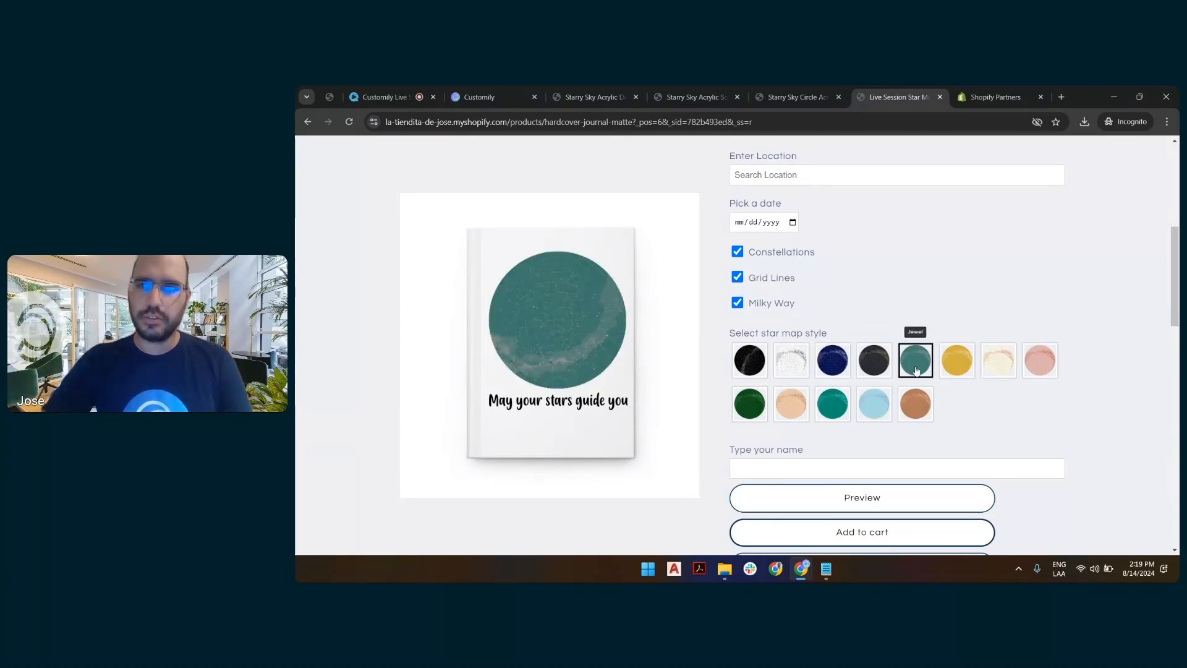
click(1012, 364)
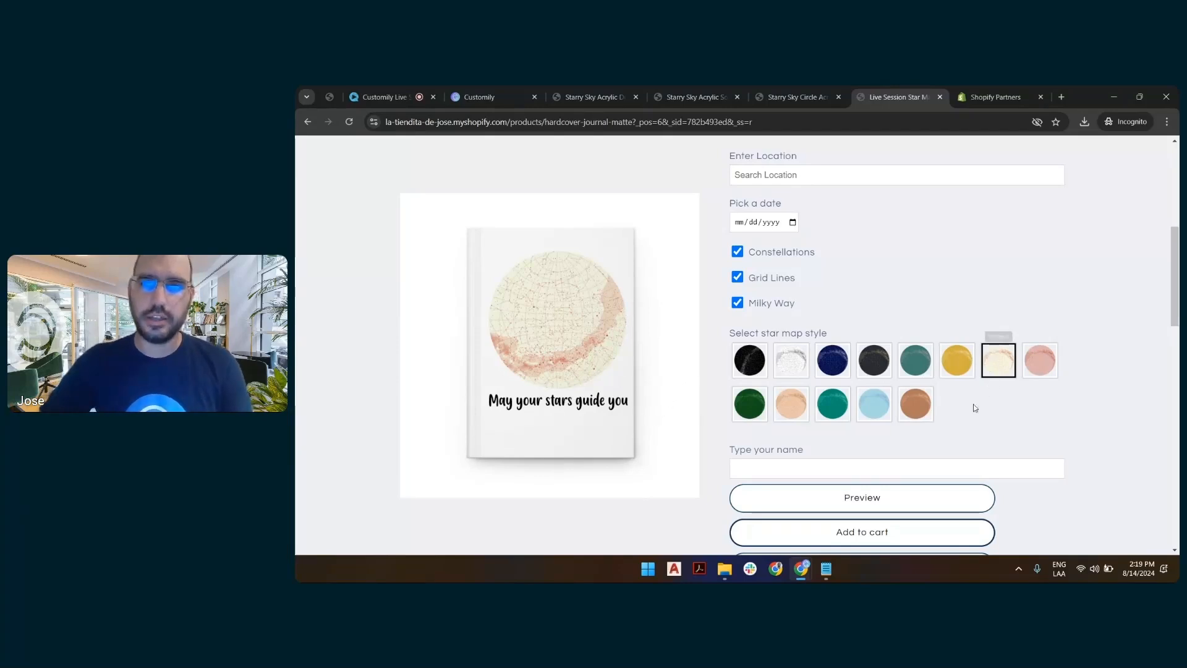
click(929, 408)
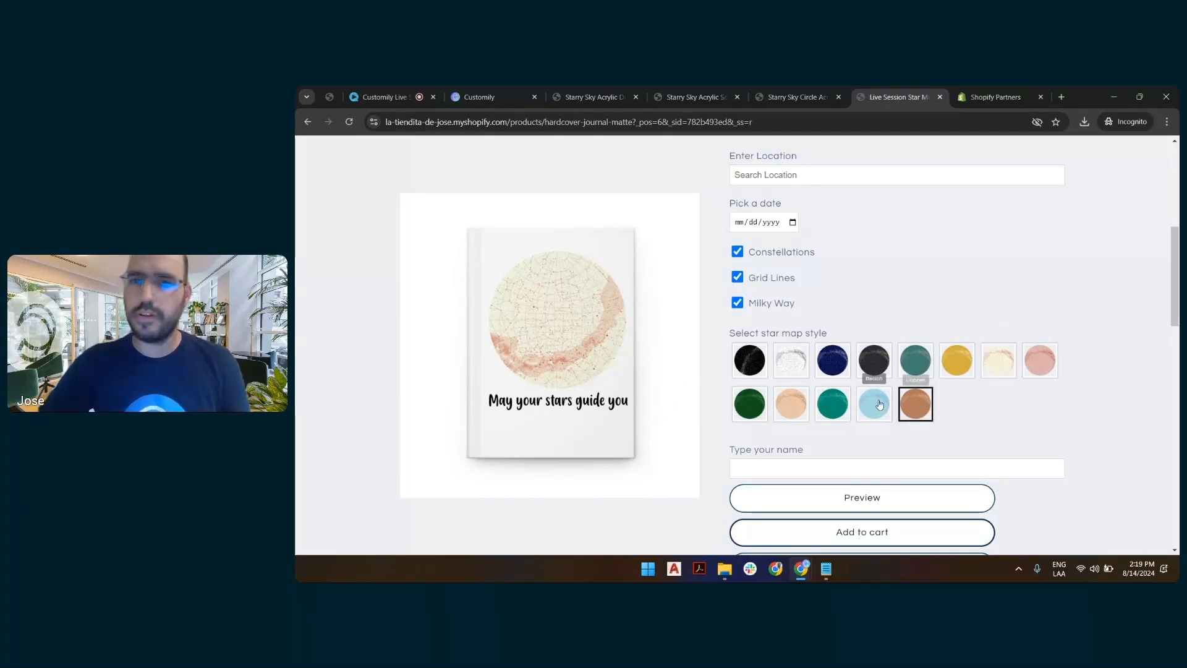
click(874, 403)
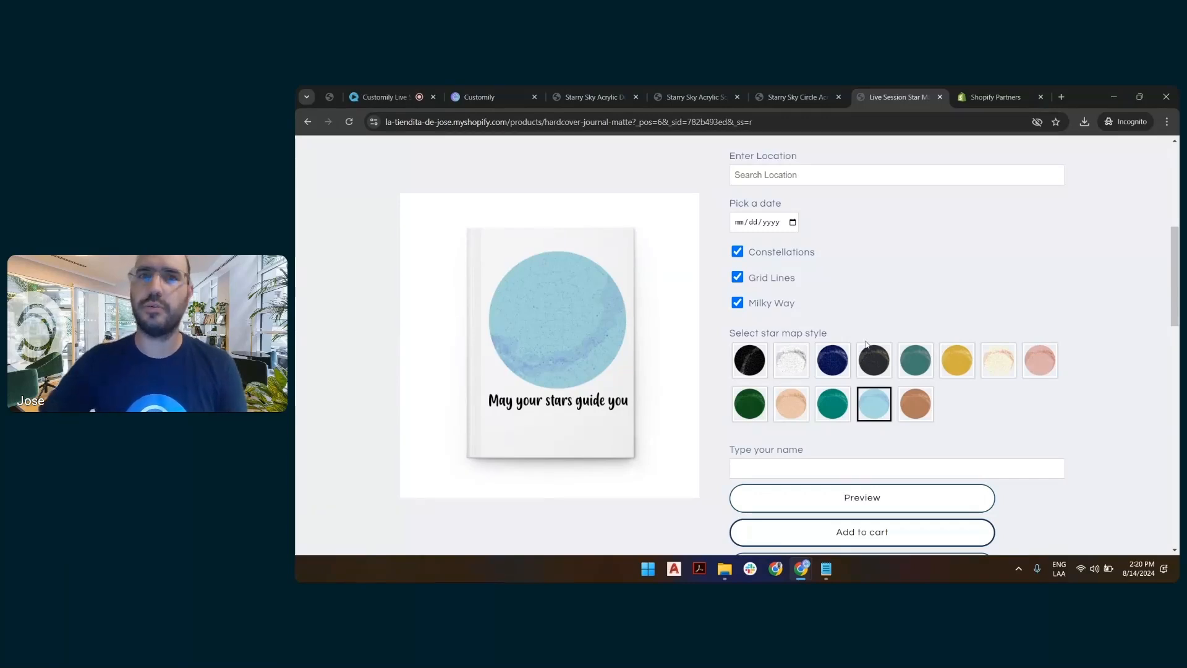
On the Starry Sky Circle Acrylic Plaque page, set the location to St. Louis, Missouri, United States and the date to 08/13/2024.
click(782, 99)
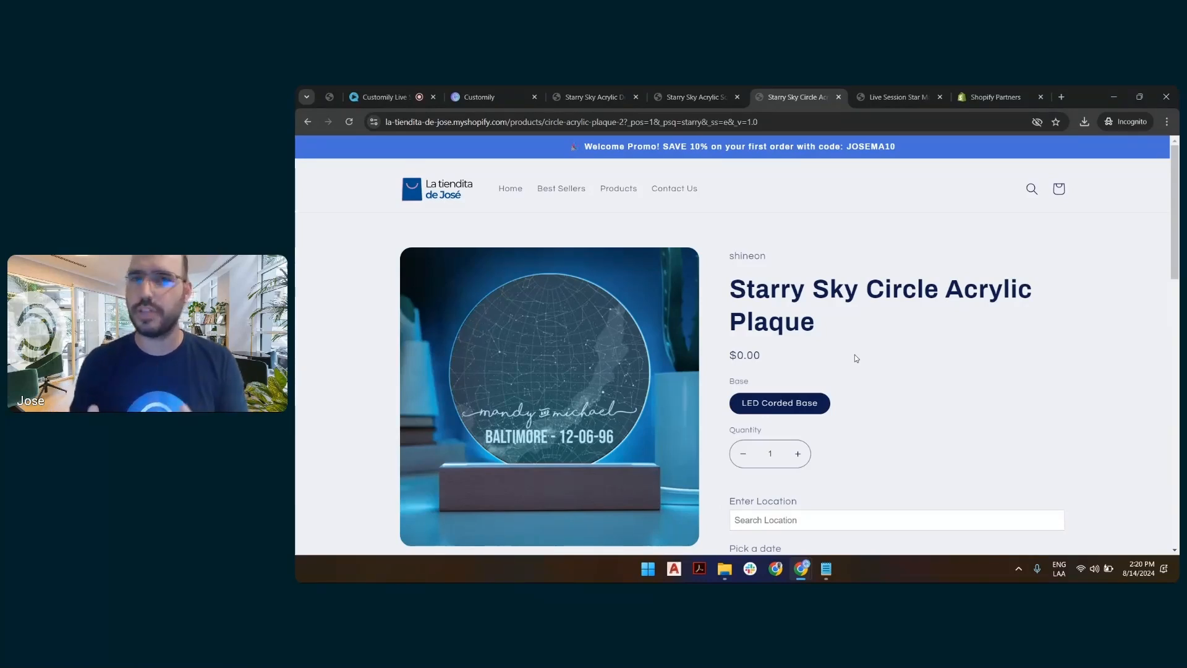
scroll(860, 356, down, 4)
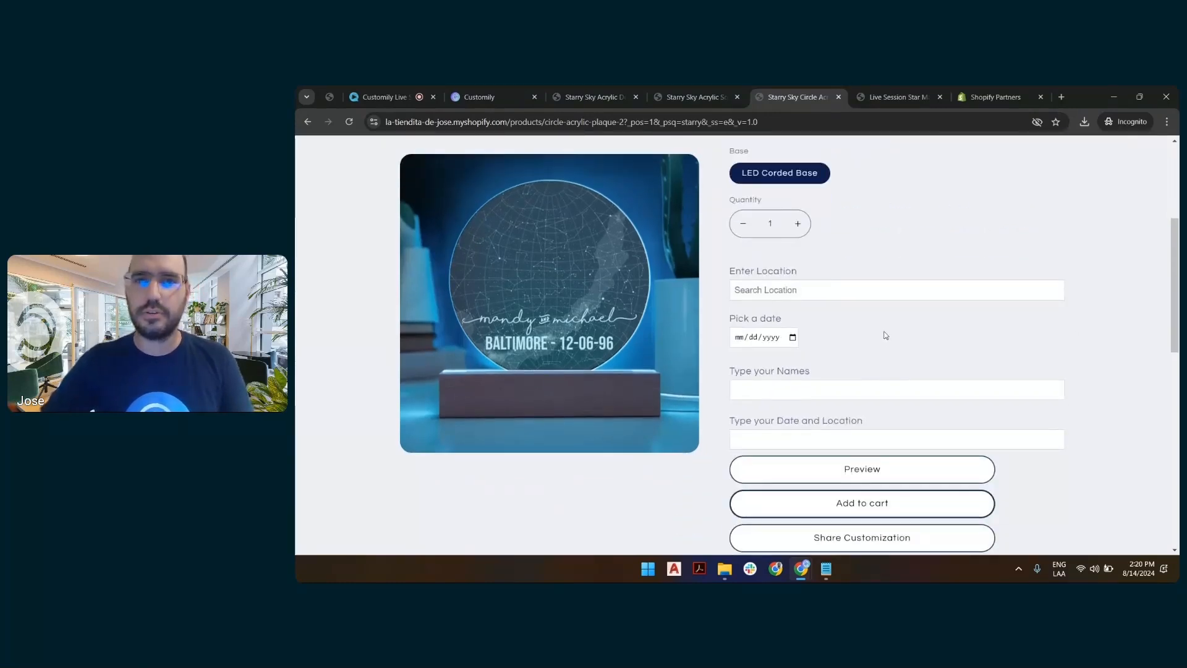
click(843, 288)
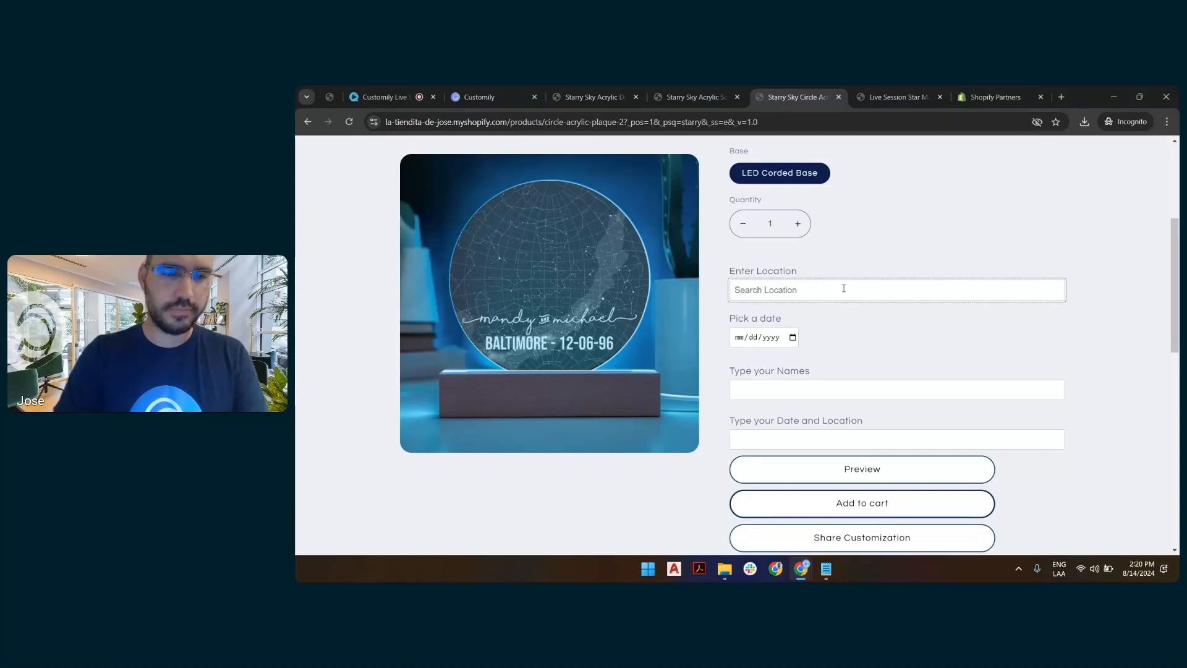
text(st loi)
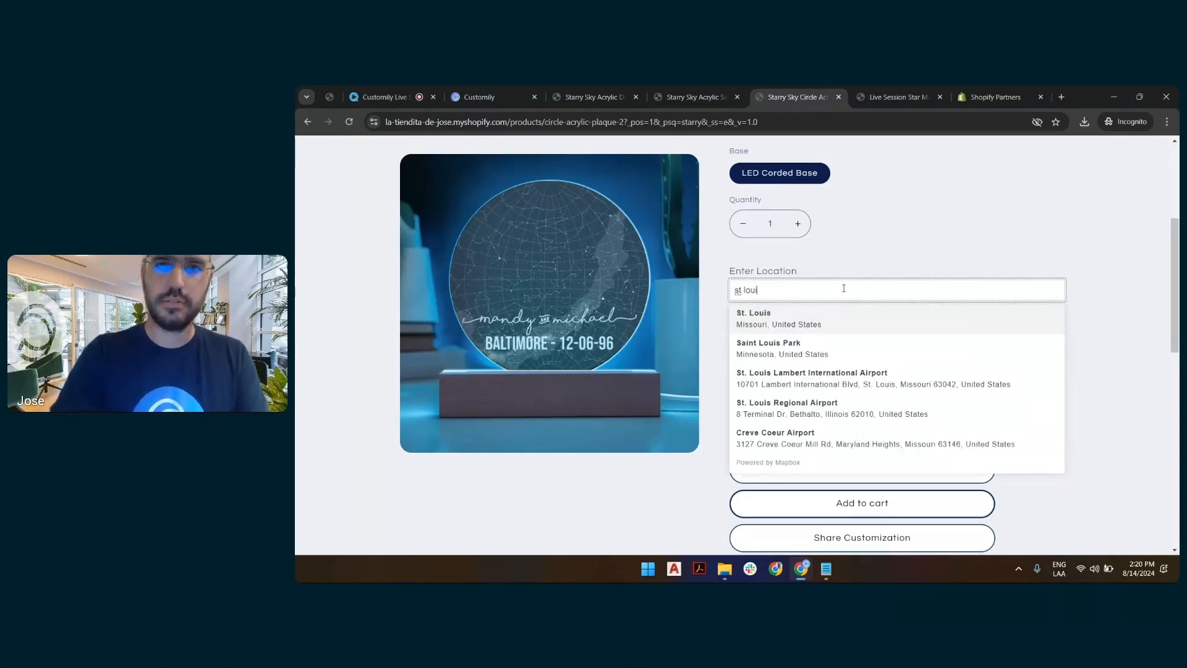
click(848, 318)
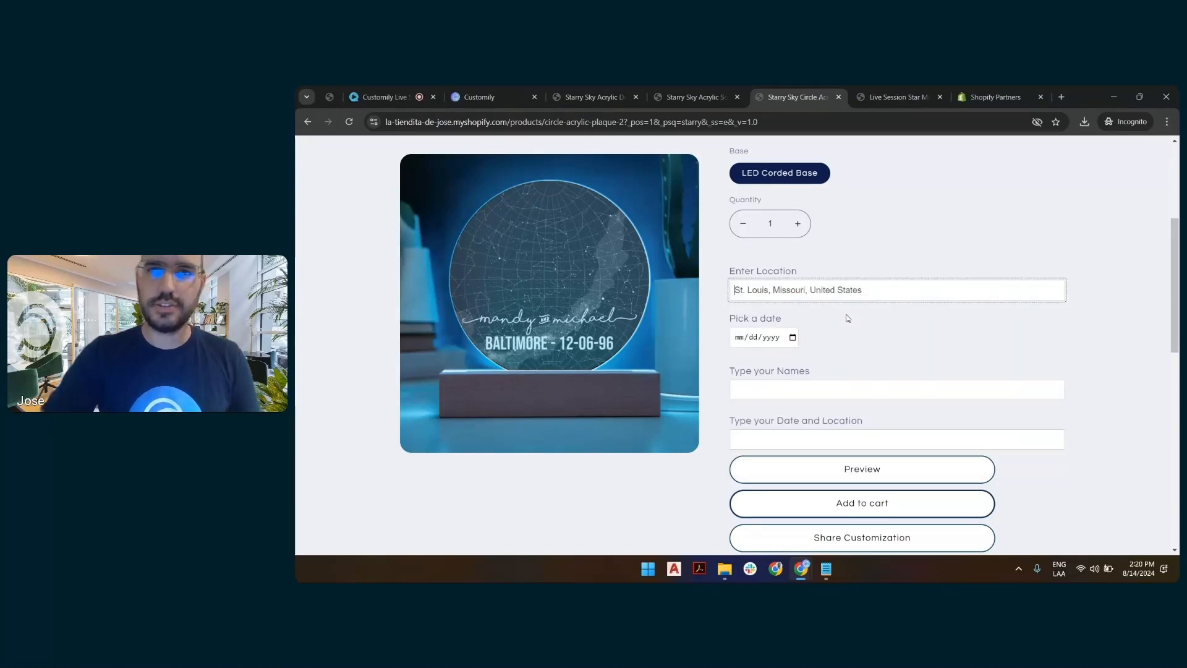
click(793, 337)
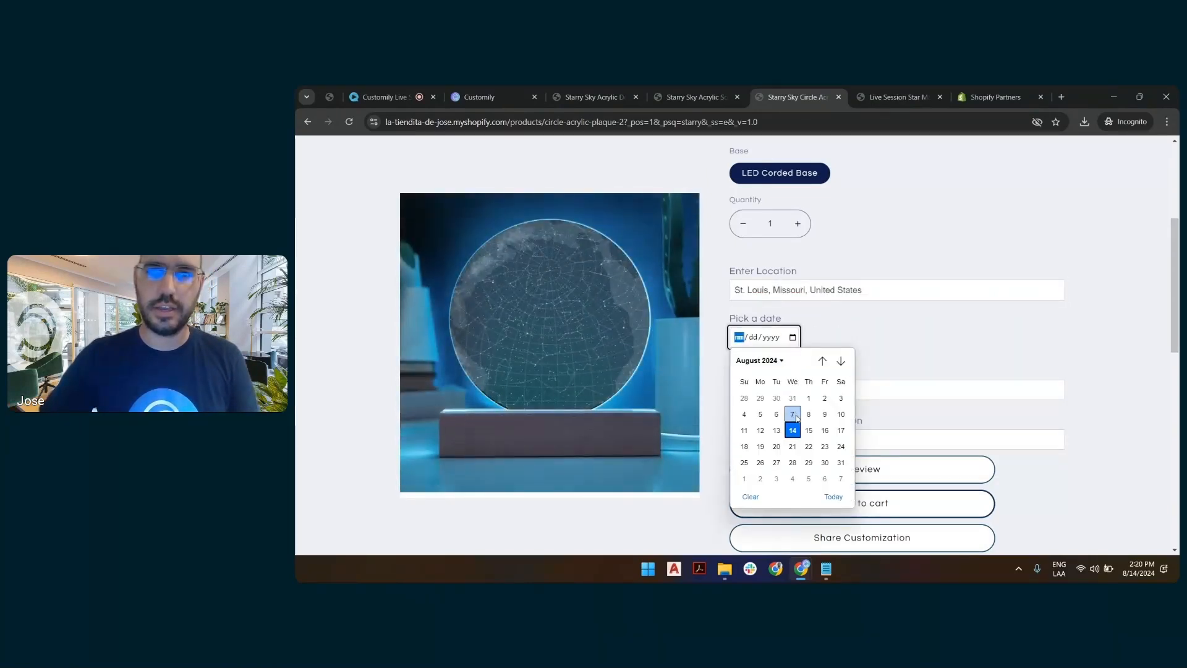
click(776, 431)
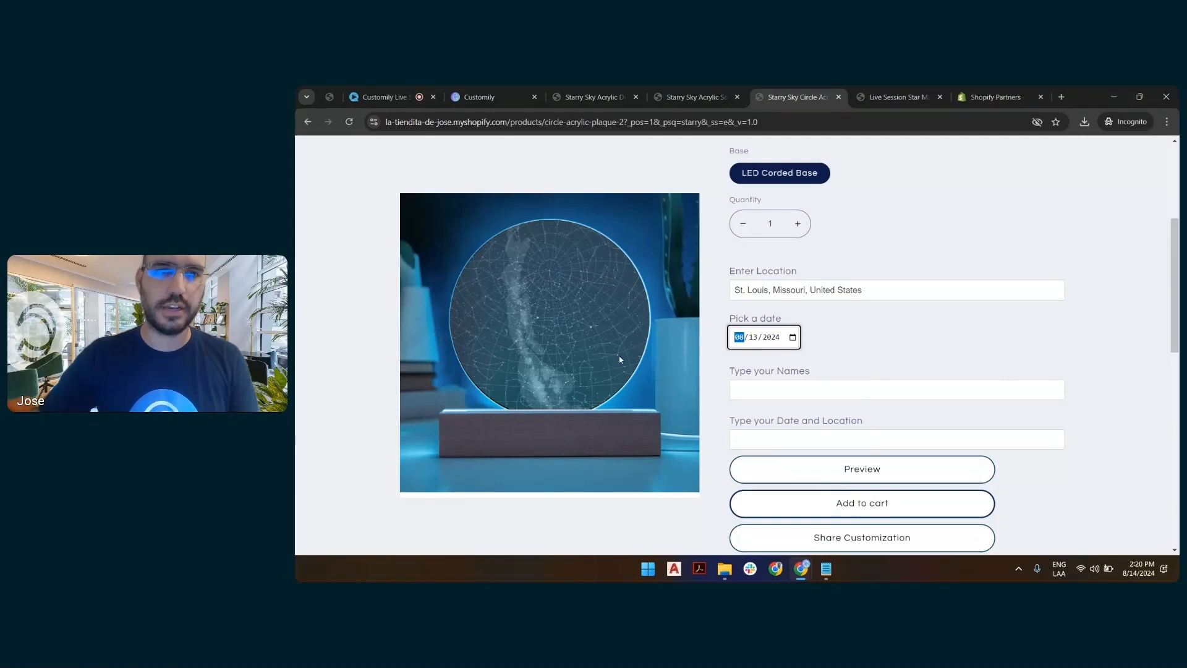
Enter the couple's first names joined by "and" as the names text on the circle plaque.
click(855, 391)
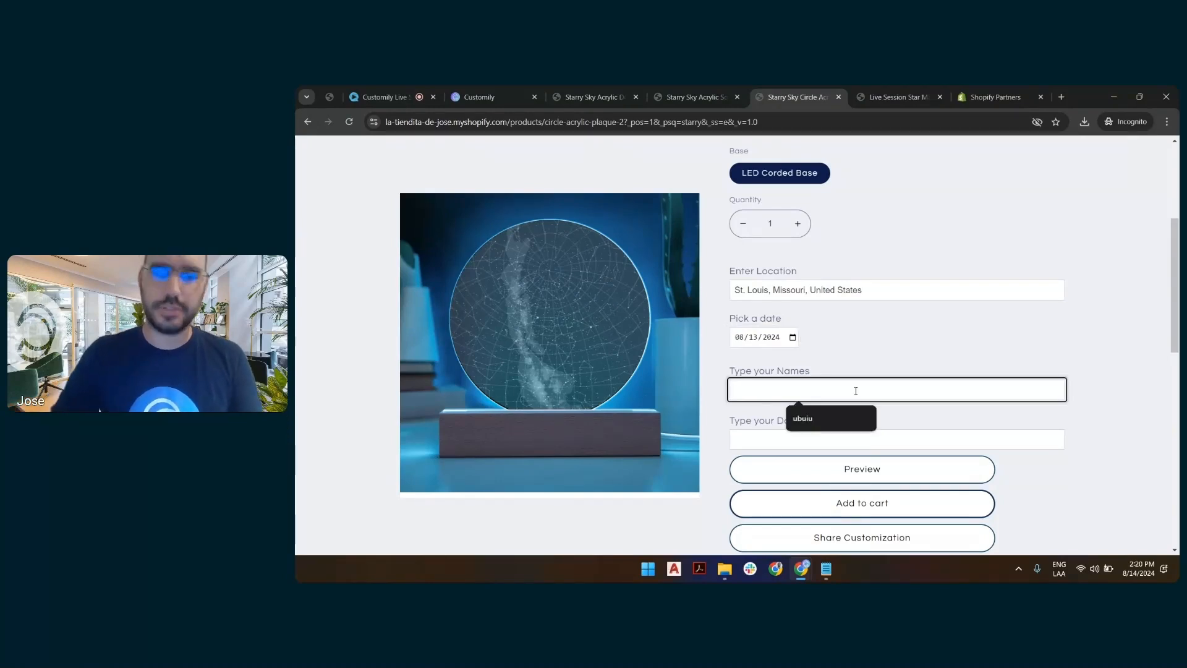
text(tin)
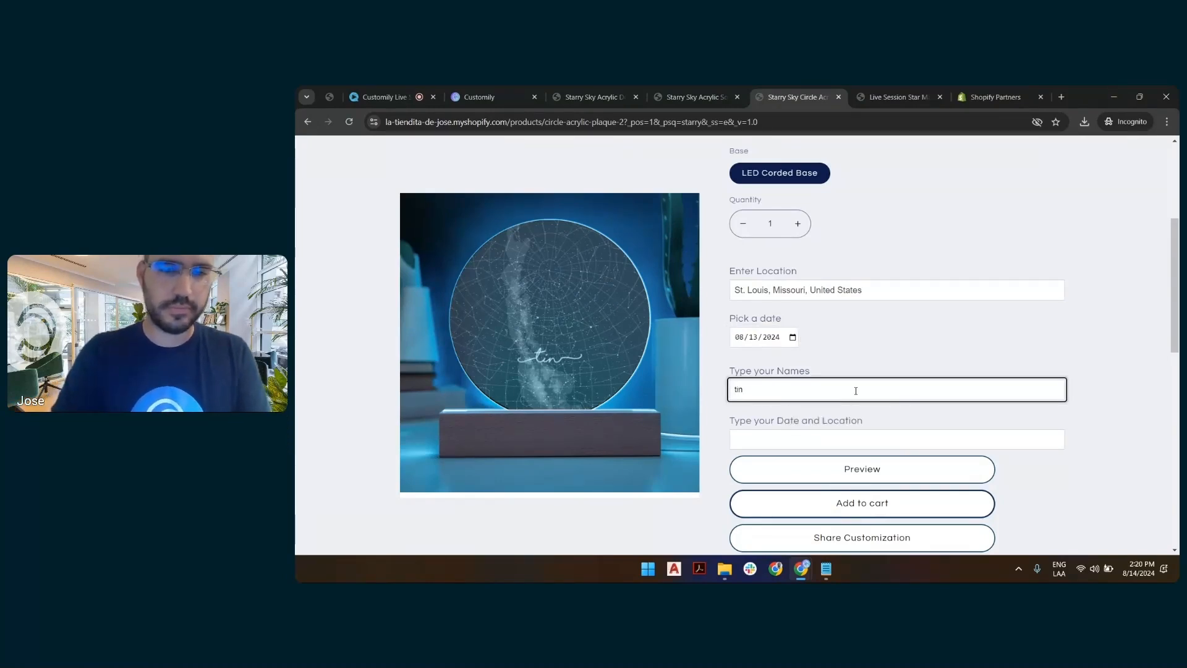
text(a and tom)
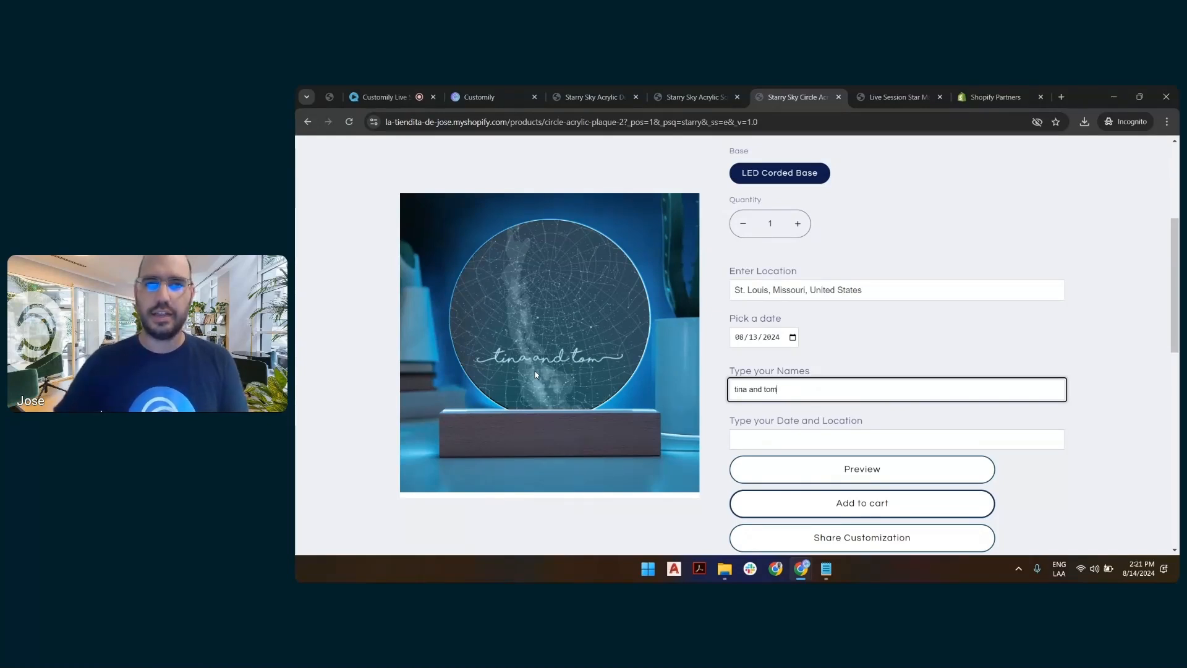
click(614, 379)
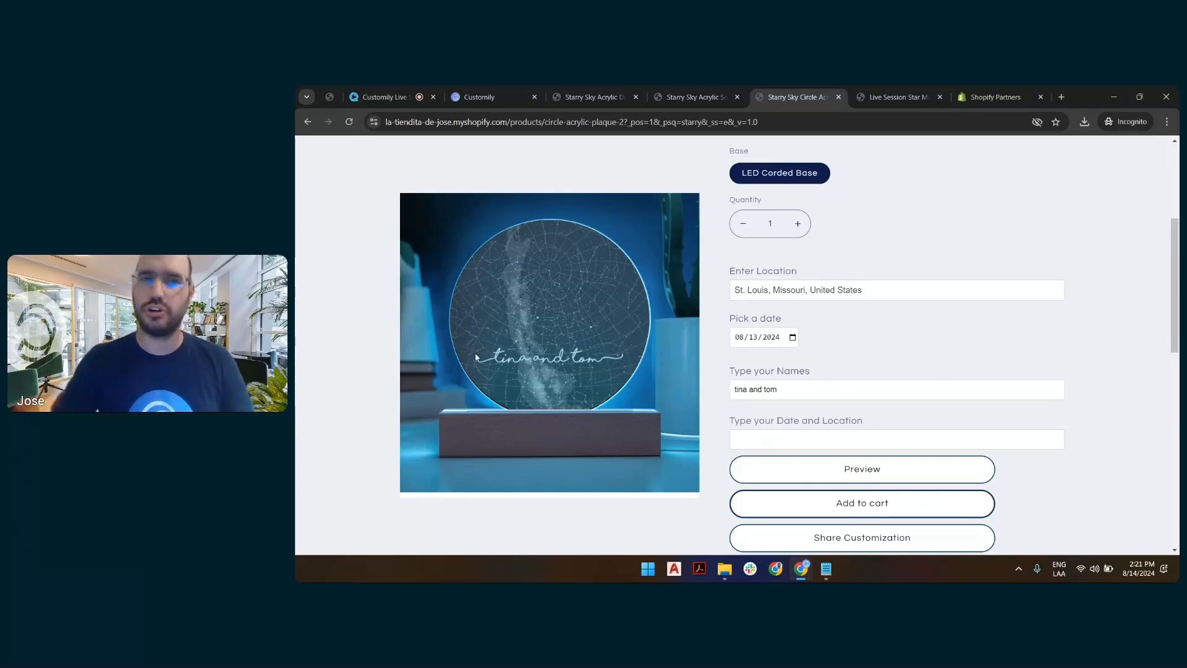
Enter "DATE HERE" as the circle plaque's date and location text and review the personalized preview.
click(797, 442)
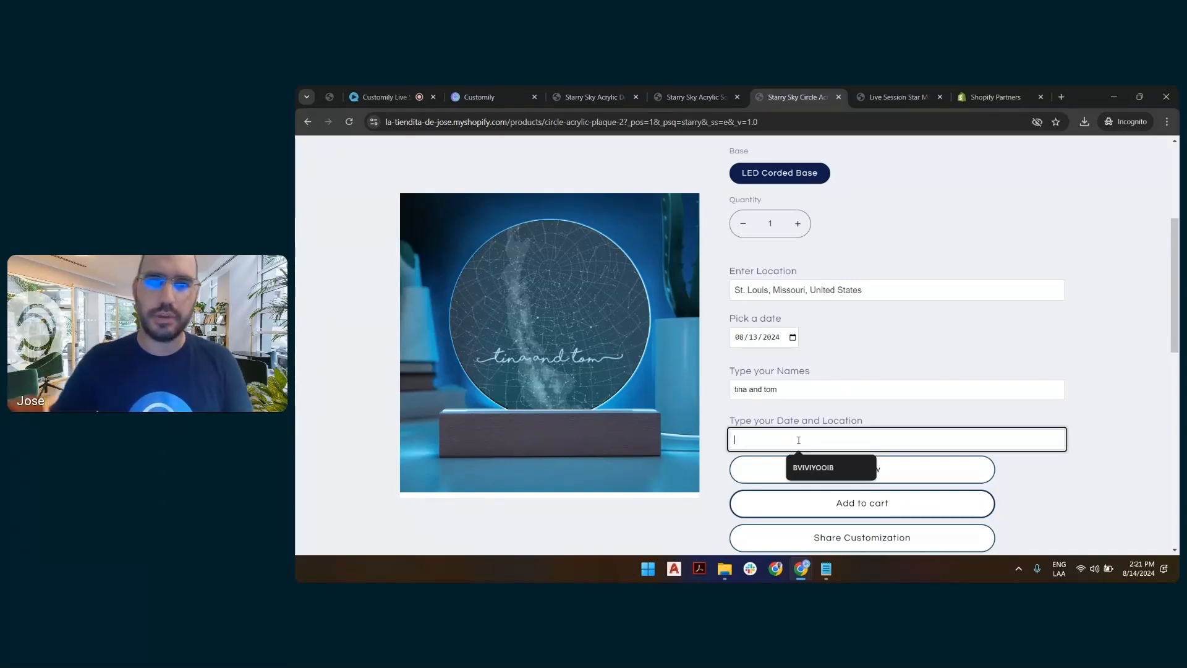
text(DATE )
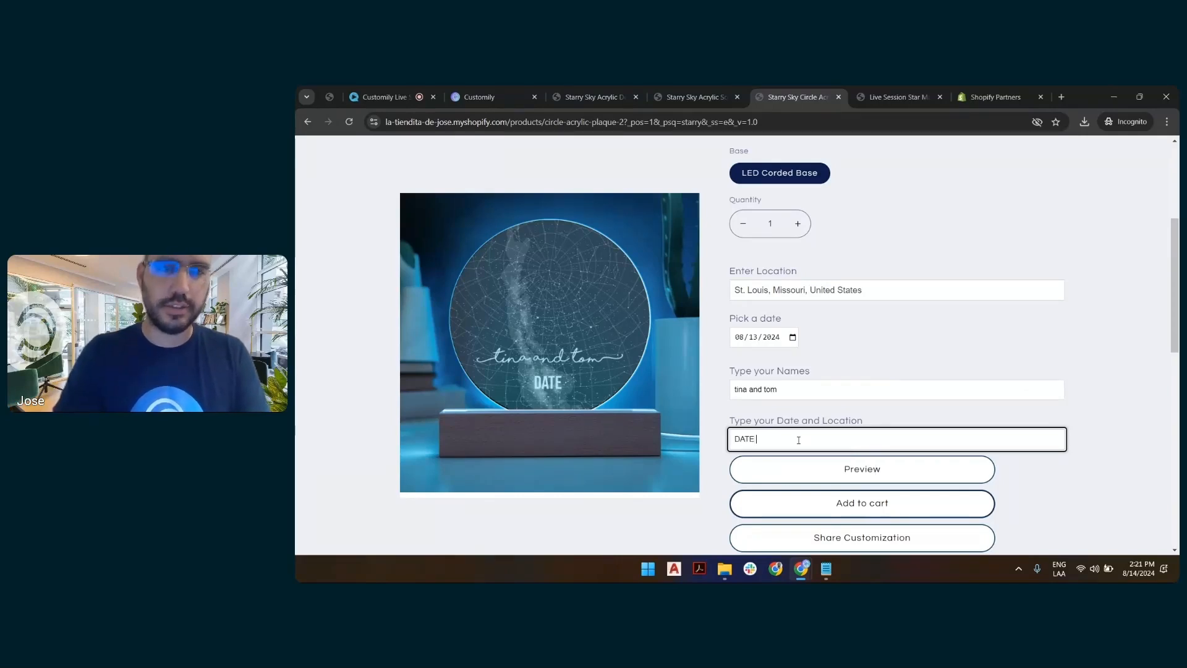
text(HERE)
scroll(878, 381, up, 3)
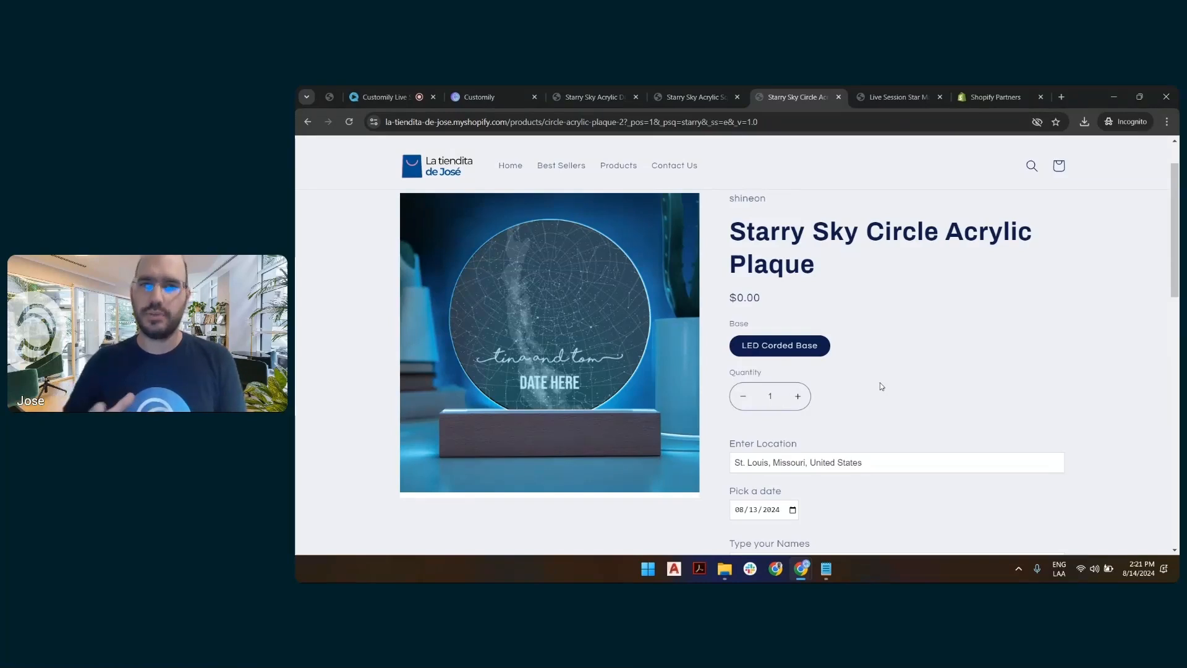
scroll(897, 392, up, 1)
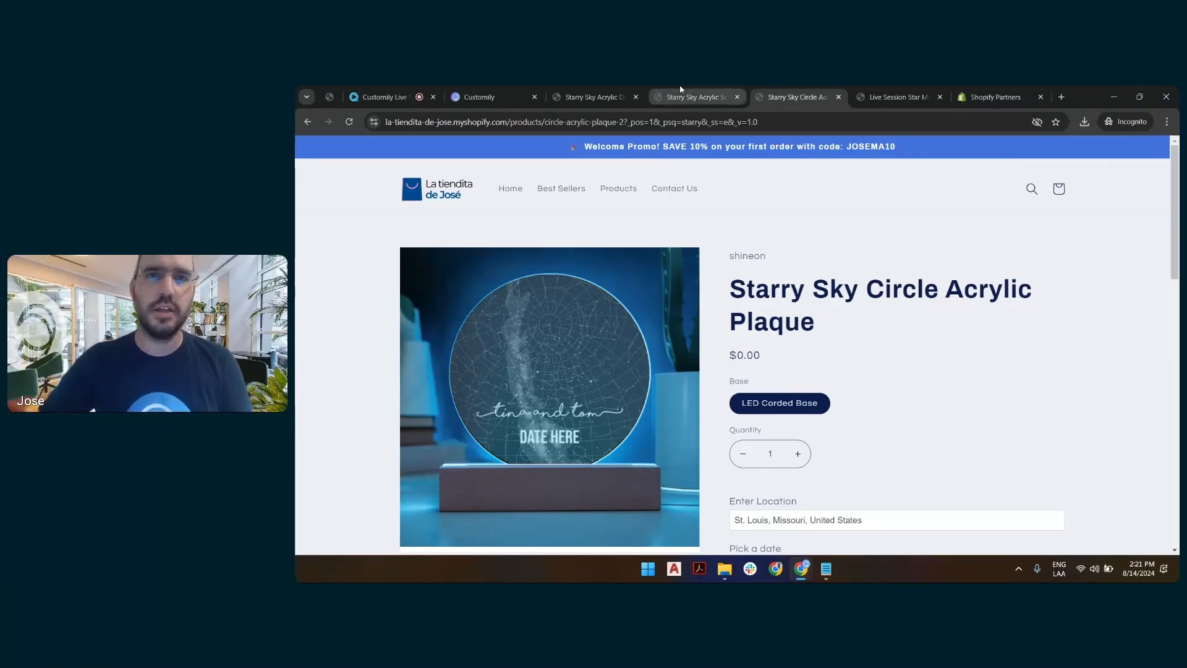
Open the Starry Sky Acrylic Dome Plaque page and look over its preview image and personalization options.
mouse_move(680, 90)
click(619, 94)
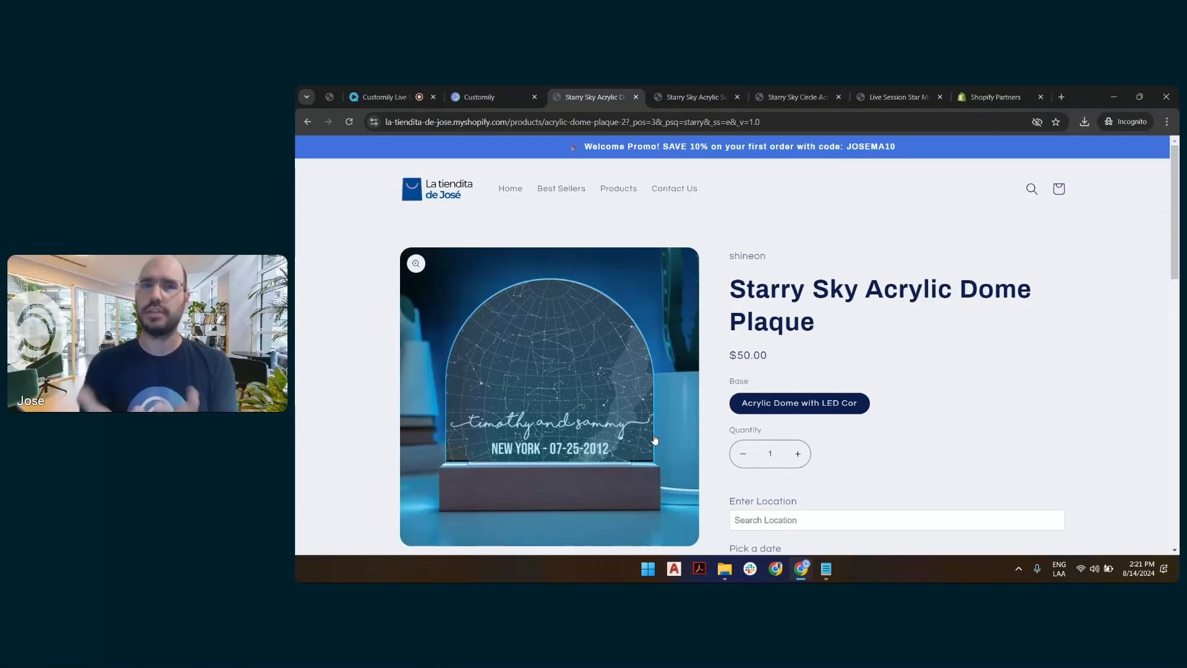
scroll(939, 371, down, 2)
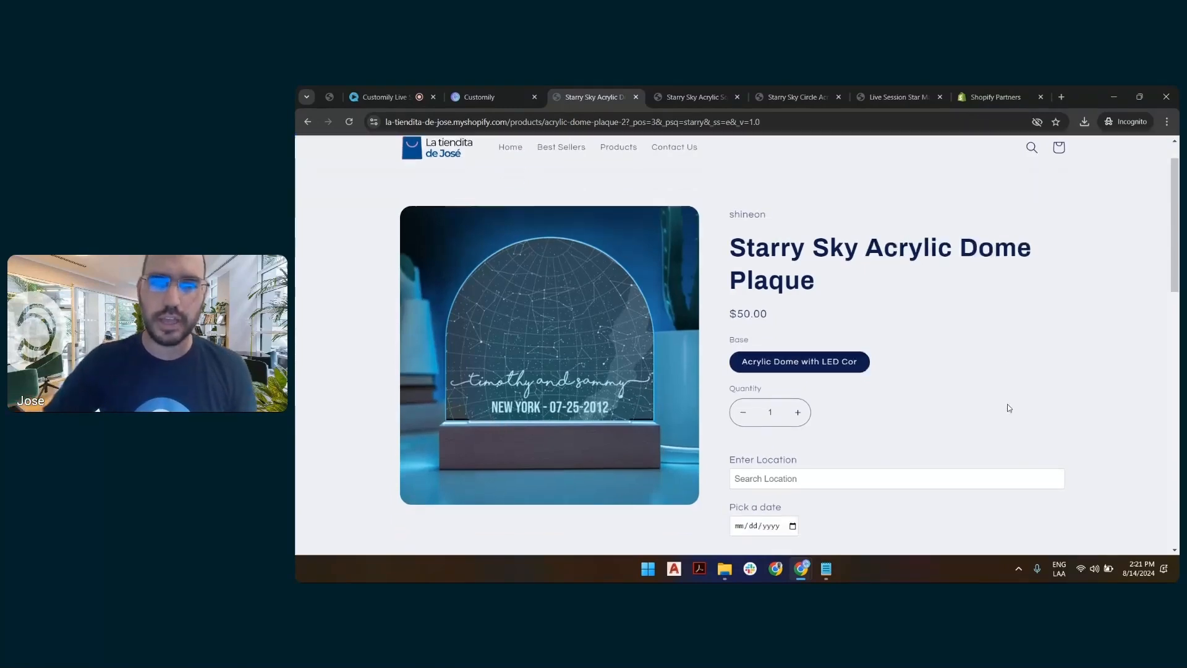
Open the Starry Sky Acrylic Square Plaque page and set its location to Montreal, Quebec, Canada.
click(696, 97)
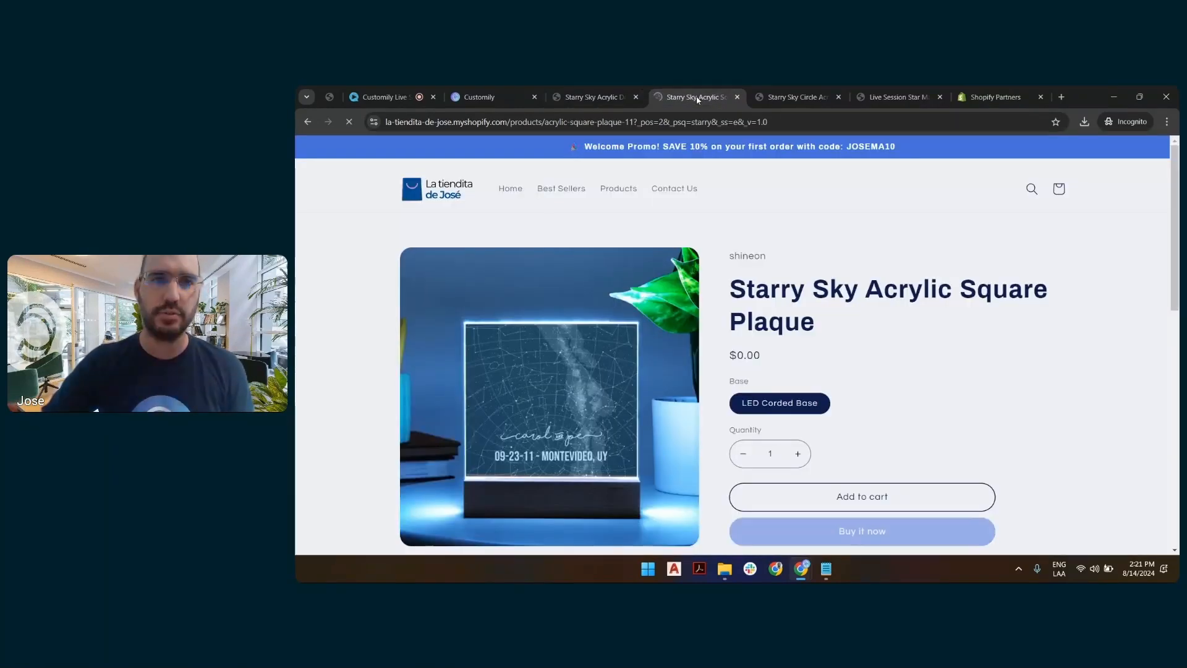
scroll(895, 299, down, 2)
scroll(896, 299, up, 1)
scroll(896, 299, down, 1)
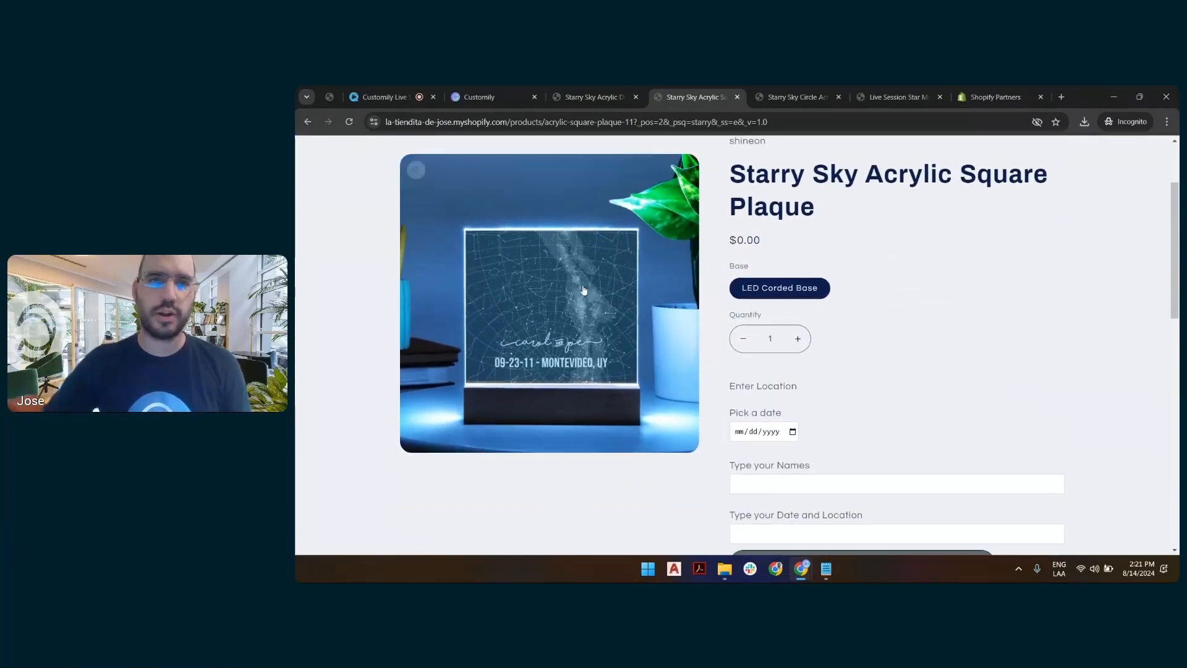
scroll(569, 280, up, 1)
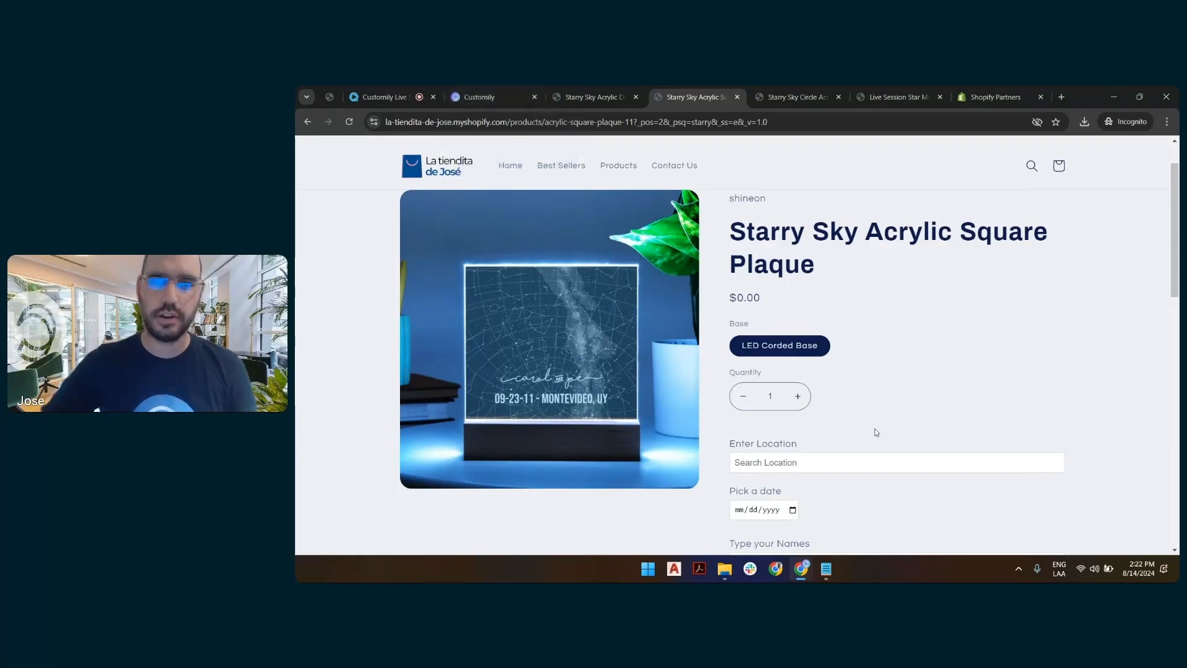
click(830, 464)
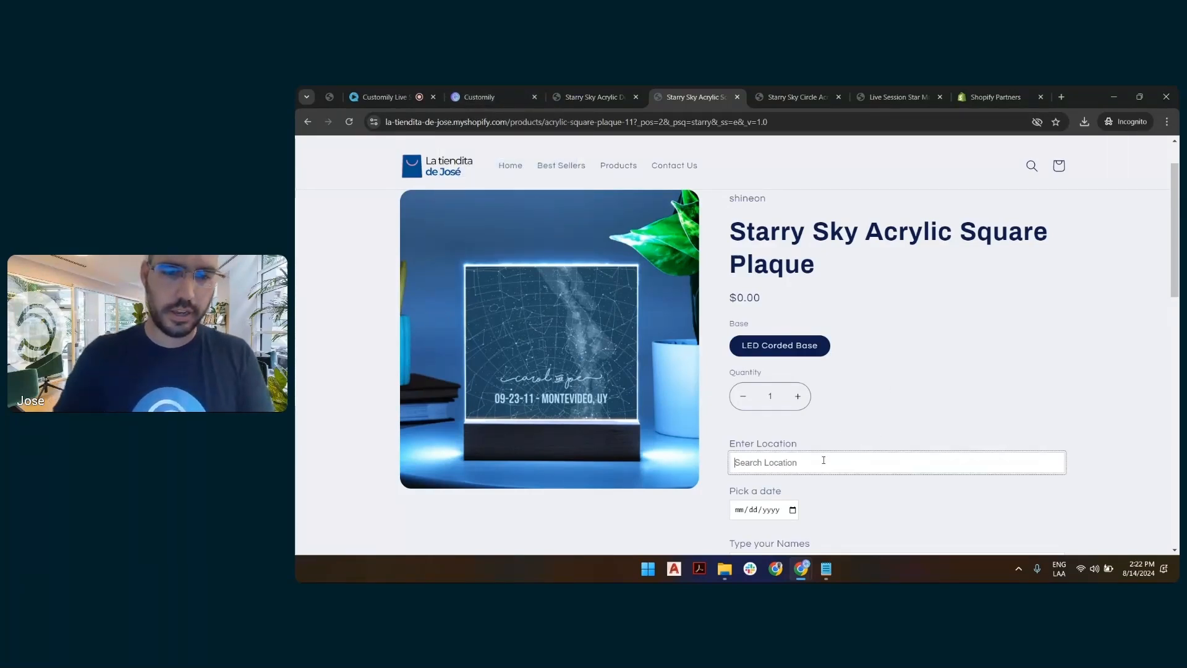
text(montreal)
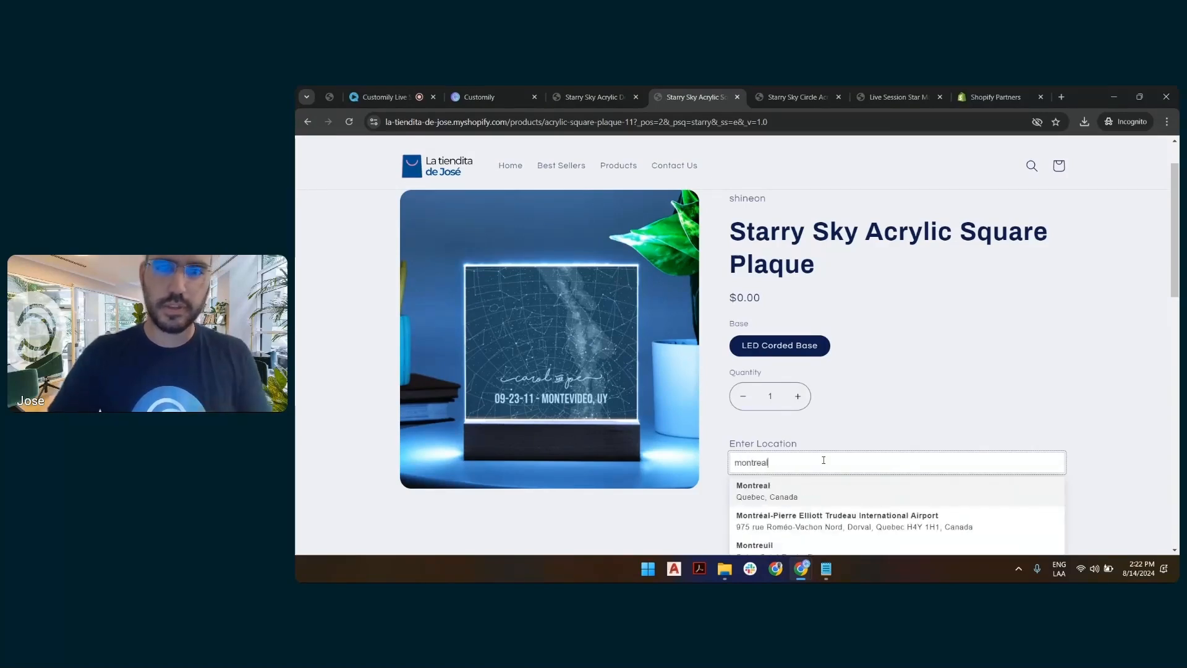
click(822, 489)
scroll(854, 424, down, 1)
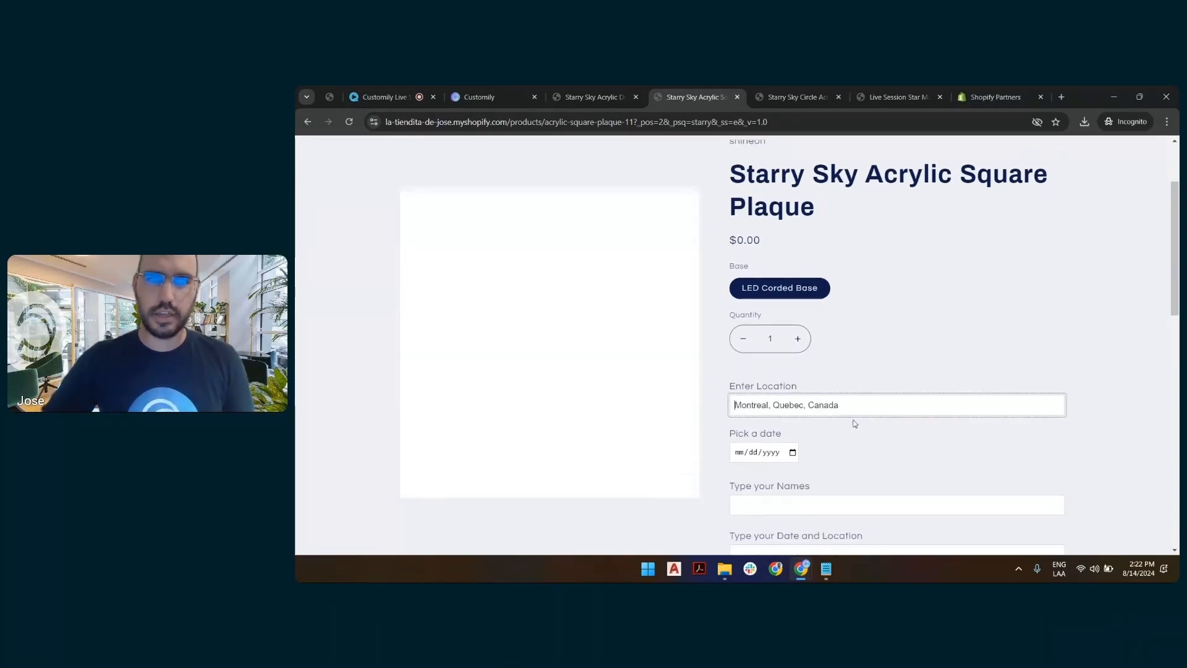
Set the square plaque's date to 08/05/2024 and review the personalized star map preview.
click(793, 452)
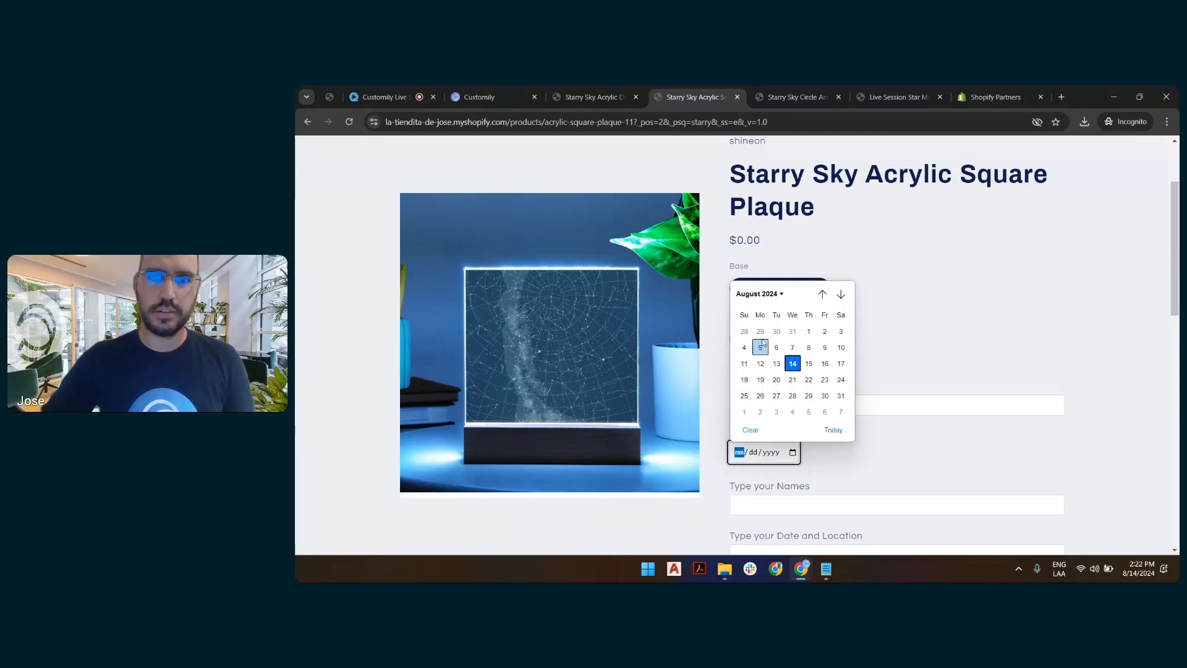
click(761, 347)
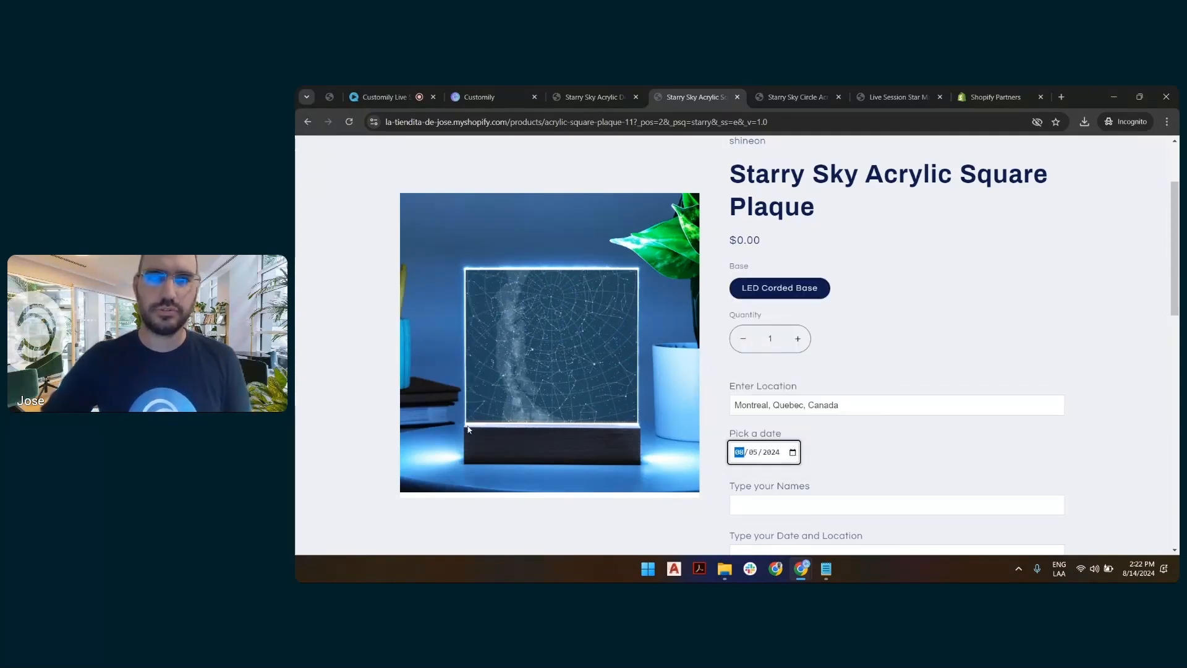
scroll(903, 405, down, 2)
scroll(893, 396, up, 3)
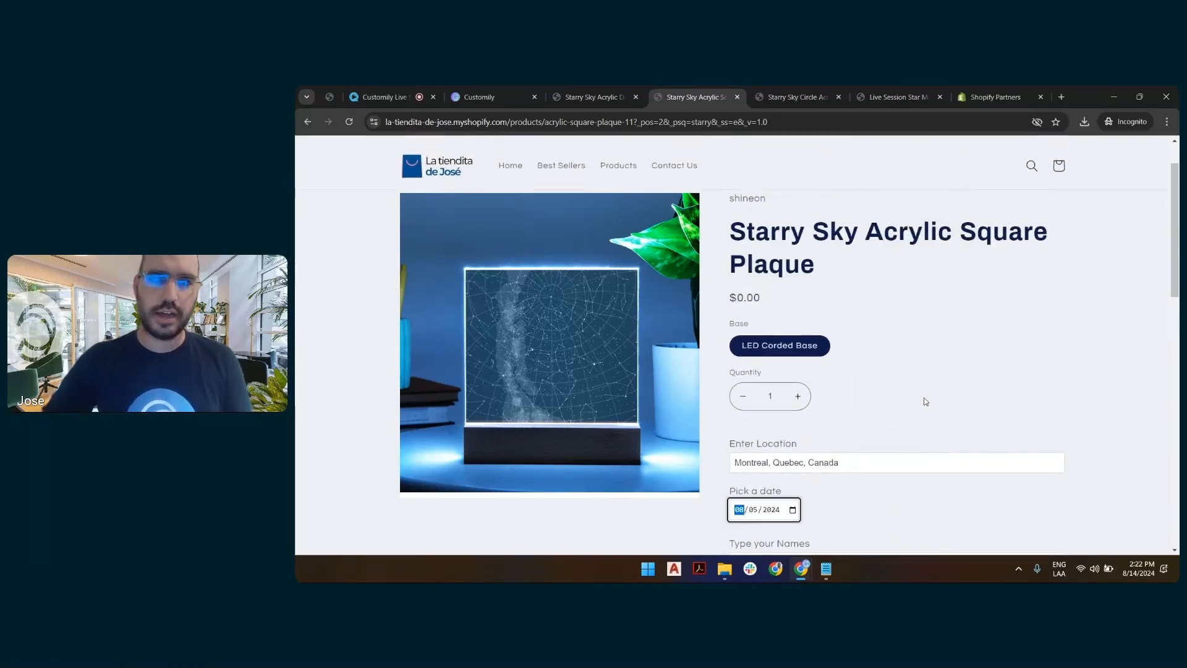
scroll(935, 371, down, 1)
scroll(931, 388, up, 3)
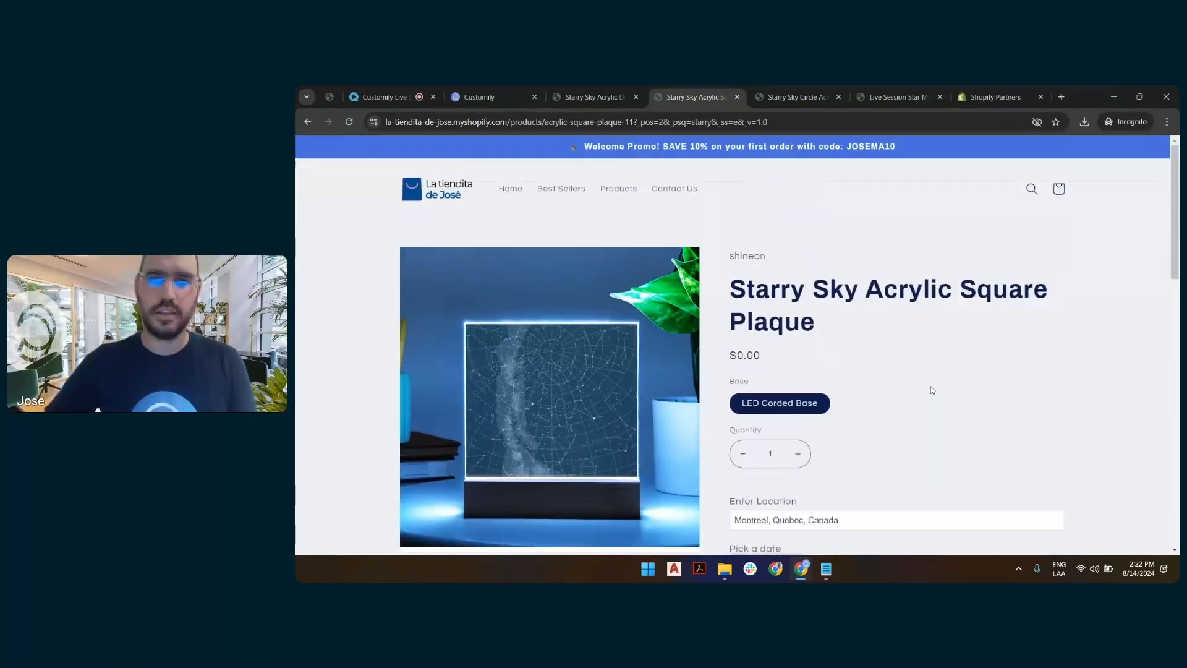
Switch to Customily, and in the 8-14 folder examine the design dimensions in the acrylic dome and acrylic square template images.
click(498, 94)
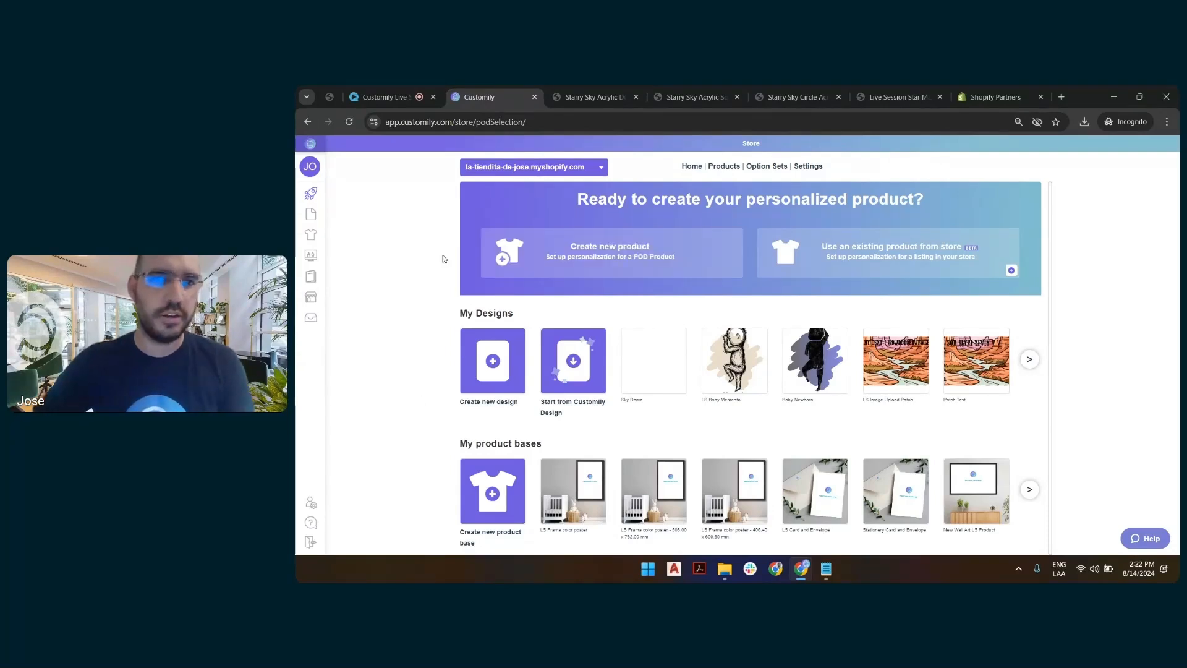
mouse_move(729, 569)
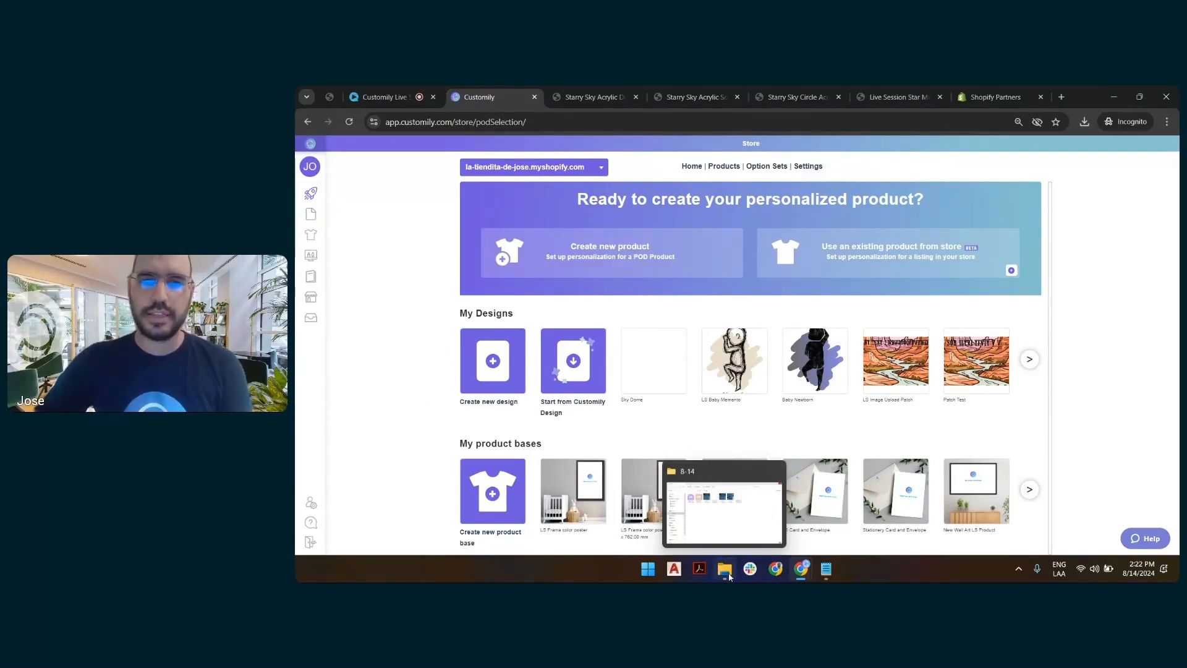
click(737, 538)
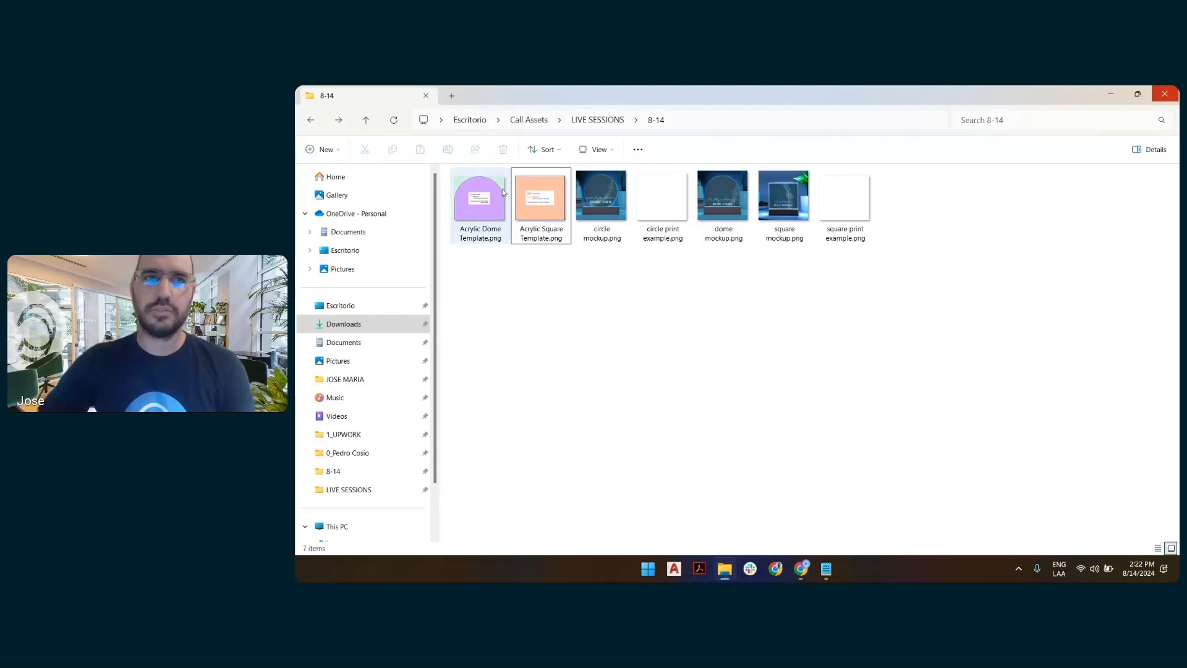
click(497, 212)
double_click(497, 213)
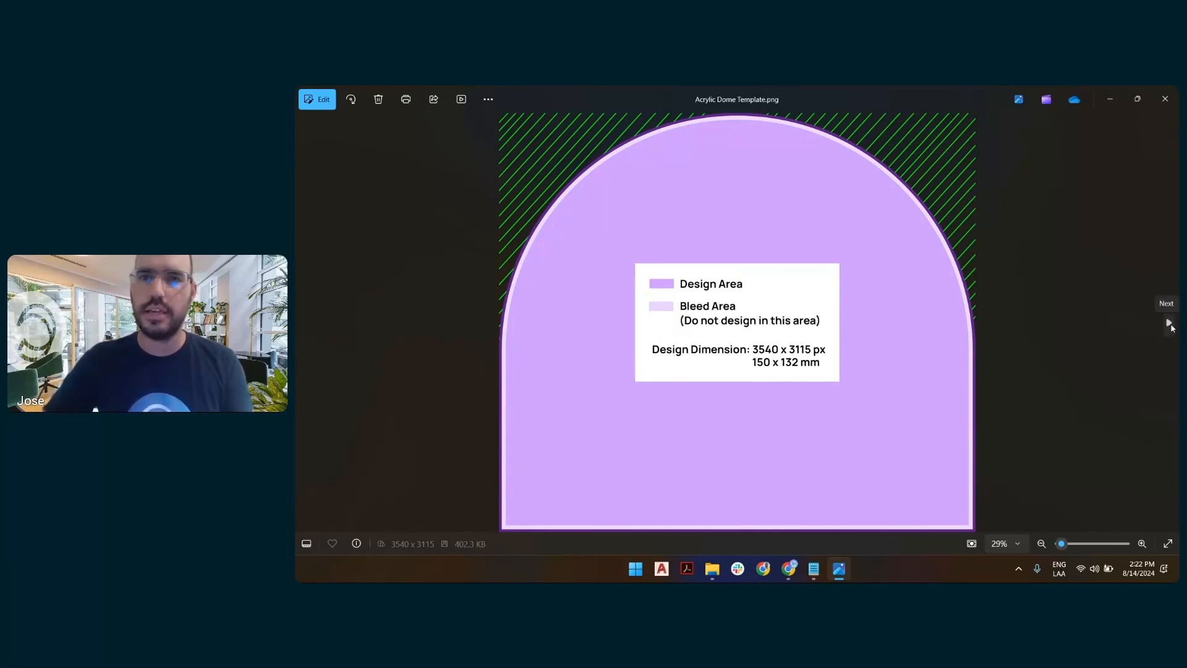
click(1169, 322)
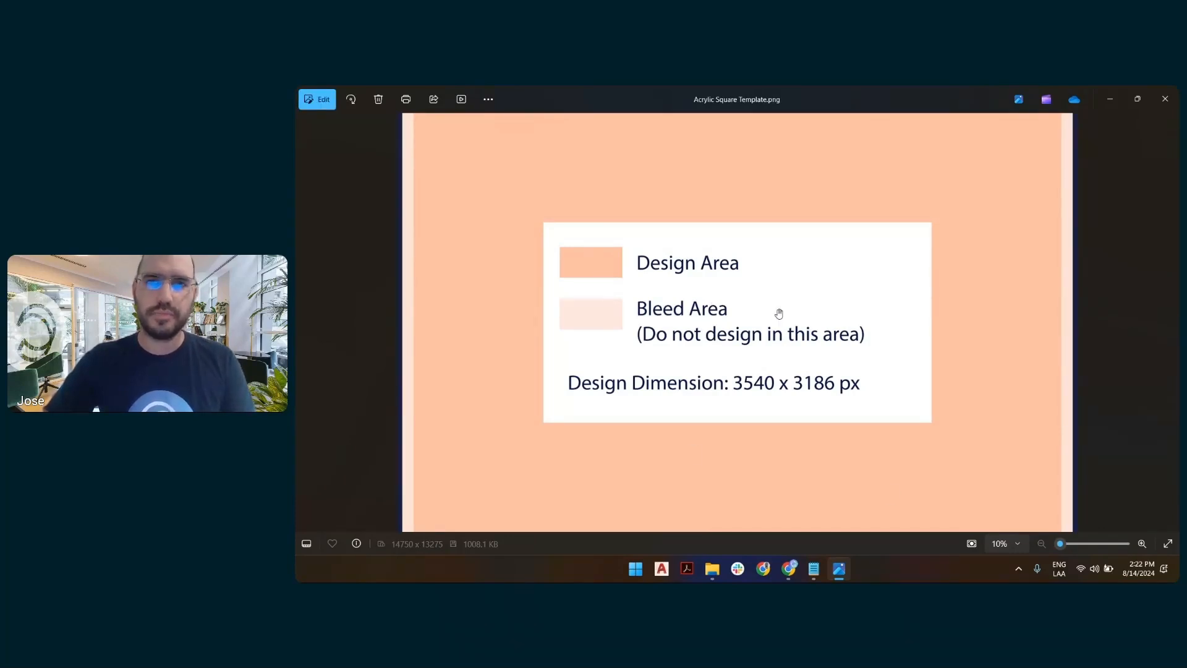
scroll(779, 314, up, 1)
scroll(779, 314, down, 1)
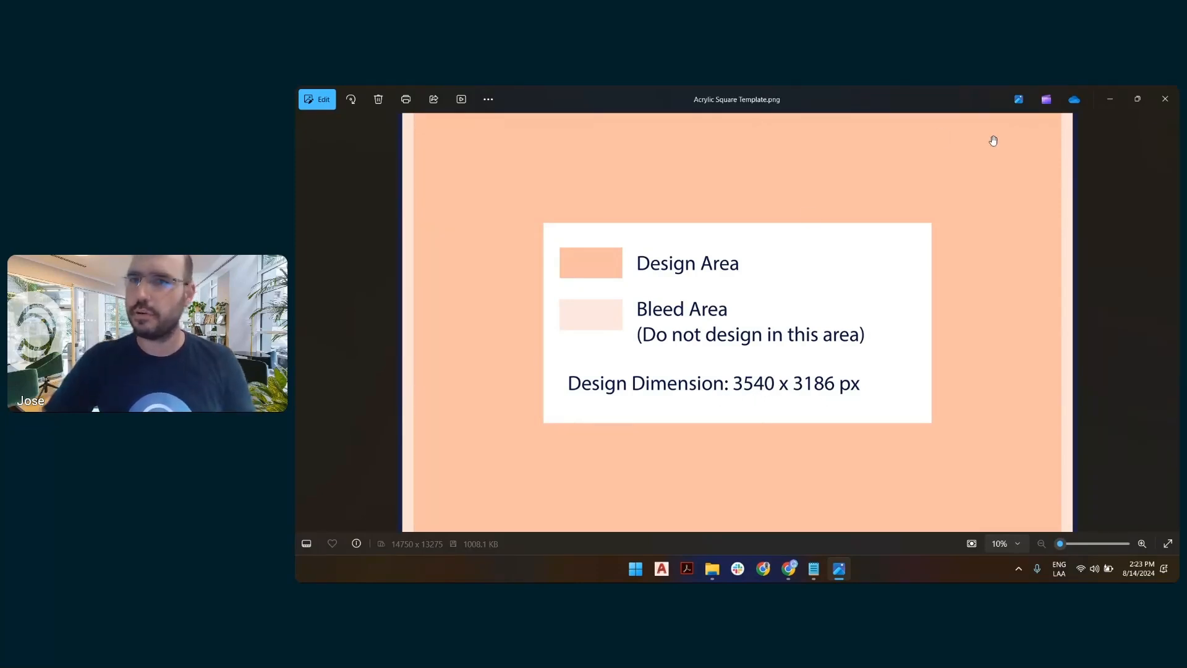
click(1165, 99)
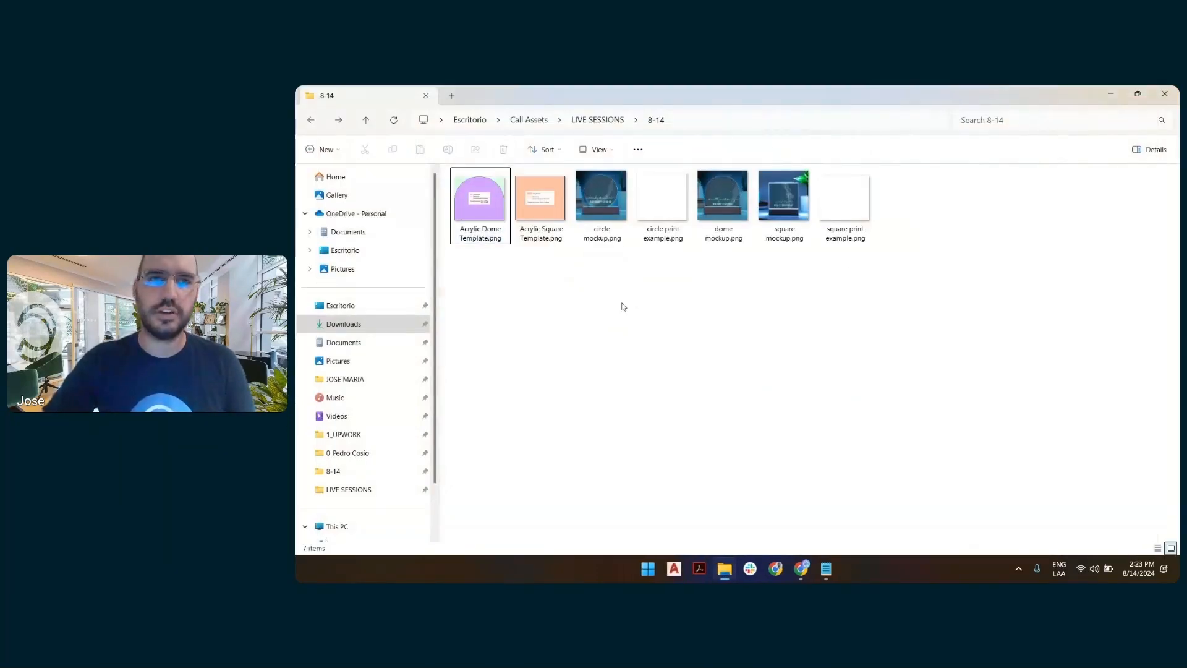
Return to Customily and create a new design named "LS Starry Sky".
key(alt+Tab)
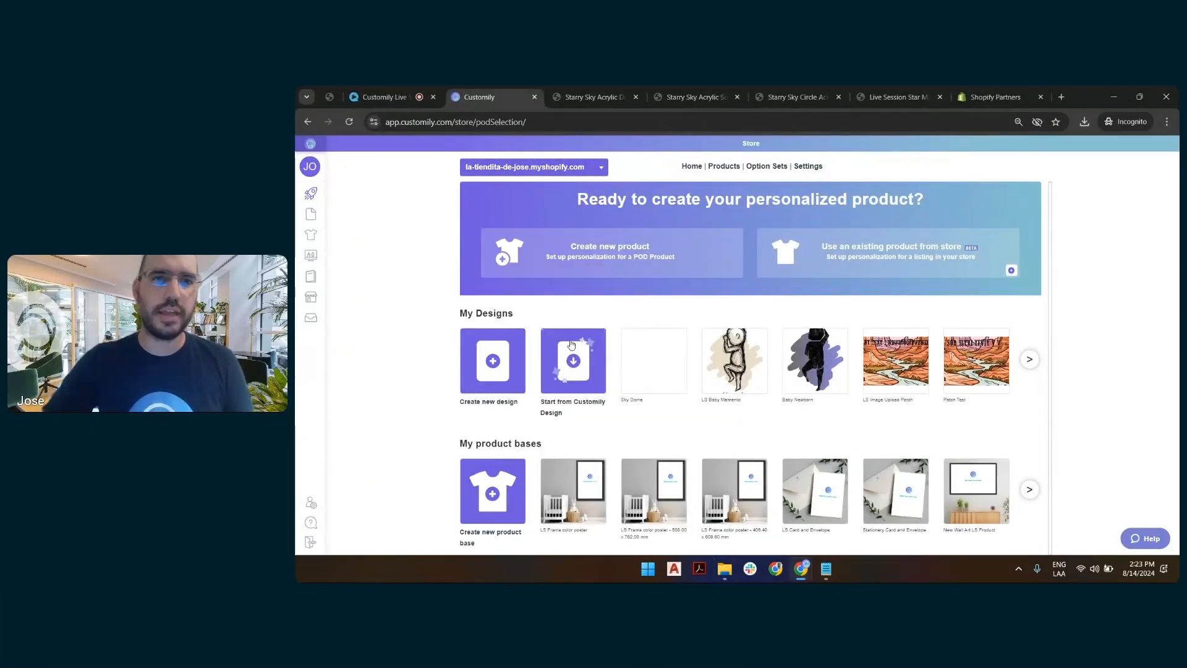
click(502, 369)
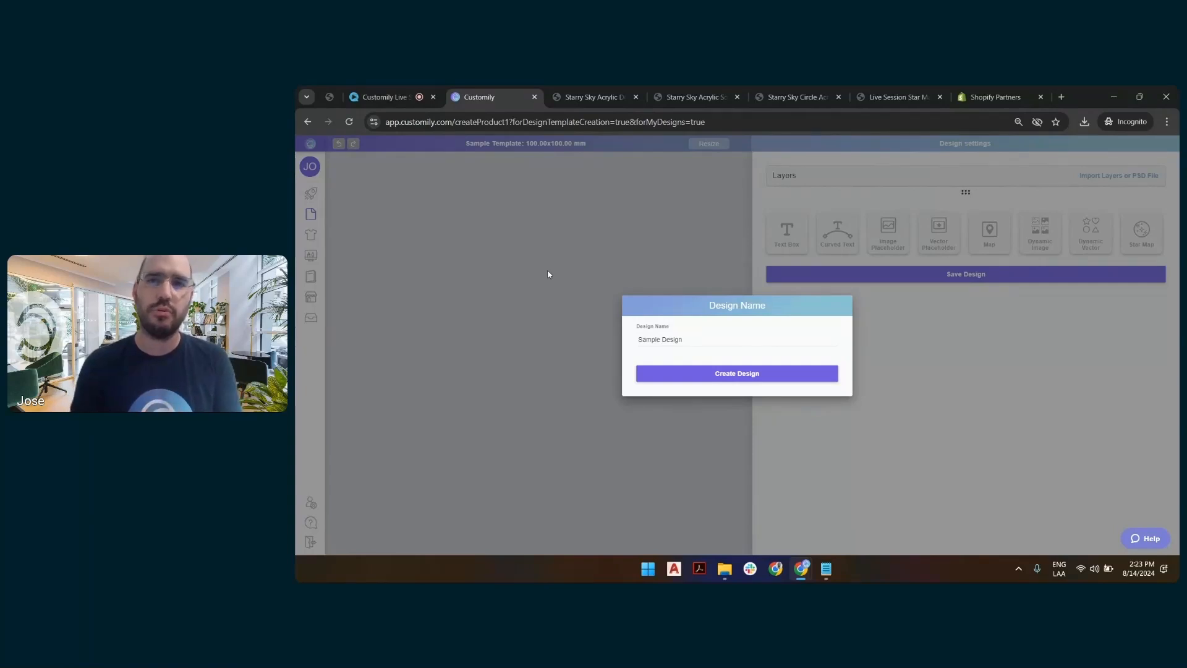
triple_click(675, 339)
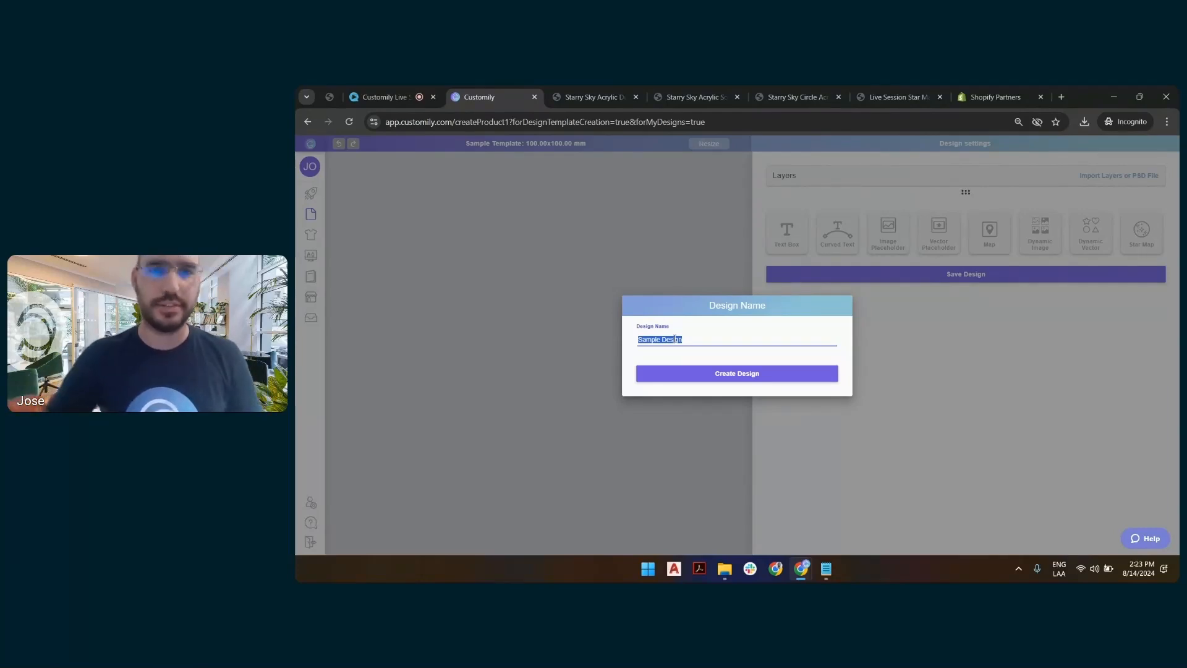
text(LS)
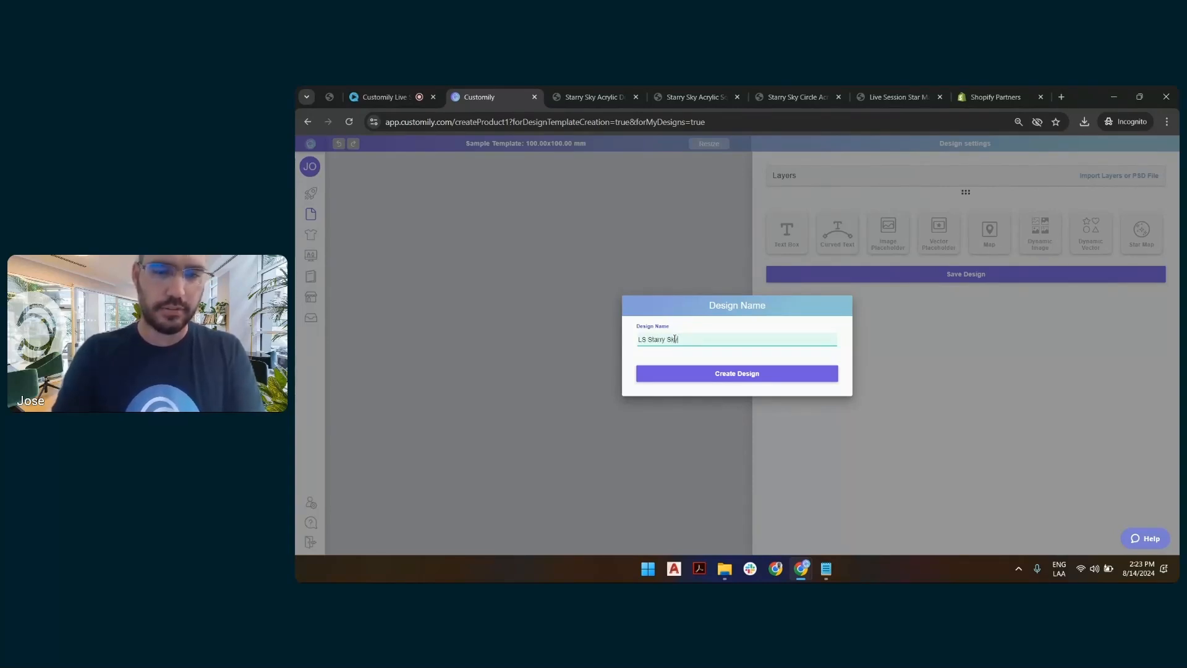
text( Starry Sky)
click(710, 374)
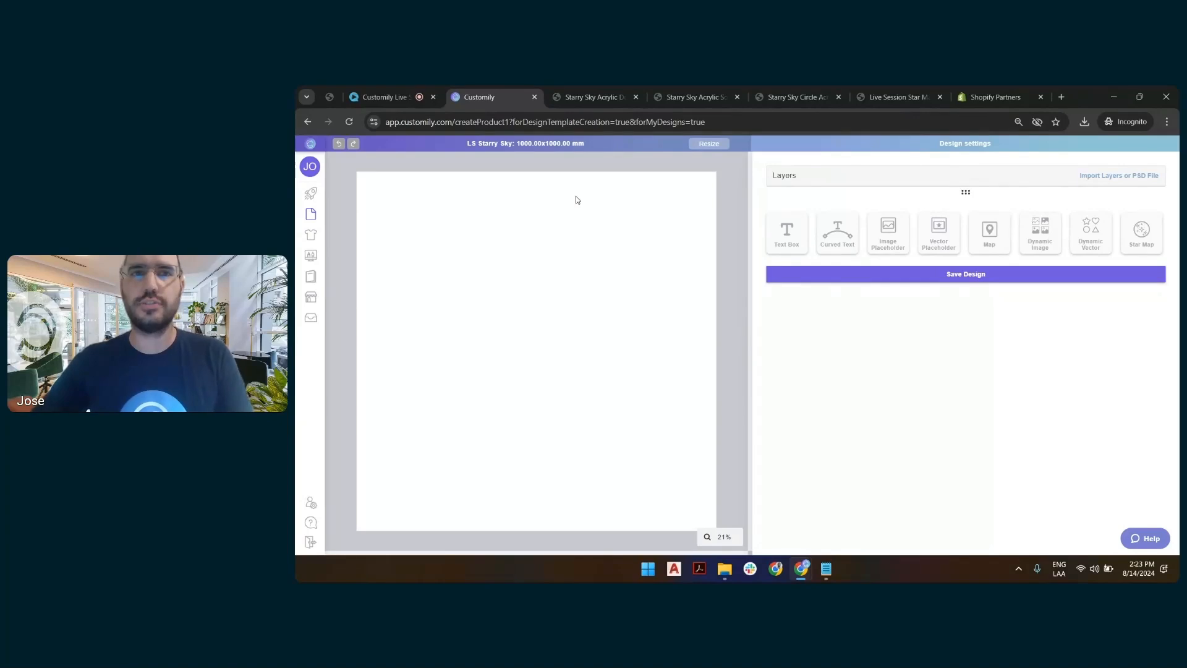
Add a dynamic image layer to the blank design and widen its frame across most of the canvas.
click(1048, 237)
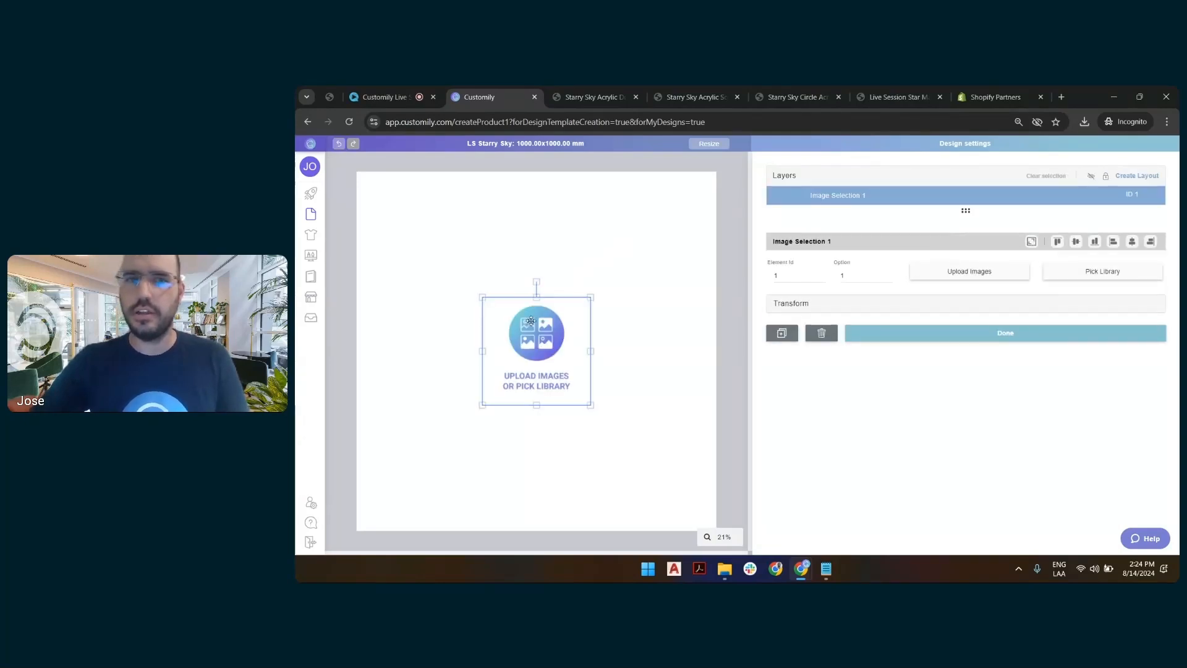
click(648, 282)
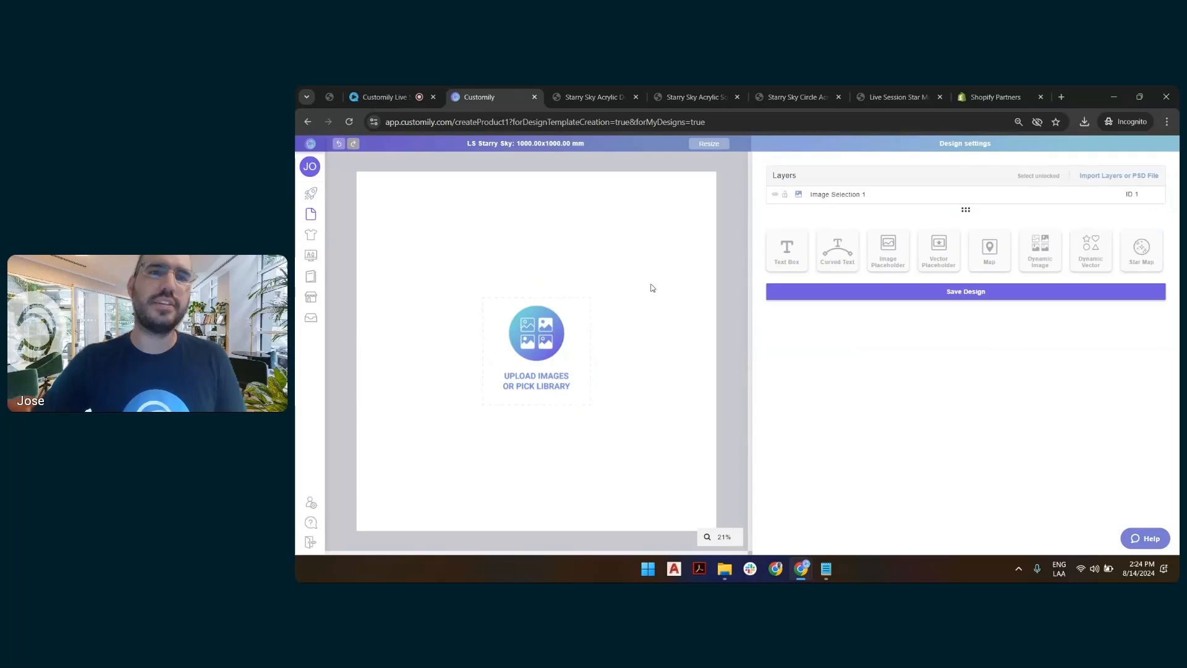
click(539, 327)
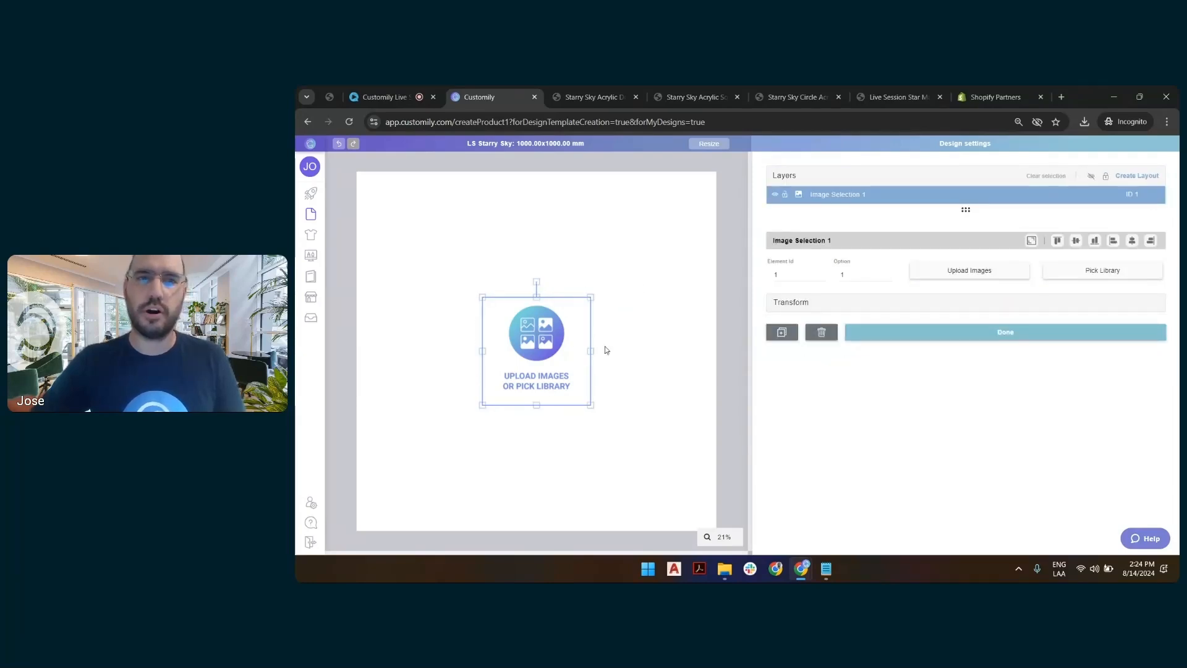
drag(591, 353, 685, 350)
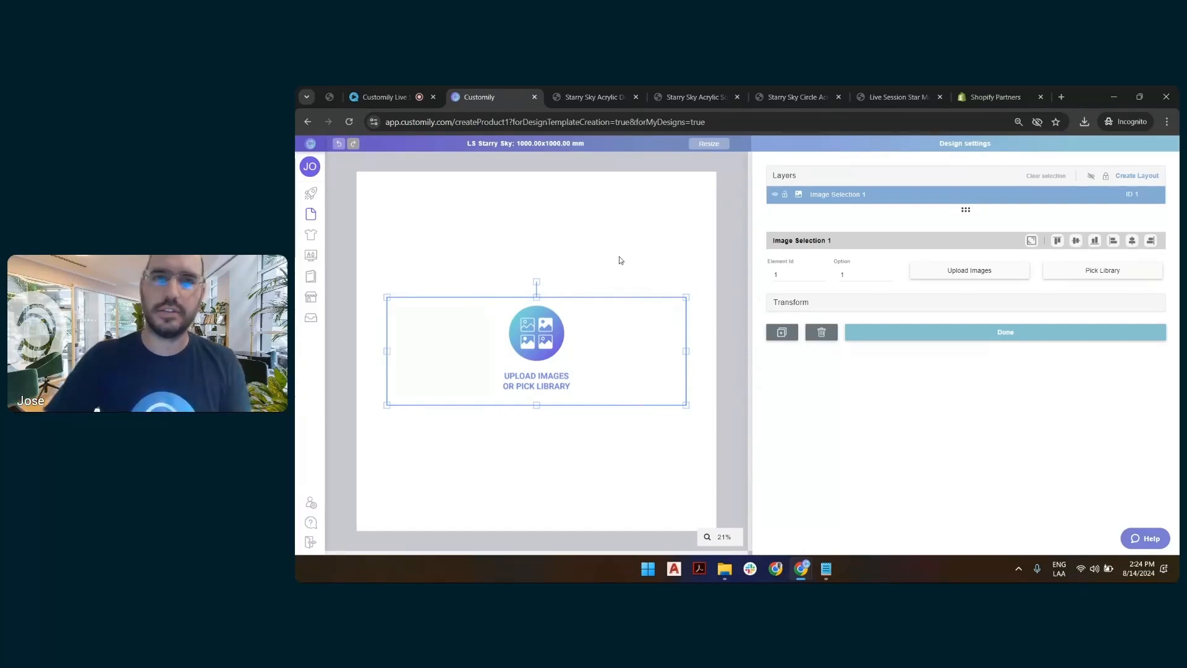
click(632, 239)
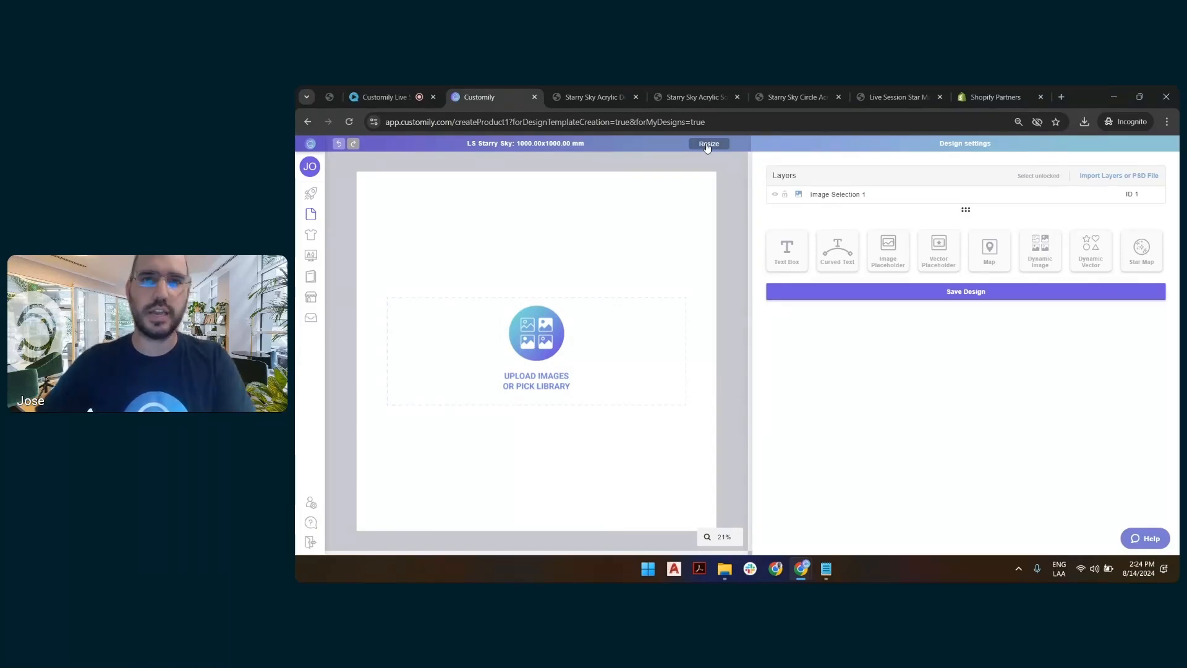
Reopen Acrylic Square Template.png from the 8-14 folder to check its design dimensions, and return to the Customily design.
key(alt+Tab)
click(541, 198)
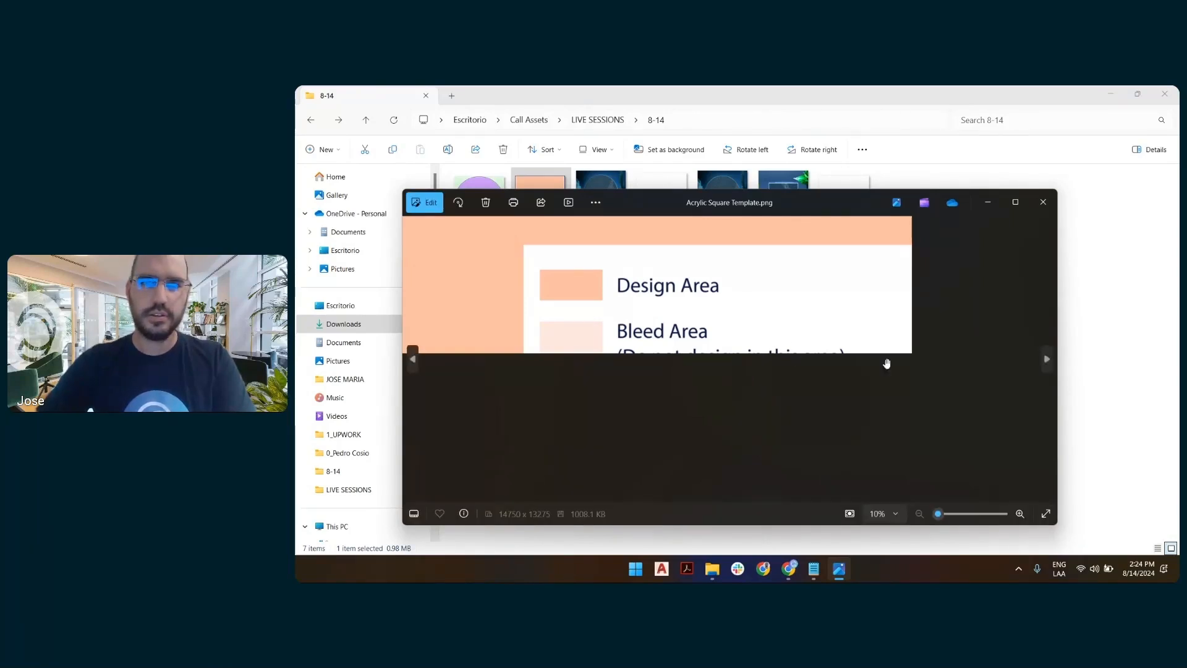
click(1047, 358)
click(412, 359)
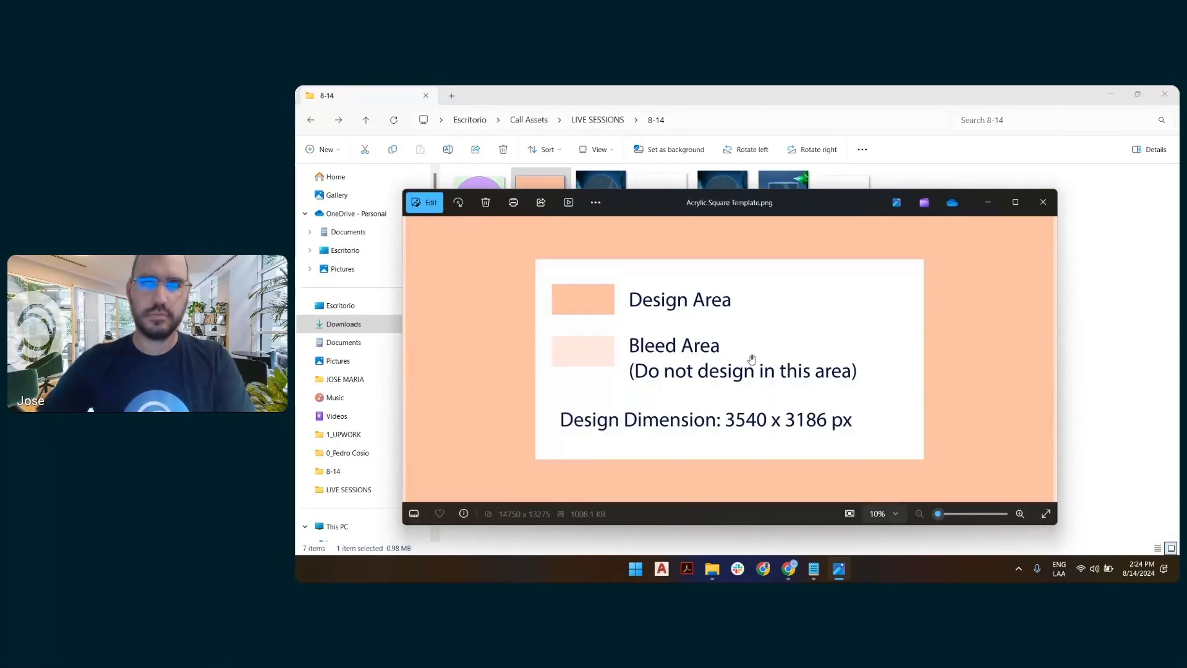
key(alt+Tab)
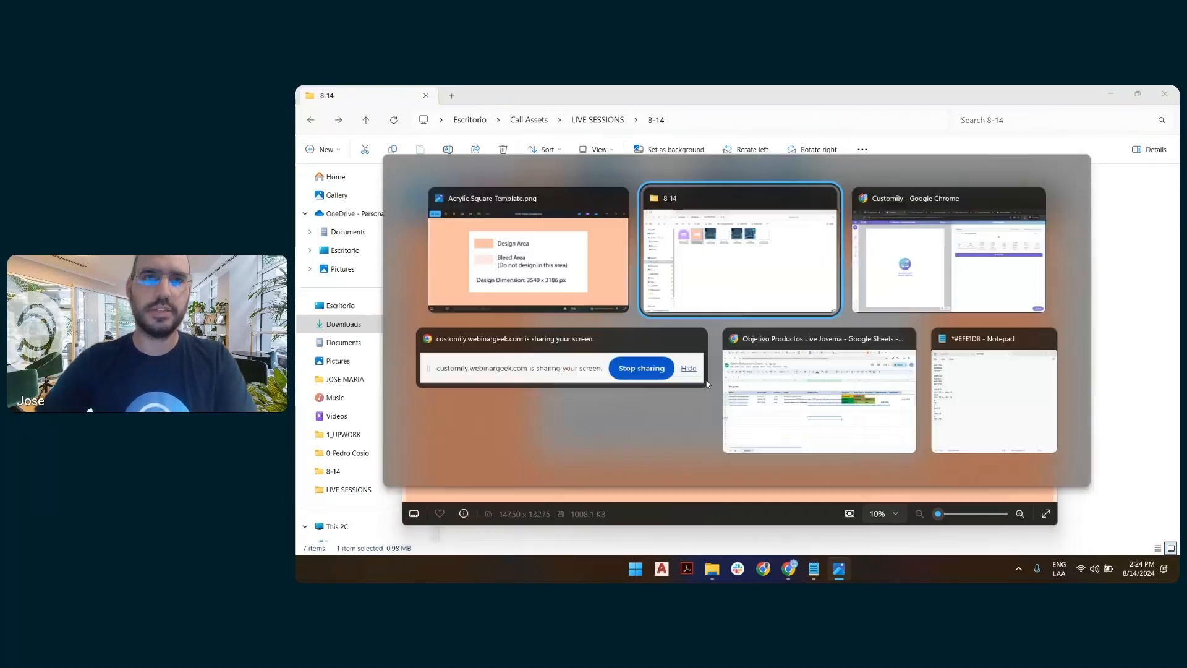
key(alt+Tab)
key(alt+Tab)
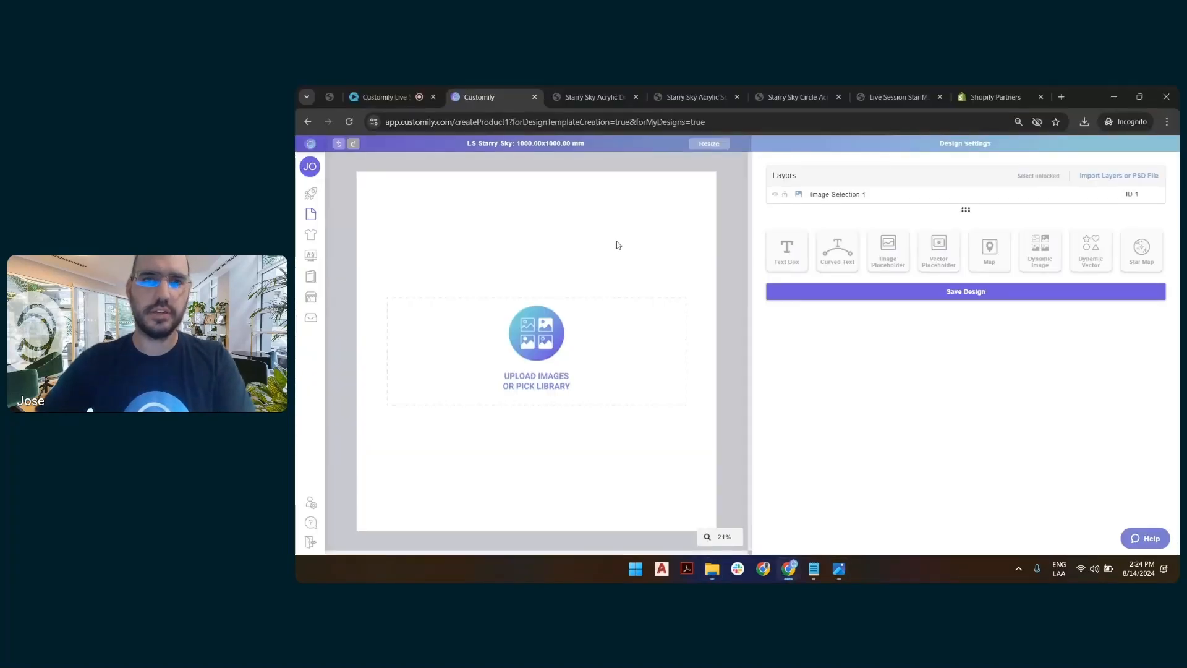
Resize the design page to 3540 x 3186 px.
click(709, 144)
click(788, 341)
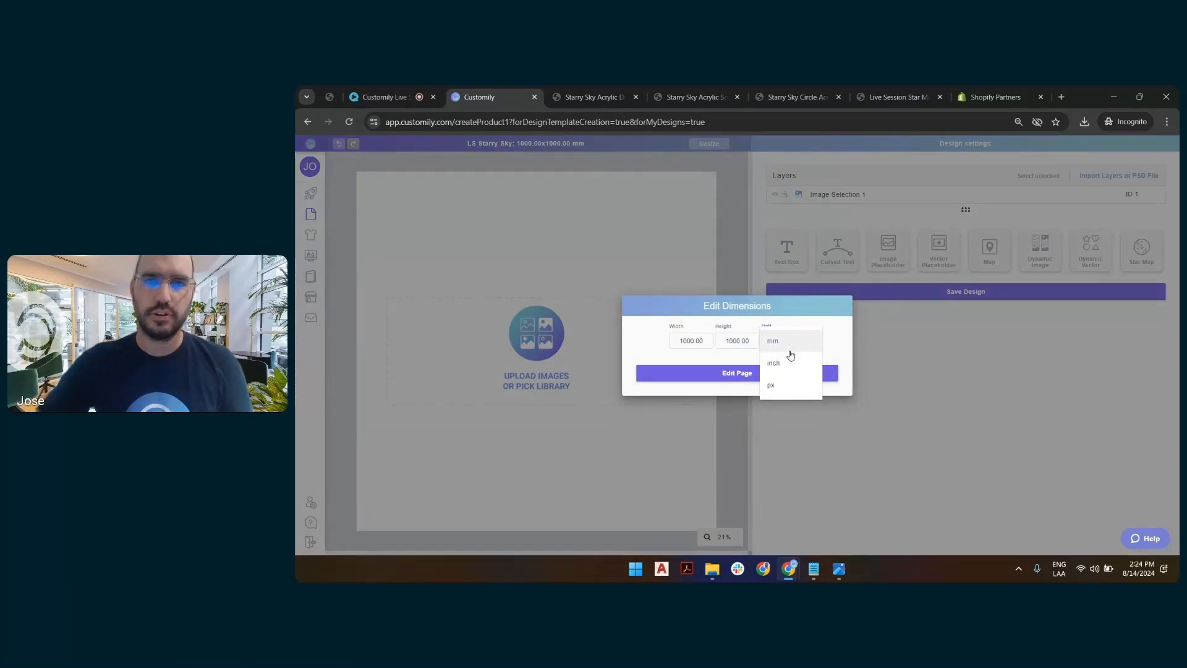
click(772, 384)
drag(685, 341, 637, 343)
text(3)
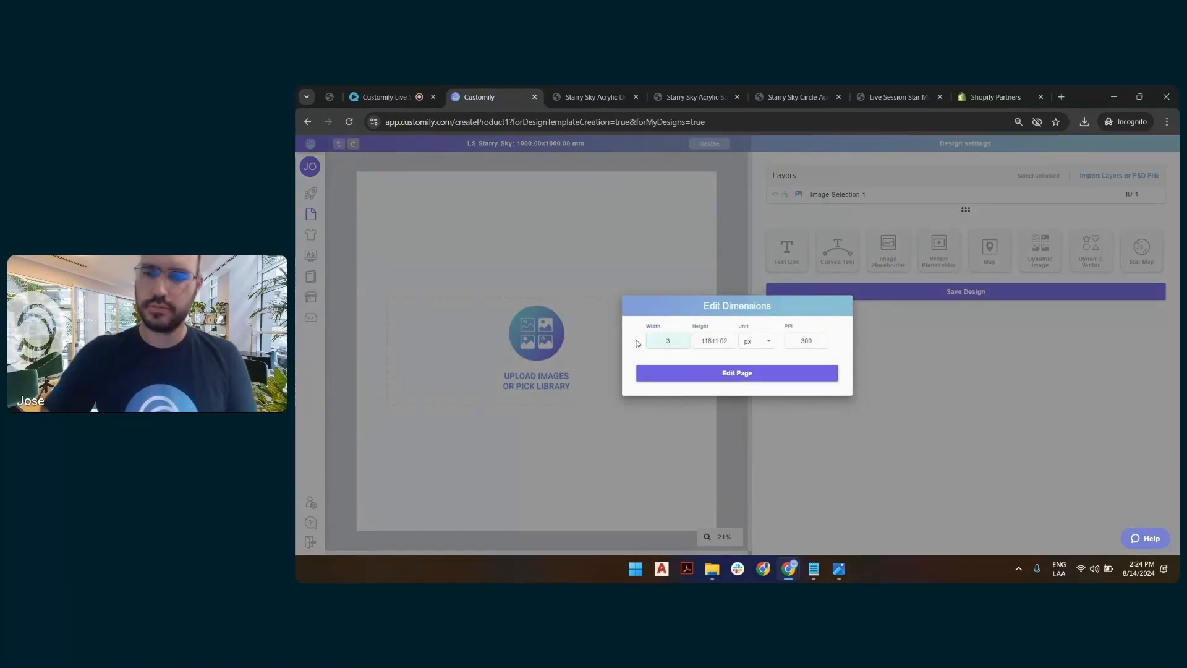
text(540)
key(Tab)
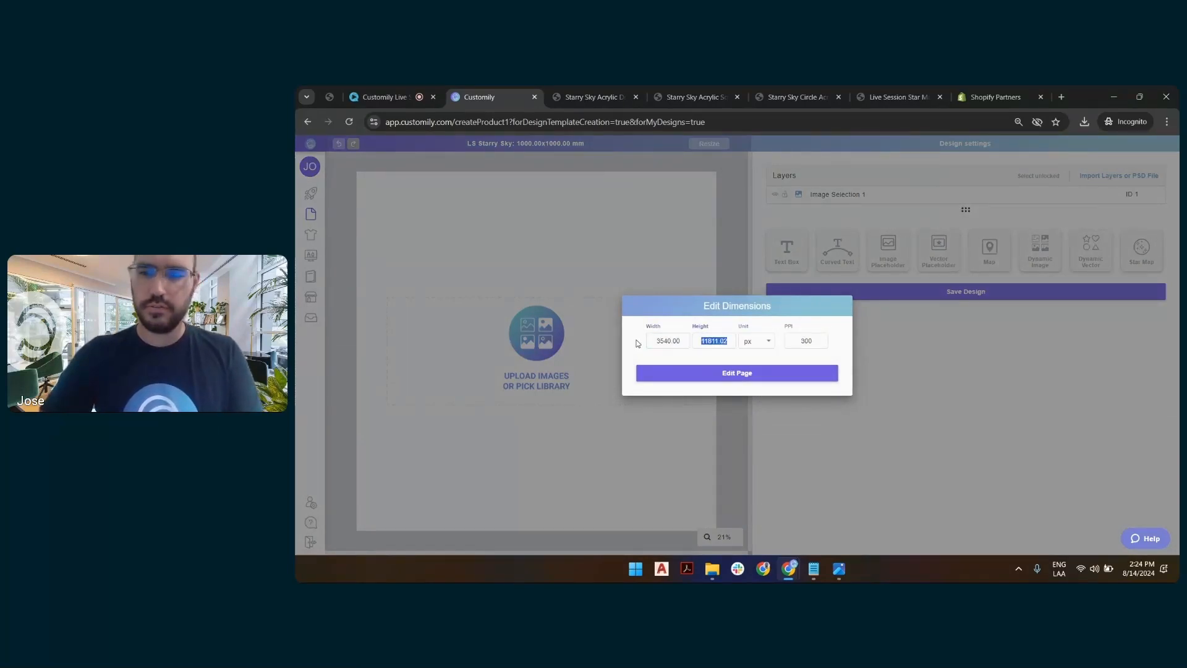
text(3540)
click(785, 375)
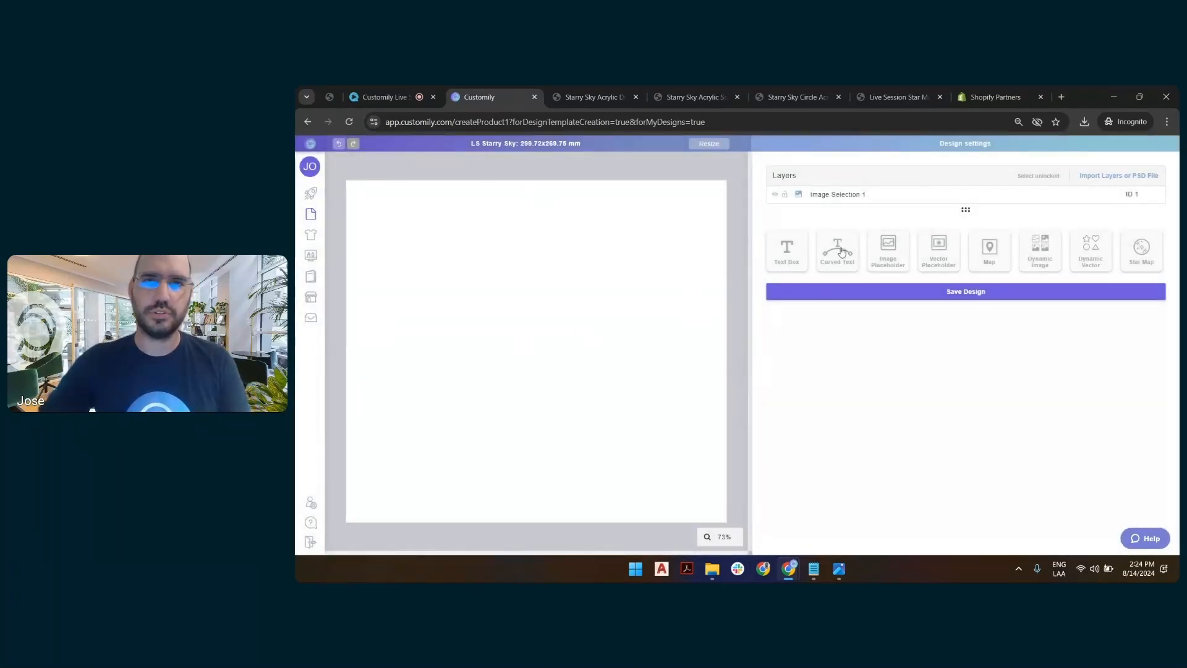
Bring the off-canvas dynamic image layer back onto the page and fit it to the full canvas.
click(829, 197)
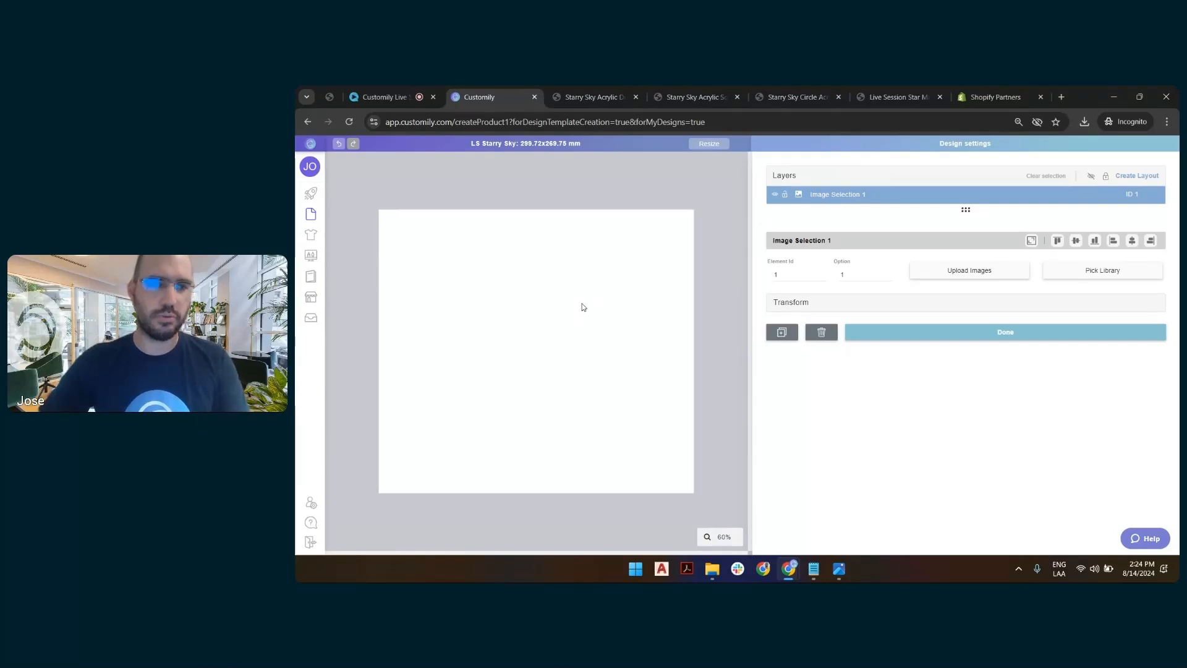
scroll(584, 308, down, 9)
scroll(592, 386, up, 6)
scroll(588, 400, down, 2)
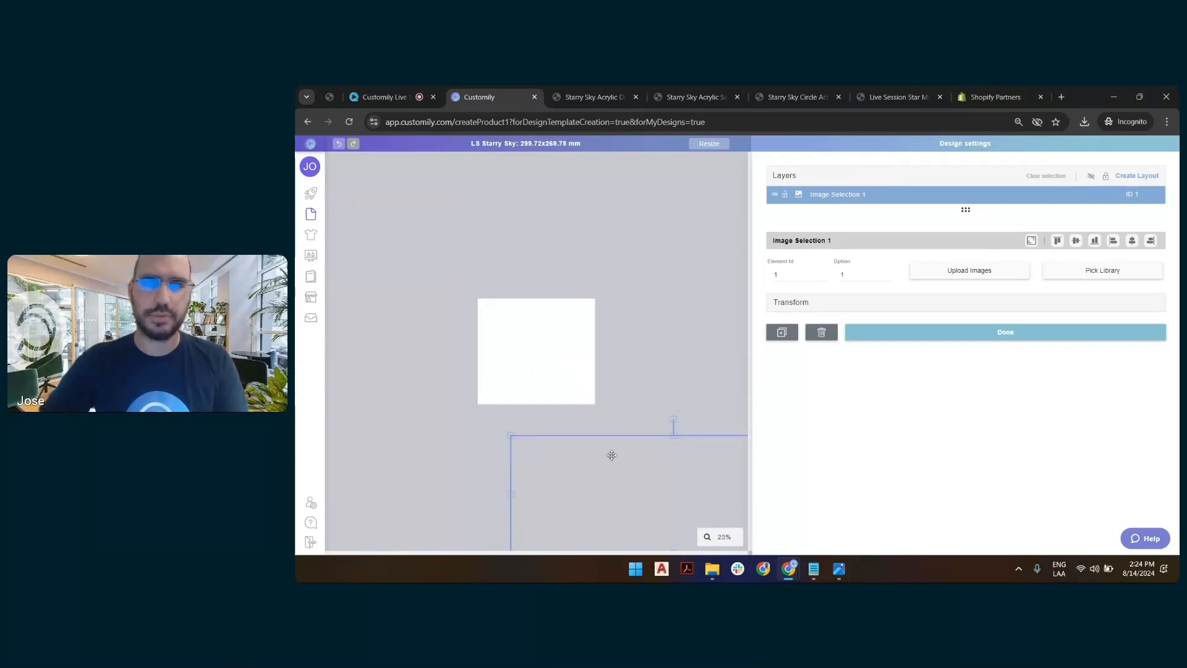
drag(612, 455, 509, 339)
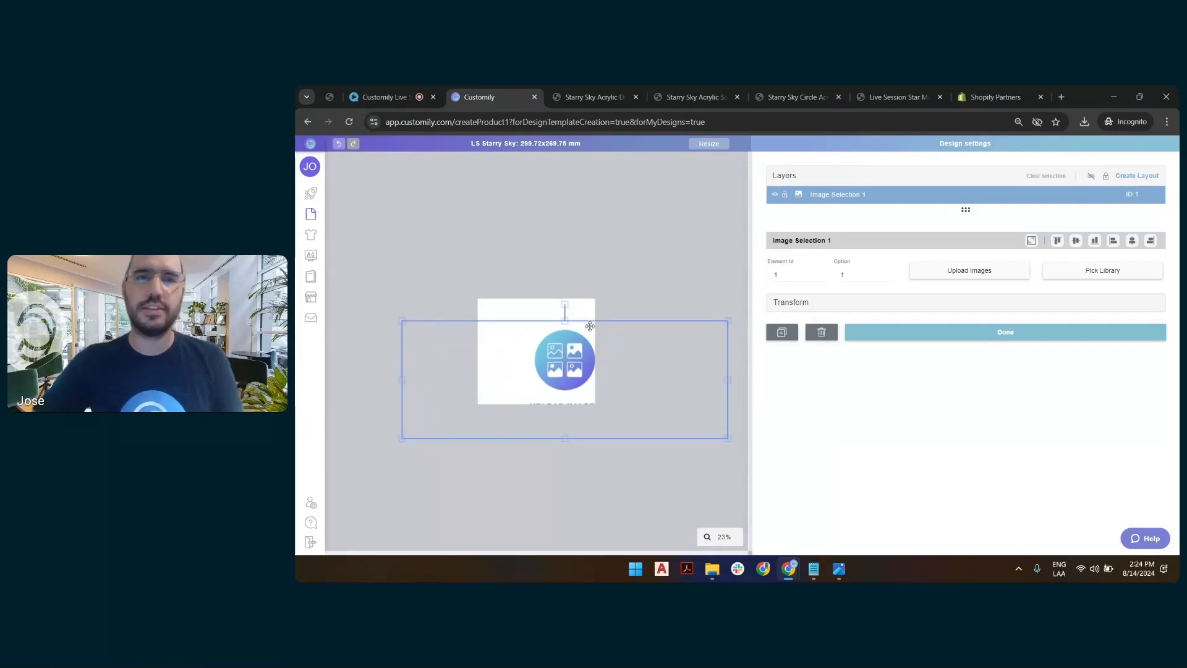
click(1032, 243)
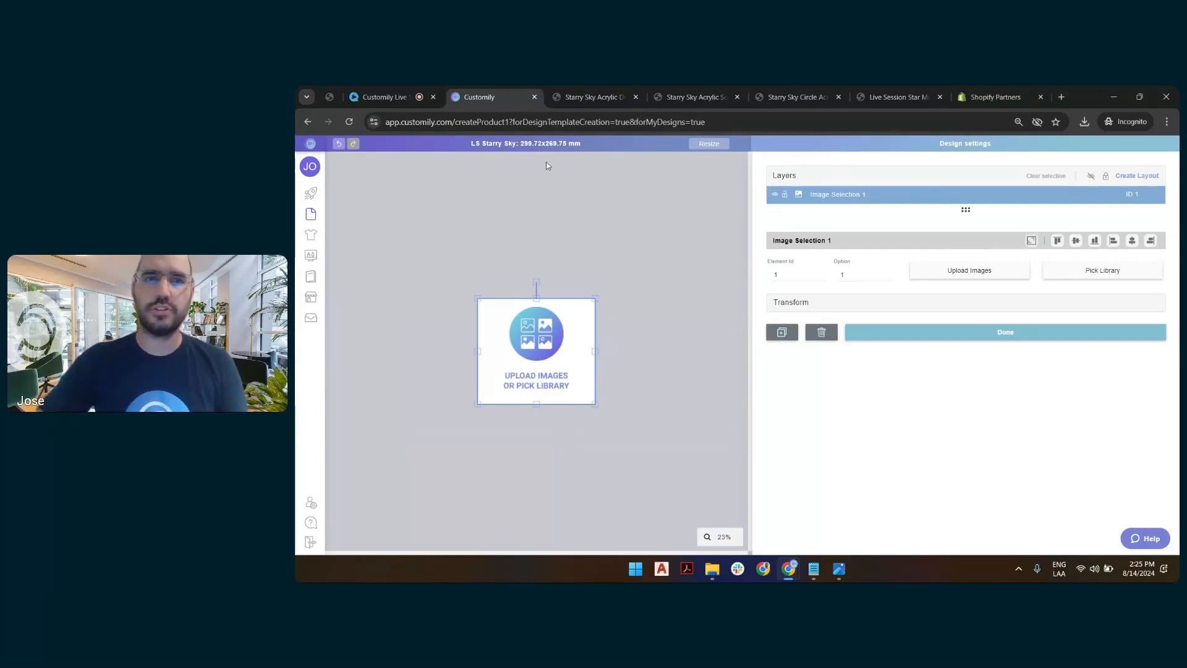
scroll(535, 326, up, 5)
scroll(543, 357, up, 1)
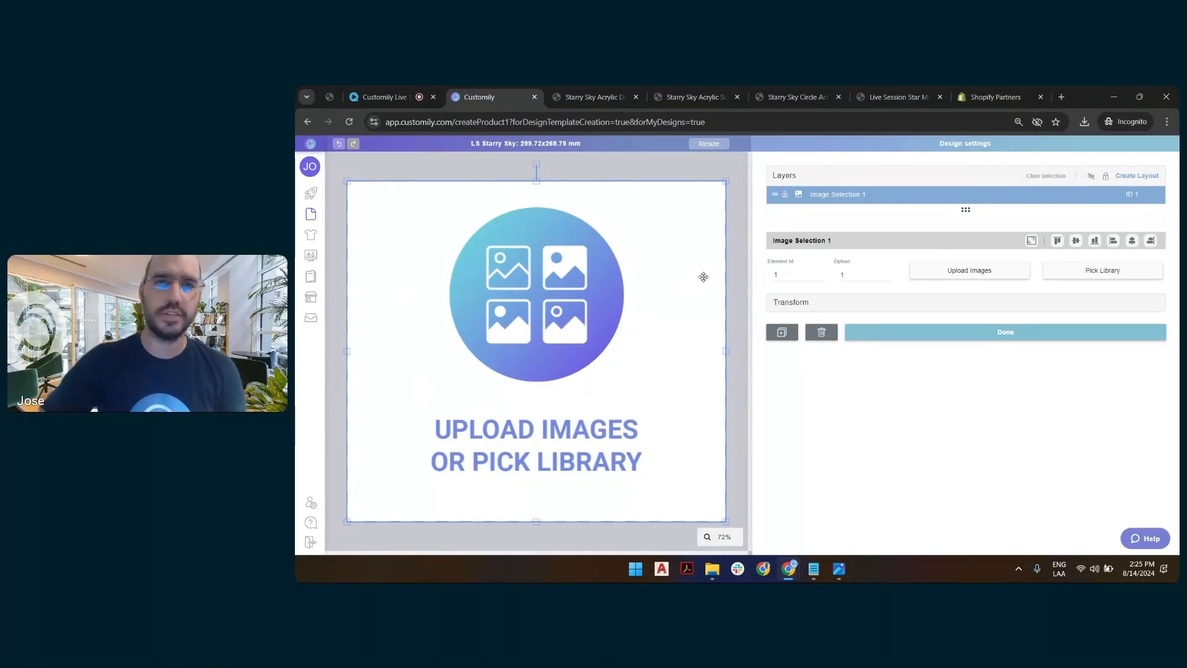
Upload the acrylic square template image into the dynamic image layer and rename the layer Print Guide.
click(960, 273)
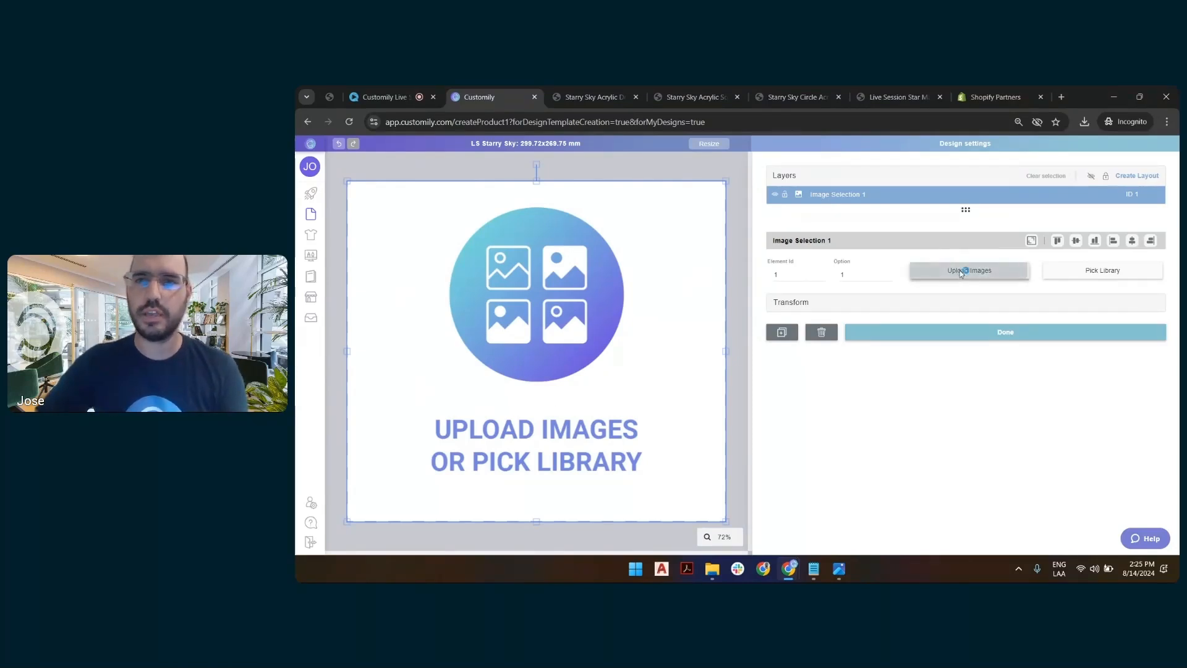
double_click(778, 219)
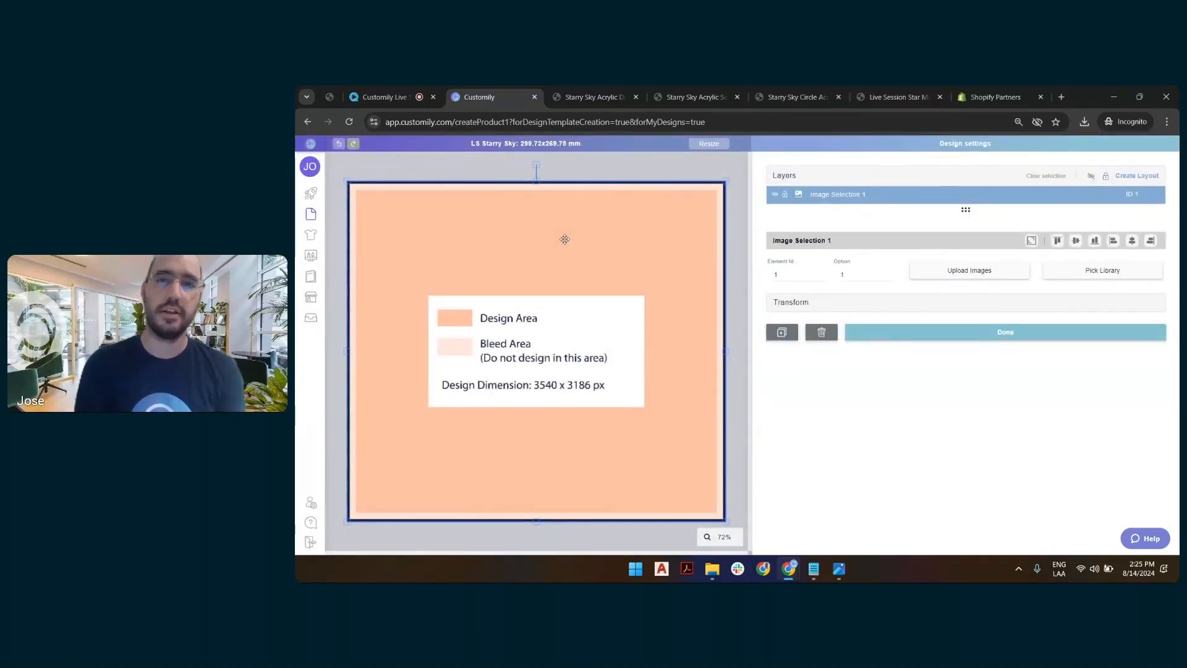
double_click(876, 196)
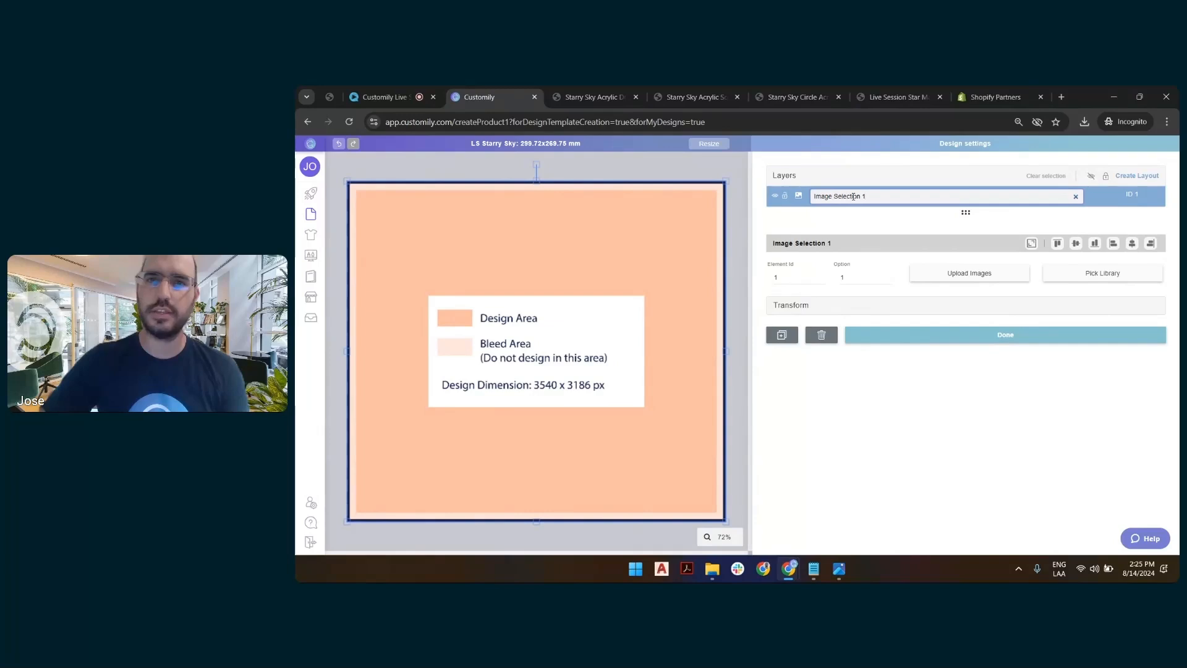
triple_click(854, 196)
text(Print)
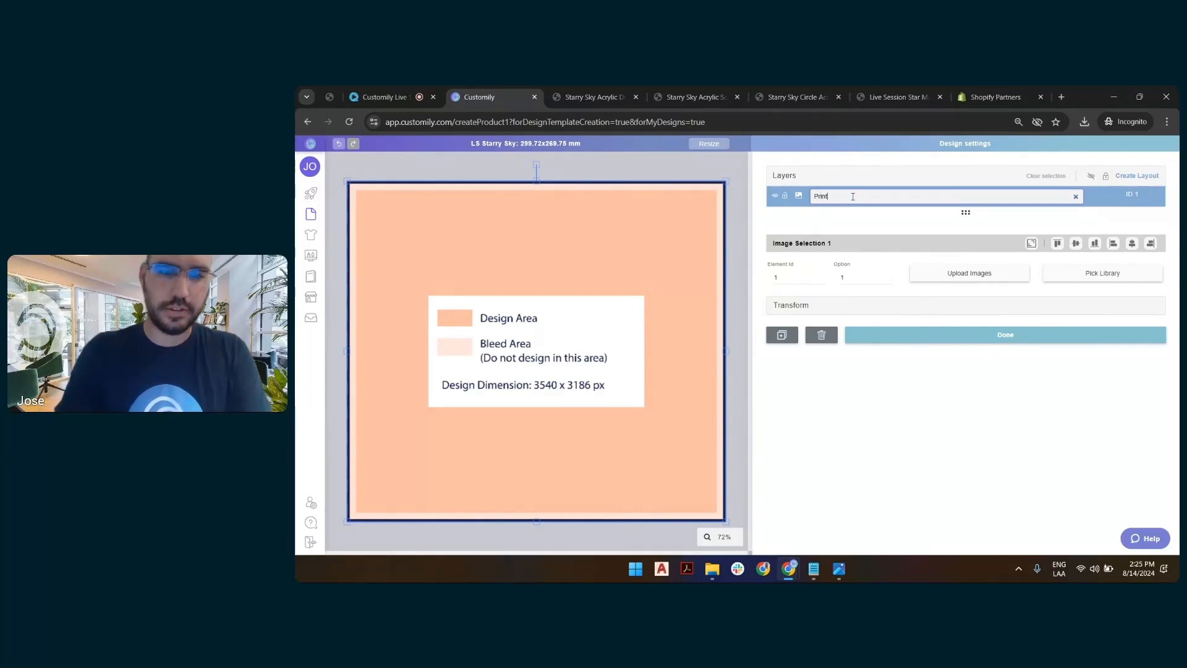
text( Guide)
key(Return)
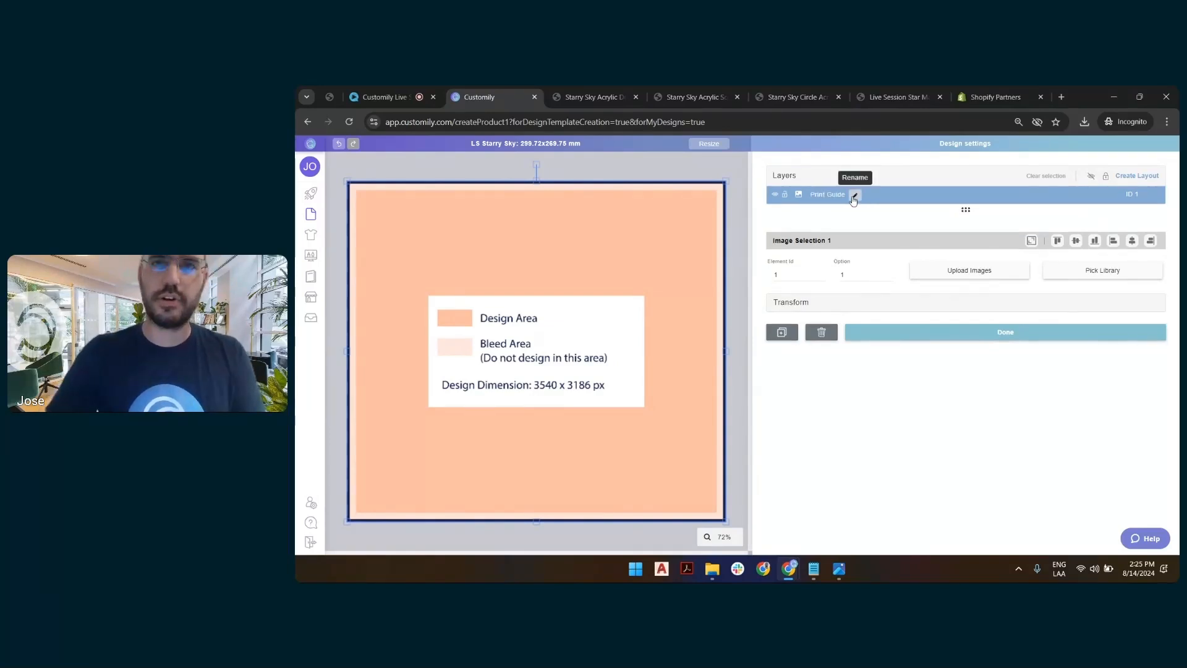
Lock the Print Guide layer and switch its visibility setting twice.
click(786, 196)
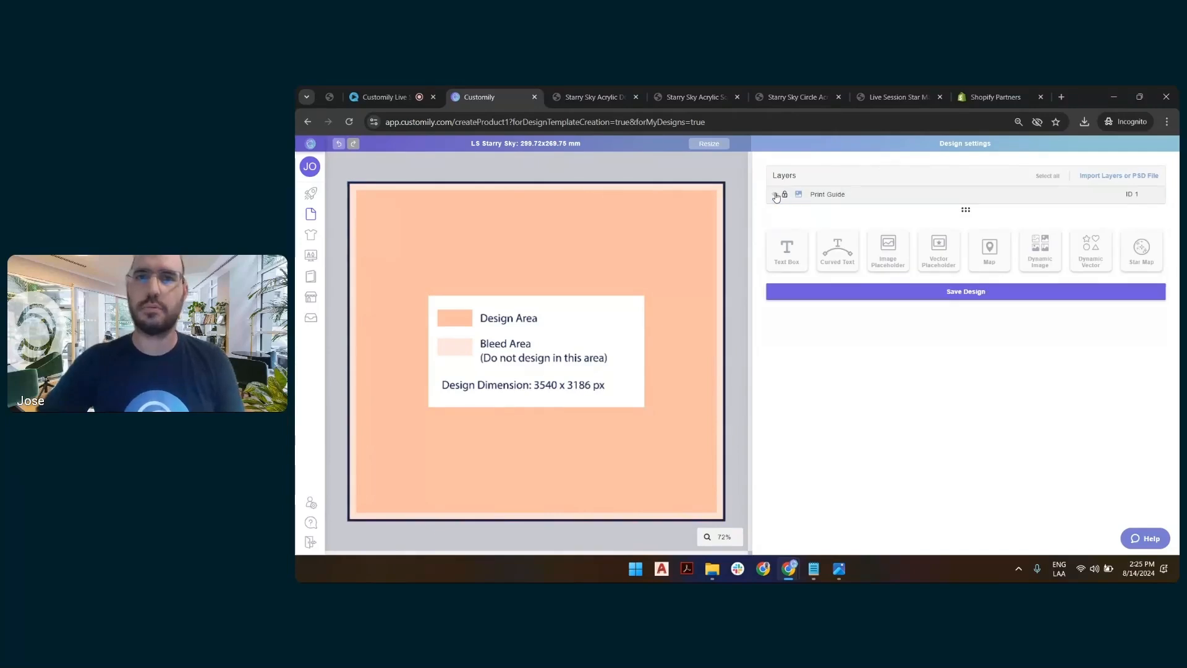
click(775, 195)
click(775, 195)
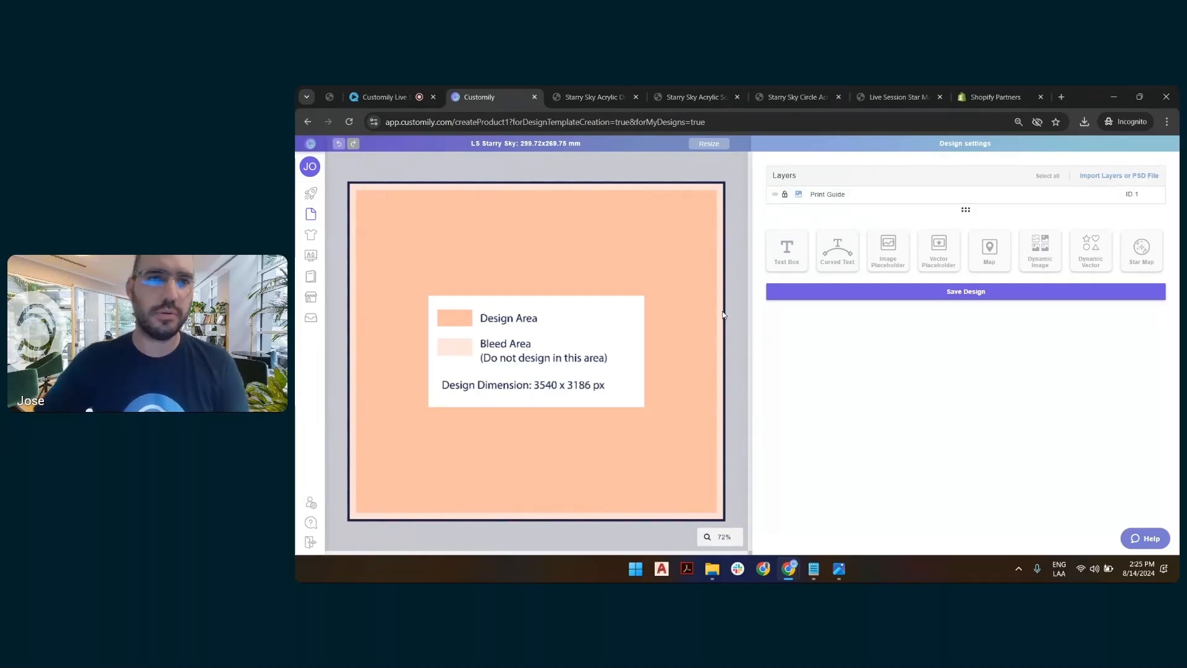
Add a text box, widen it to nearly the full design area and reduce its height from the top edge.
click(798, 256)
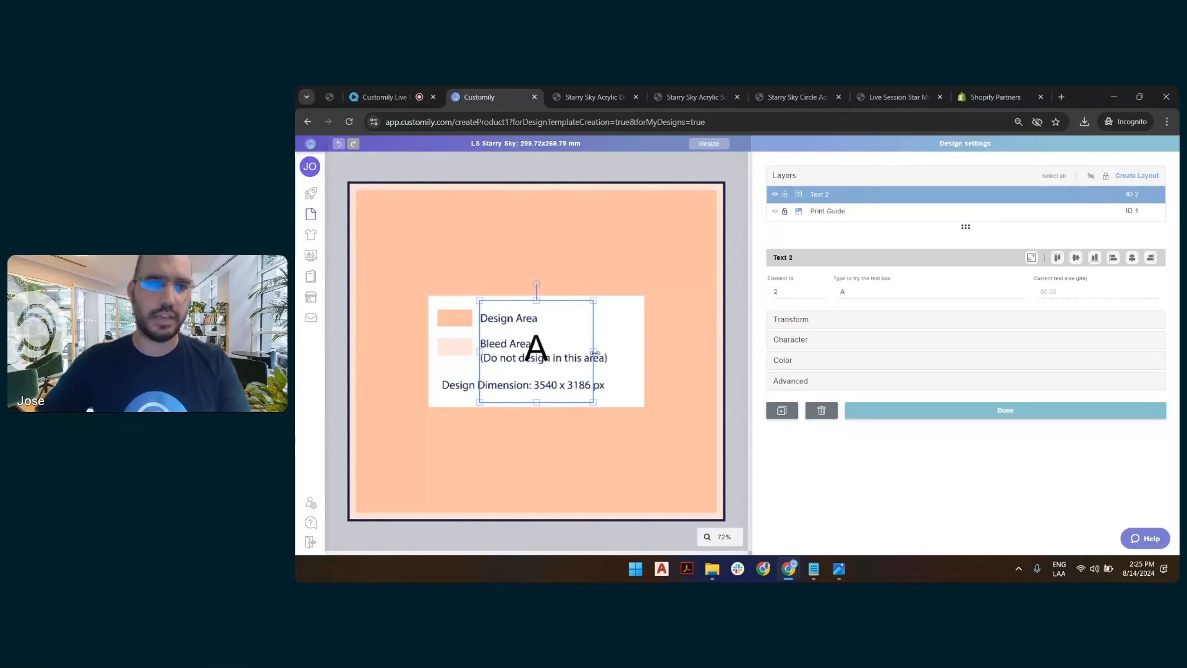
drag(596, 353, 702, 351)
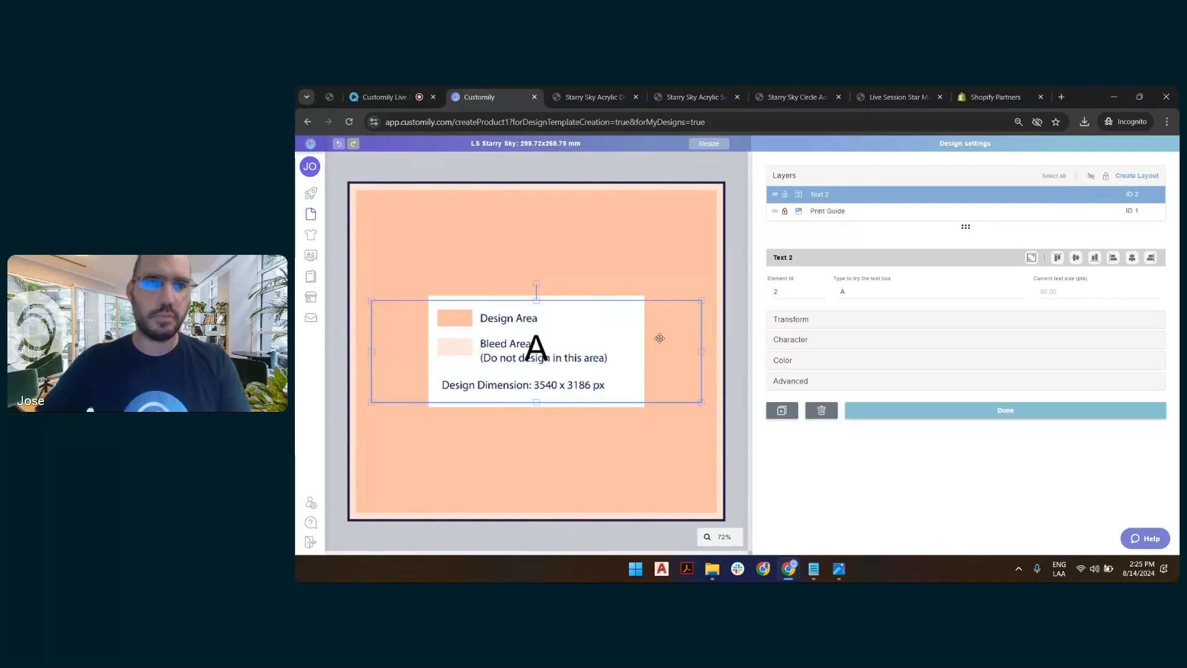
drag(537, 301, 542, 316)
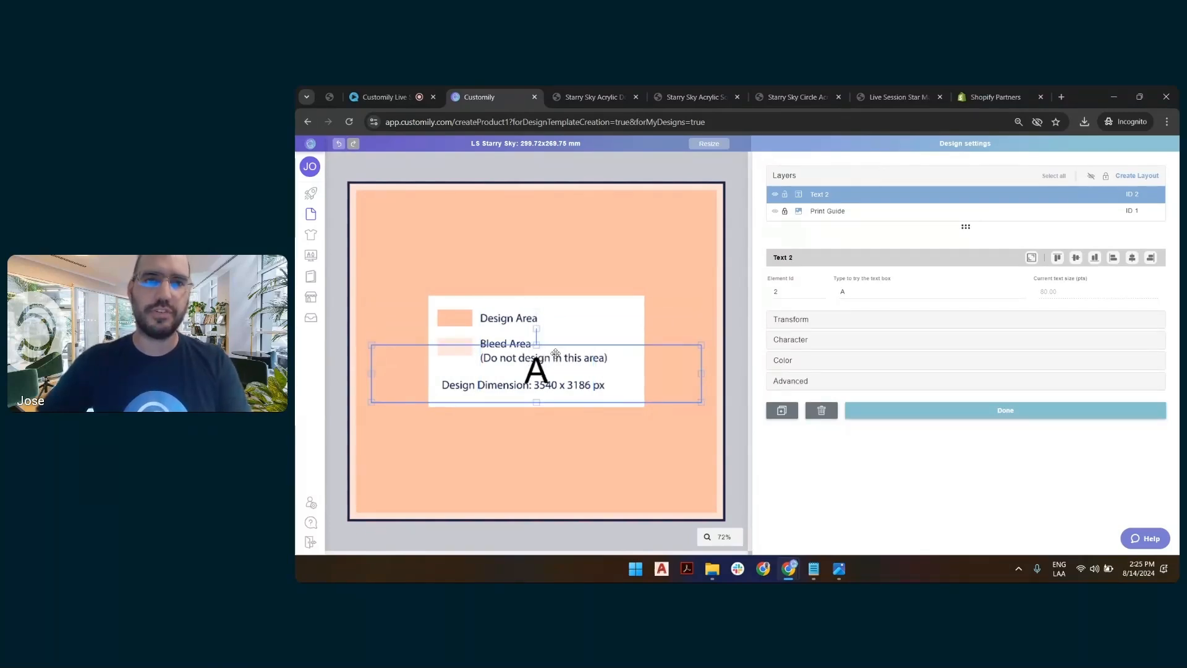
Move the text box down to just below the guide's white legend box, keeping it horizontally centred.
drag(550, 346, 555, 353)
key(Down)
key(Down)
key(Down)
key(Down)
key(Down)
key(Down)
key(Down)
key(Down)
key(Down)
key(Down)
key(Down)
key(Down)
key(Down)
key(Down)
key(Down)
key(Down)
key(Down)
key(Down)
key(Down)
key(Down)
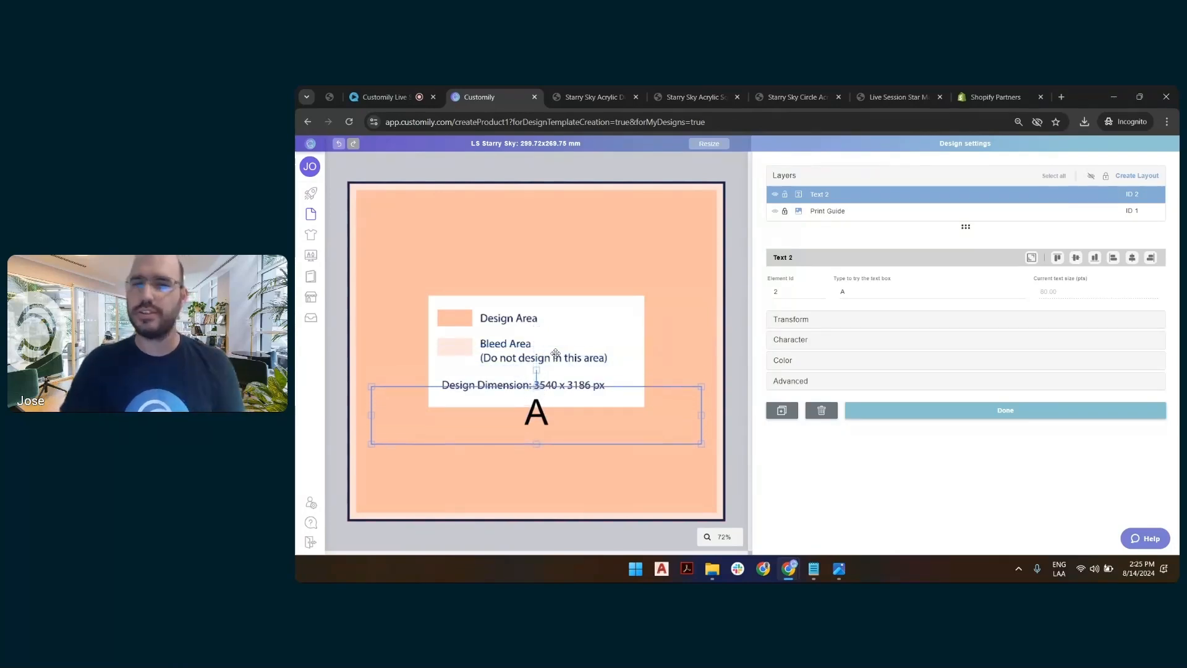
key(Down)
key(Down)
key(Down)
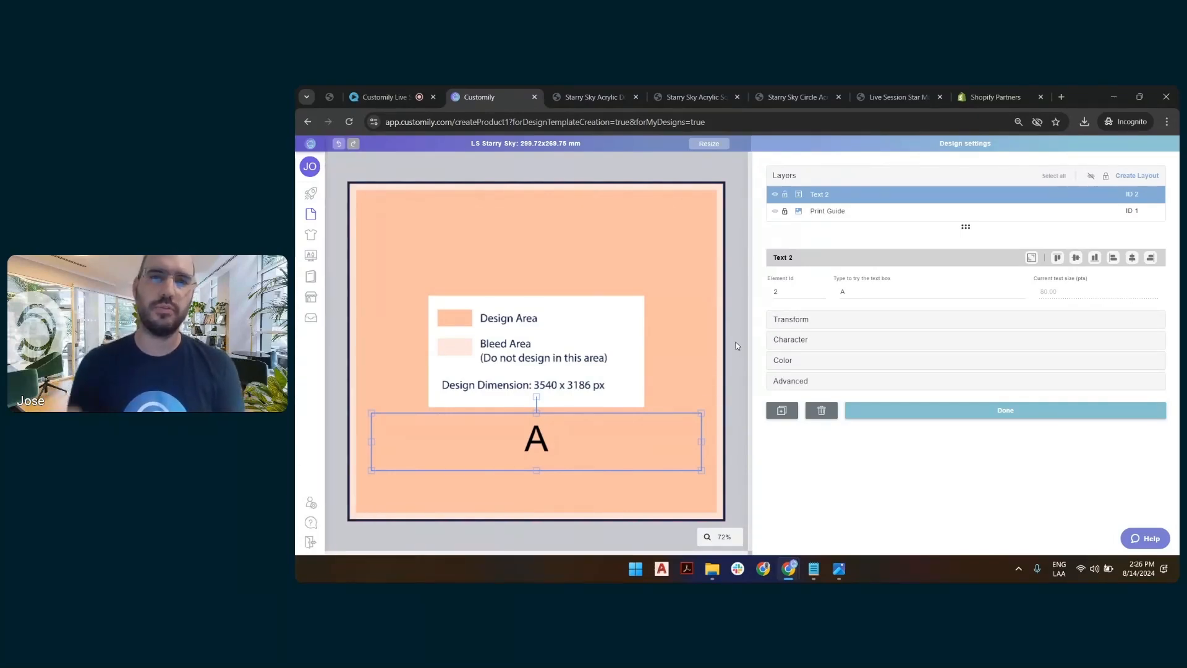
Set the text box's fill colour to white.
click(830, 361)
click(850, 407)
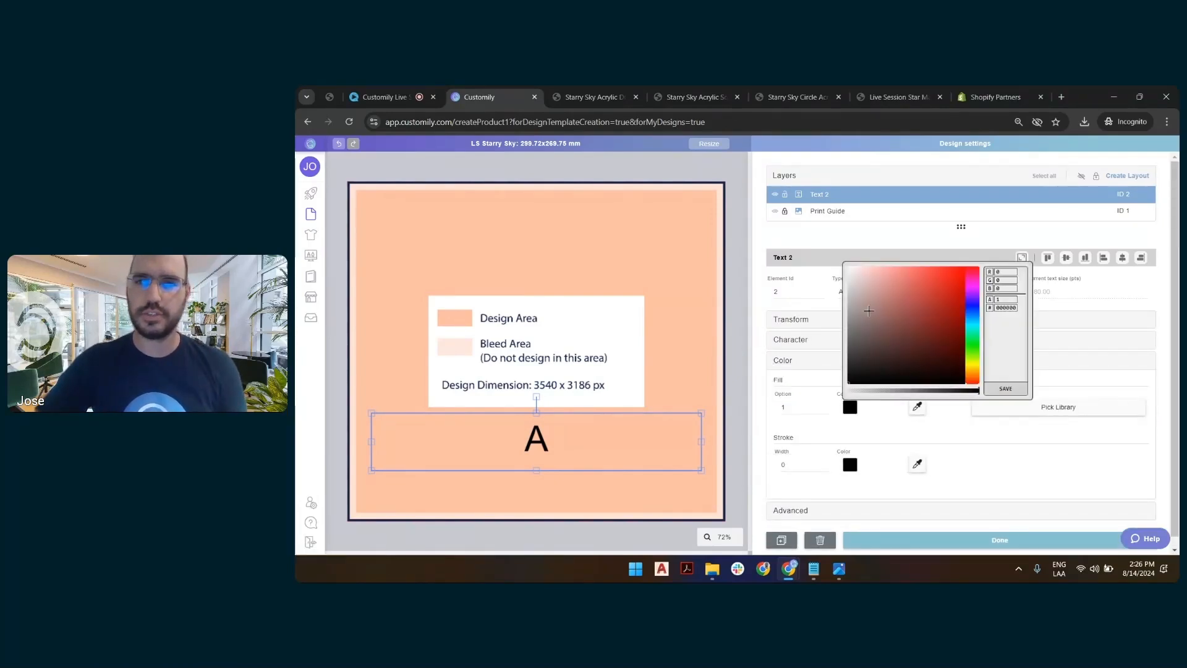
click(852, 278)
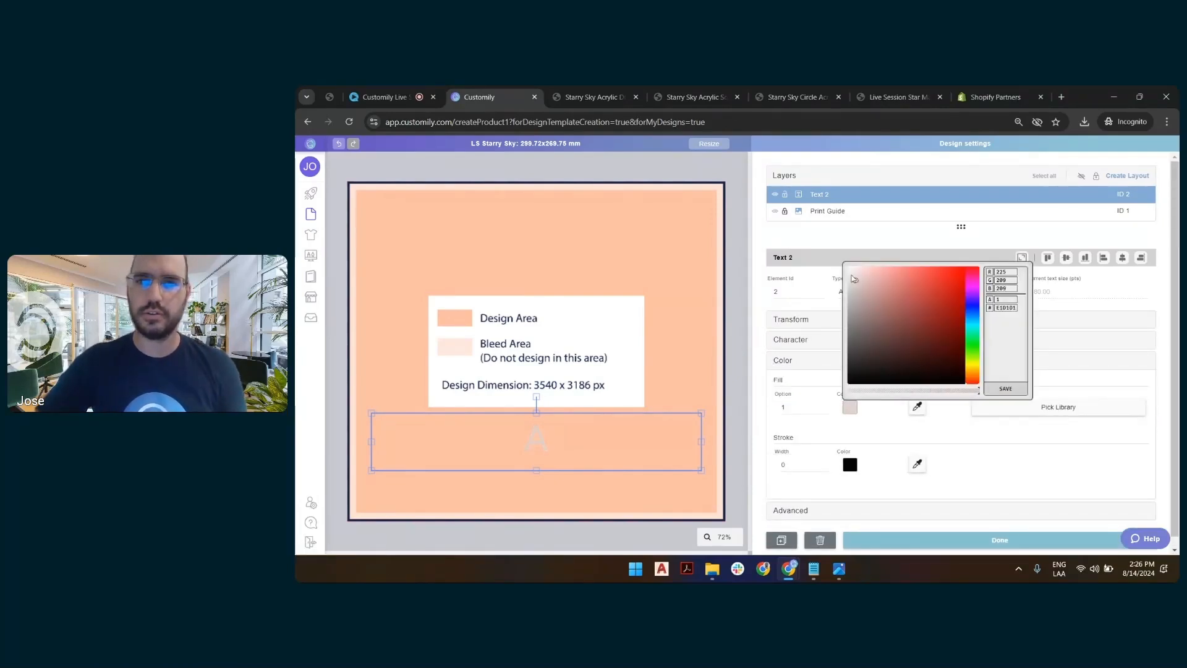
click(1006, 388)
click(777, 363)
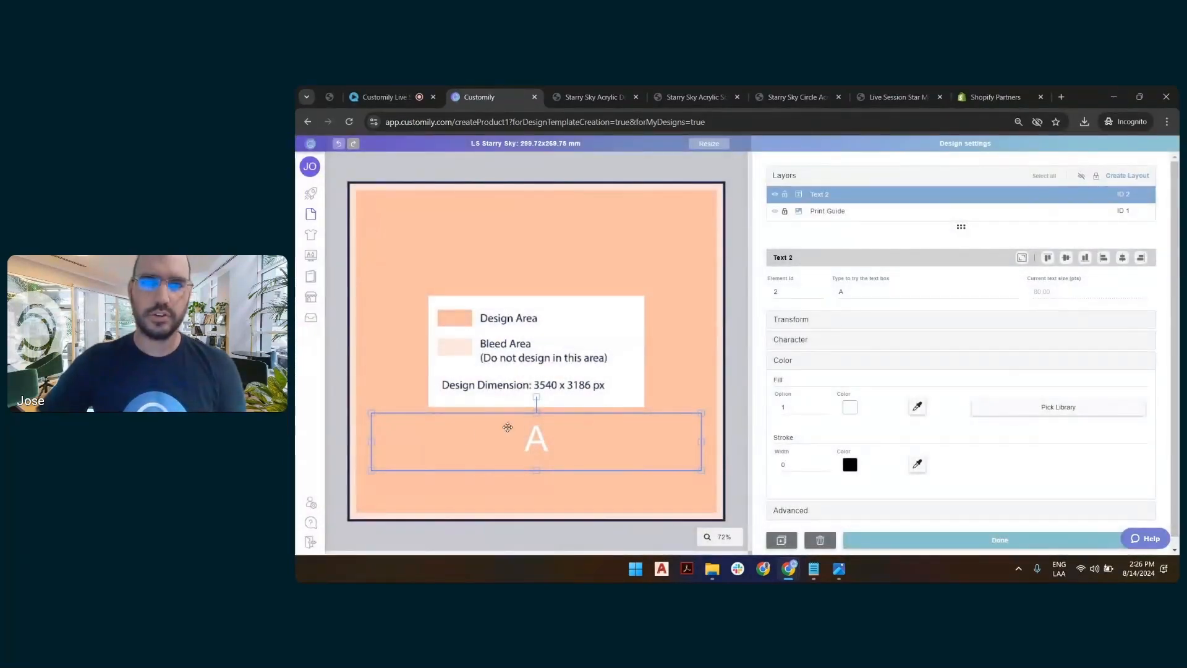
Replace the text box's sample text with two lowercase first names joined by "and".
click(863, 290)
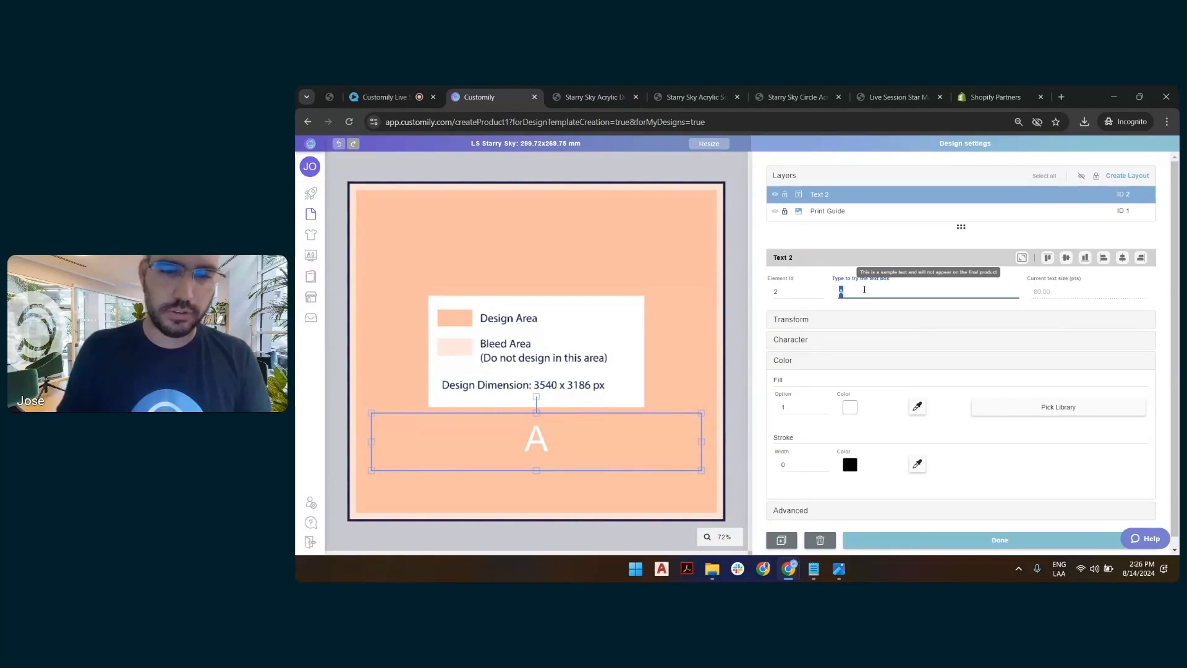
text(samanth an)
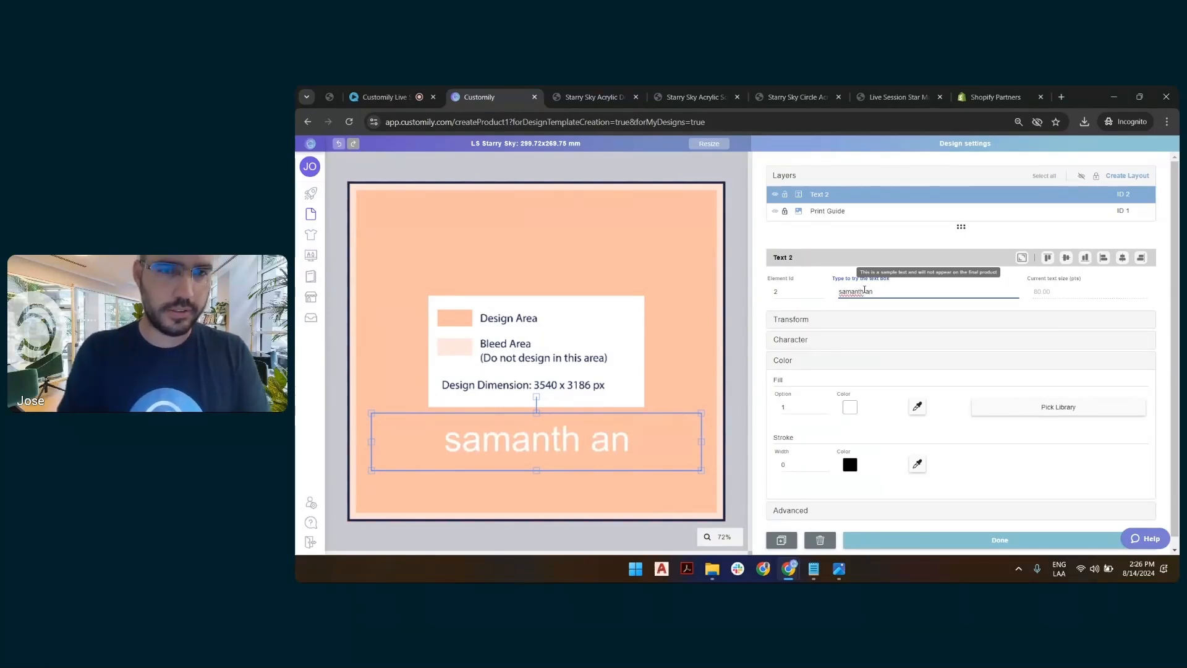
key(BackSpace)
key(BackSpace)
key(BackSpace)
text(a and chri)
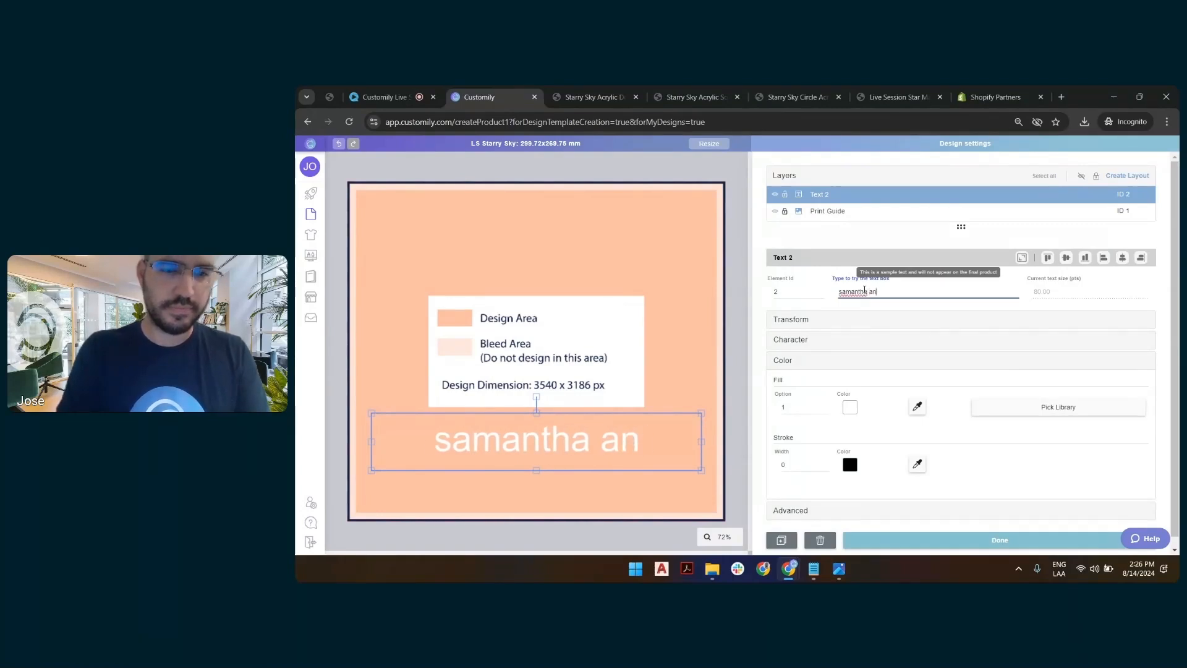
text(stopher)
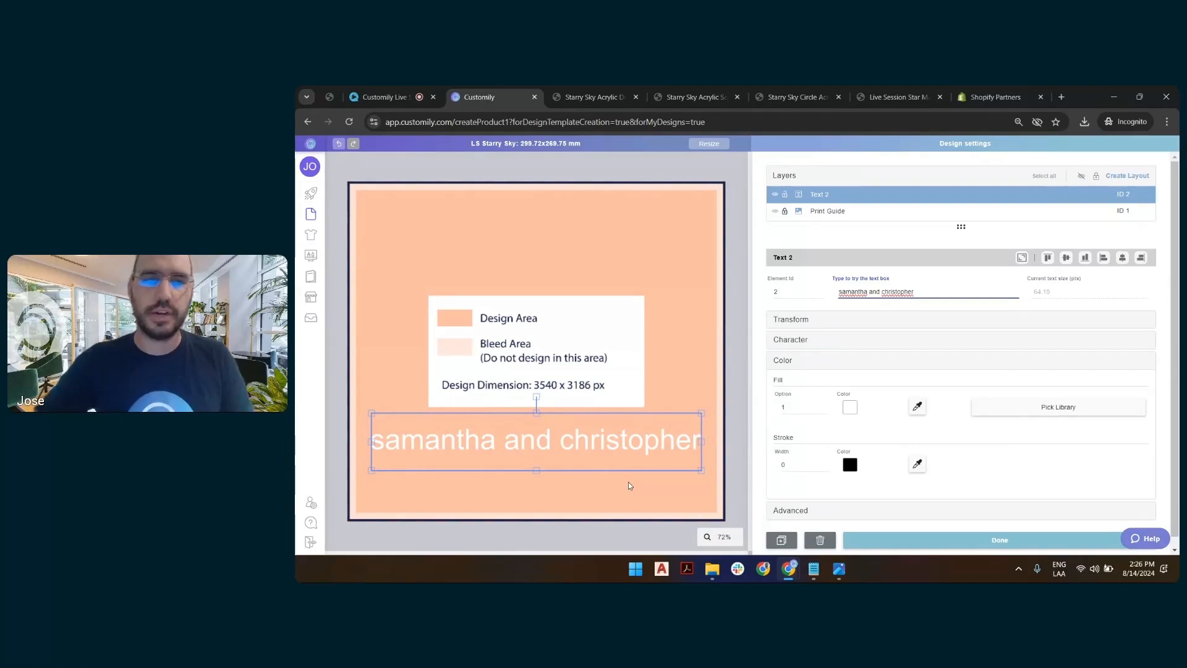
Set the text box's font to White Jax_new (Regular).
click(891, 341)
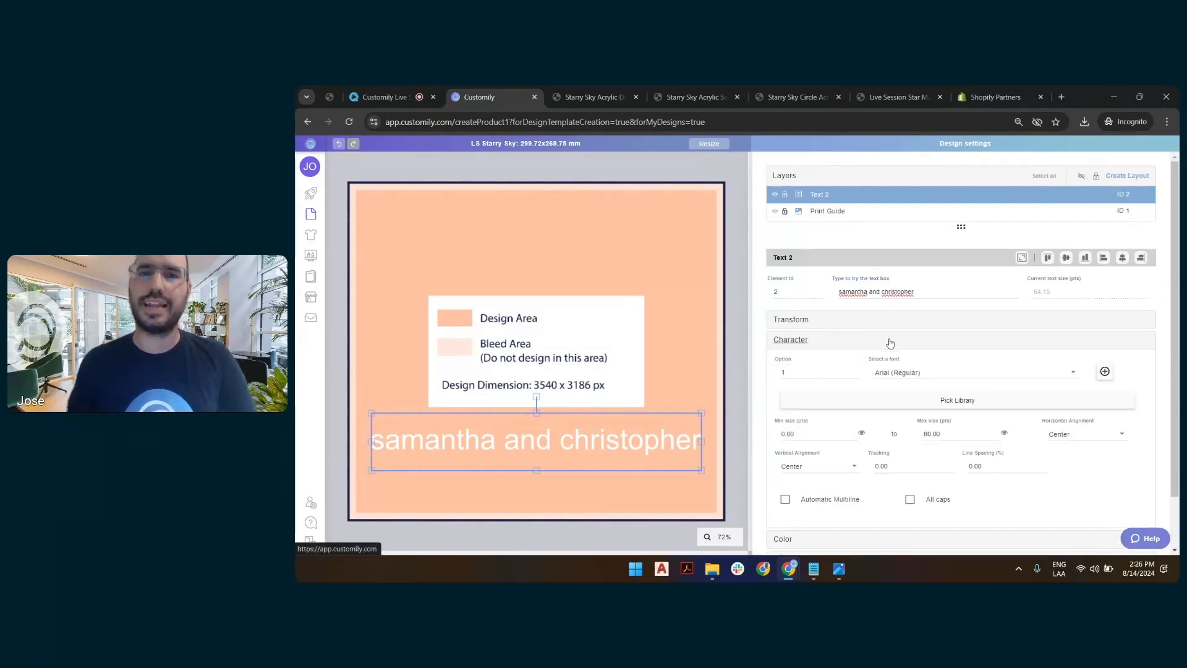
click(924, 372)
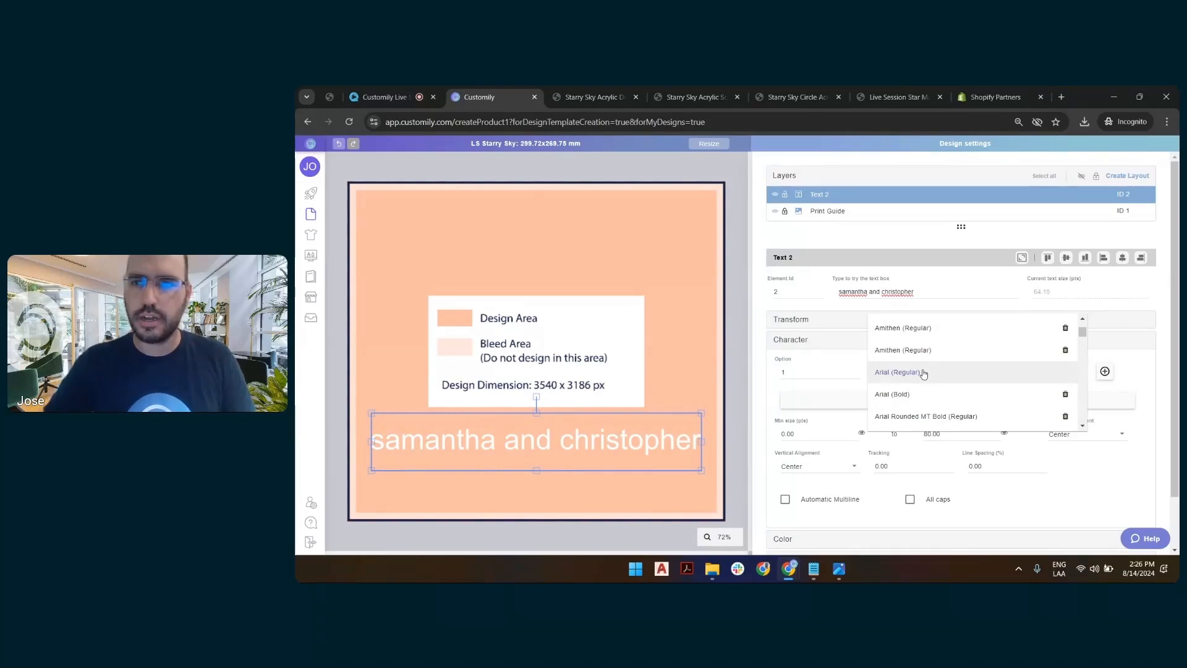
scroll(946, 377, down, 10)
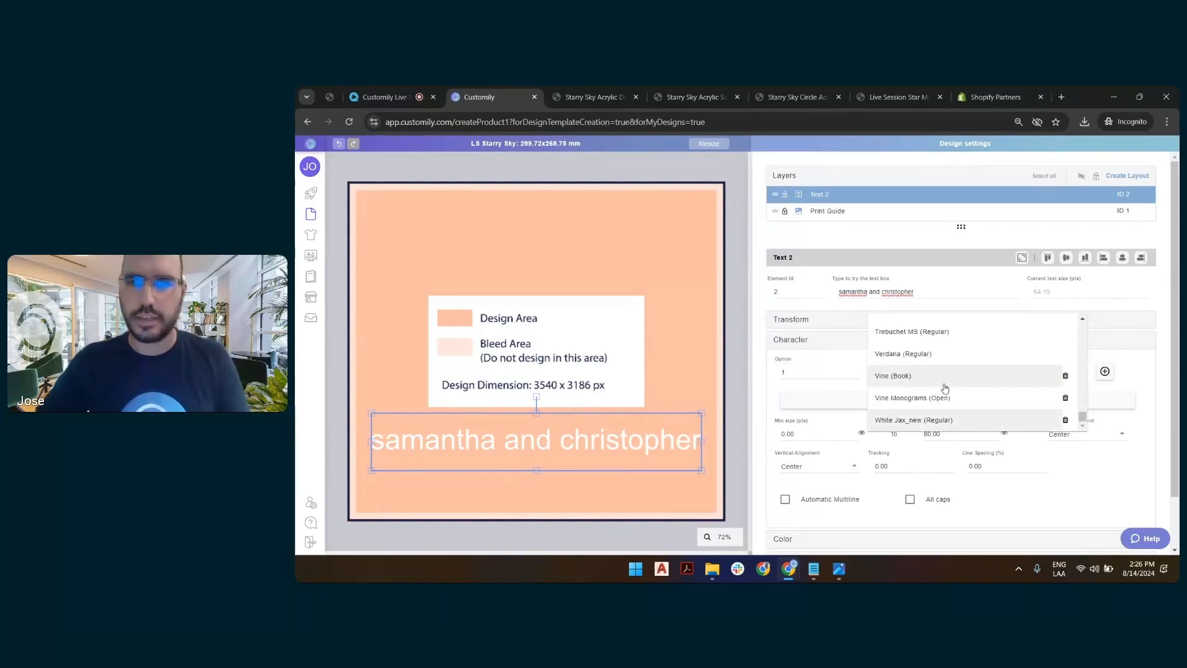
click(932, 421)
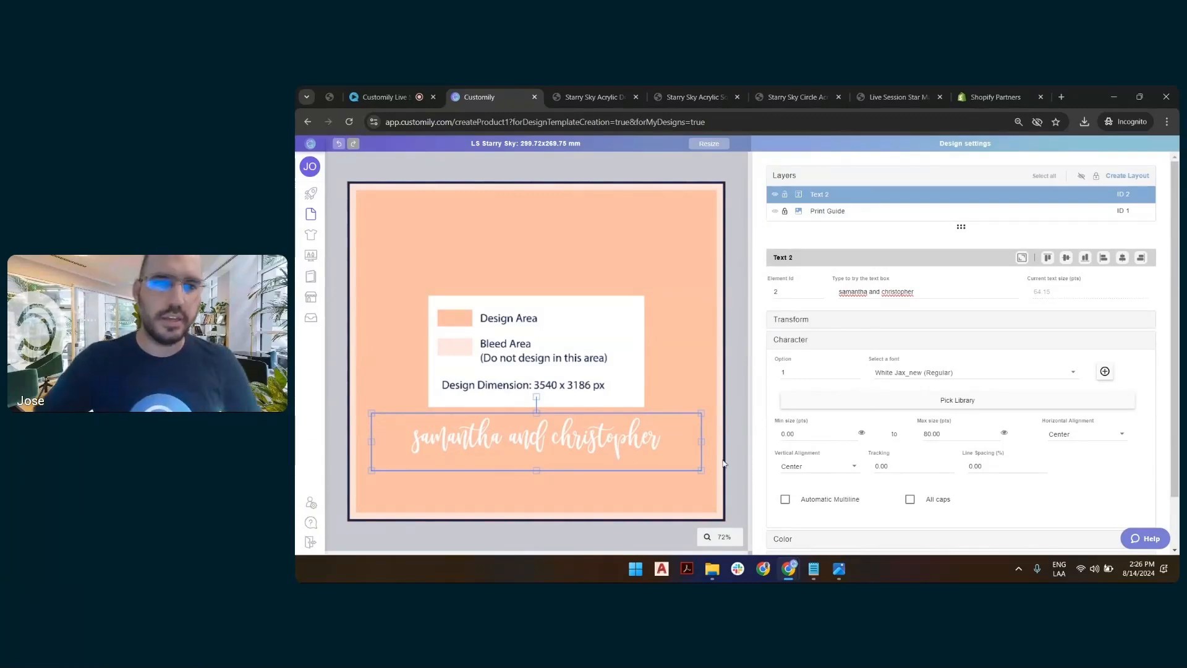
Capitalise the initial letter of both names in the text box's sample text.
click(843, 293)
click(842, 293)
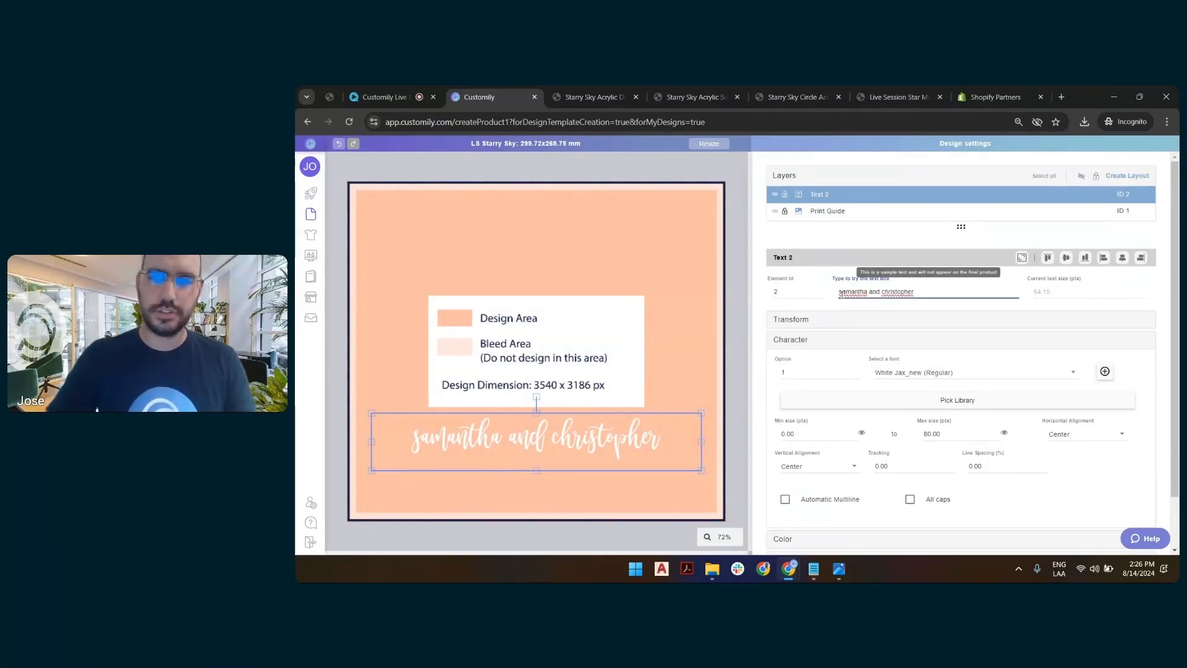
key(BackSpace)
text(S)
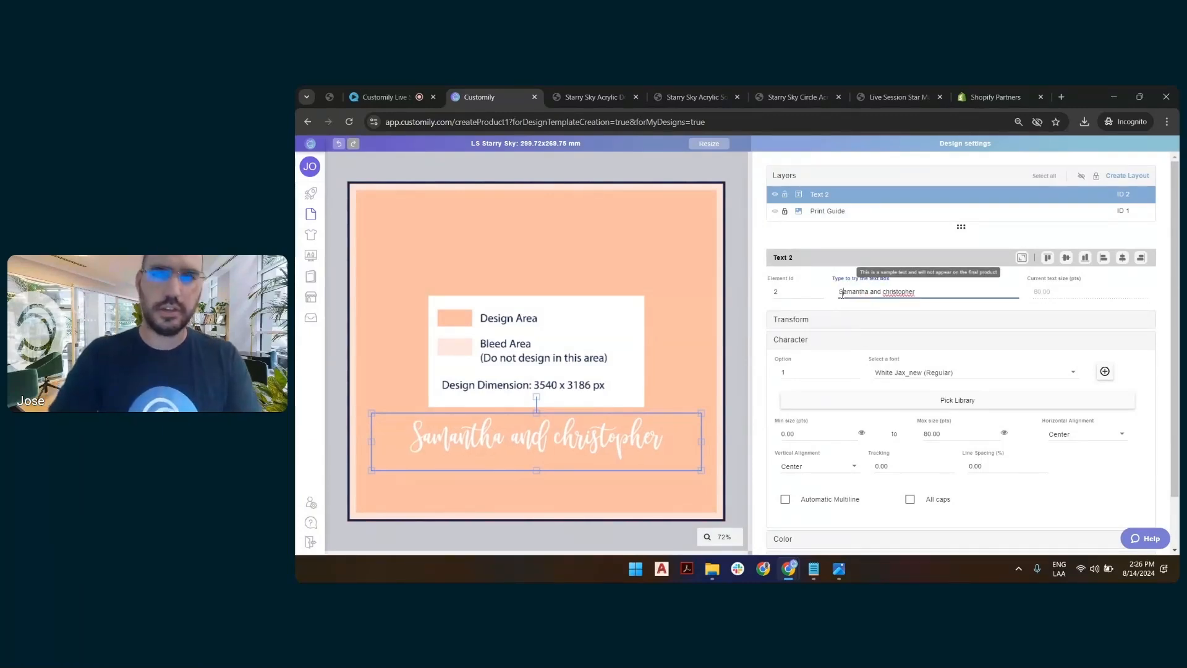
click(888, 299)
key(BackSpace)
text(C)
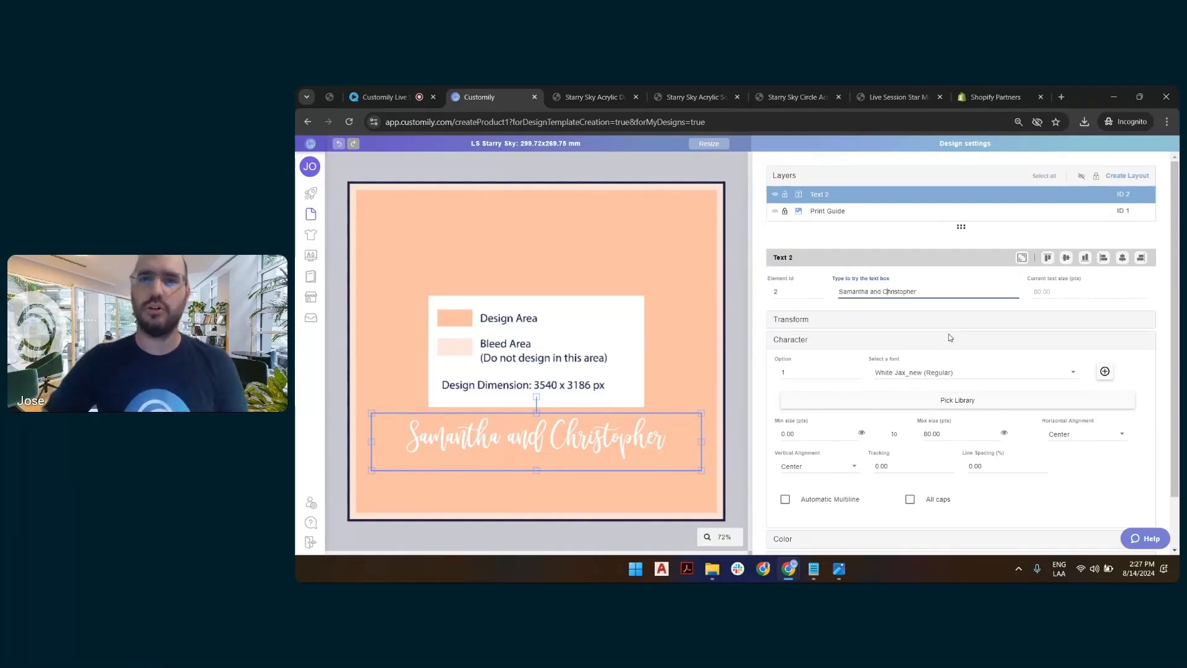
Set the text box's font to Shorelines Script Bold (Regular).
click(943, 373)
scroll(941, 349, up, 5)
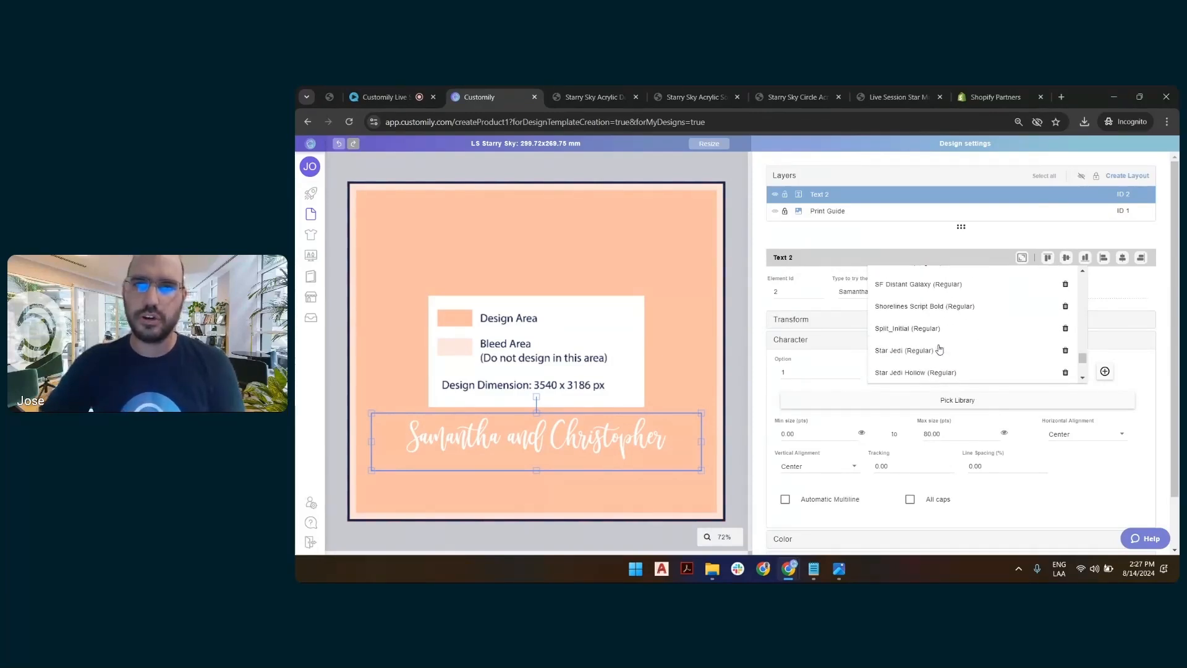
scroll(916, 327, up, 3)
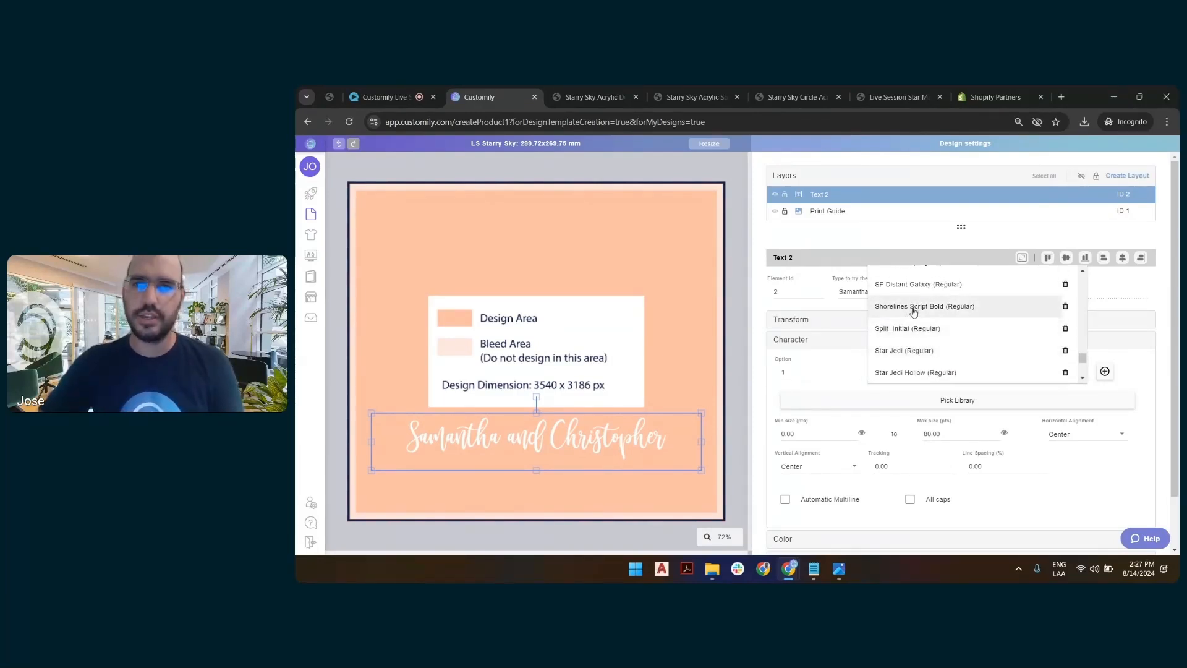
click(915, 308)
click(777, 363)
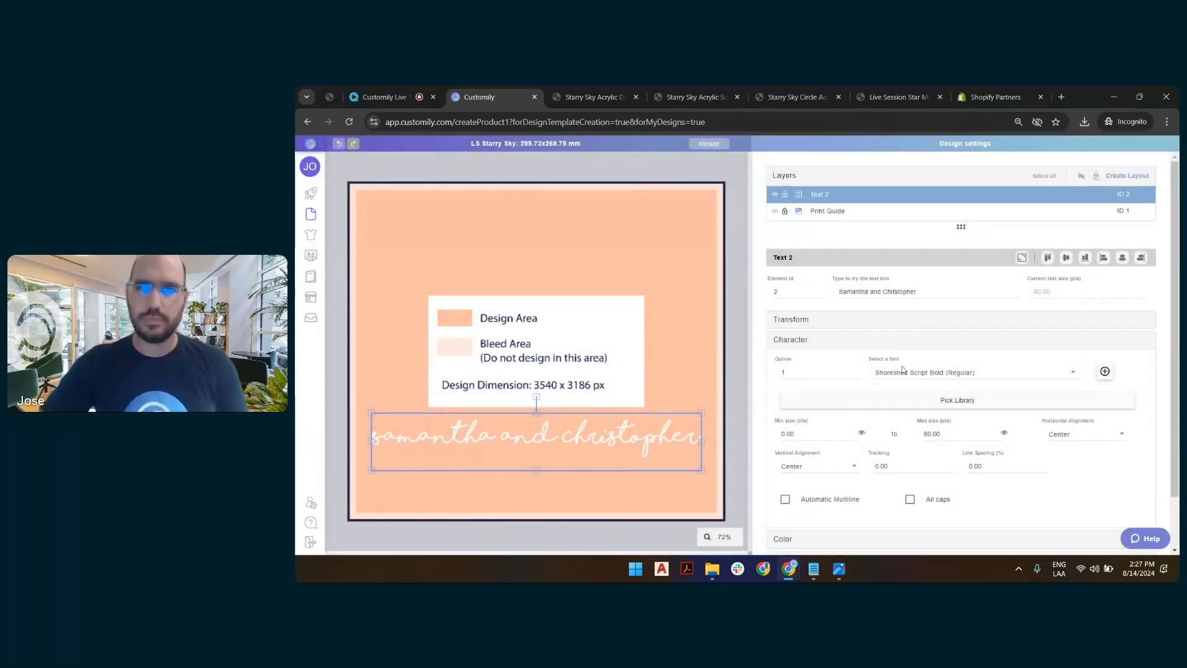
scroll(881, 282, down, 2)
scroll(903, 298, up, 2)
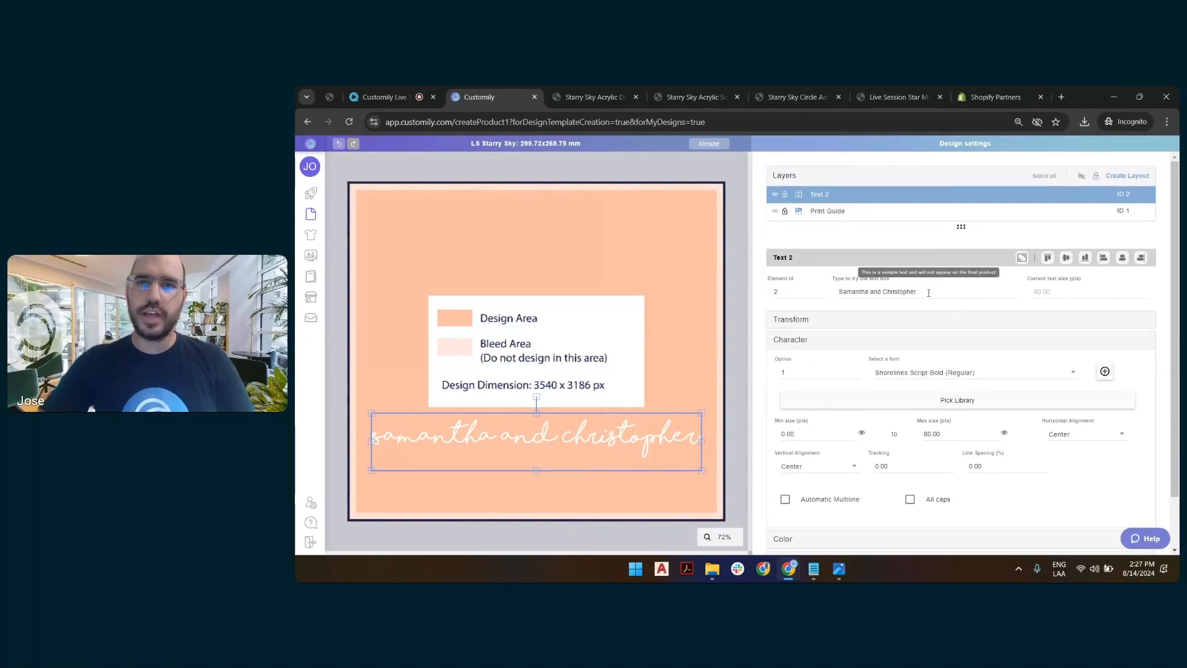
Switch the keyboard layout to English US and enclose the sample names in parentheses as decorative swash characters at both ends.
click(928, 292)
click(933, 288)
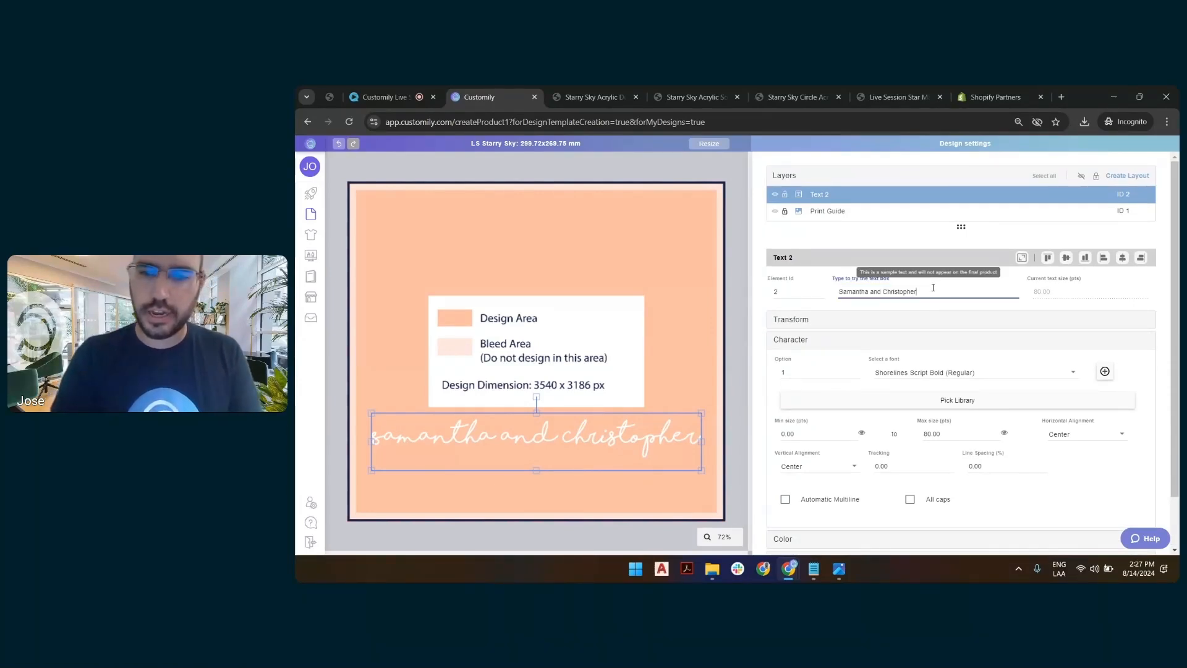
key(alt+shift)
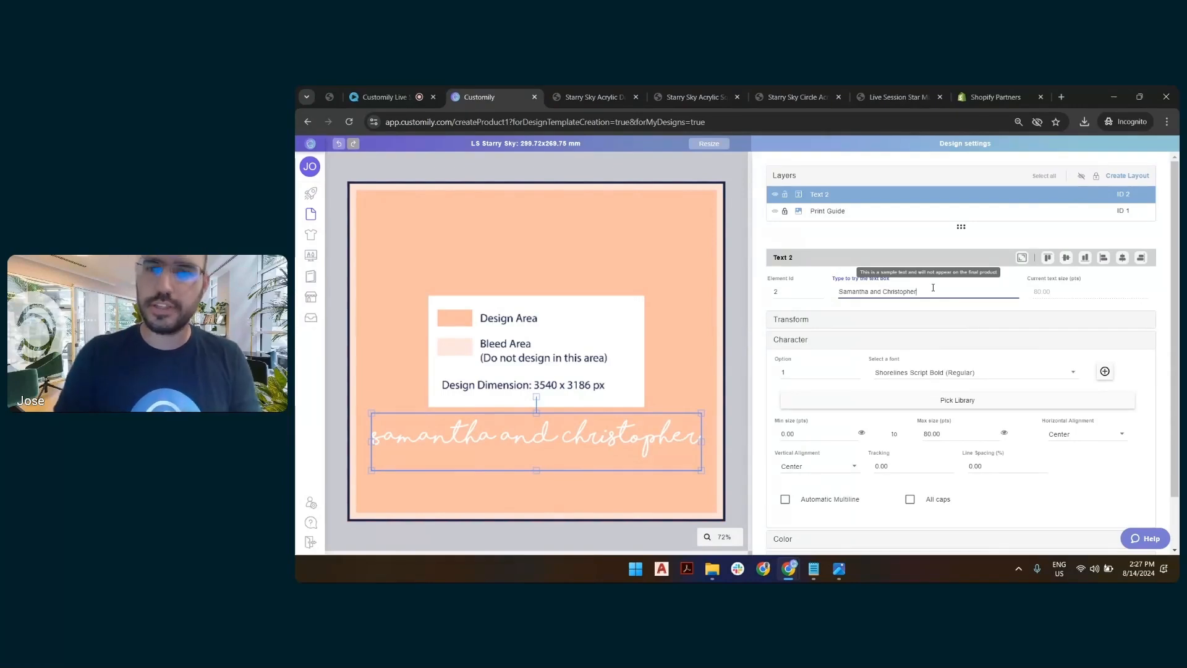
text(])
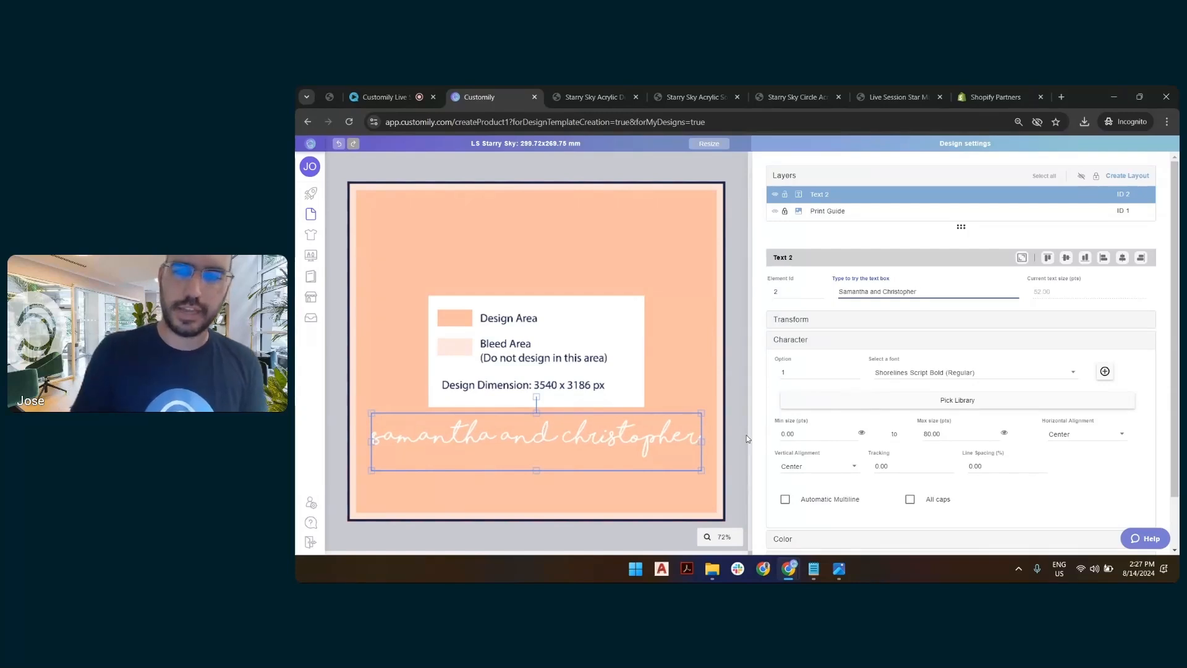
text())
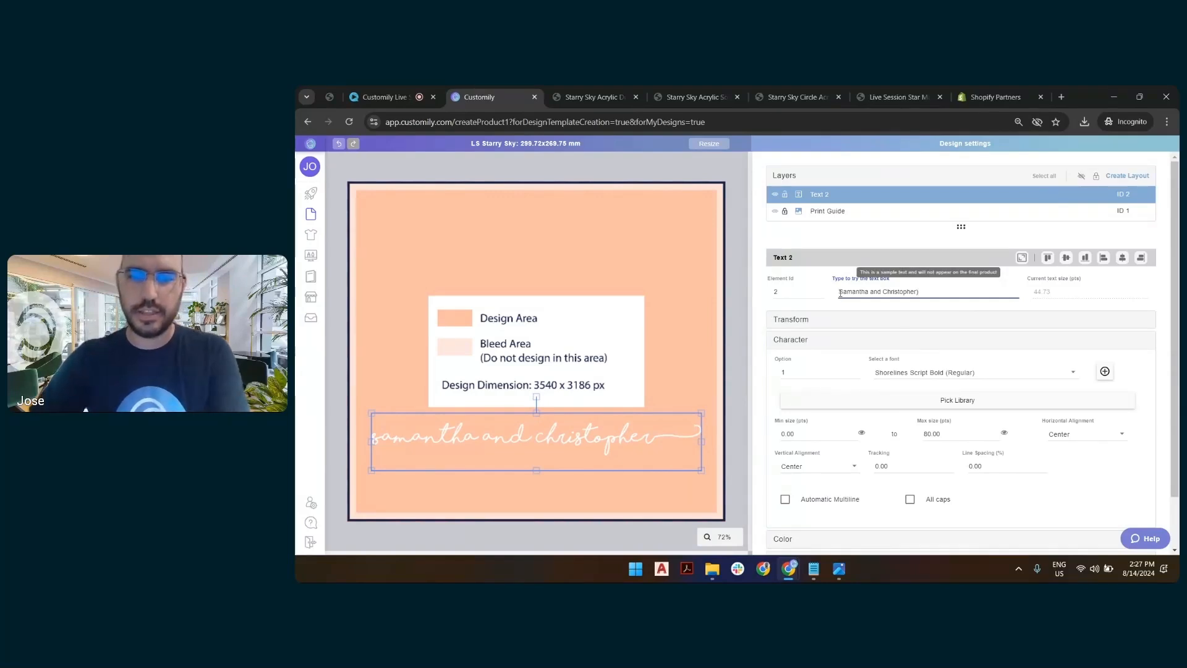
text(()
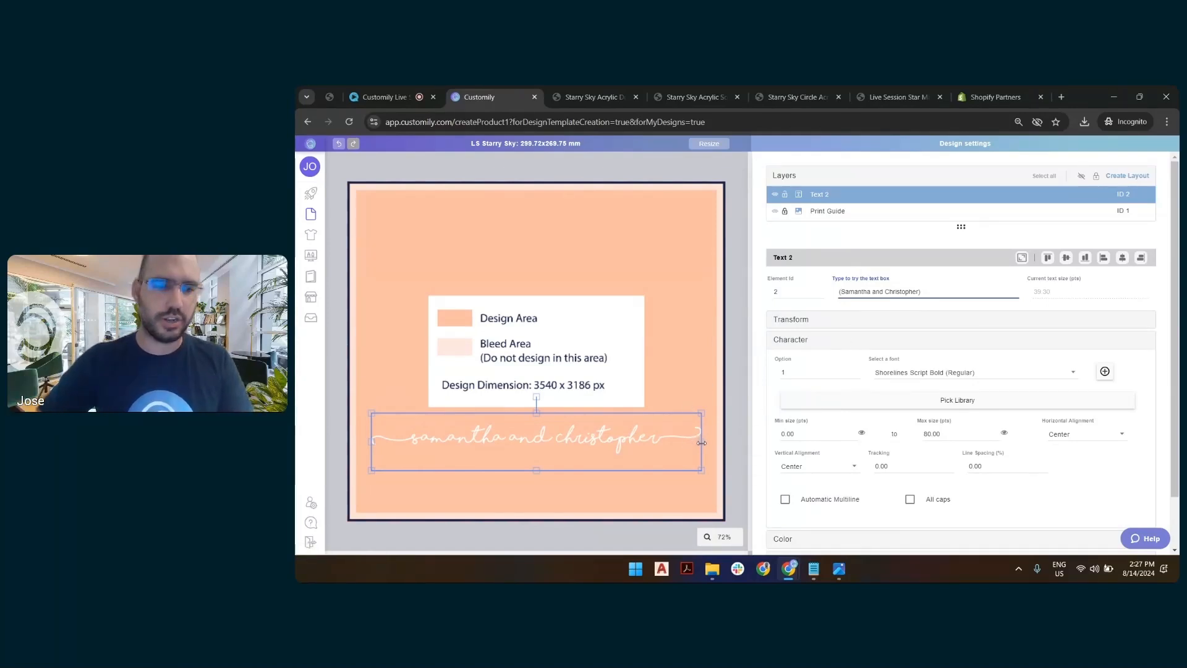
Widen the names text box to nearly the full design area and remove both parentheses from its sample text.
drag(701, 443, 711, 442)
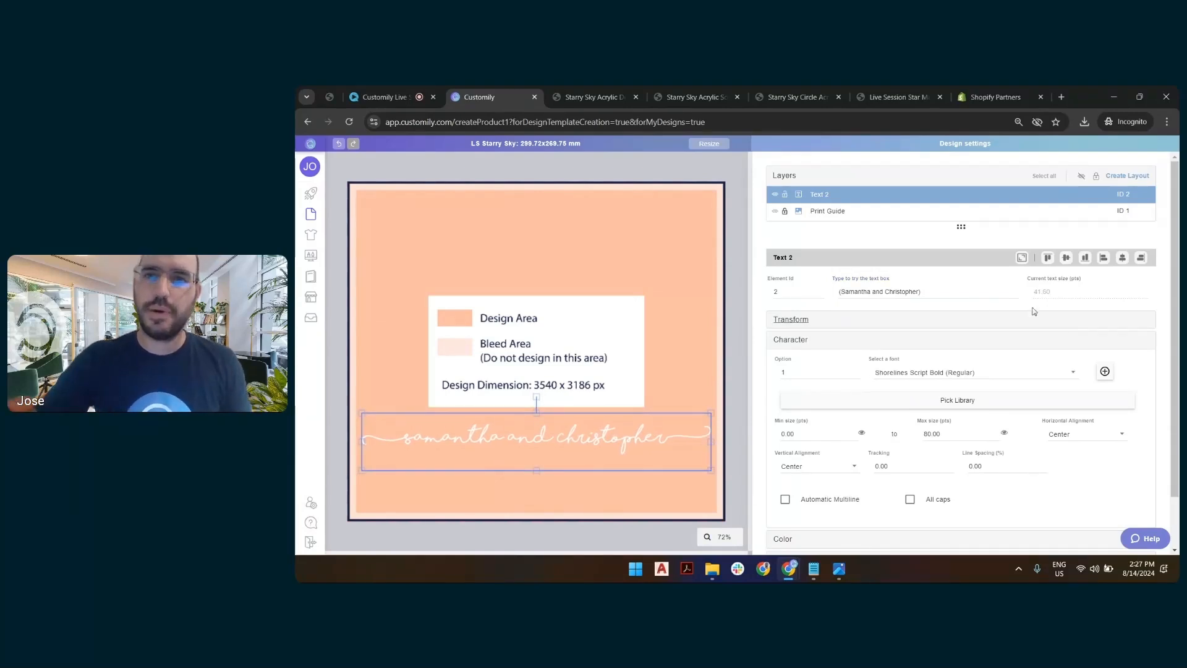
triple_click(939, 292)
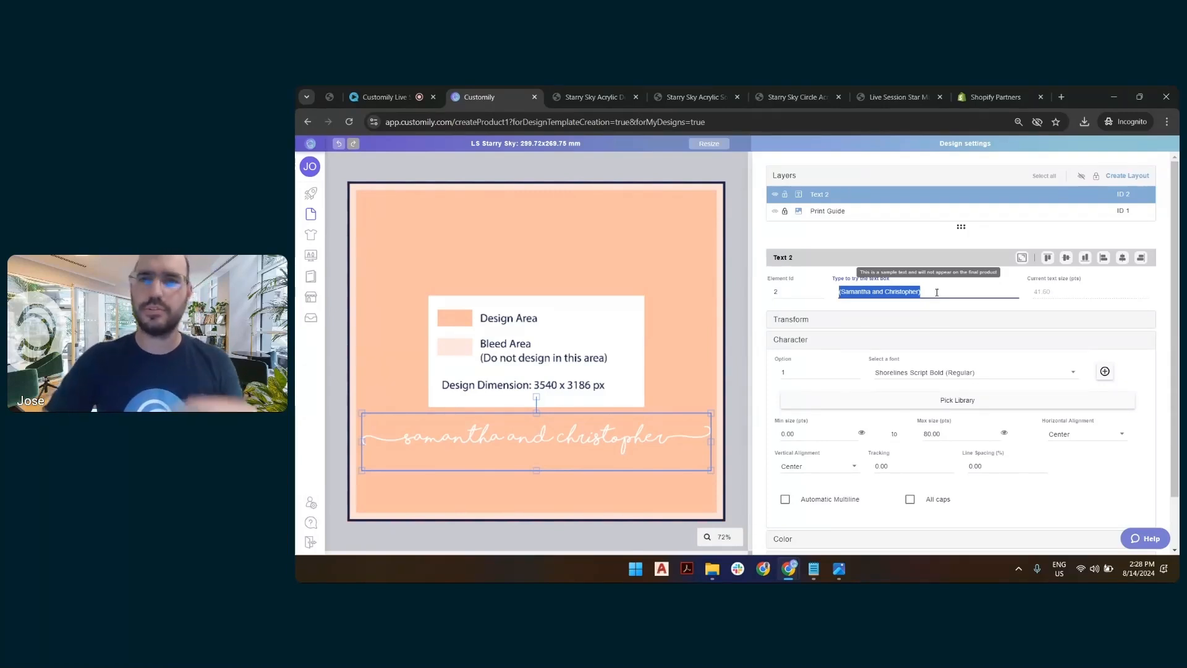
click(937, 292)
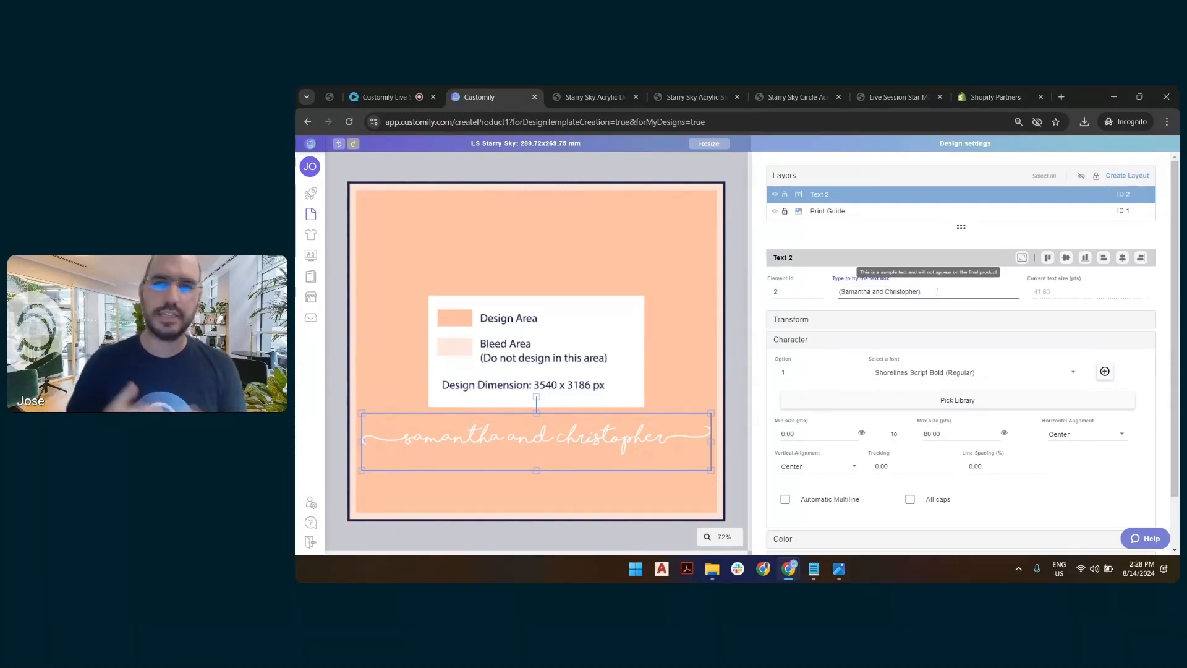
key(BackSpace)
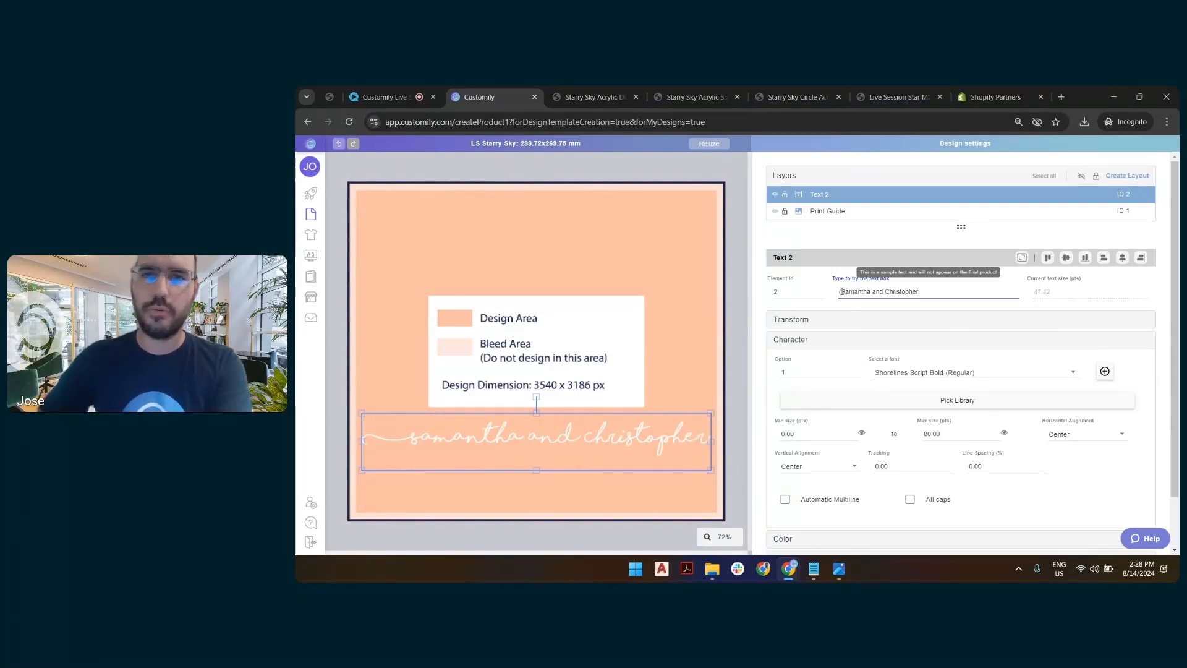
key(BackSpace)
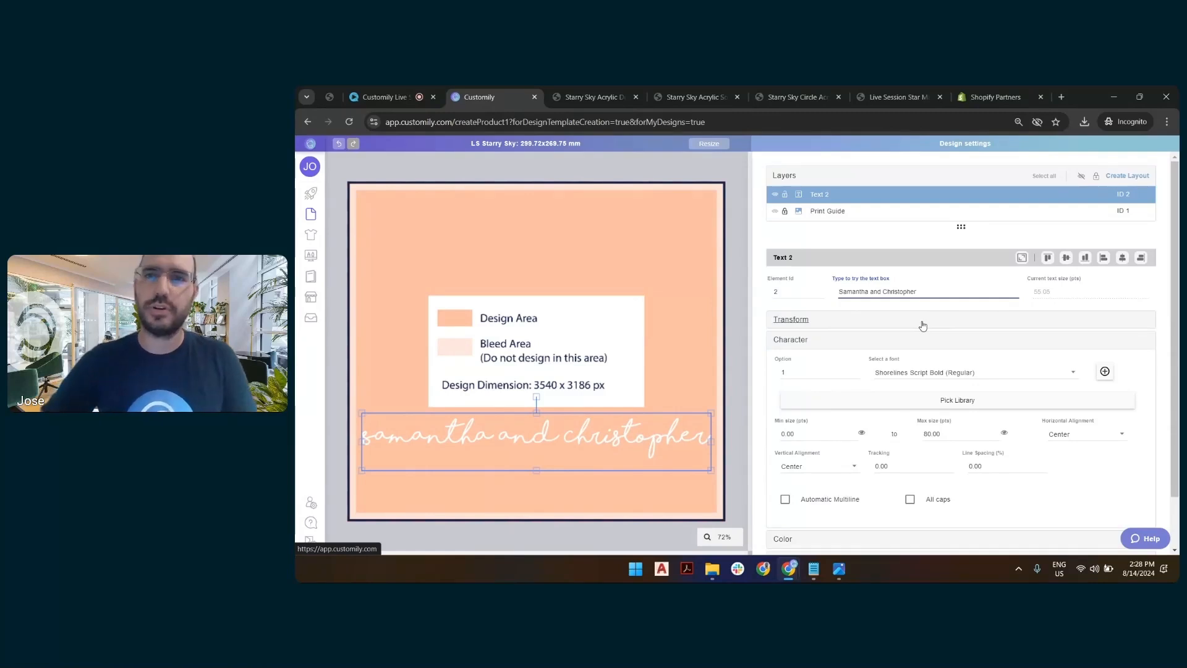
Add "(" as the fixed prefix and ")" as the fixed suffix of the names text box.
click(847, 342)
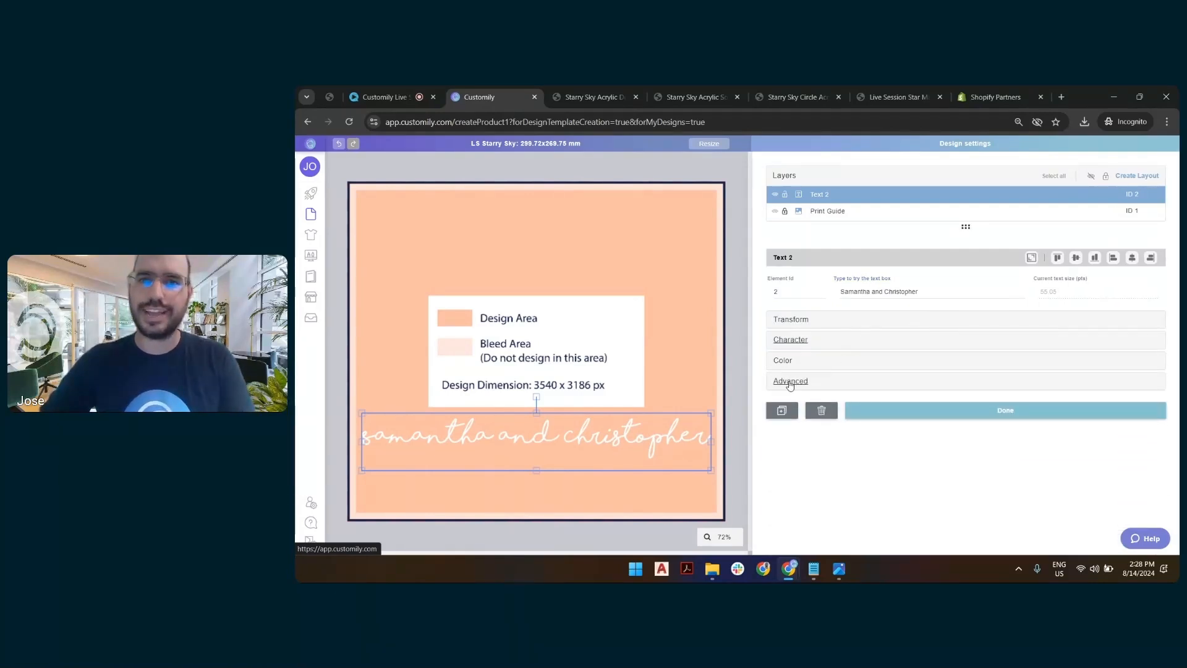
click(917, 384)
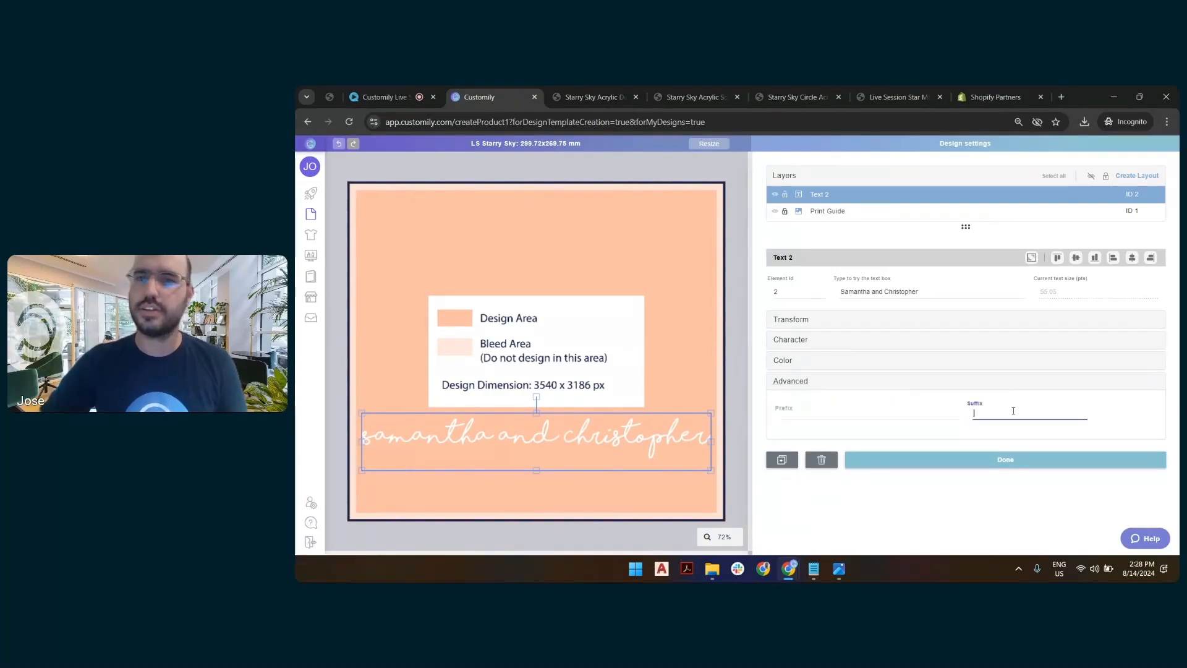
click(868, 411)
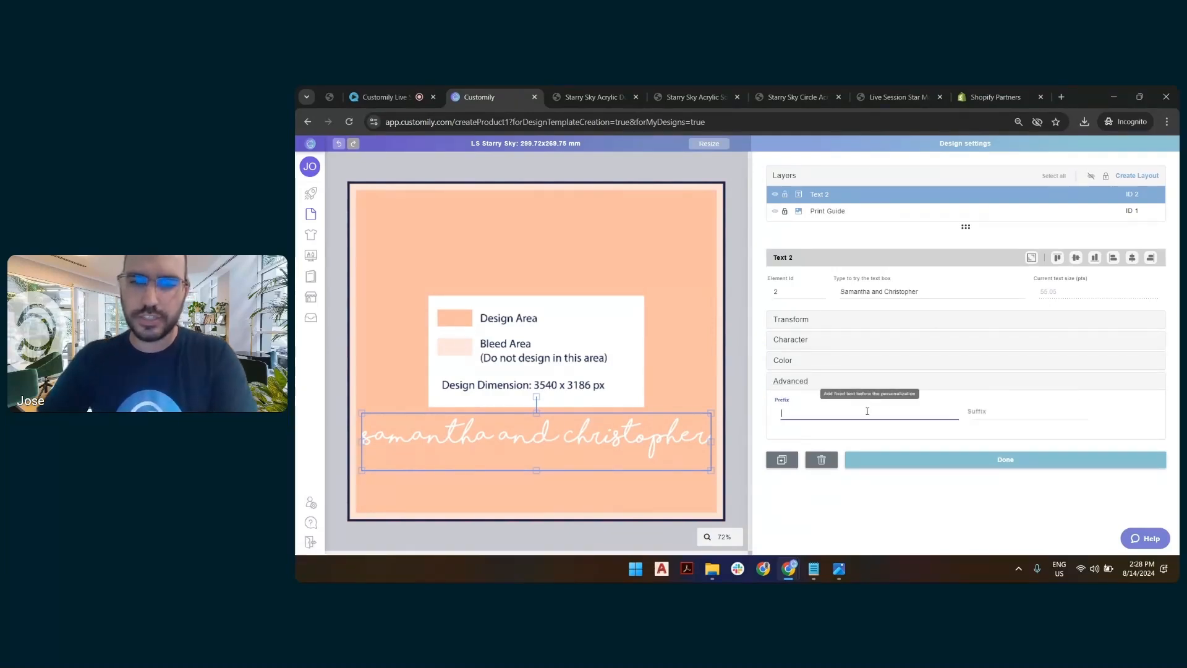
text(()
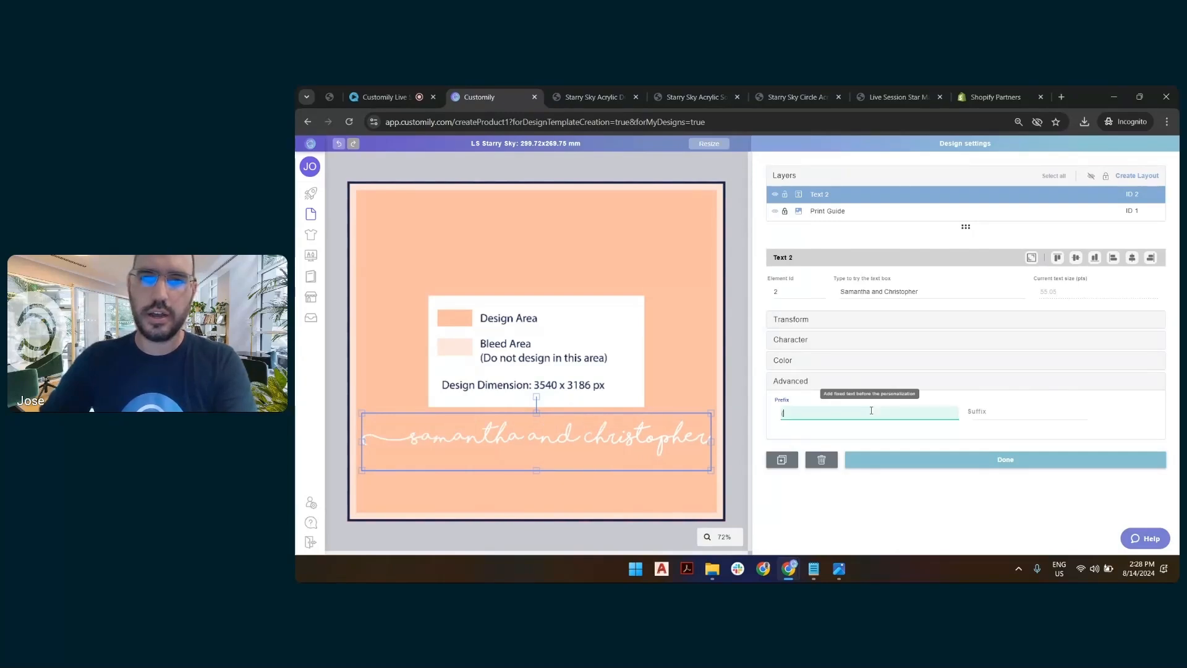
click(989, 413)
text())
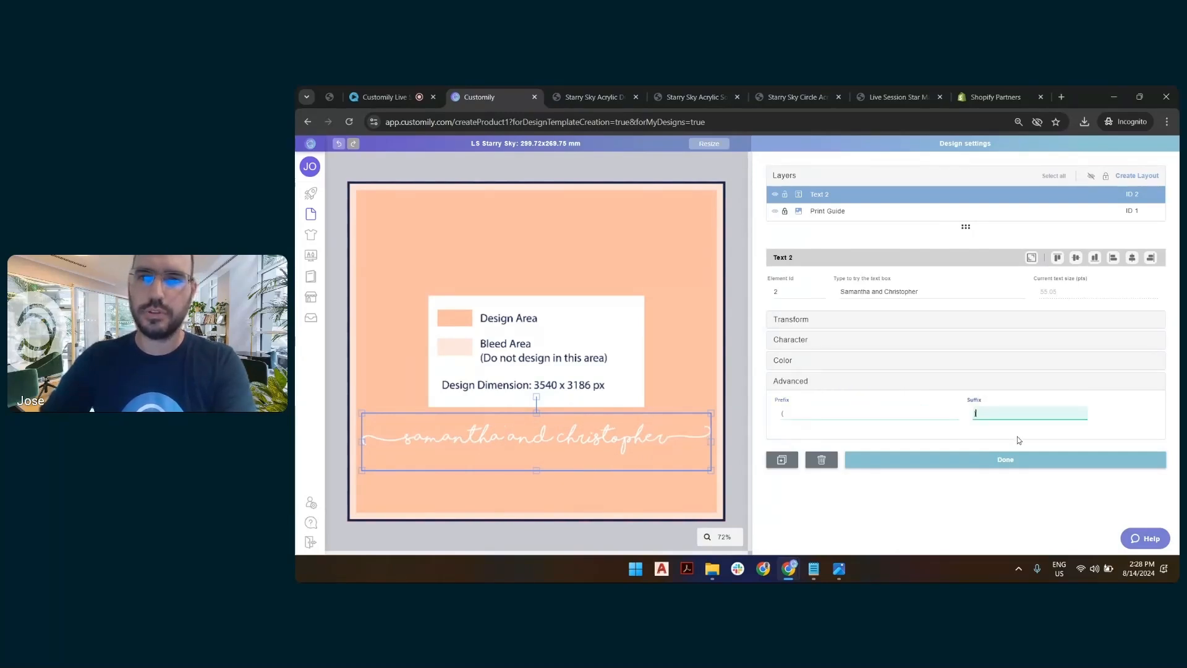
click(891, 292)
drag(917, 292, 837, 296)
click(879, 291)
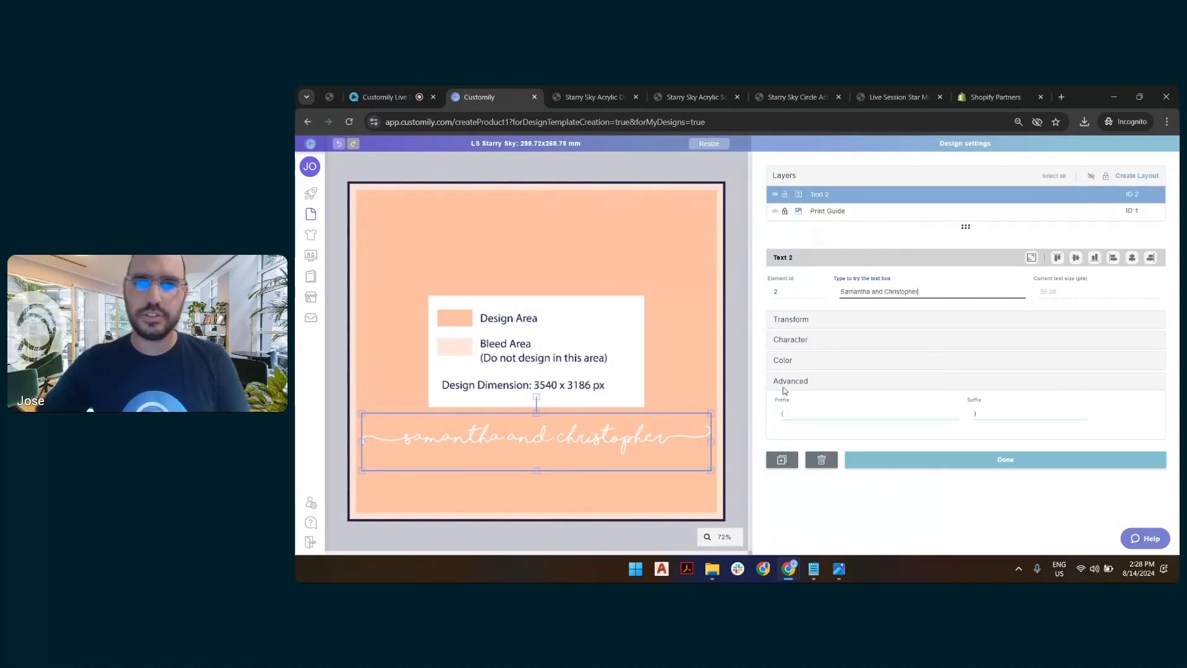
Refresh the names text box's current text size and set its minimum size to 30 pts.
click(790, 340)
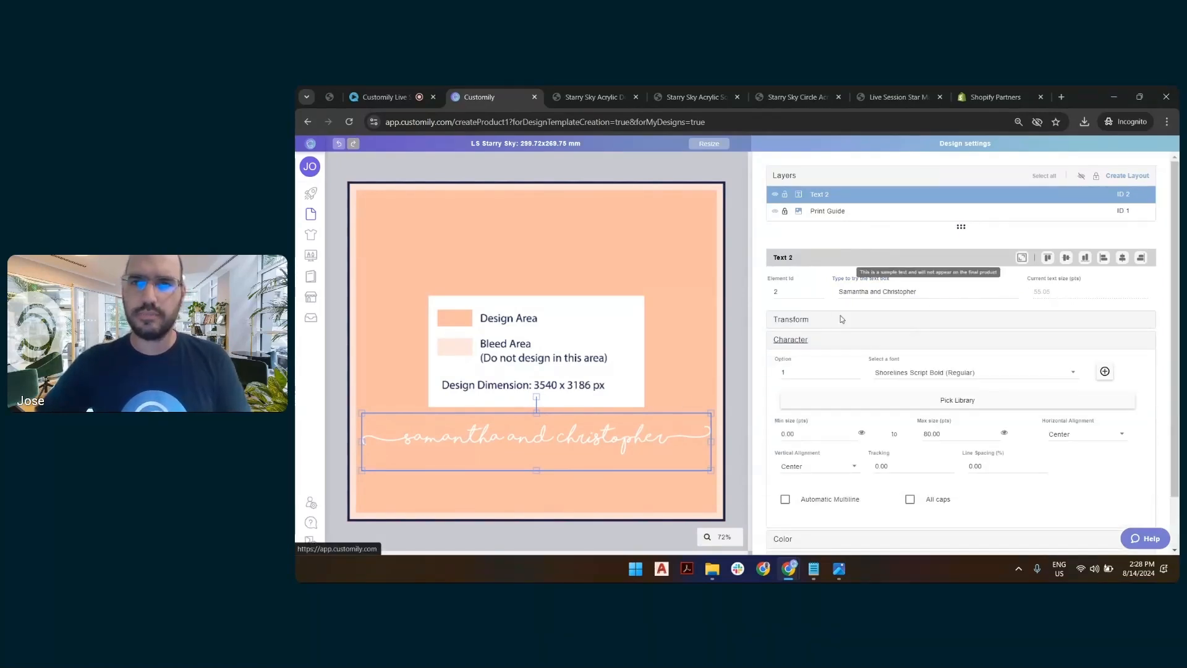
click(740, 314)
click(589, 438)
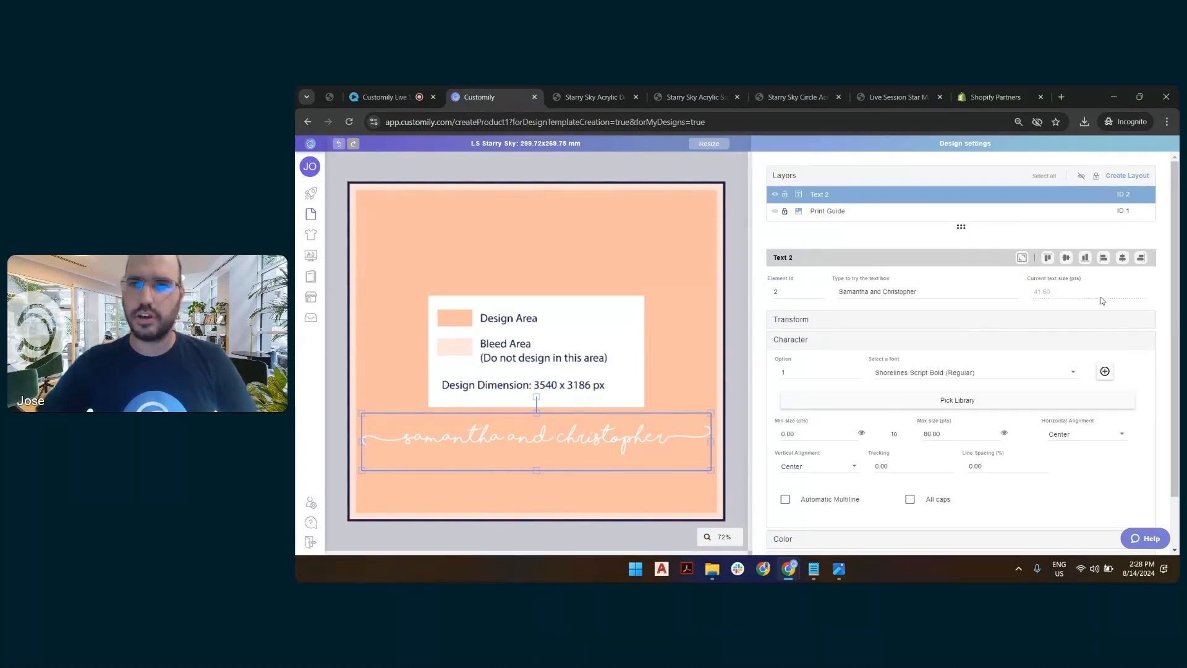
drag(796, 433, 755, 435)
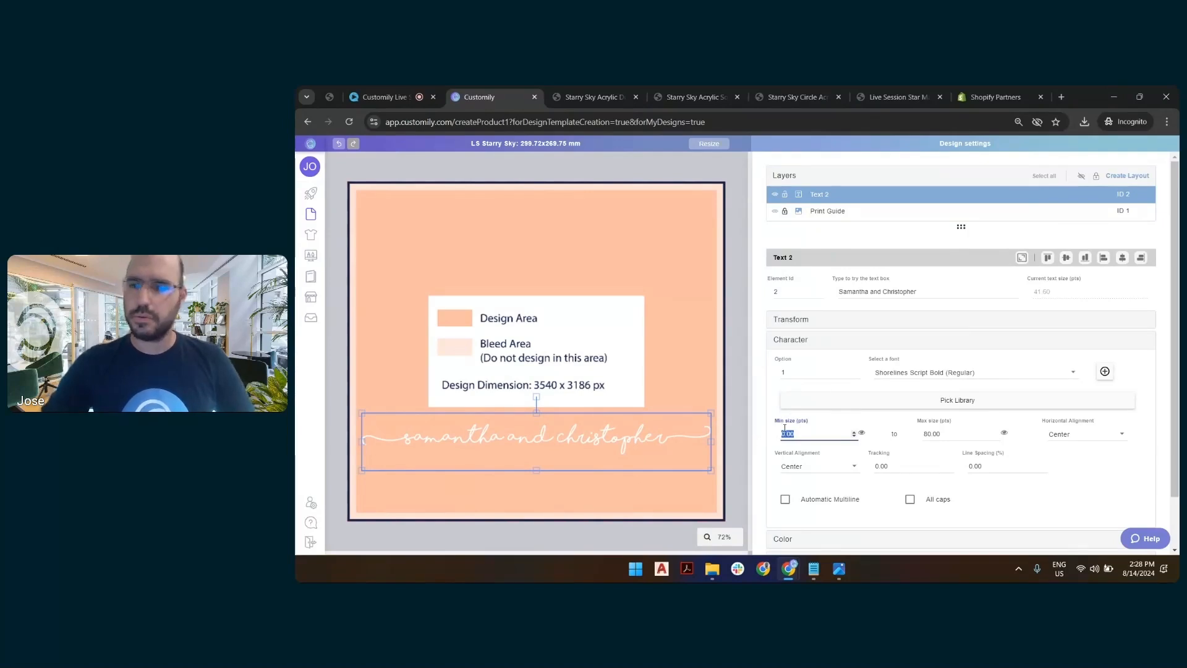
text(40)
key(BackSpace)
key(BackSpace)
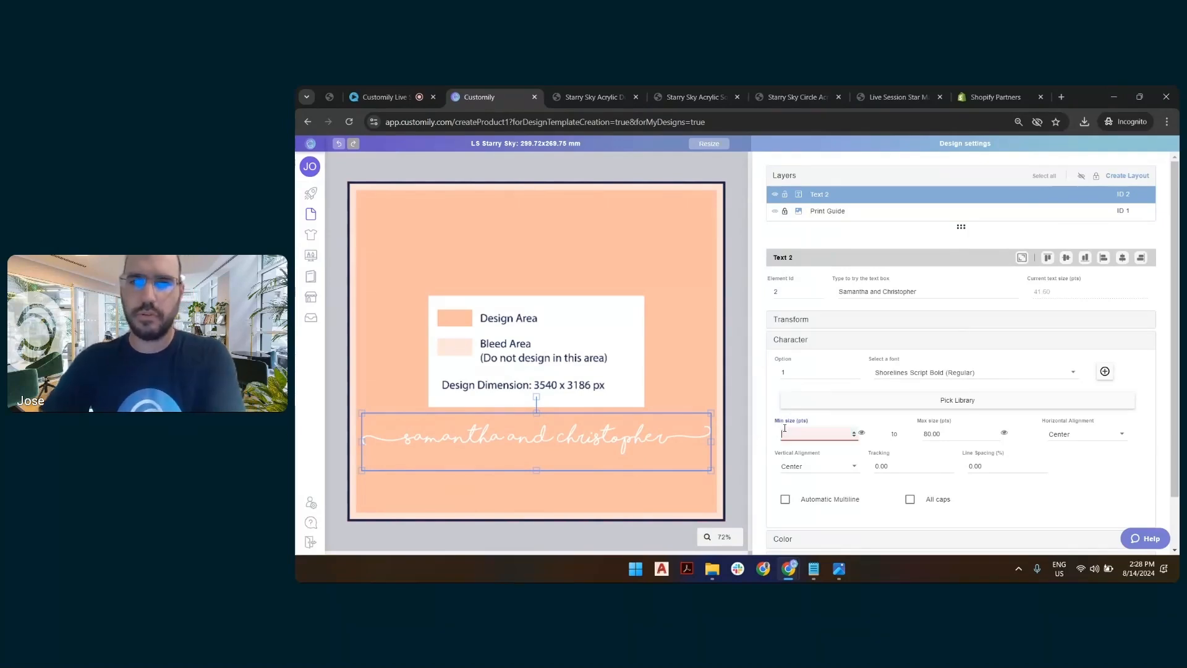
text(30)
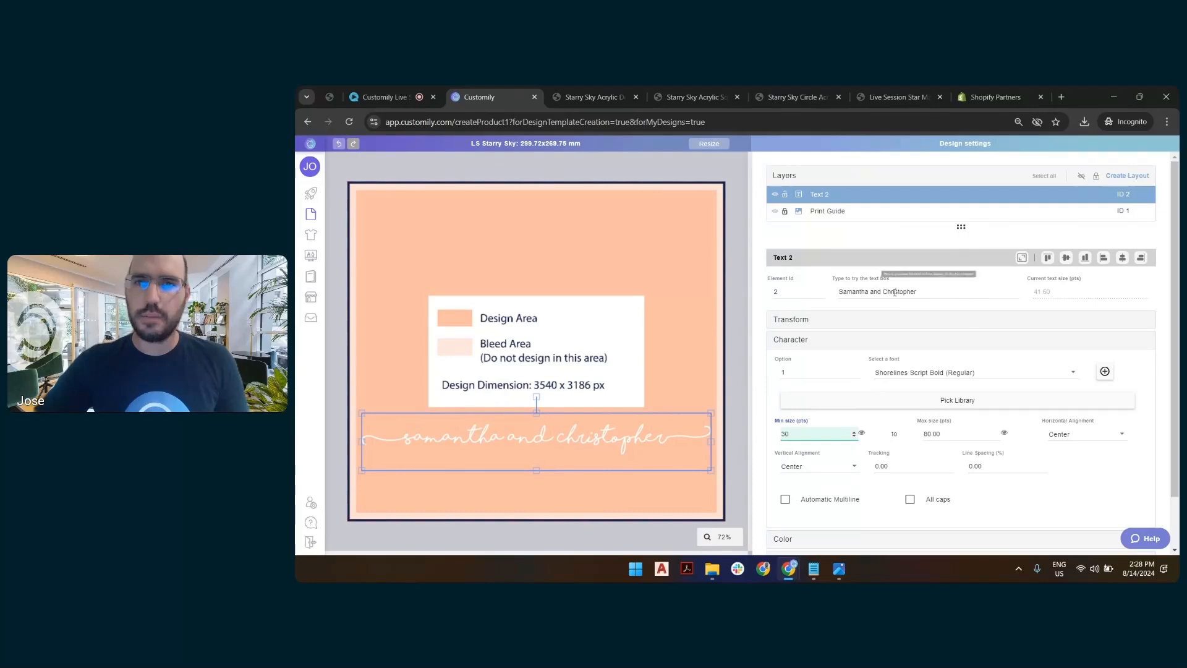
Shorten the sample names to their first three and first five letters, and reselect the text box to refresh its current text size.
click(915, 291)
click(915, 291)
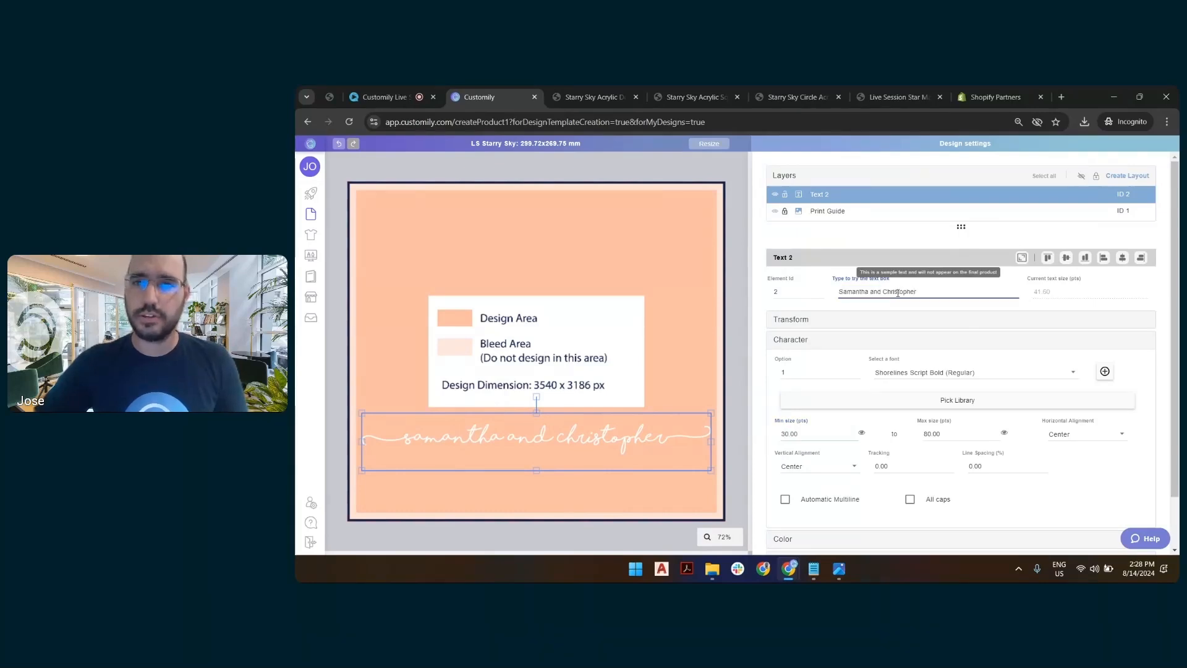
drag(899, 293, 852, 292)
key(BackSpace)
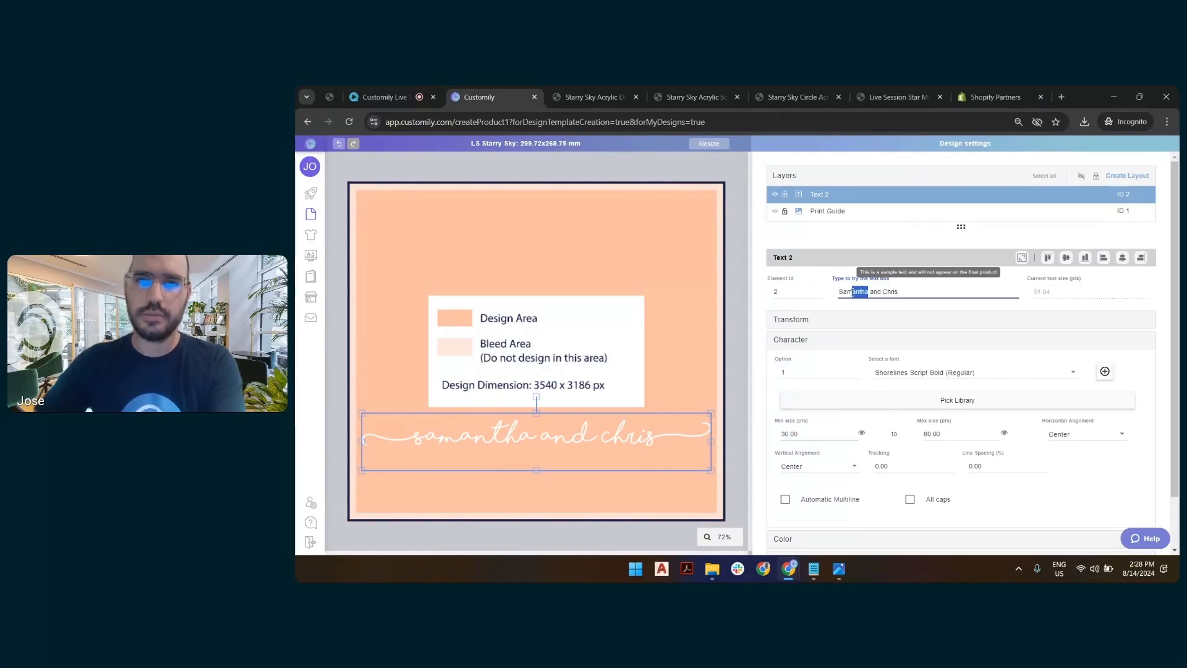
key(BackSpace)
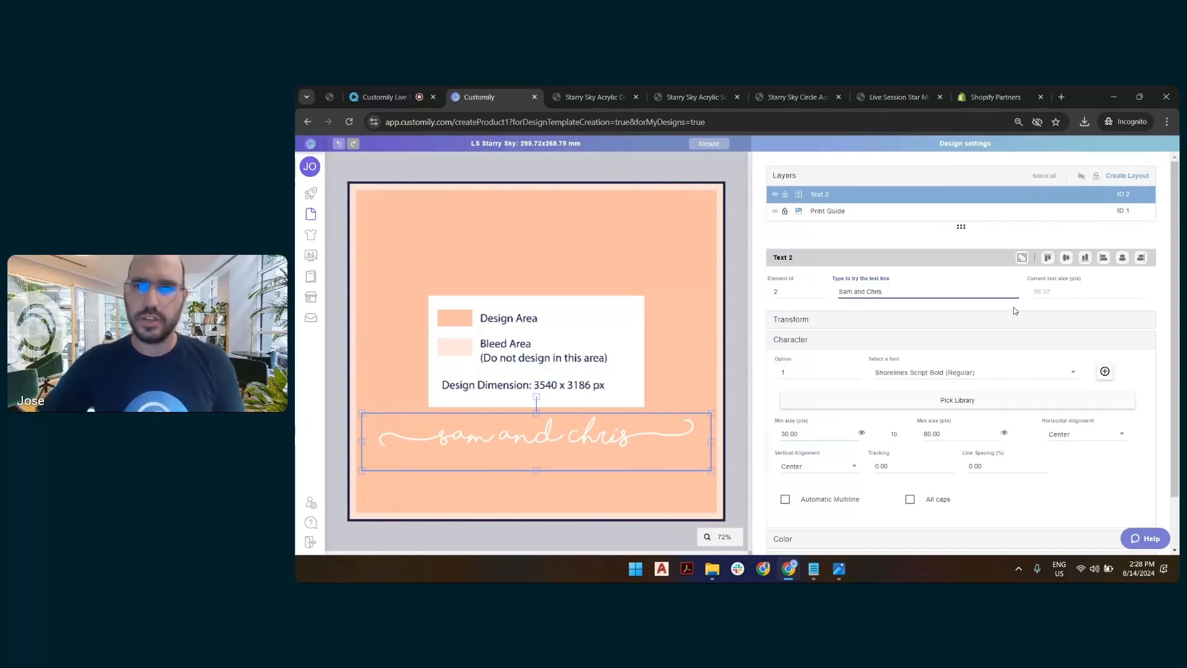
click(723, 283)
click(673, 439)
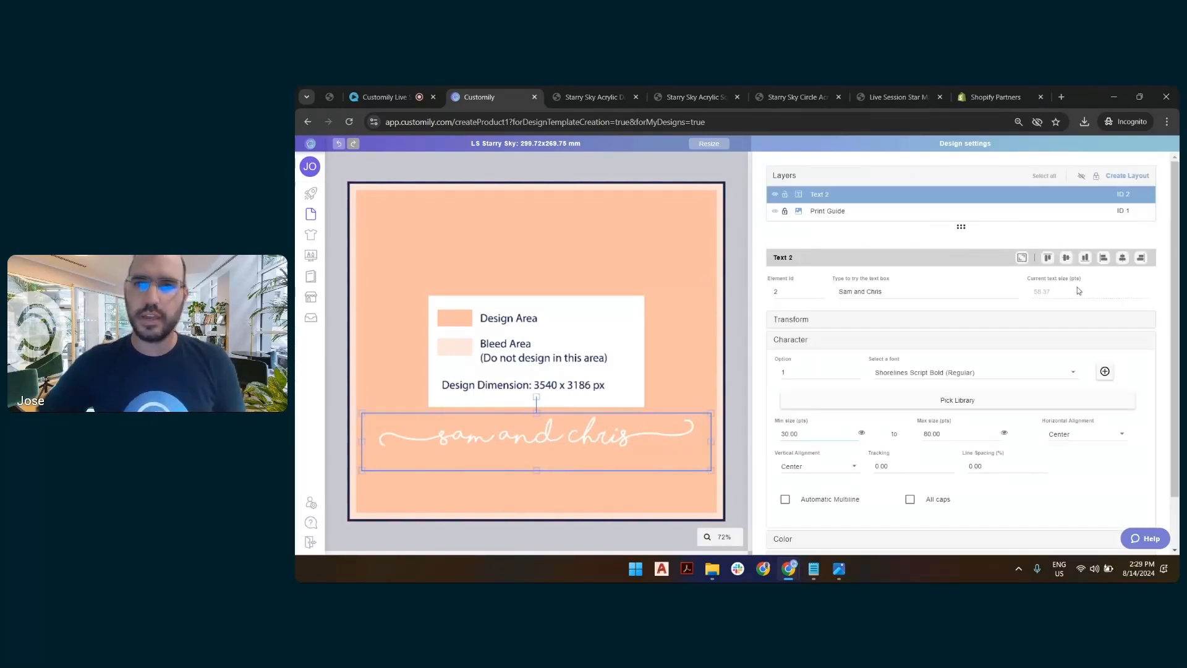
Set the names text box's maximum size to 60 pts and deselect it.
double_click(959, 432)
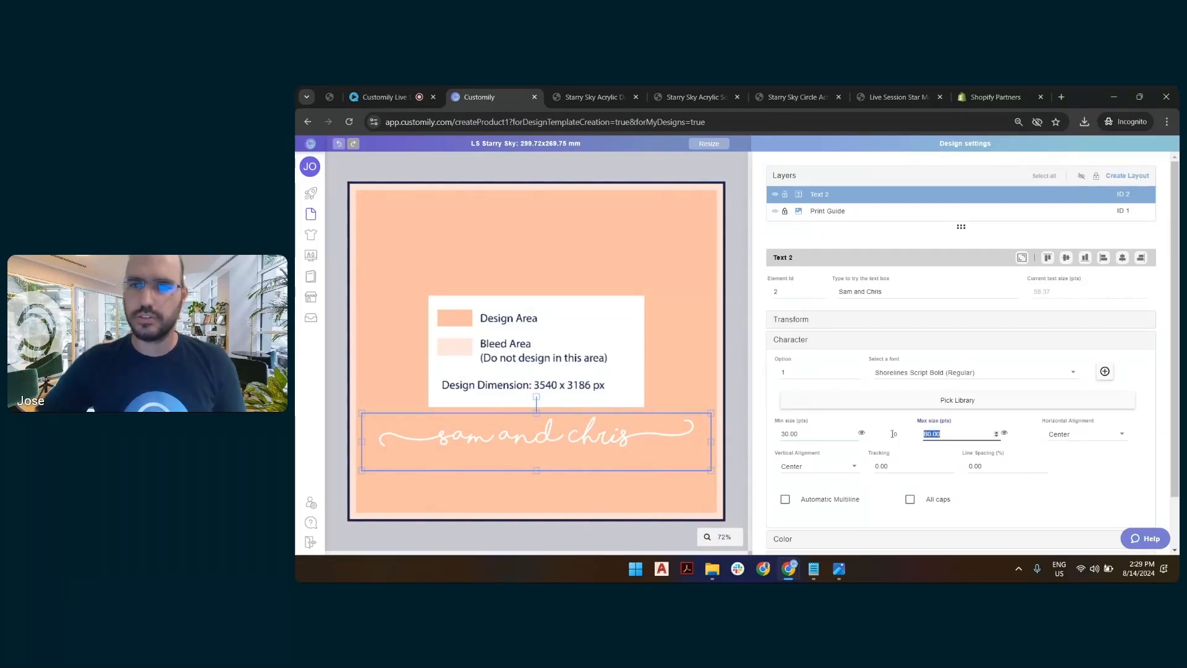
text(60)
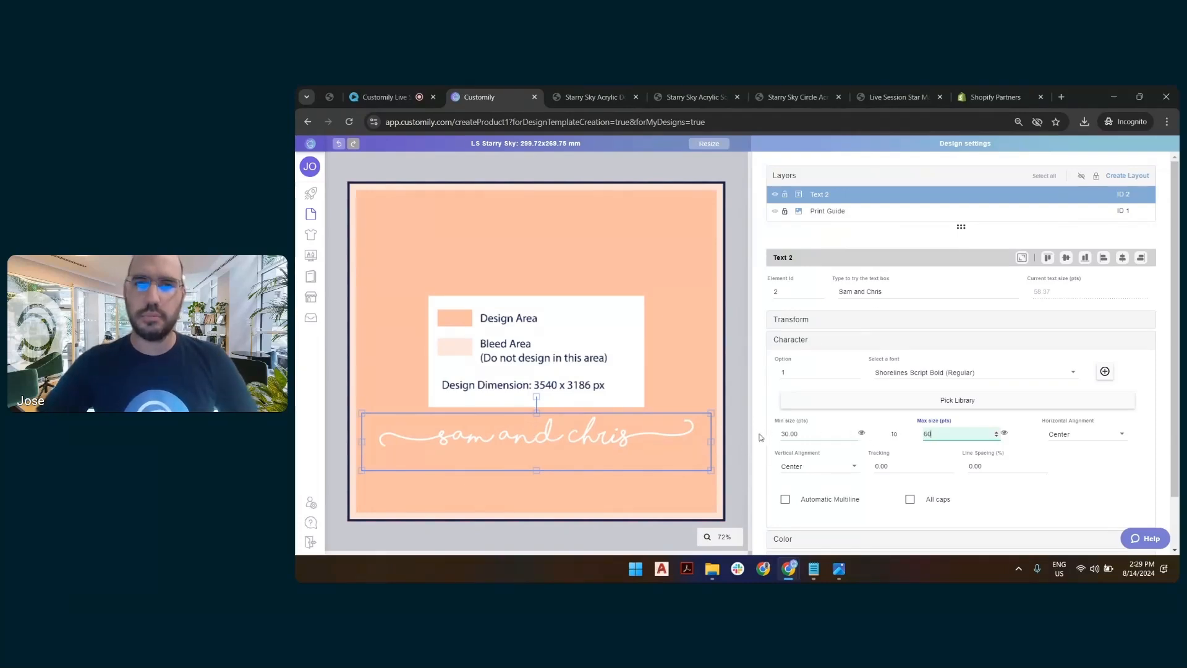
click(736, 368)
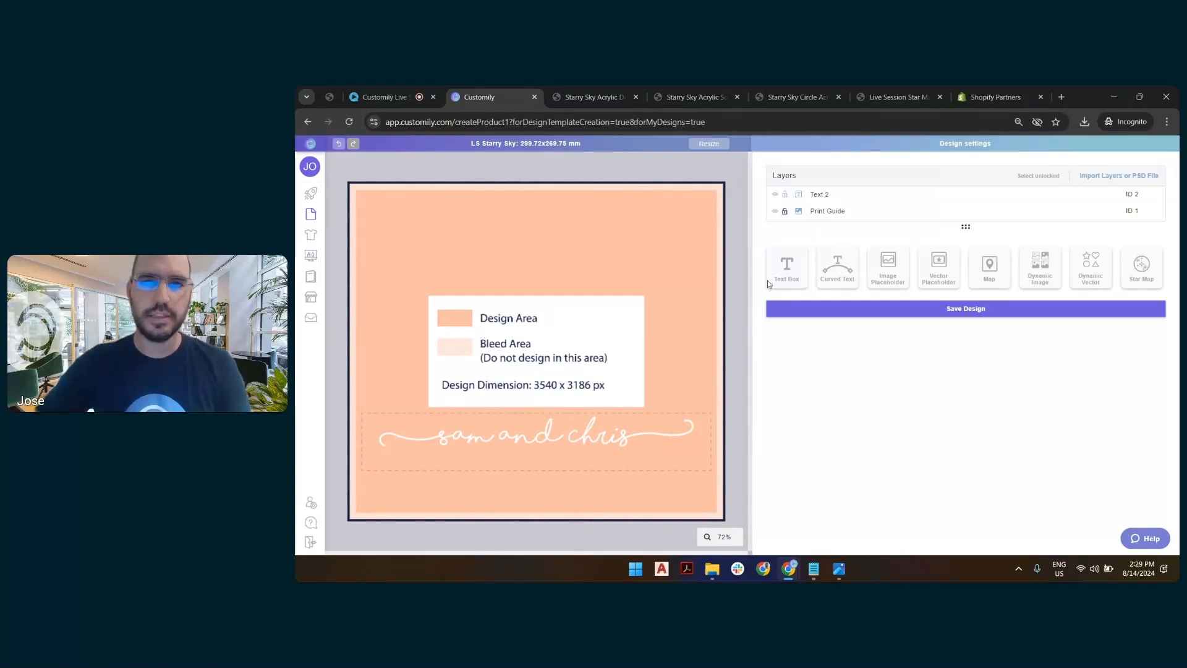
Add a second text box as a wide, thin strip directly beneath the names and centre it horizontally on the design.
click(788, 270)
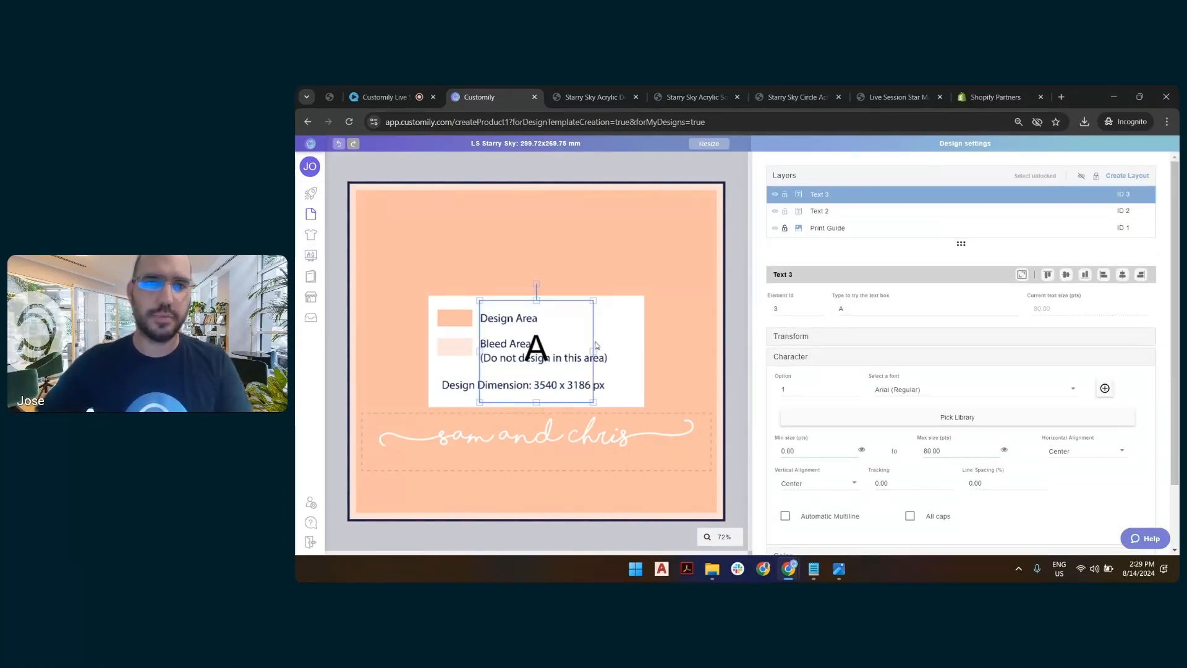
drag(593, 349, 694, 349)
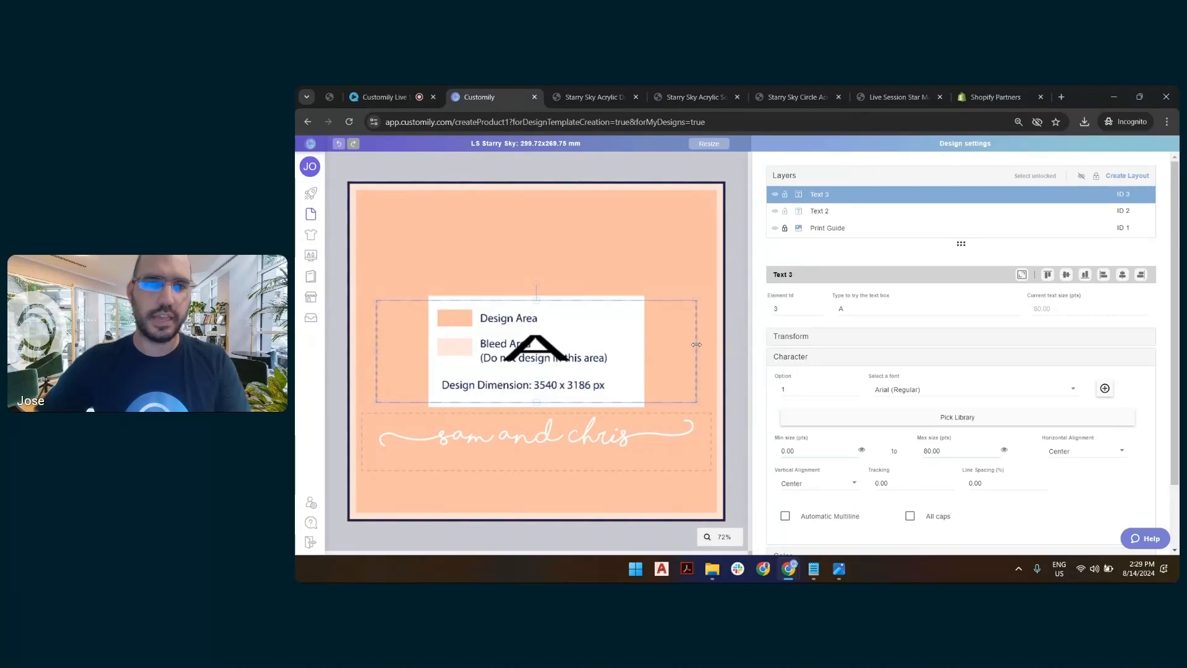
drag(536, 300, 536, 479)
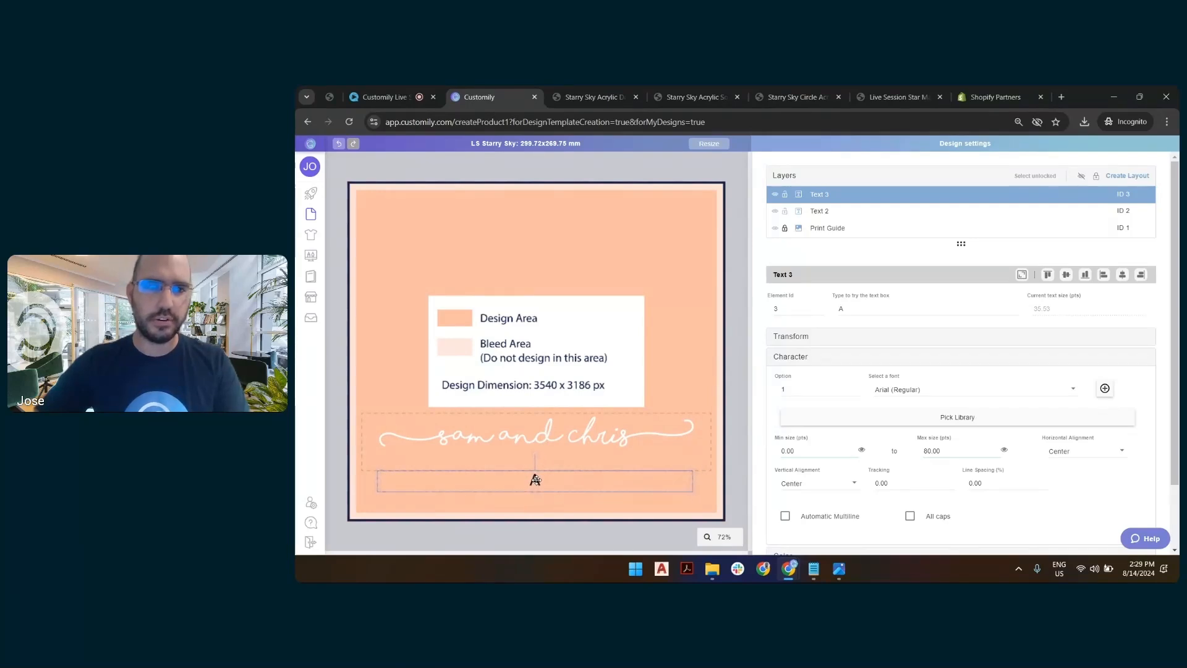
click(689, 415)
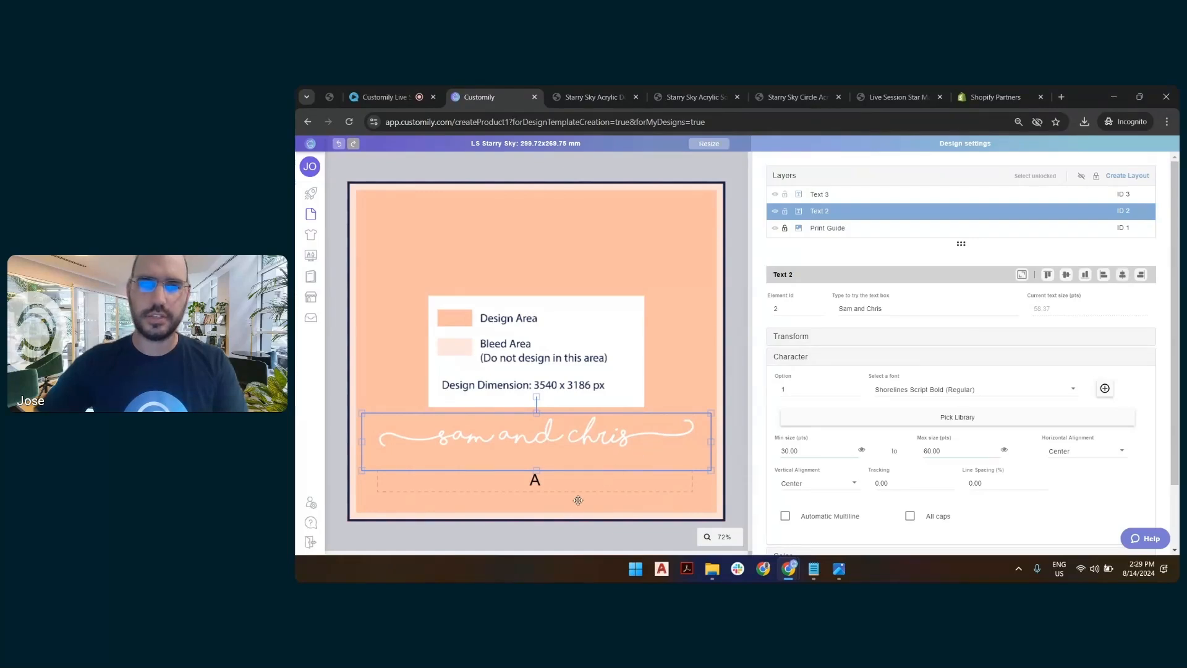
click(602, 476)
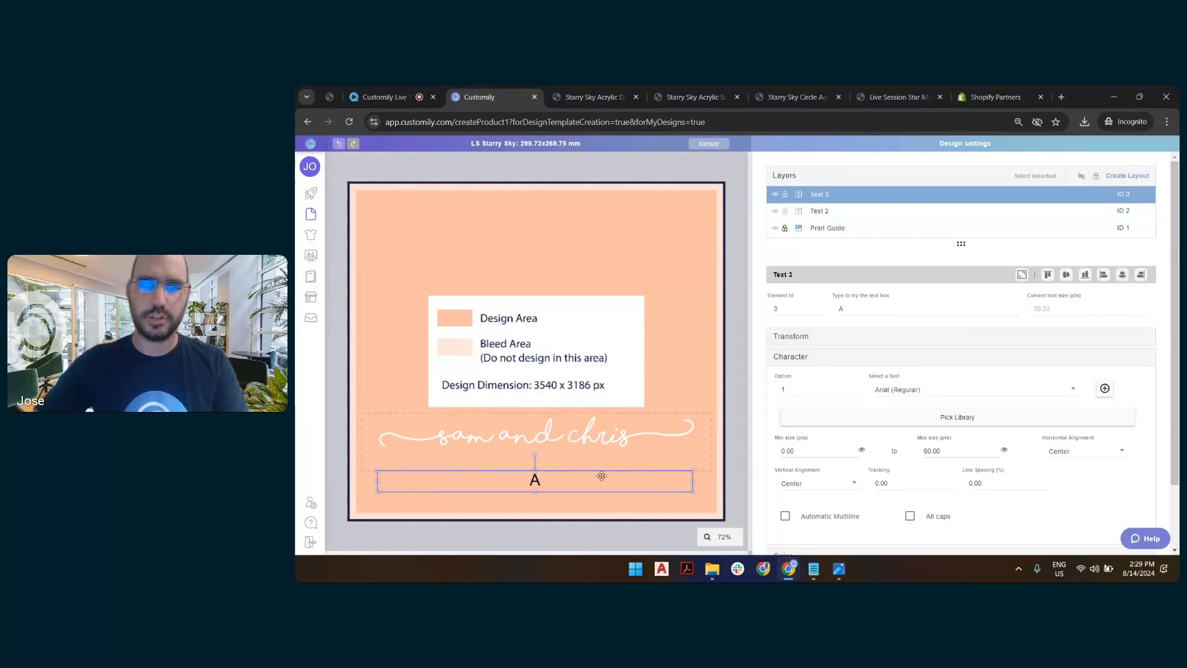
click(1123, 274)
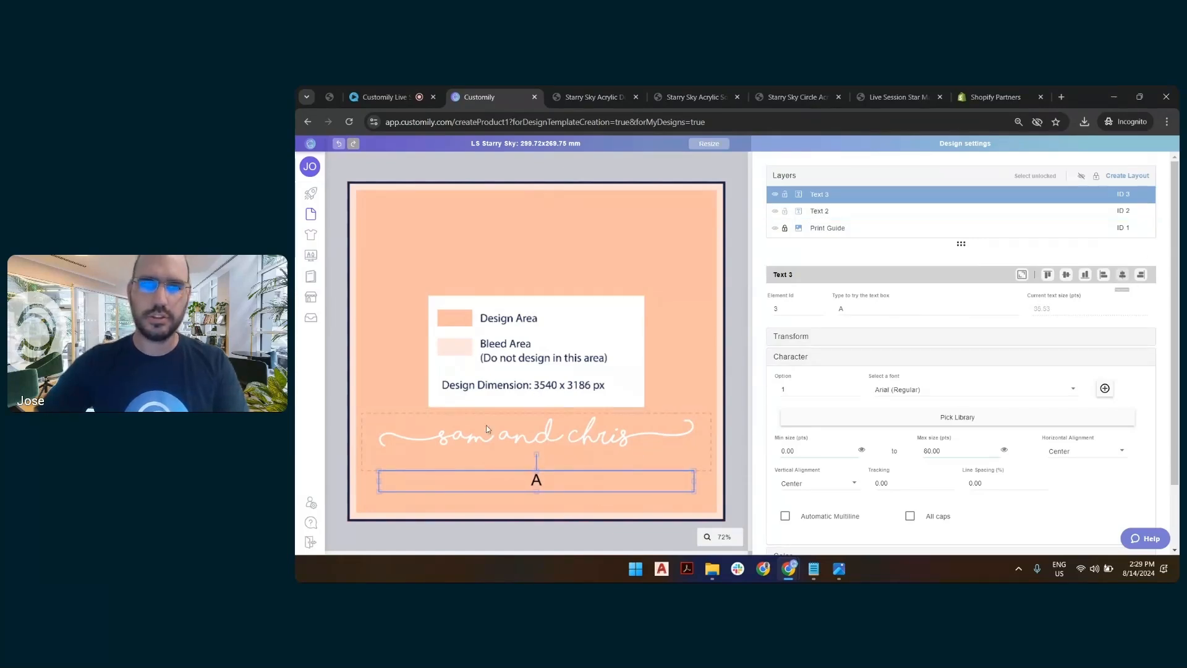
Set the new text box's fill colour to white (FFFFFF).
click(803, 359)
click(803, 360)
click(804, 379)
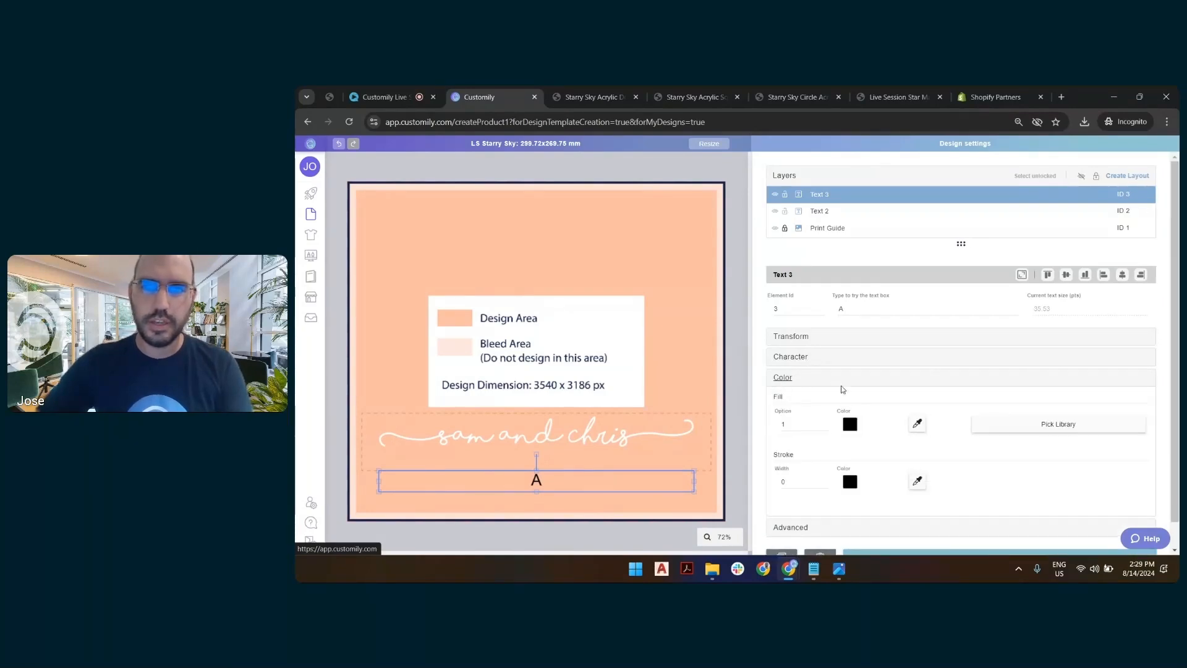
click(850, 424)
drag(877, 356, 849, 284)
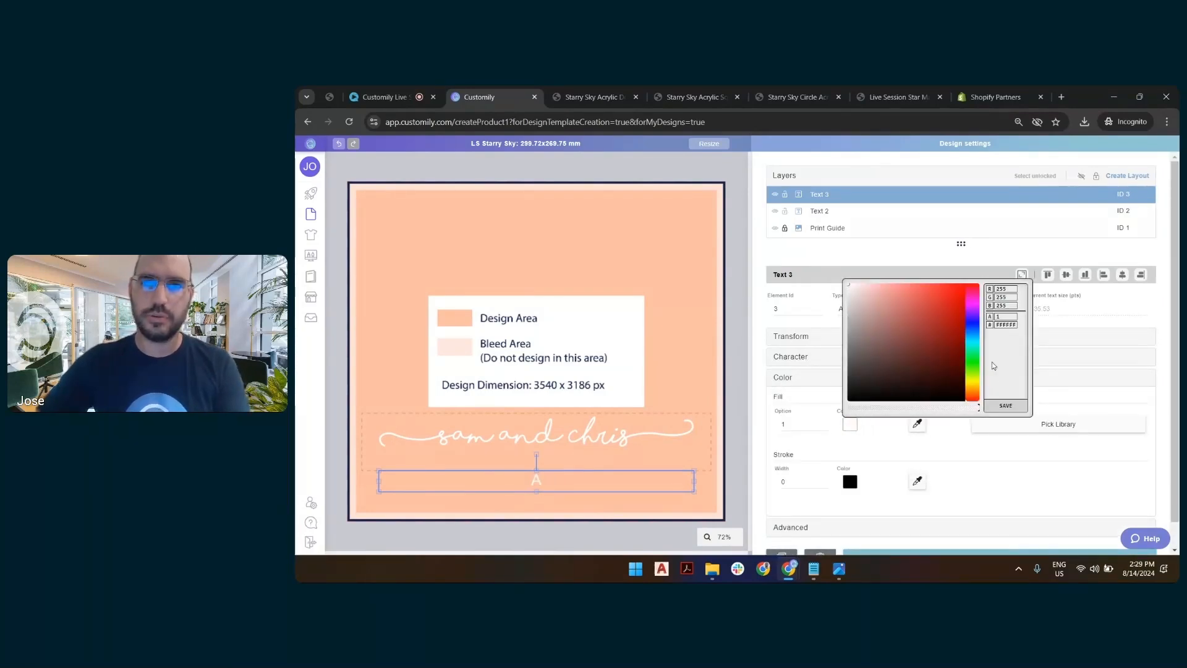
click(1006, 406)
click(777, 364)
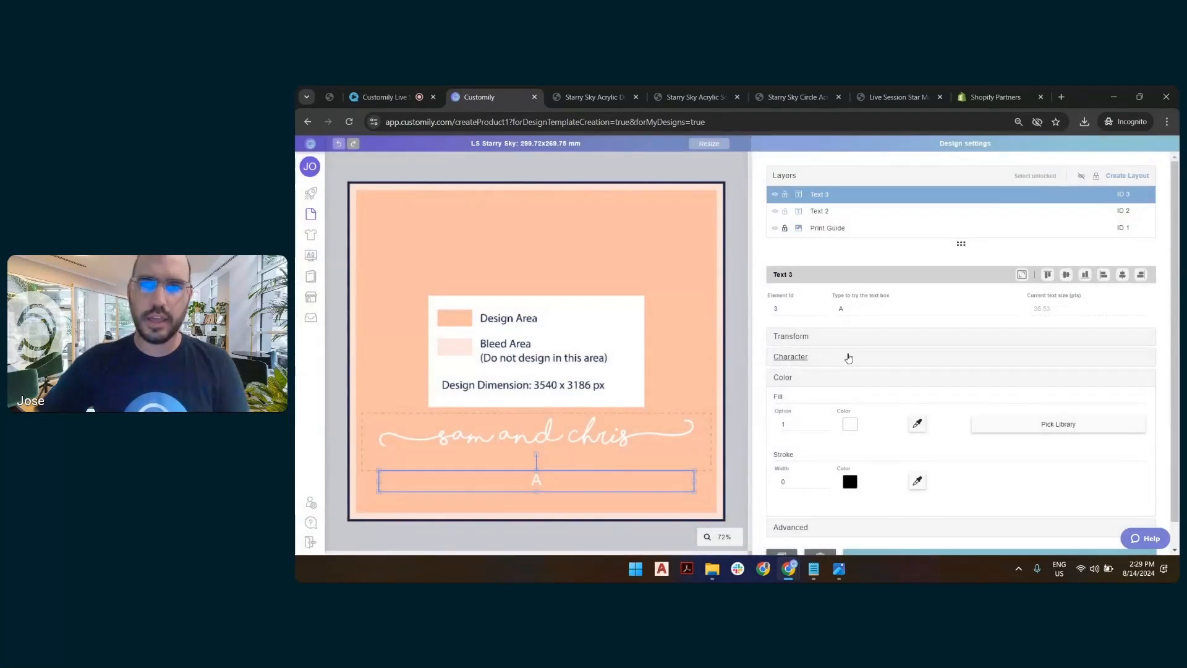
Set the new text box's font to A Little of Love (Regular).
click(852, 358)
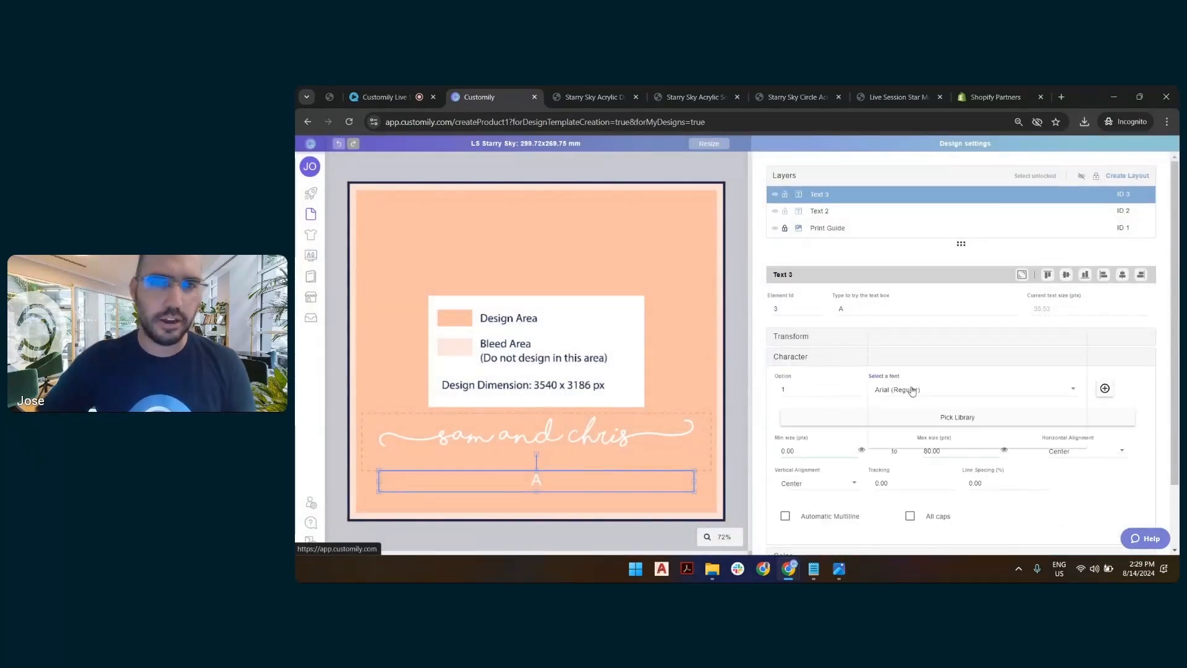
click(940, 391)
scroll(942, 396, up, 1)
click(927, 334)
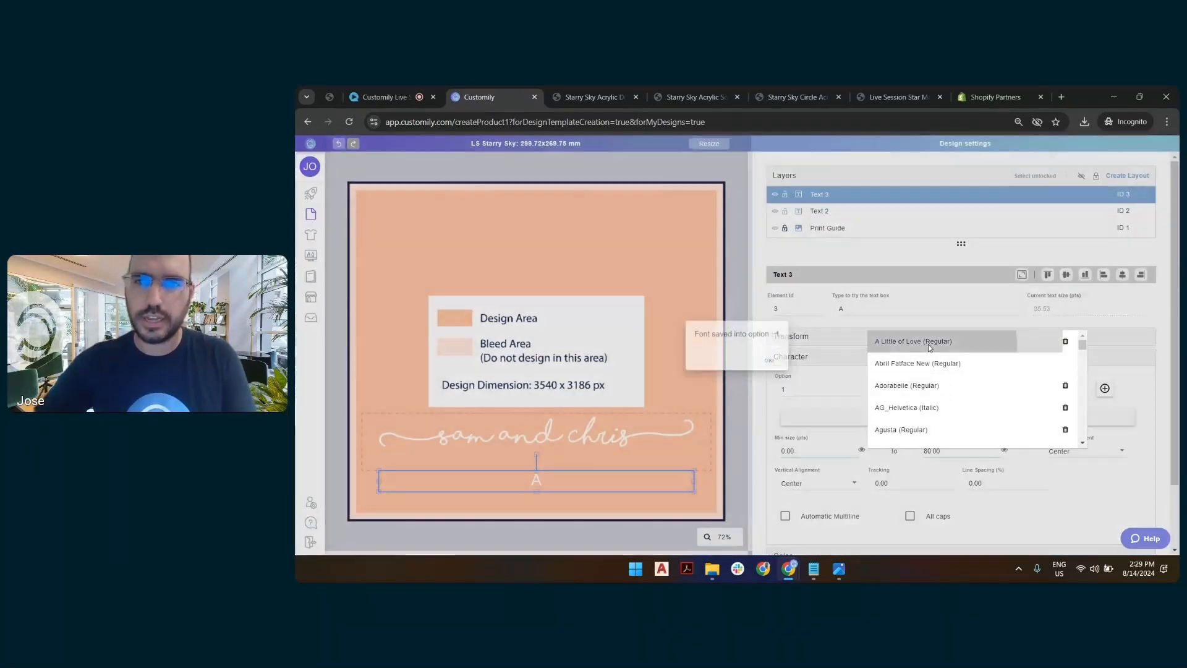
click(776, 365)
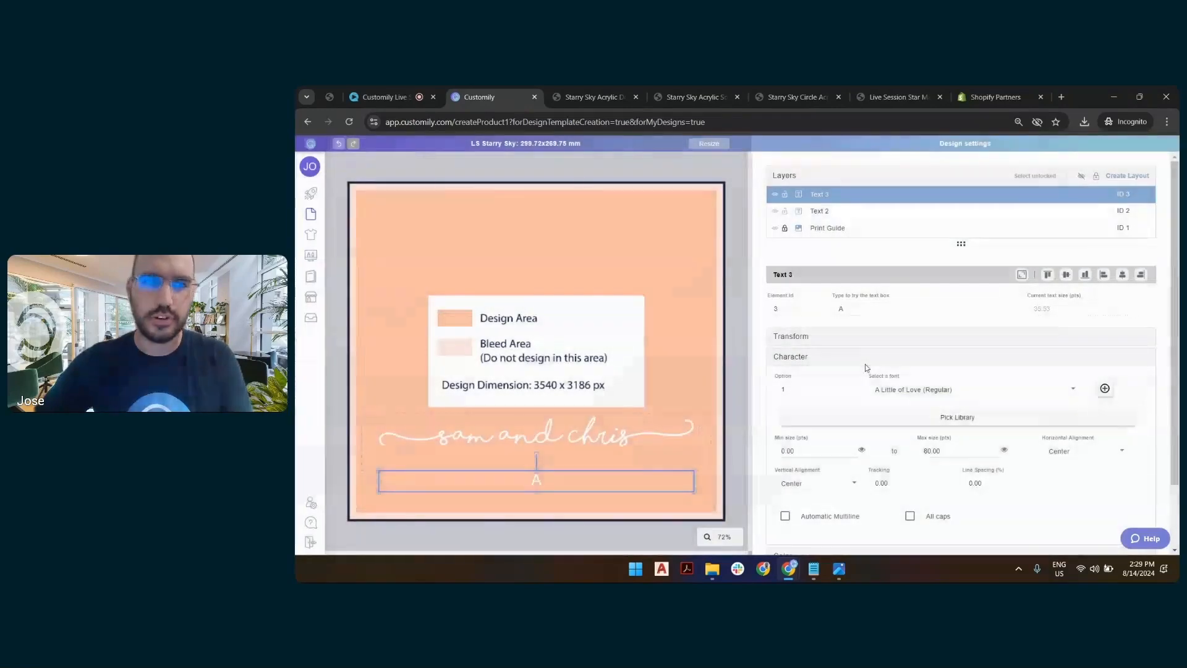
Try the Adorabelle (Regular) font on the second text box.
click(896, 390)
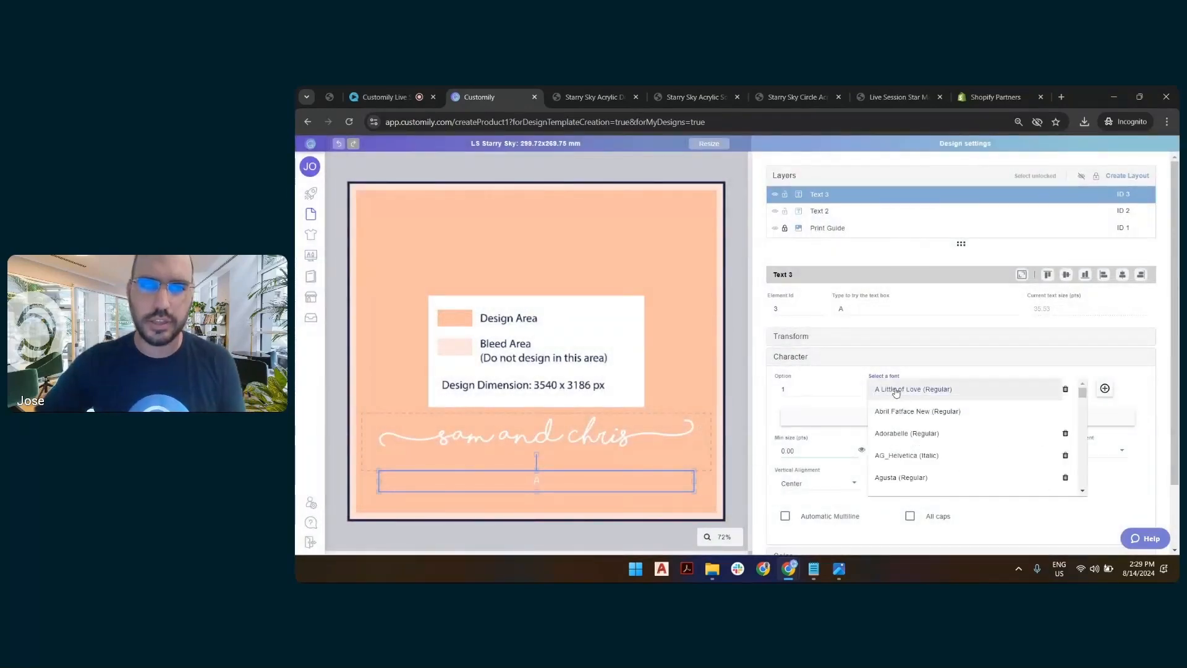
click(921, 433)
click(776, 364)
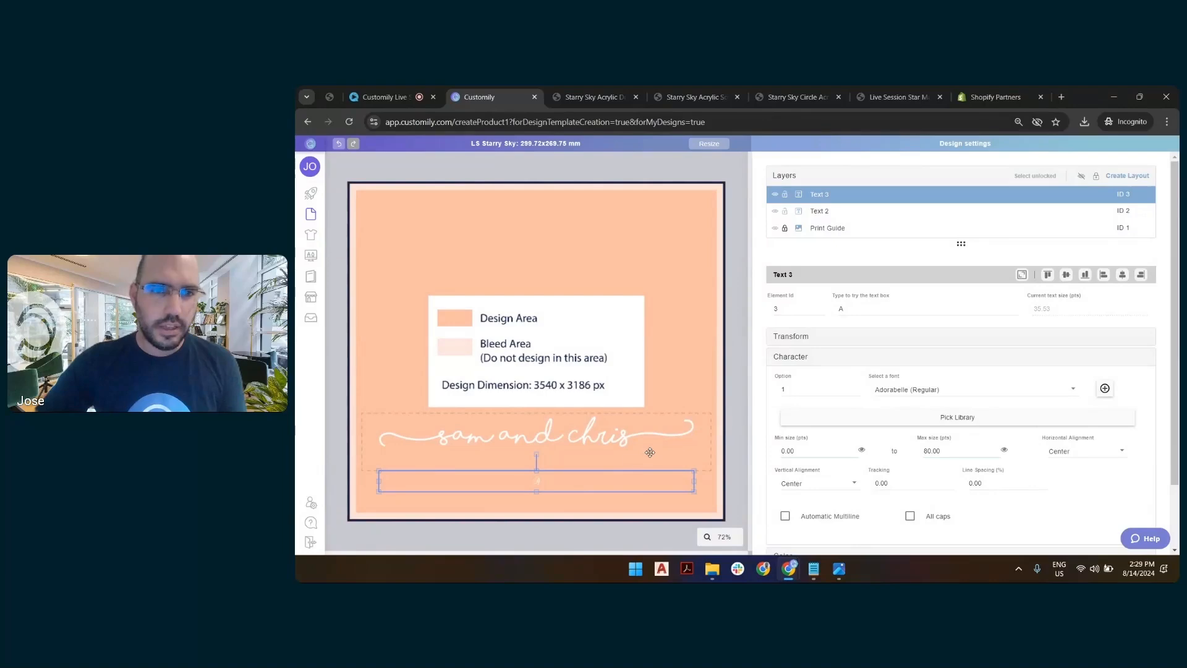
Set the second text box's font to Alloha (Regular).
click(904, 389)
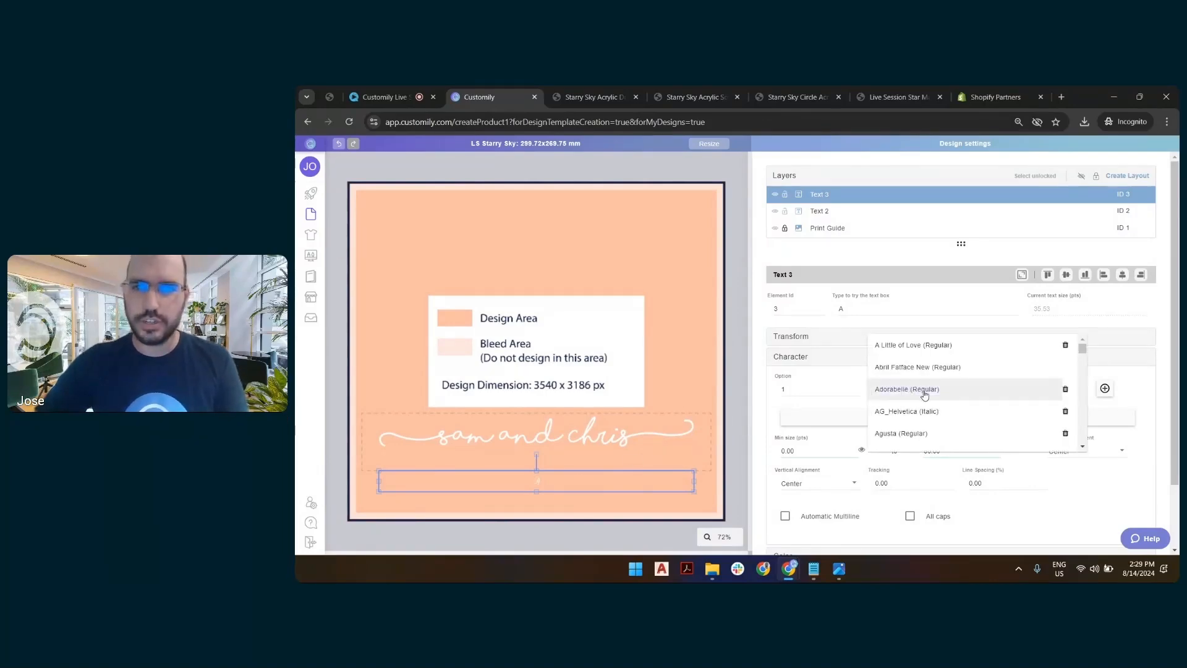
scroll(931, 408, down, 1)
click(935, 401)
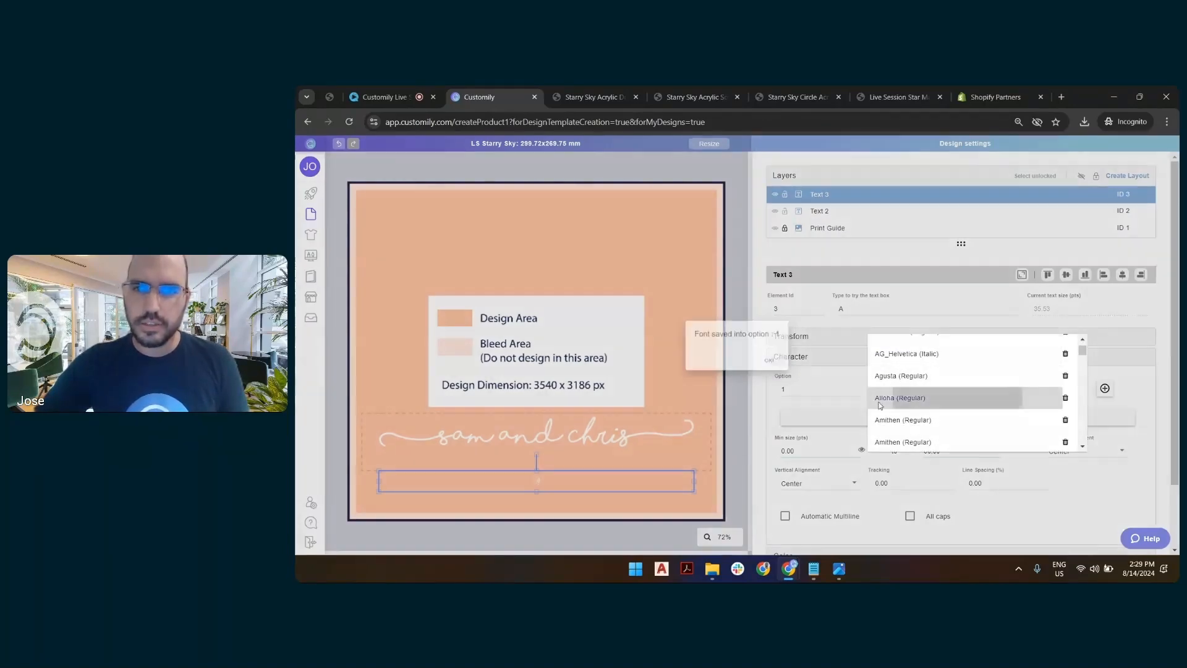
click(776, 364)
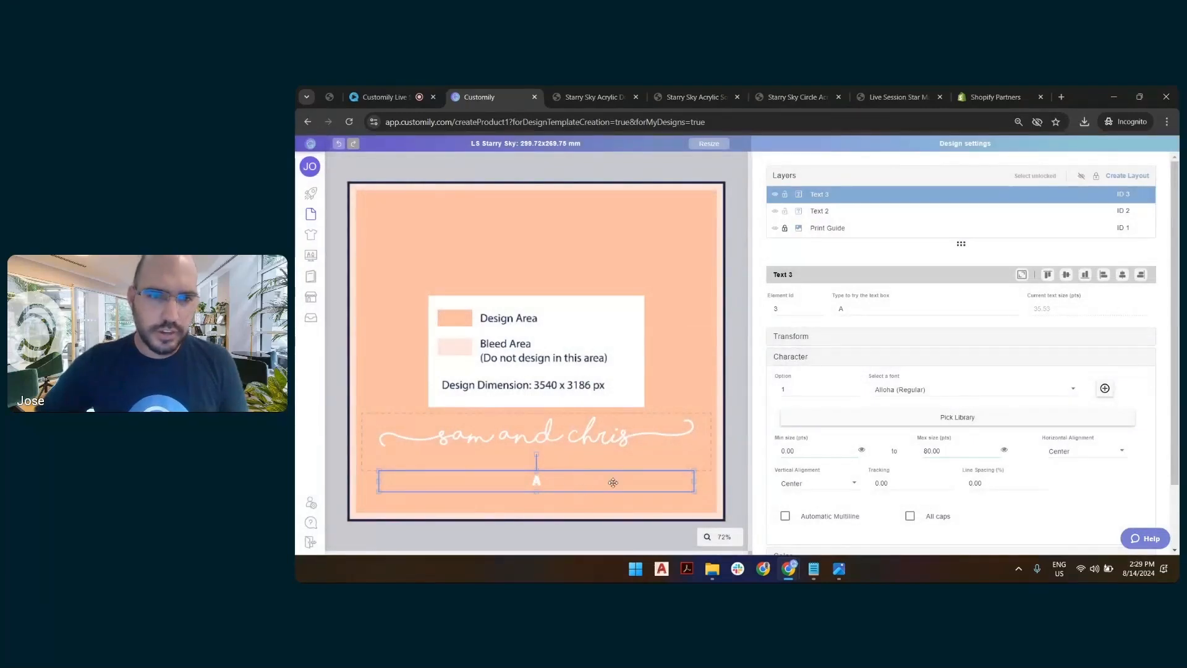
Replace the second text box's sample text with "Baltimore, Sept. 26, 1996".
double_click(885, 312)
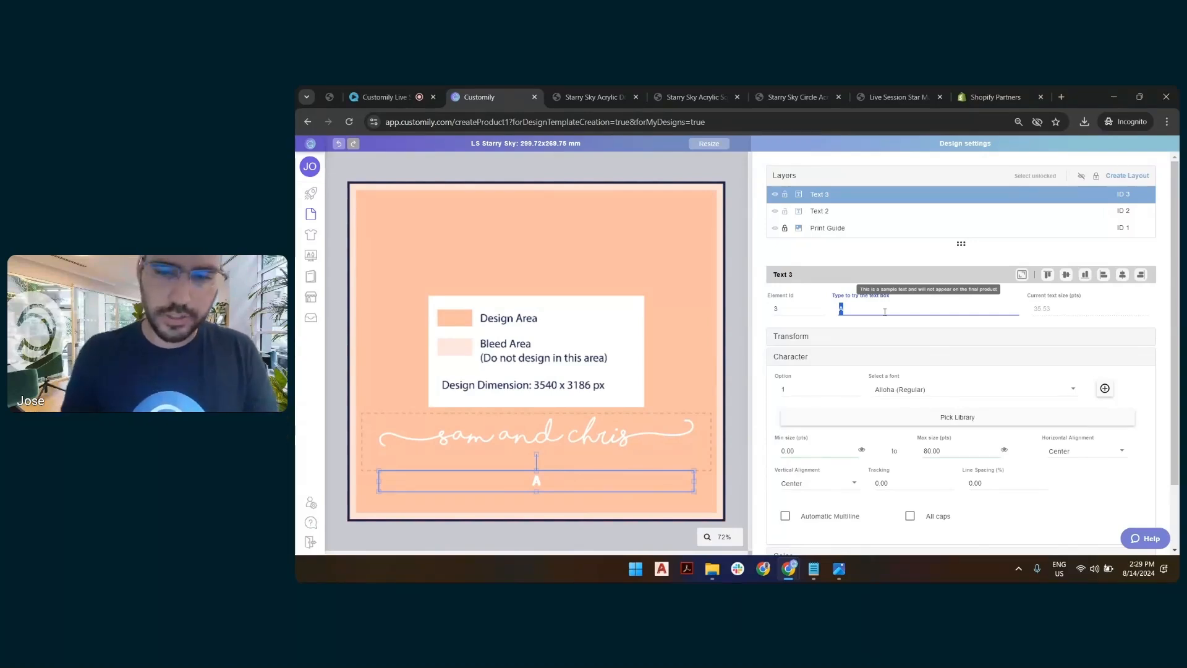
text(baltimo)
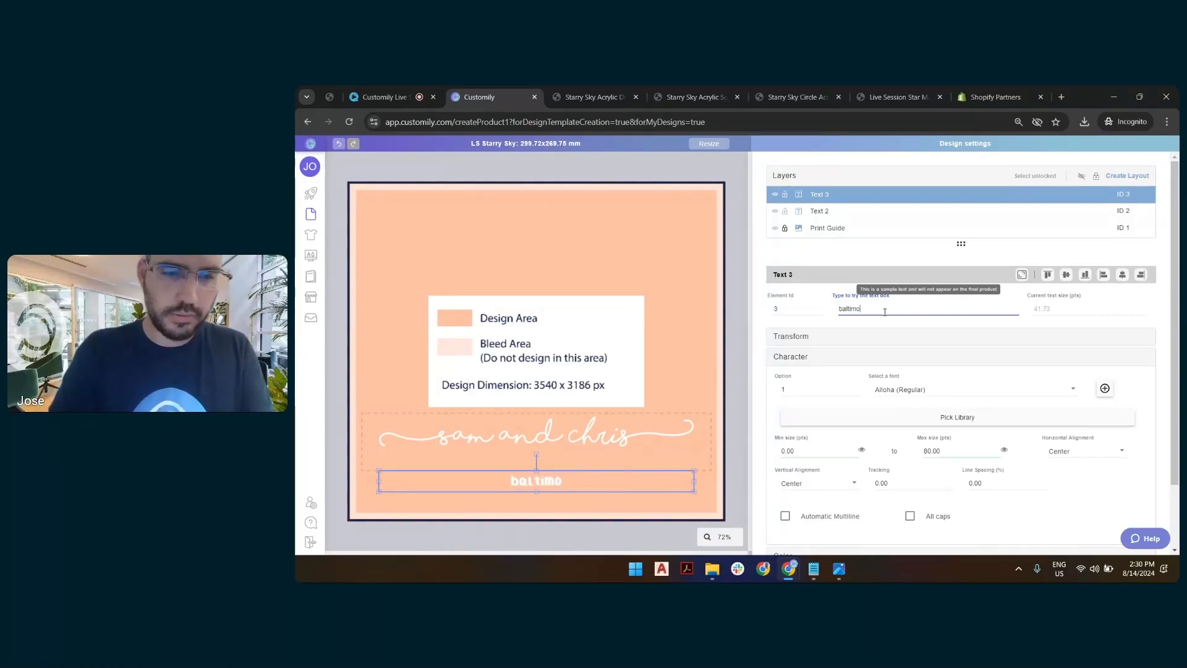
text(re.)
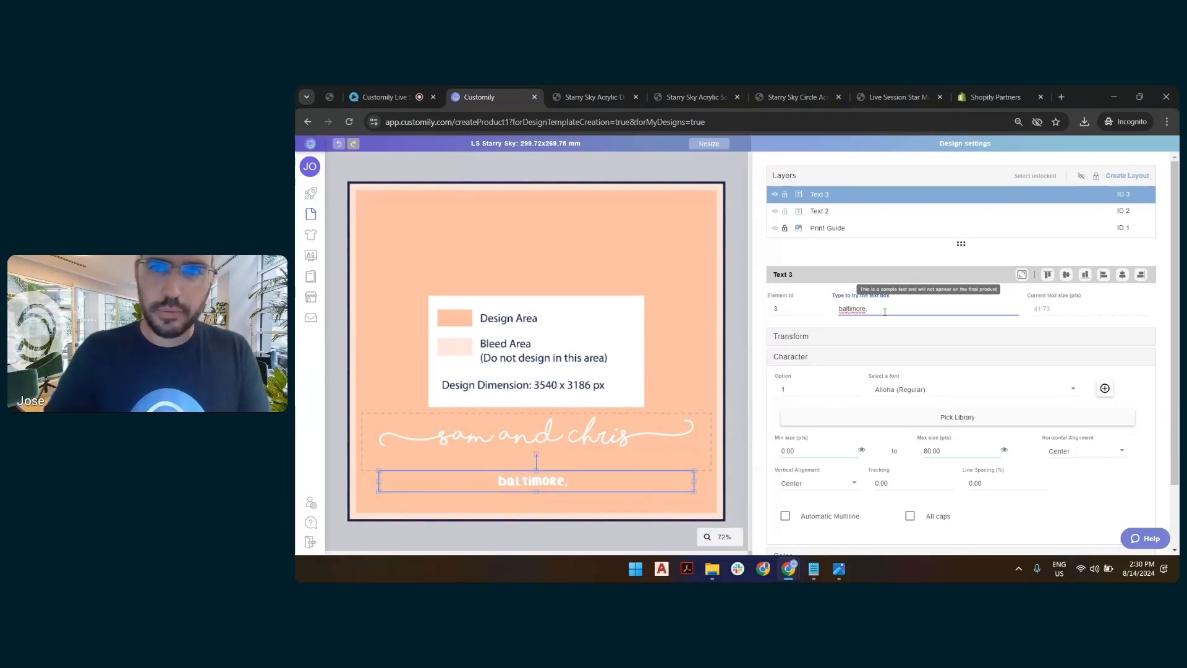
click(842, 309)
key(BackSpace)
text(Baltimore, )
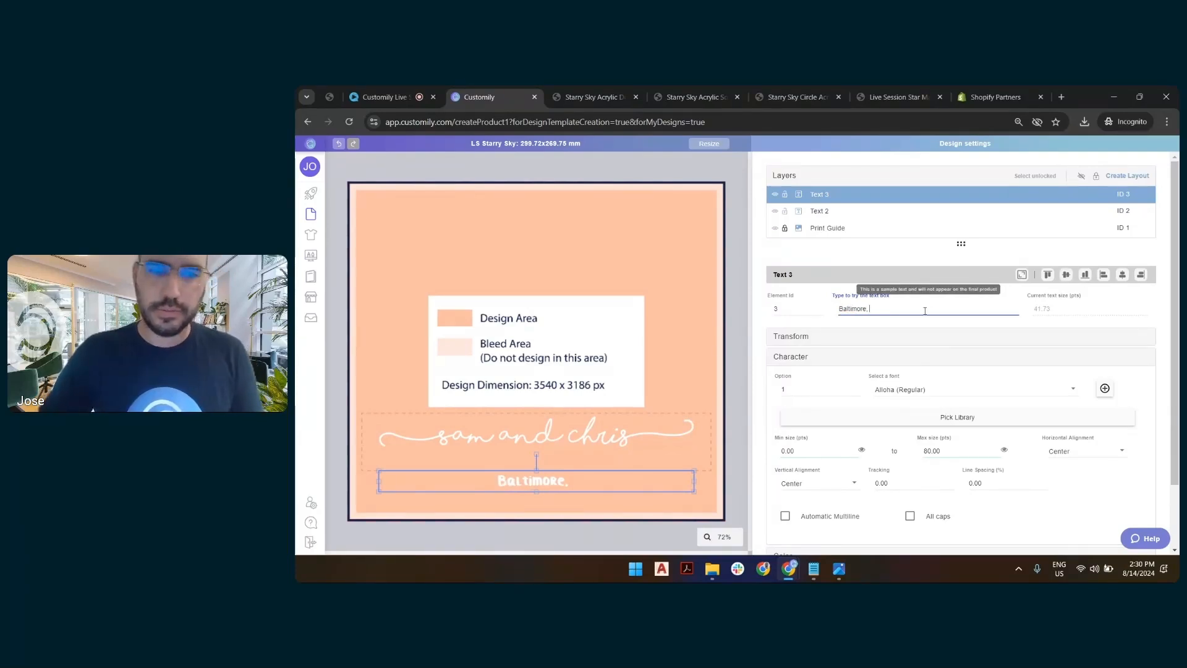
text(Sept)
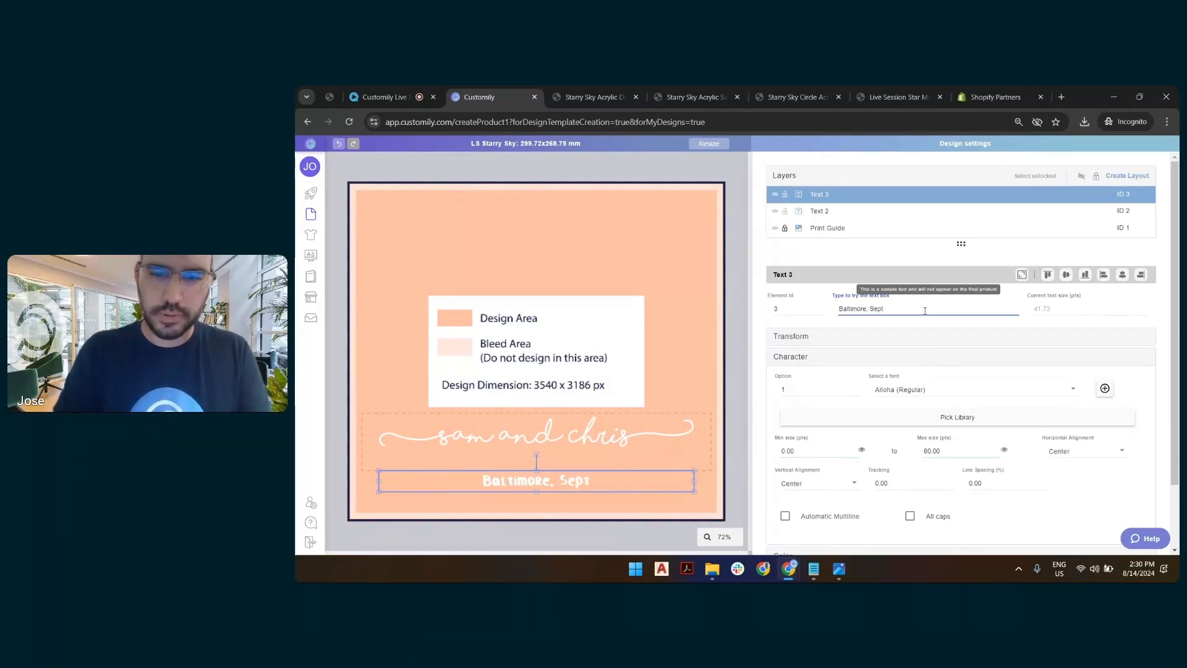
text(. 26)
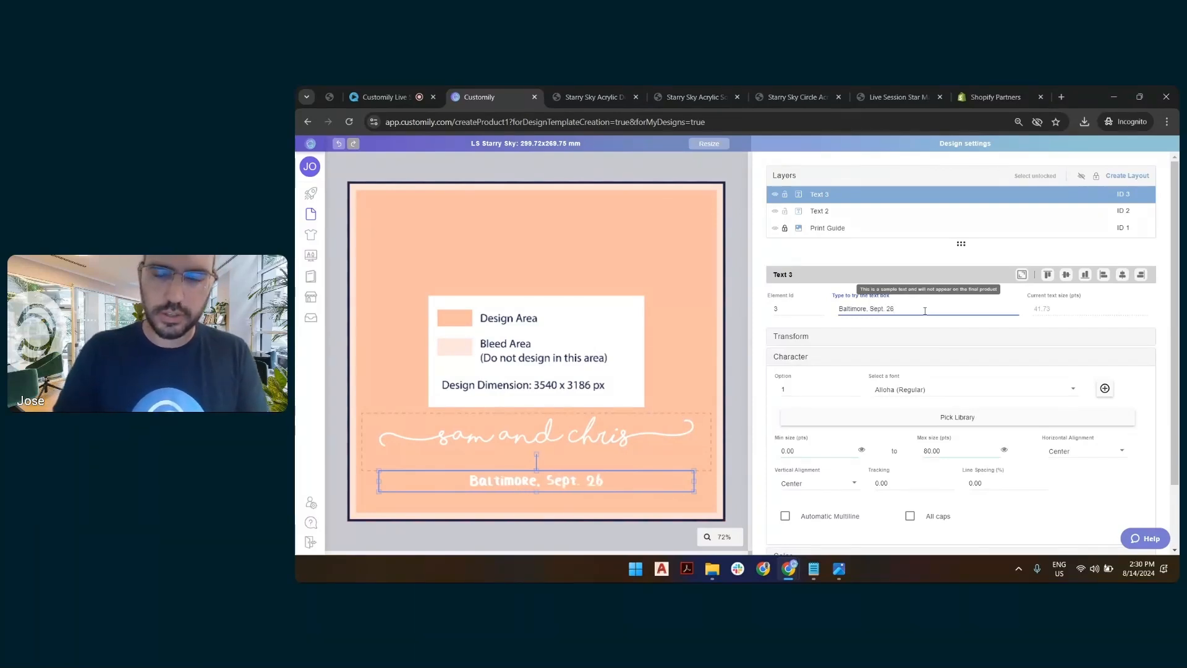
text(, 1996)
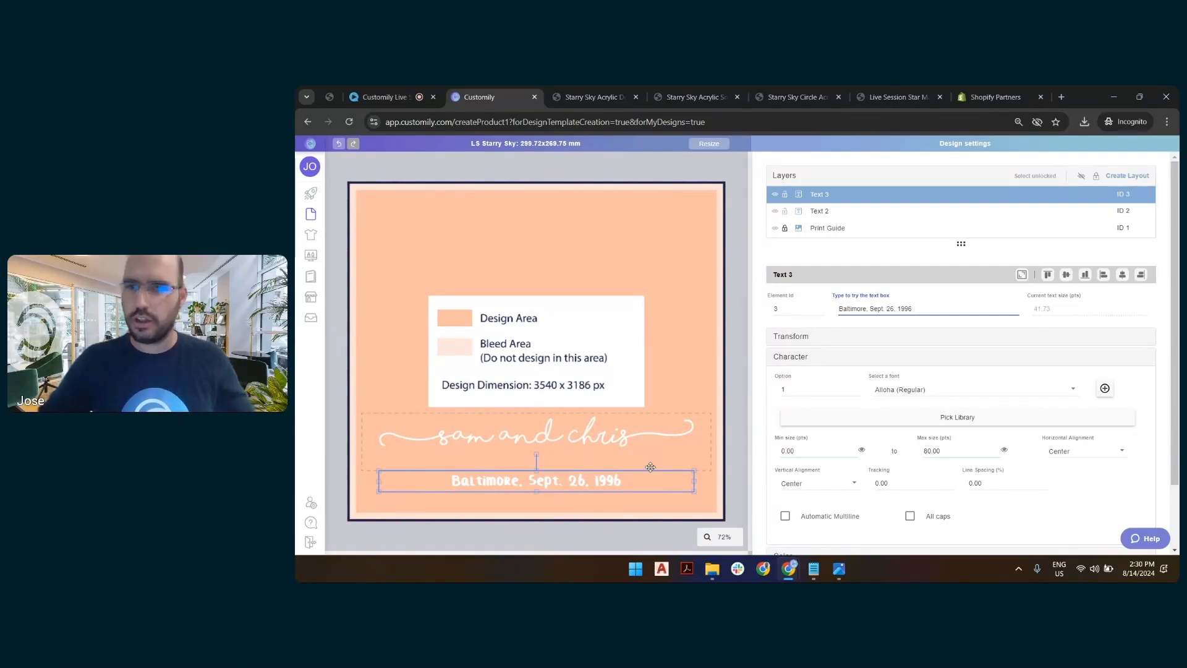
Set both the maximum and minimum size of the second text box to 40 pts and deselect it.
click(949, 451)
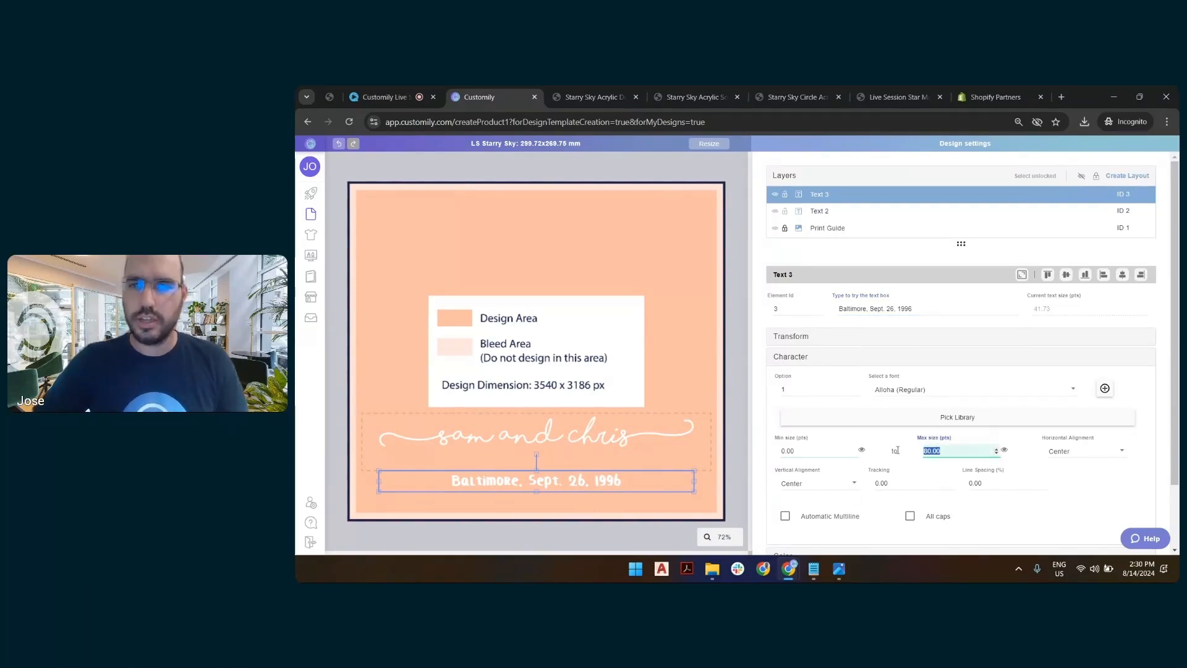
text(40)
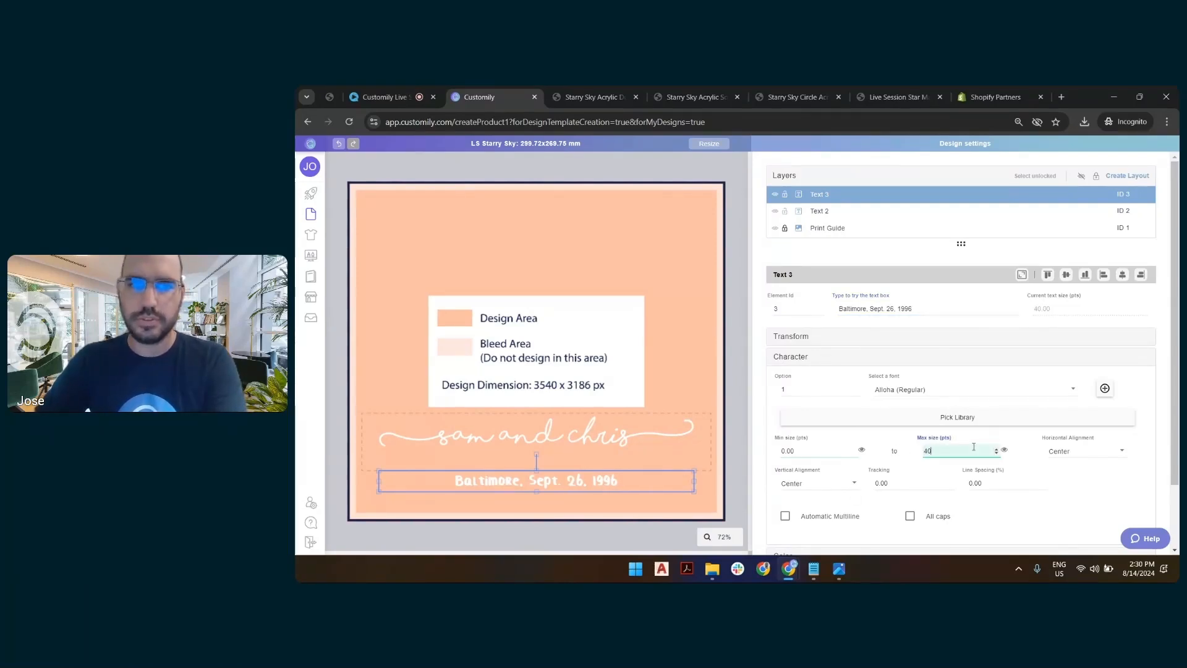
click(811, 451)
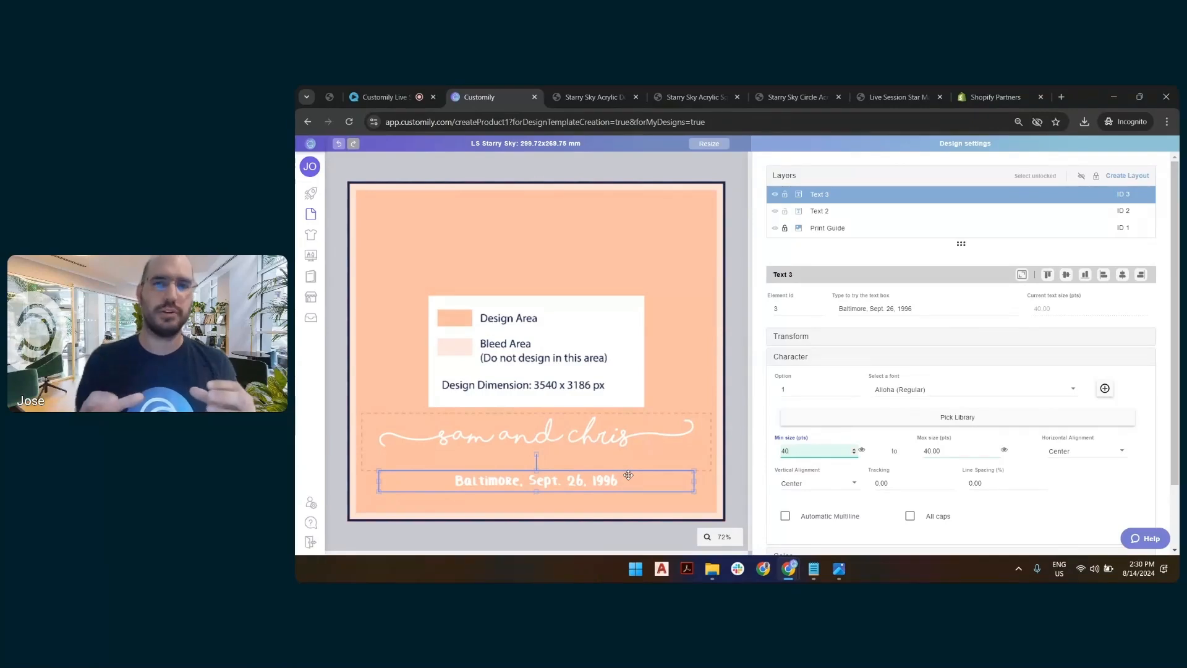
click(732, 348)
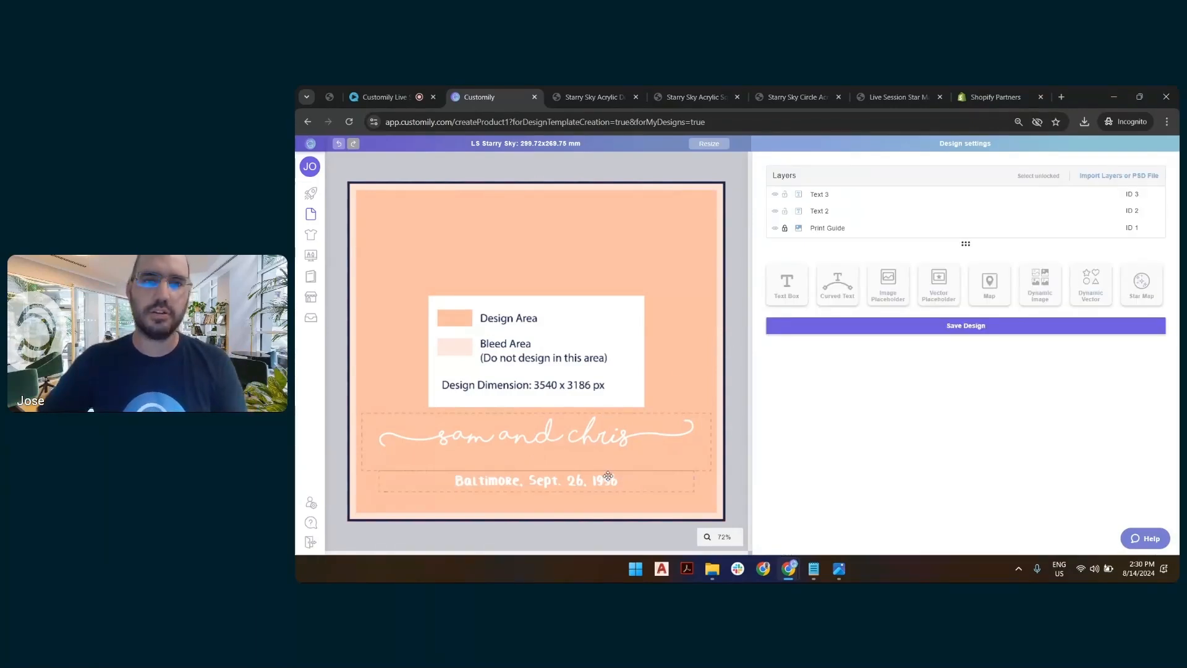
Rename the Text 2 layer as "Type your Names".
double_click(829, 211)
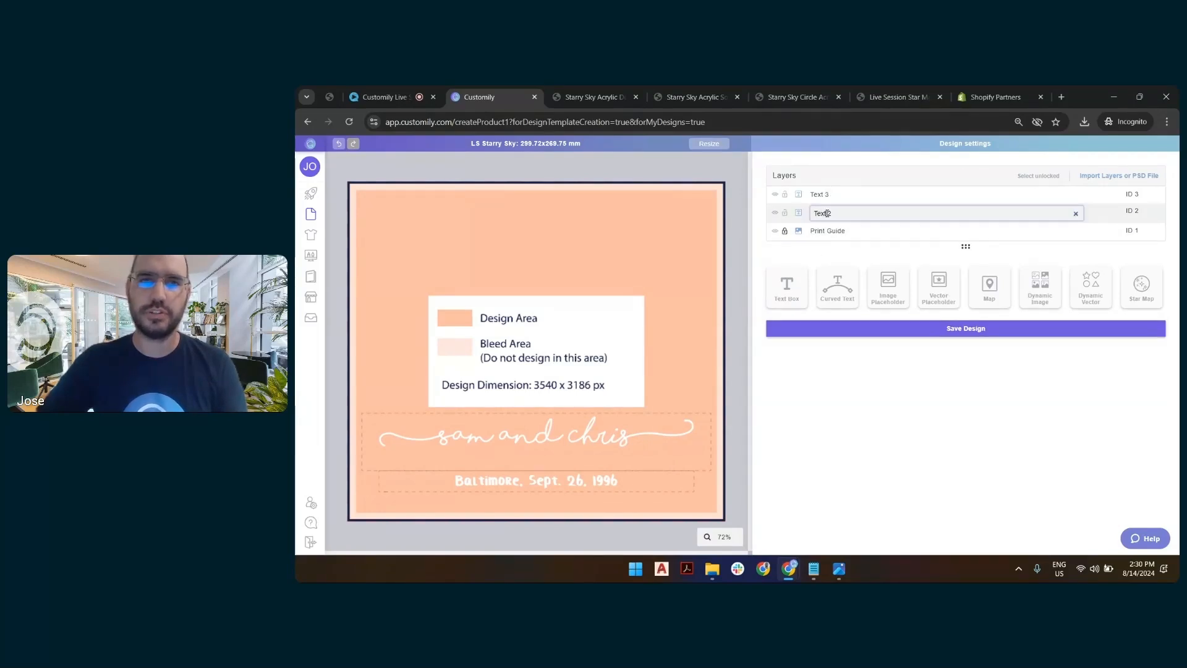
text(Type)
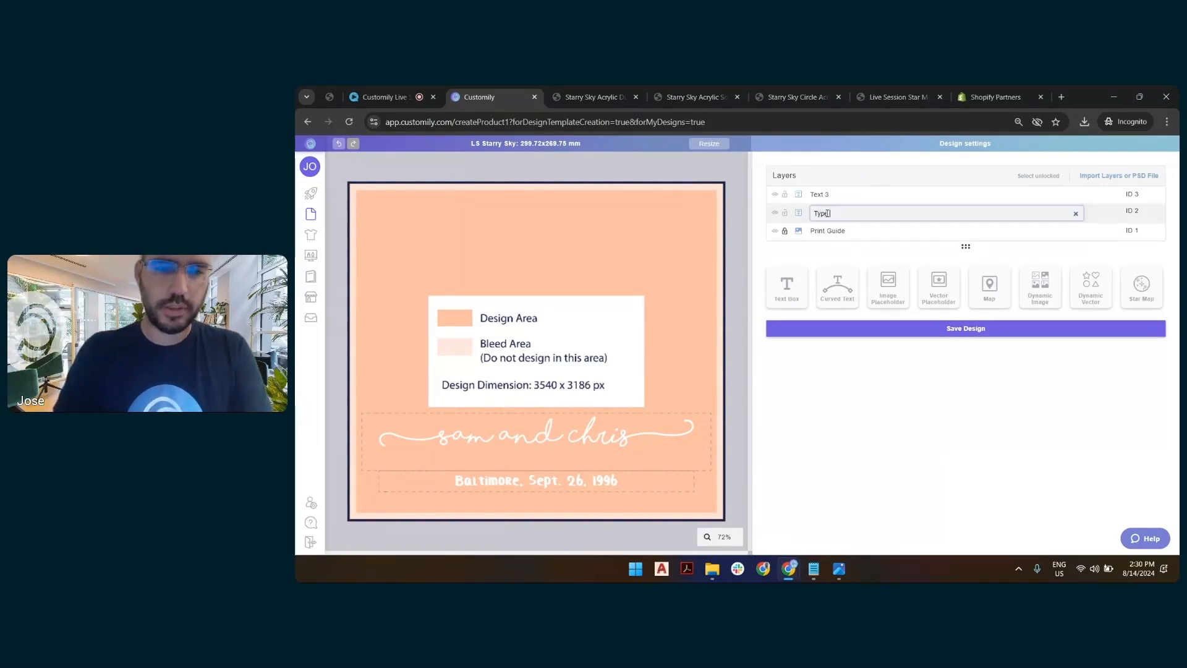
key(Return)
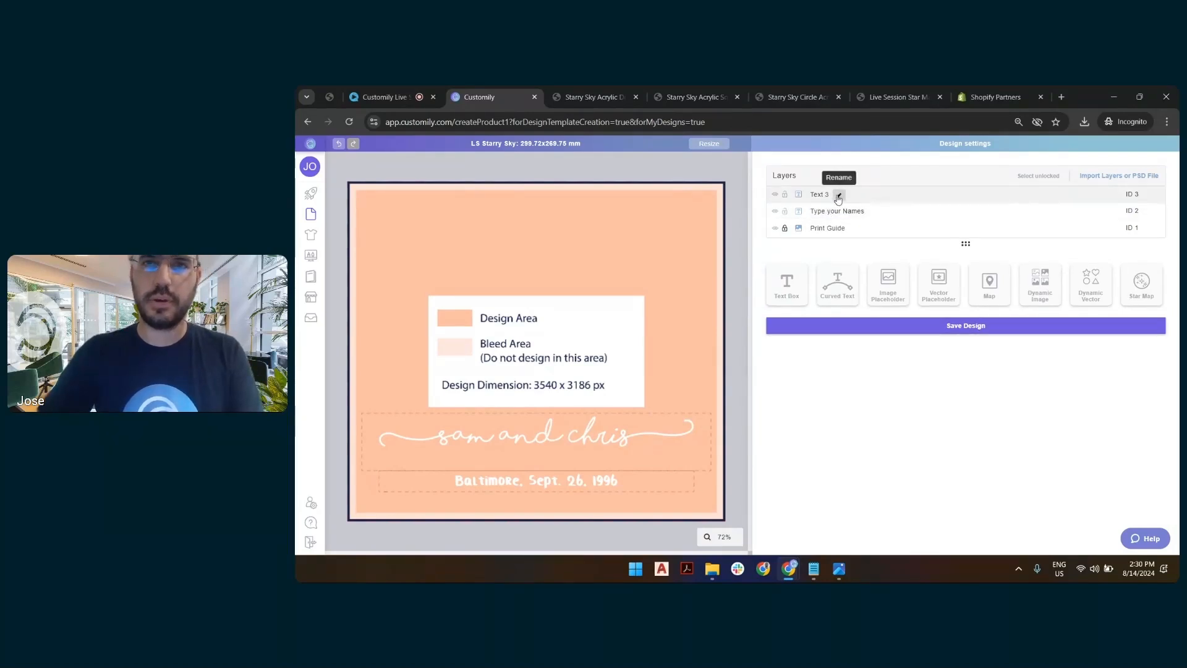
Rename the Text 3 layer as "Type the Date and Location".
double_click(839, 197)
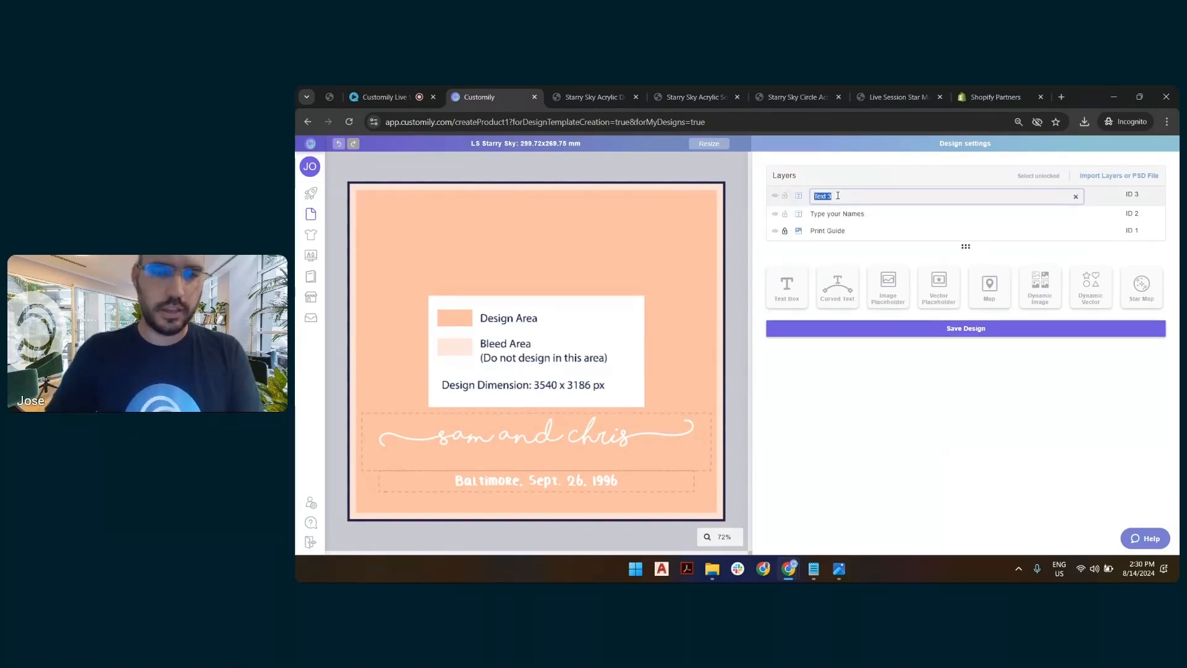
text(Tip)
key(BackSpace)
key(BackSpace)
text(ype the)
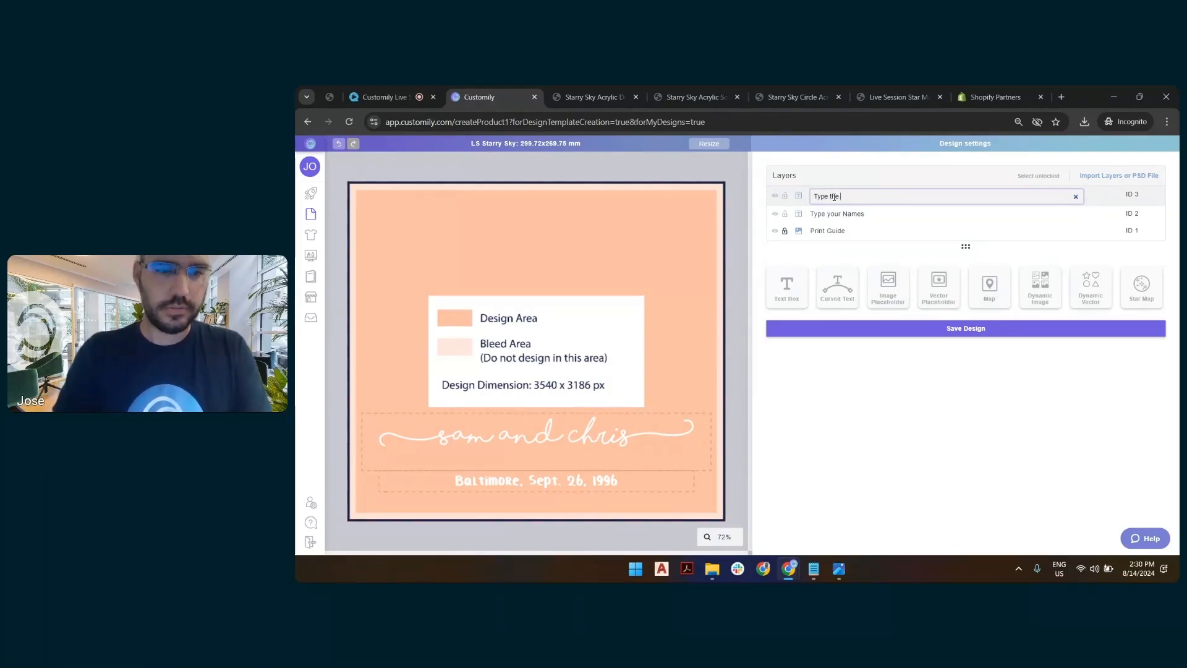
text( Dat)
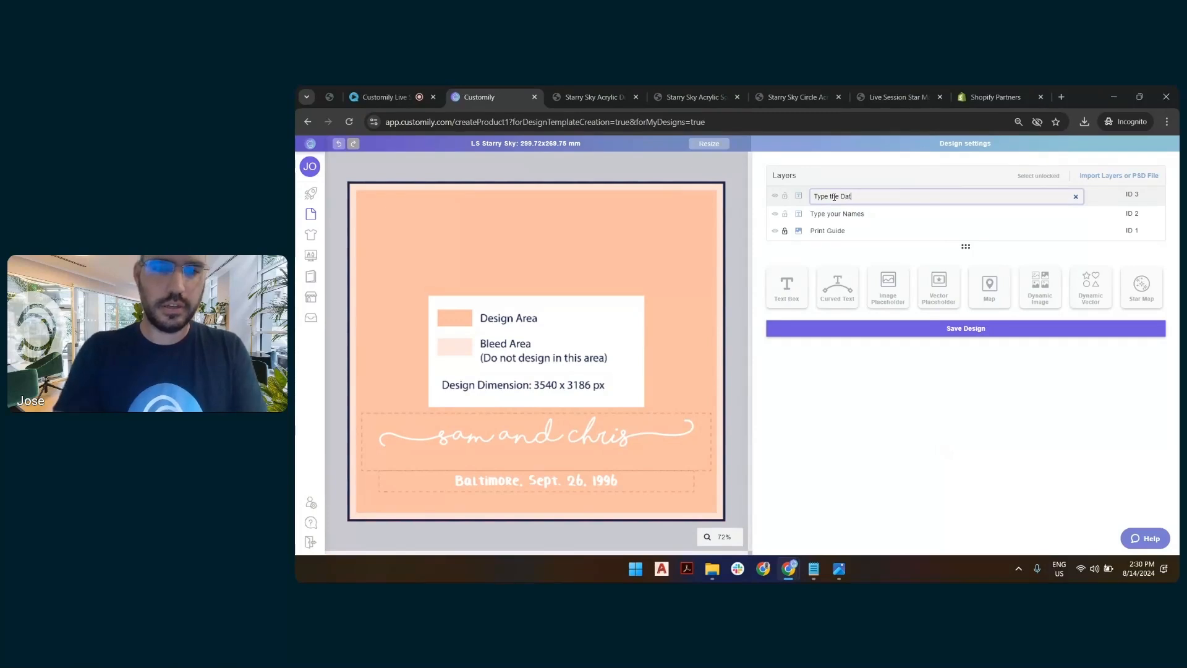
text(e and Location)
key(Return)
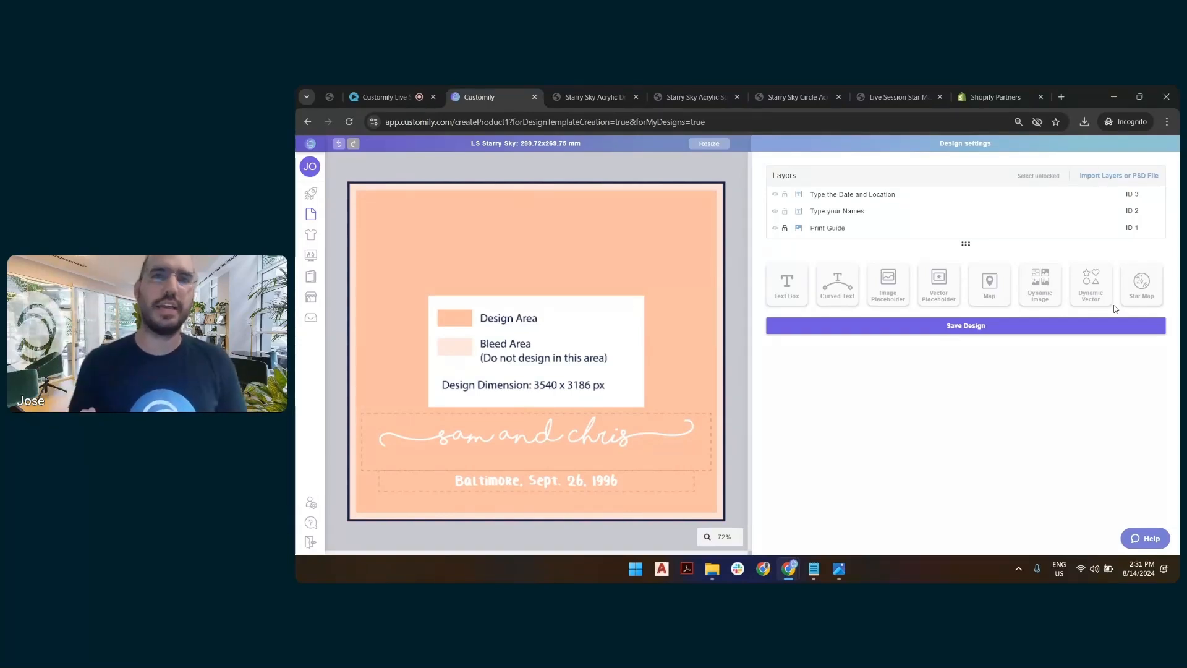
Add a star map to the design and fit it to the full canvas.
click(1144, 286)
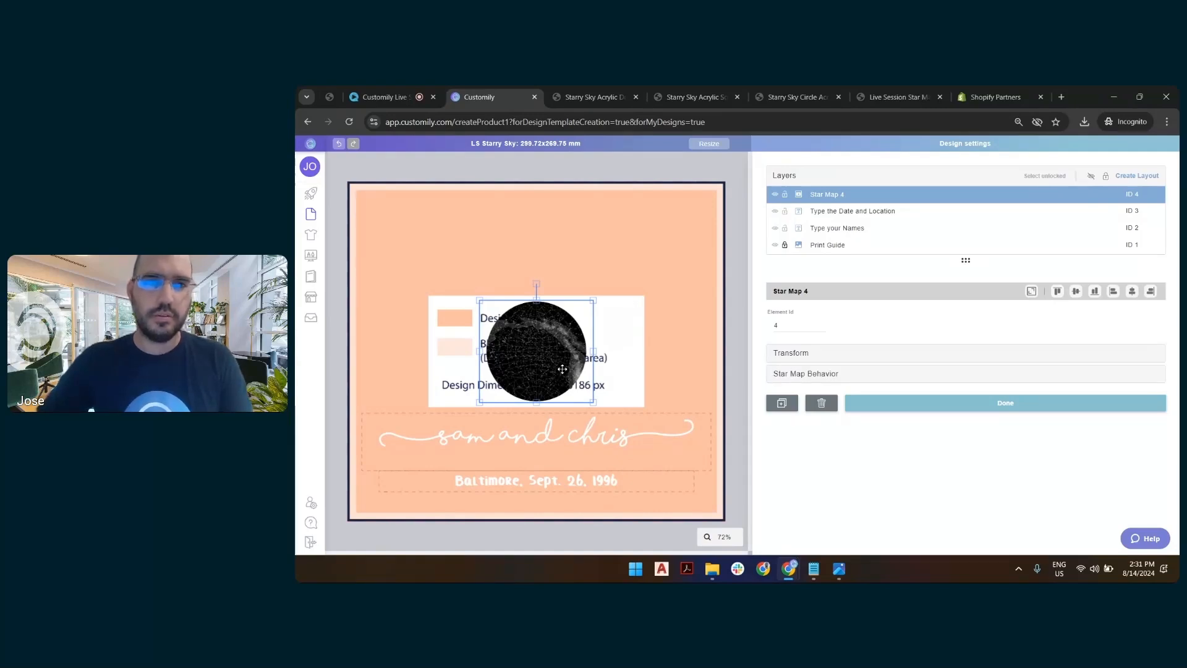
click(1031, 293)
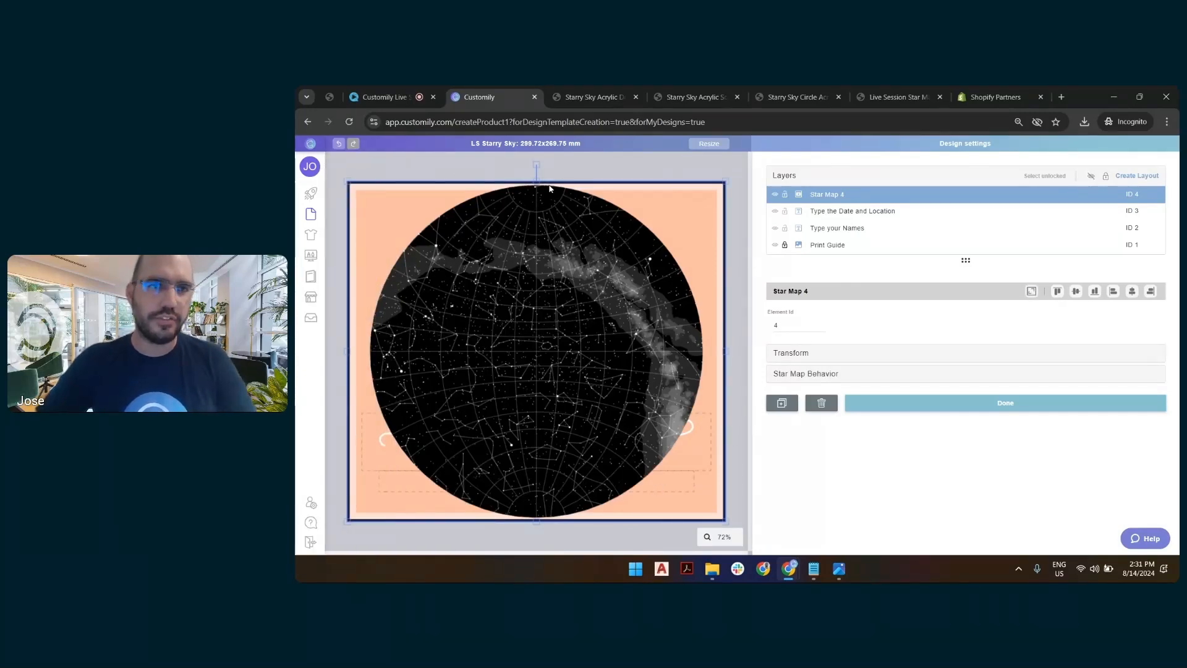
Shrink the star map slightly from its corner, and fit it back to the full canvas.
click(708, 199)
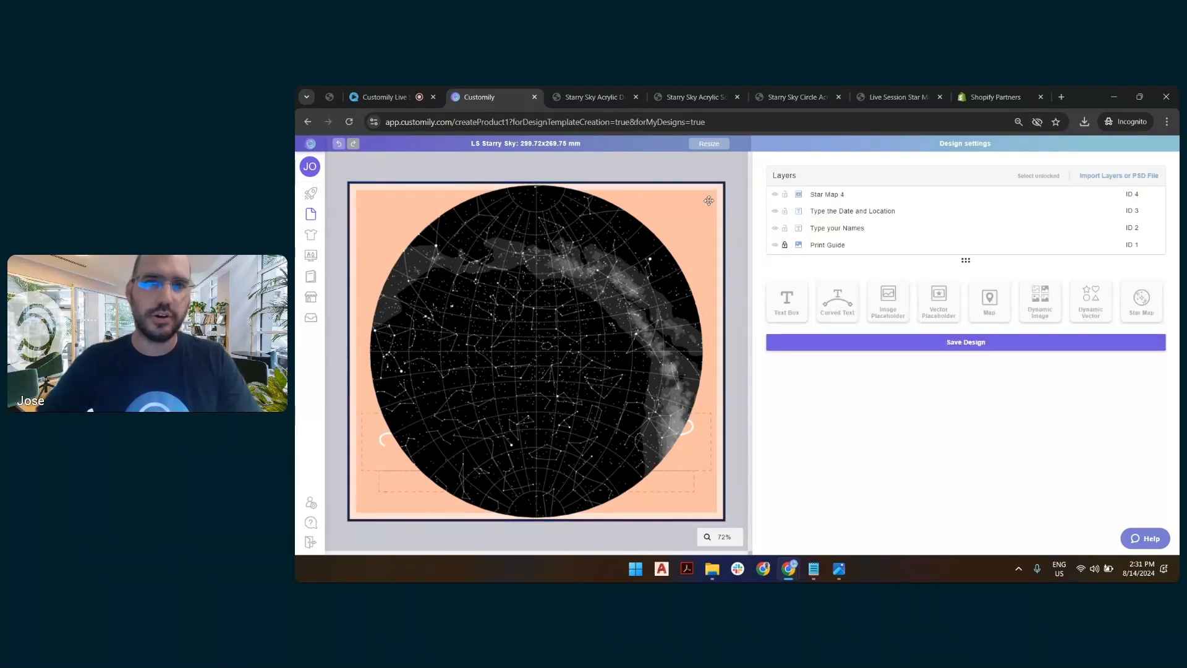
click(708, 201)
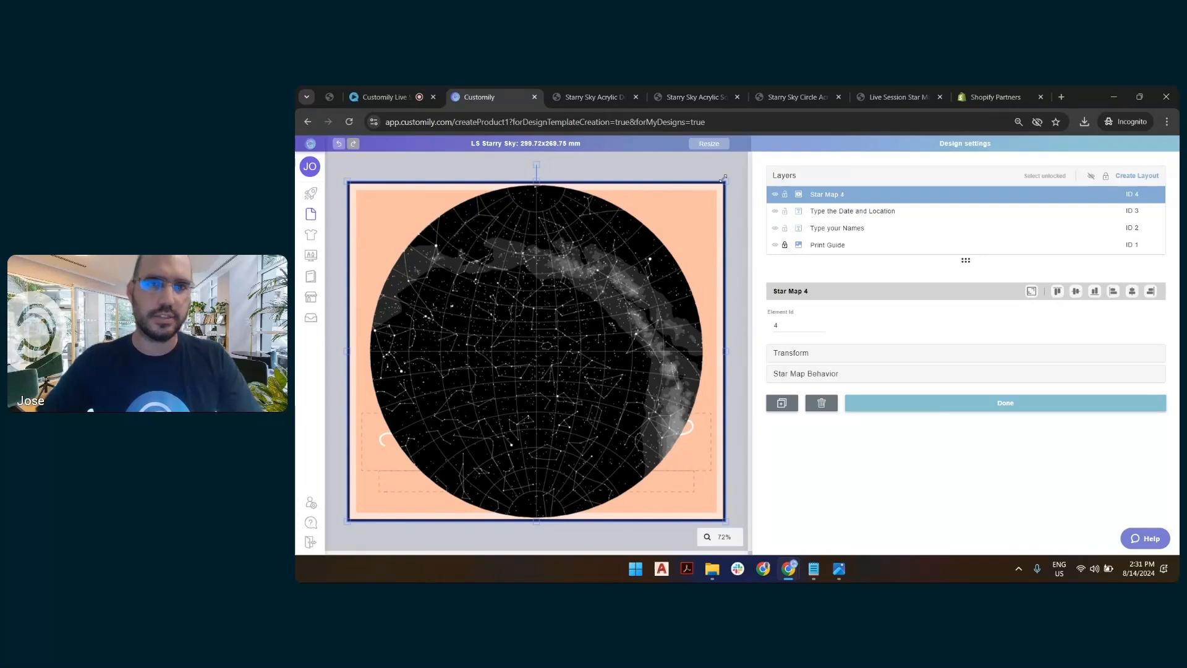
drag(725, 177, 703, 165)
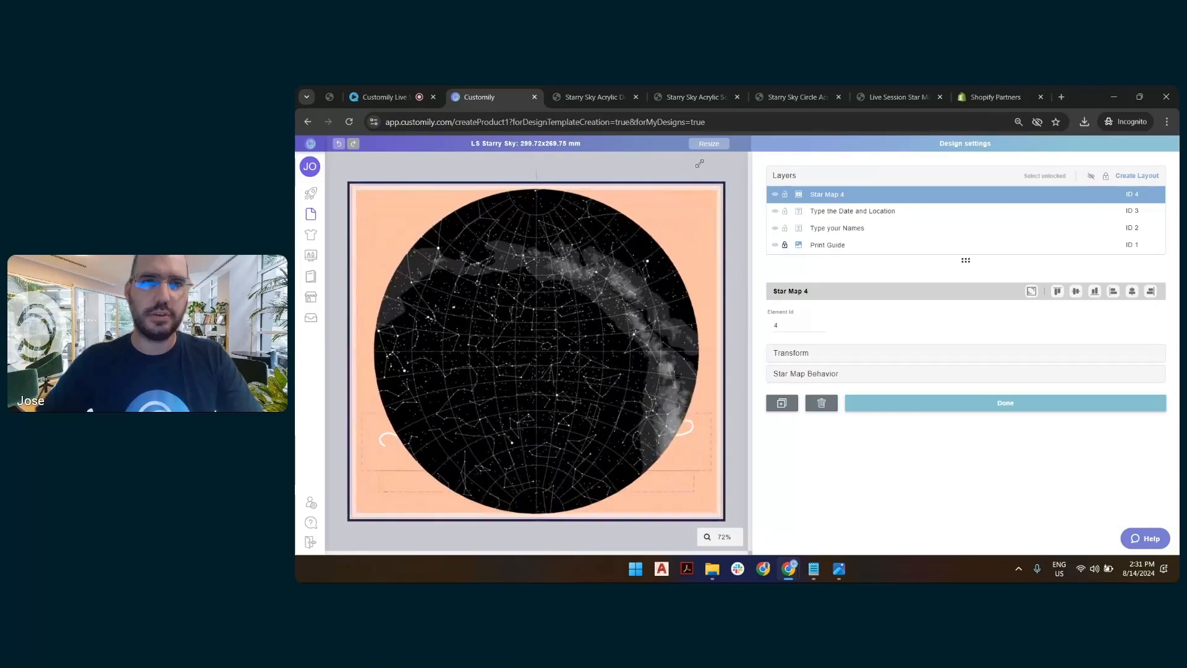
click(1029, 291)
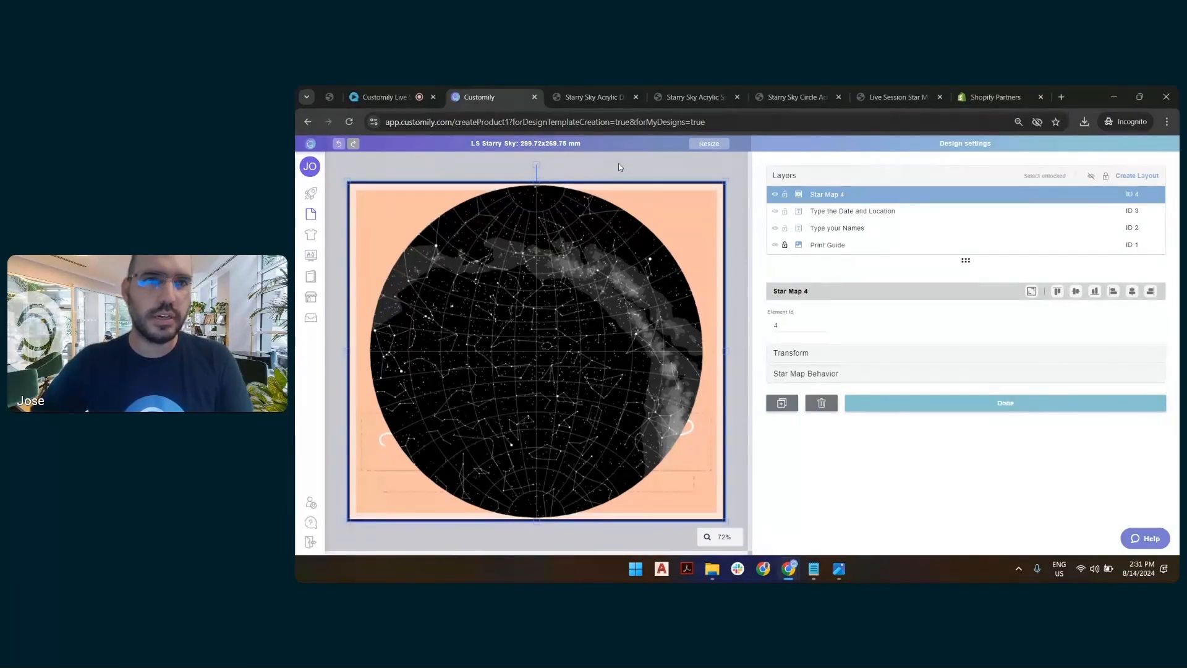
Set the star map's initial location to Baltimore, Maryland, United States.
click(820, 374)
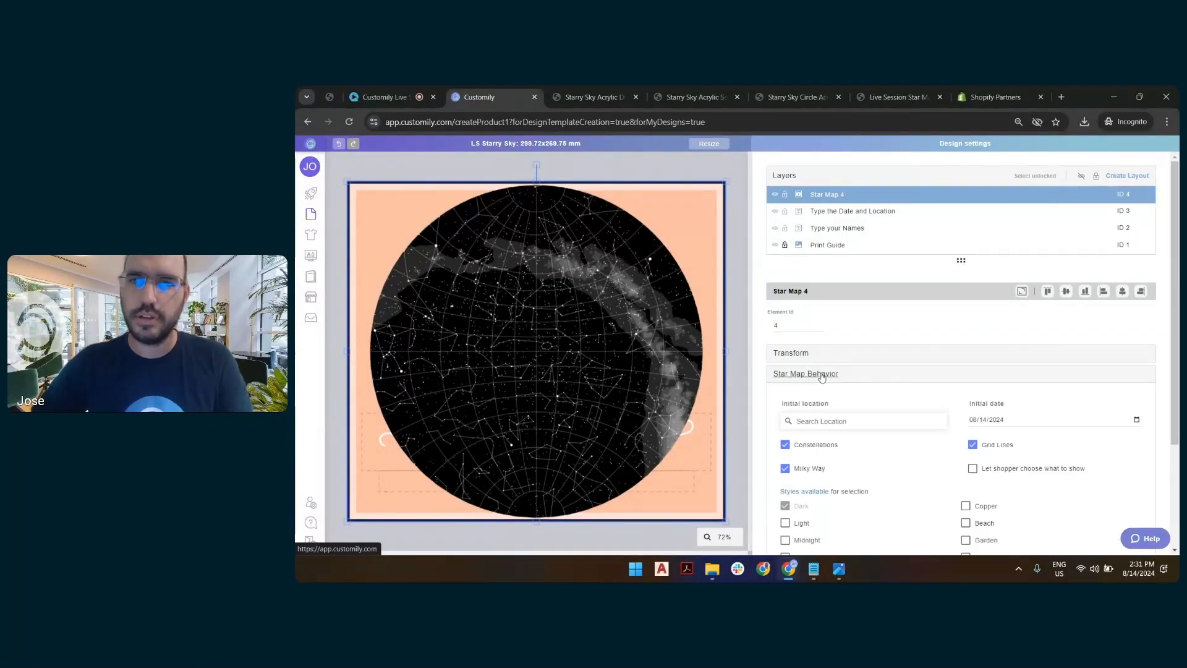
scroll(817, 347, down, 2)
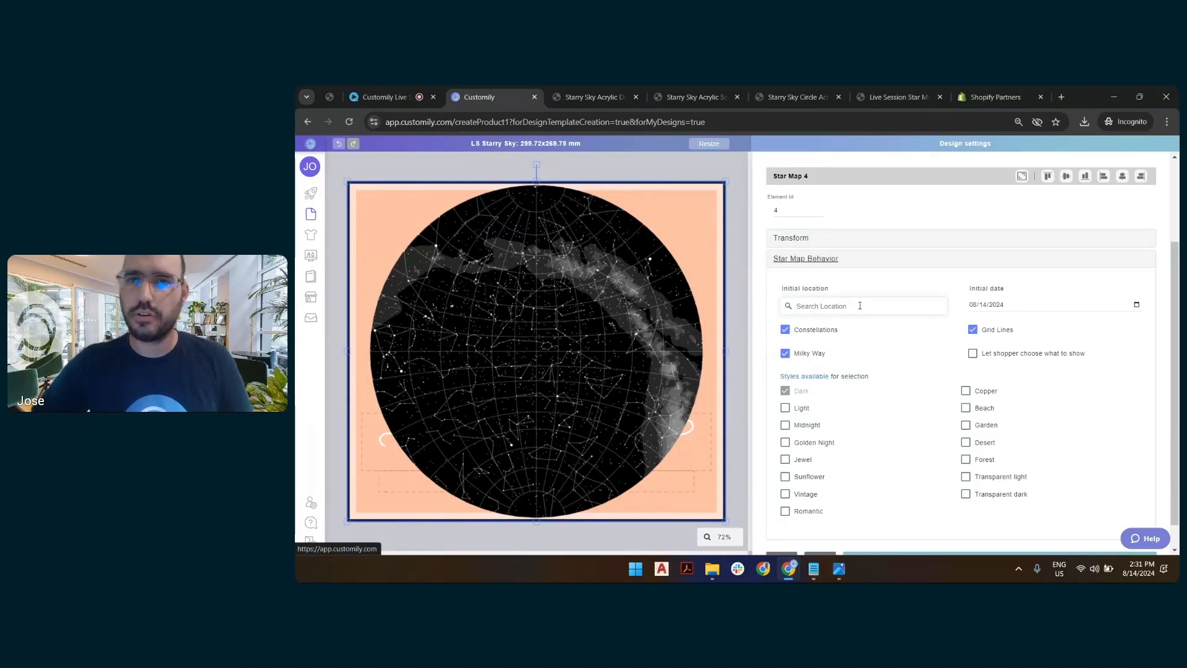
click(860, 305)
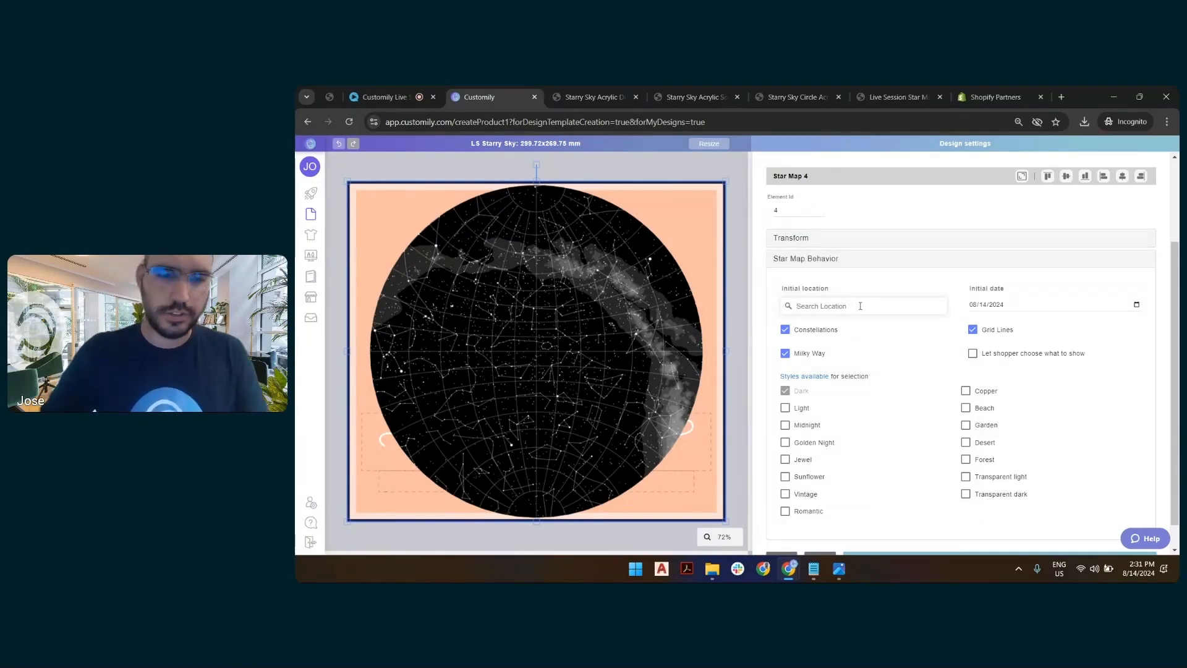
text(baltimore)
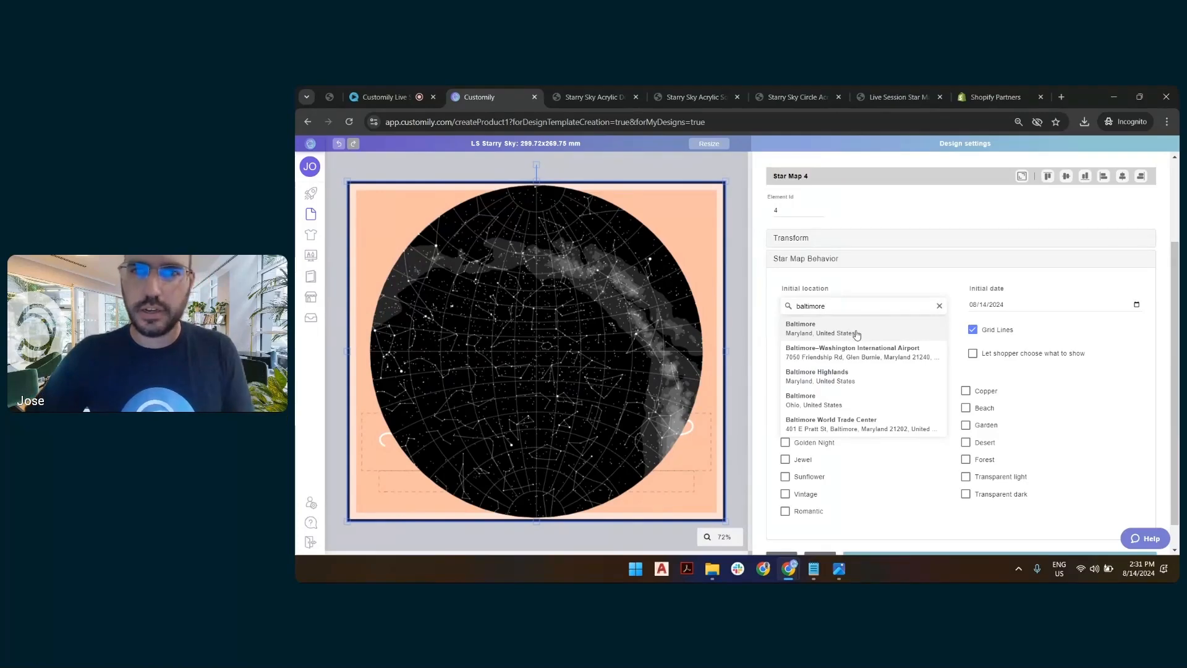
click(856, 334)
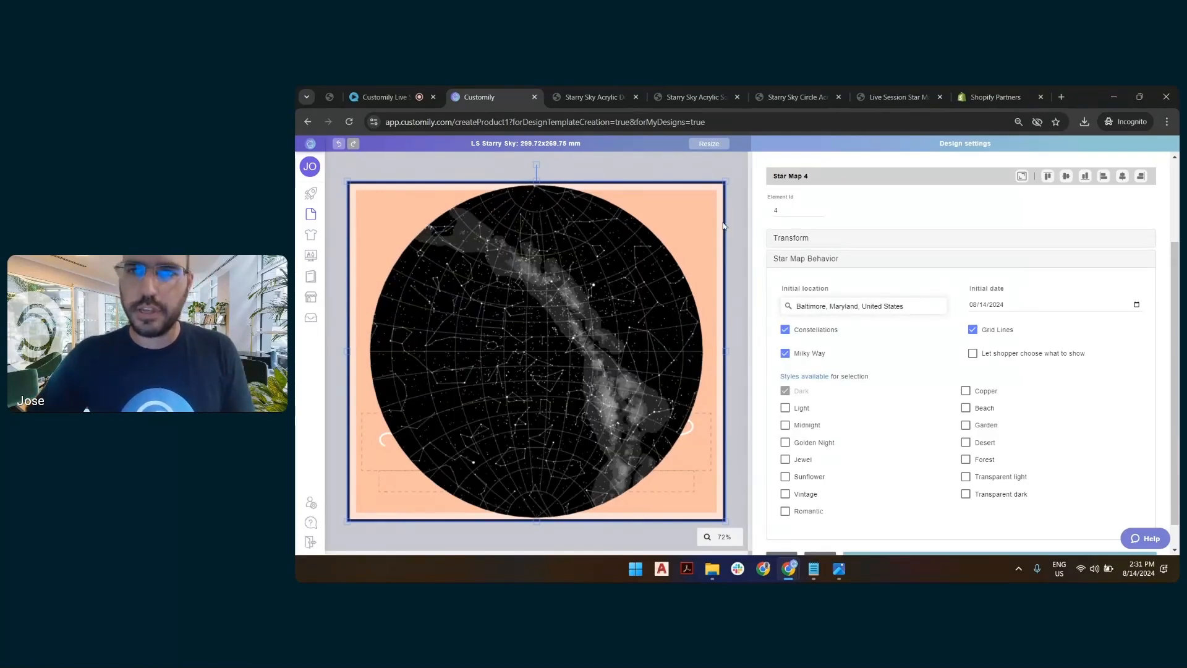
scroll(785, 204, up, 3)
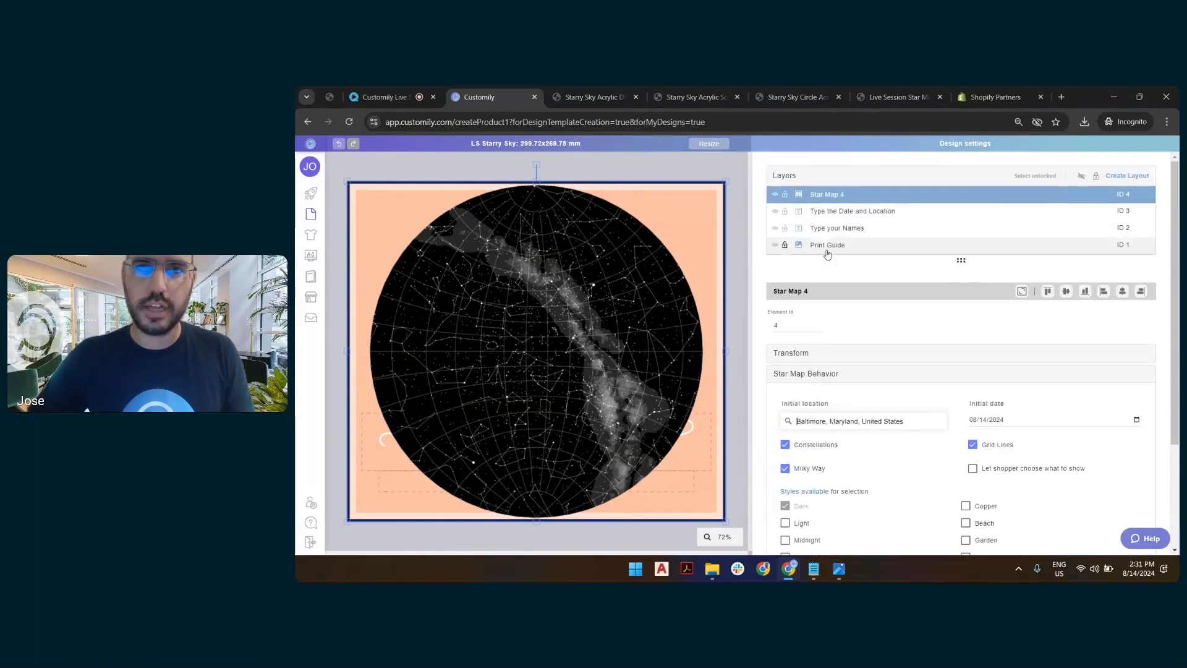
Set the star map's initial date to 09/26/1996 and let shoppers choose what the map shows.
click(775, 194)
click(775, 194)
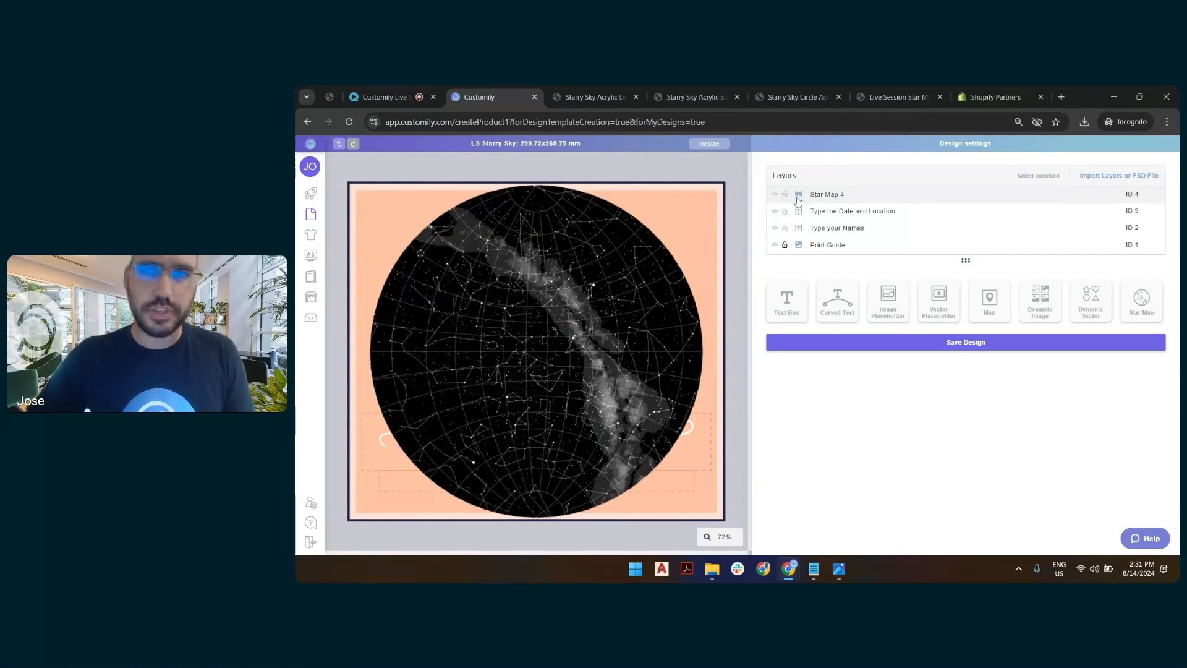
click(843, 195)
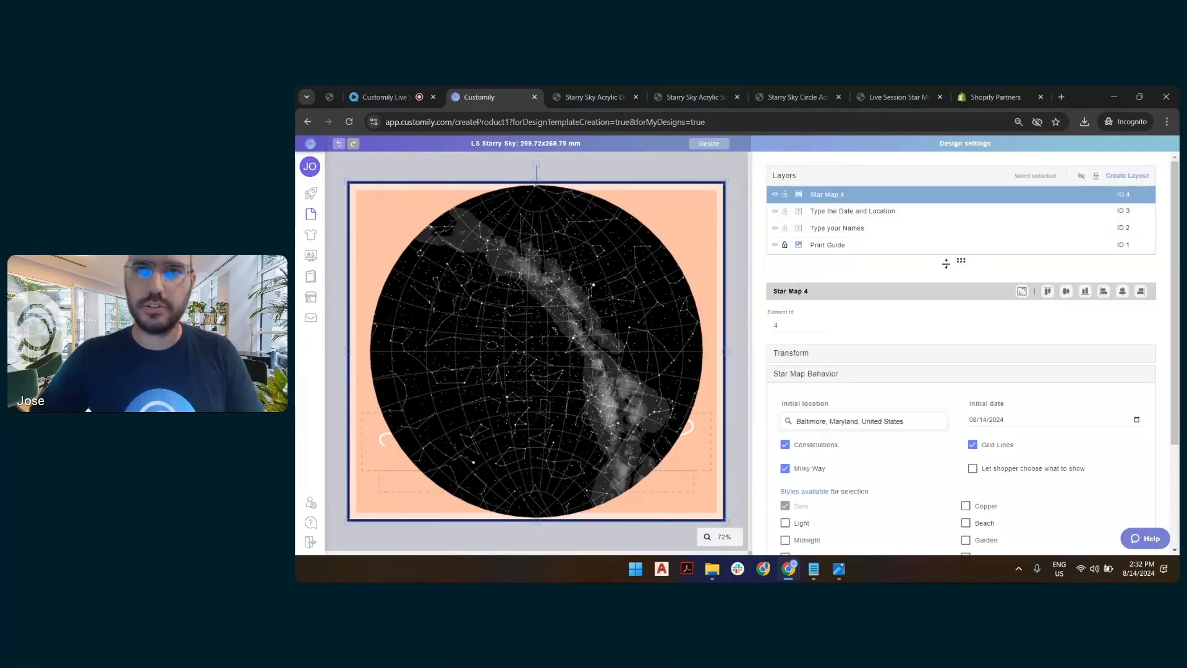
click(1006, 422)
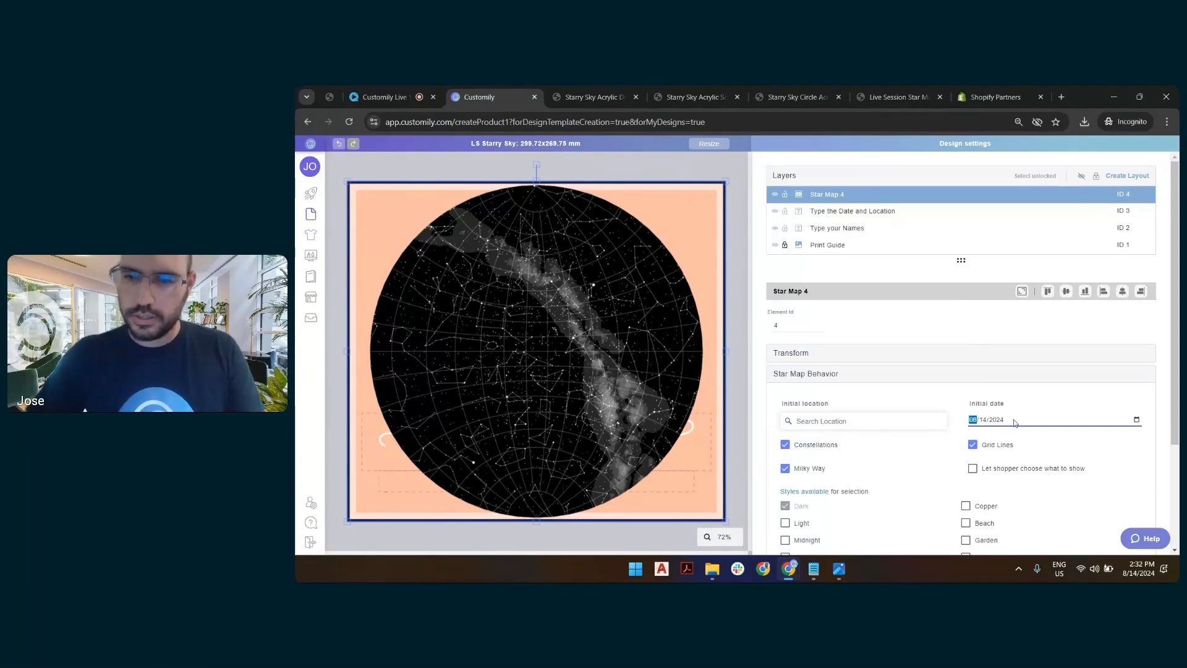
text(09/26/)
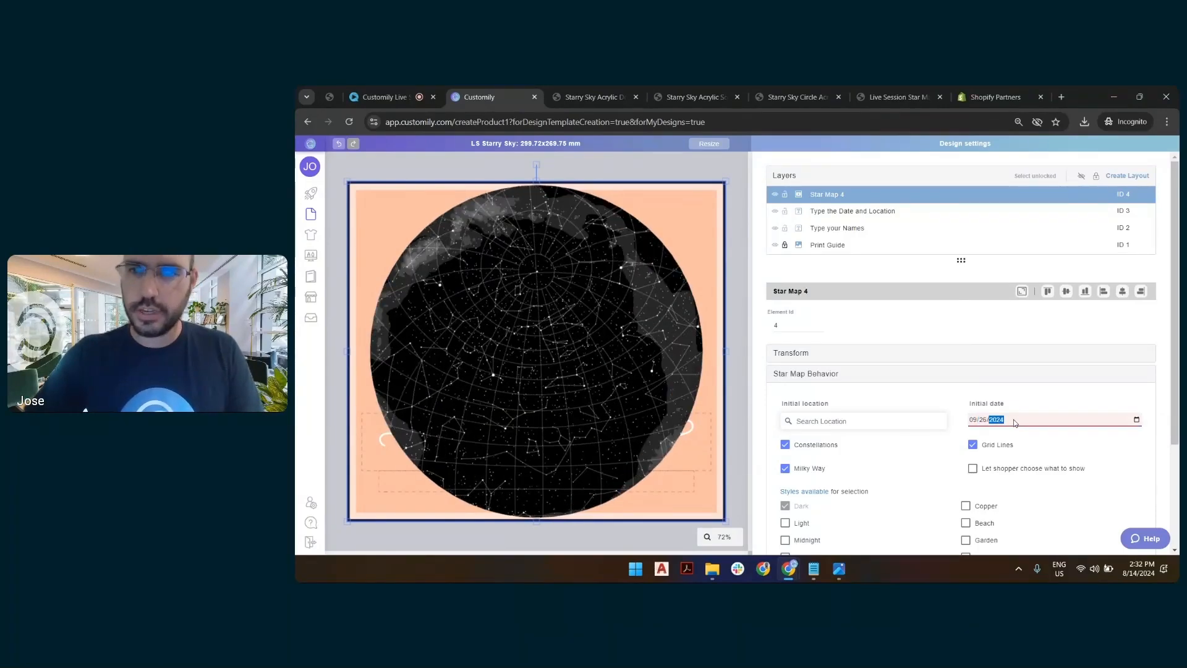
text(1996)
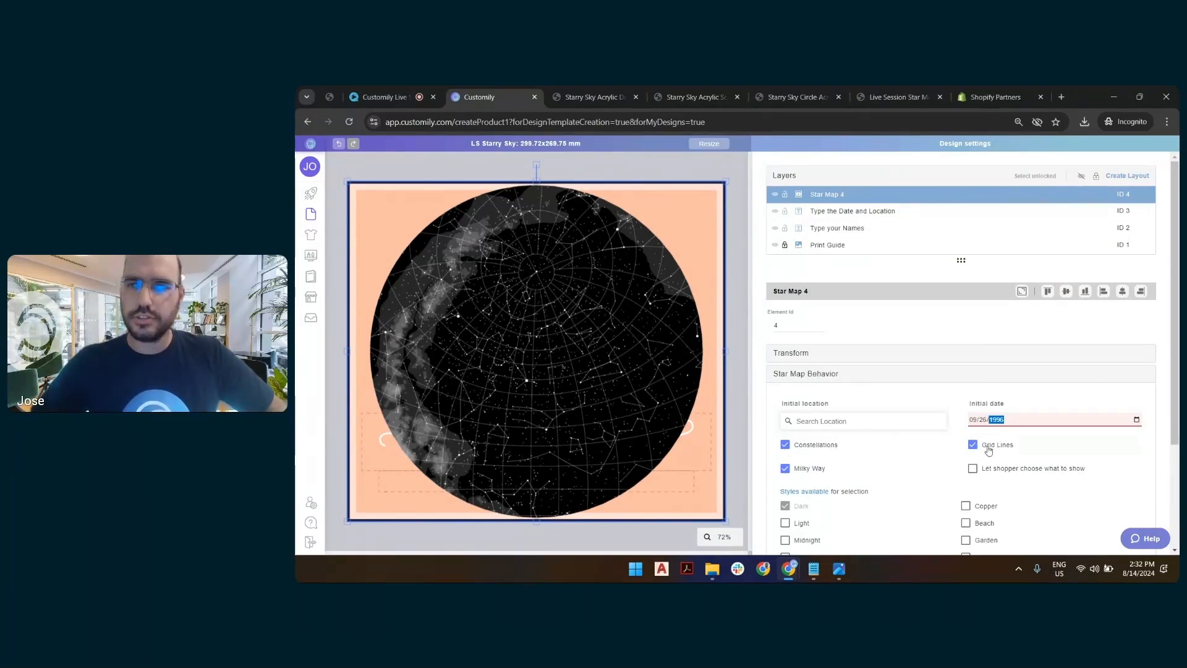
click(785, 469)
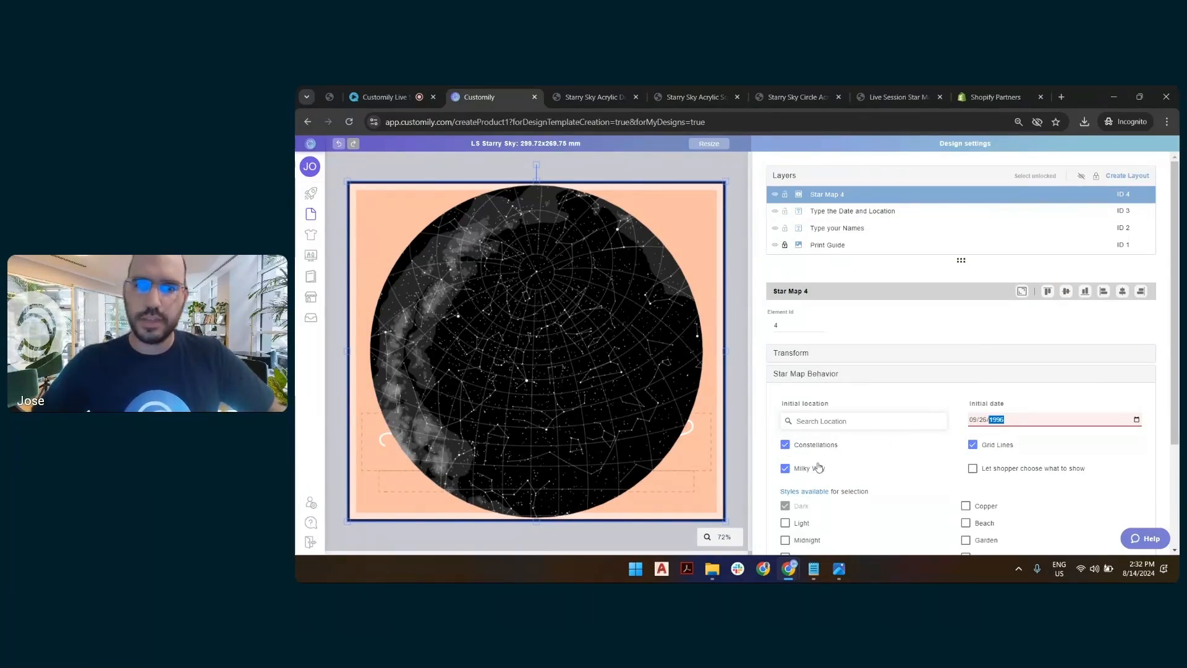
click(972, 468)
Try the Light, Midnight and Vintage styles on the star map, one after another, in place of Dark.
scroll(1020, 464, down, 1)
scroll(1020, 464, down, 1)
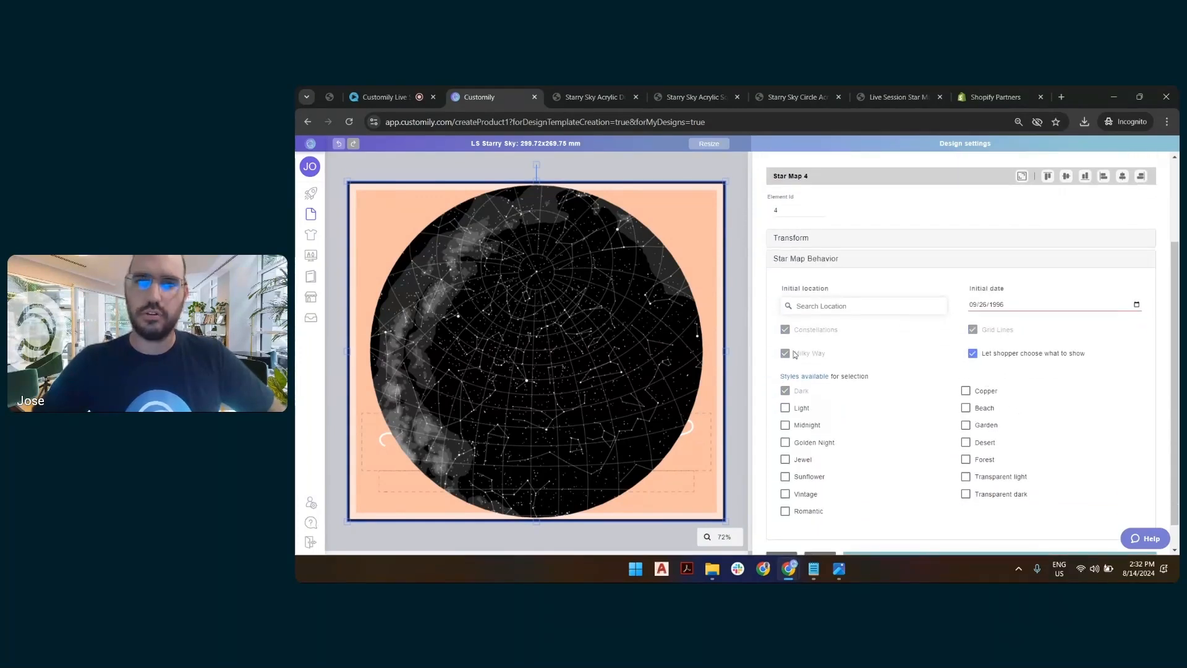
scroll(989, 334, down, 1)
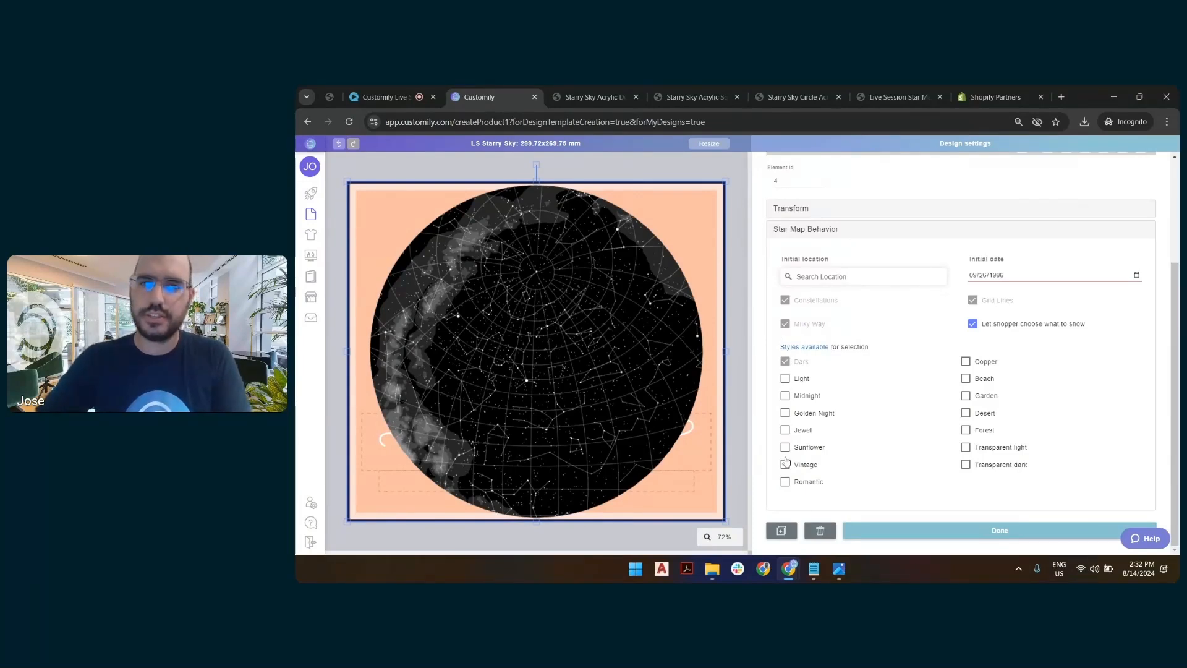
click(785, 378)
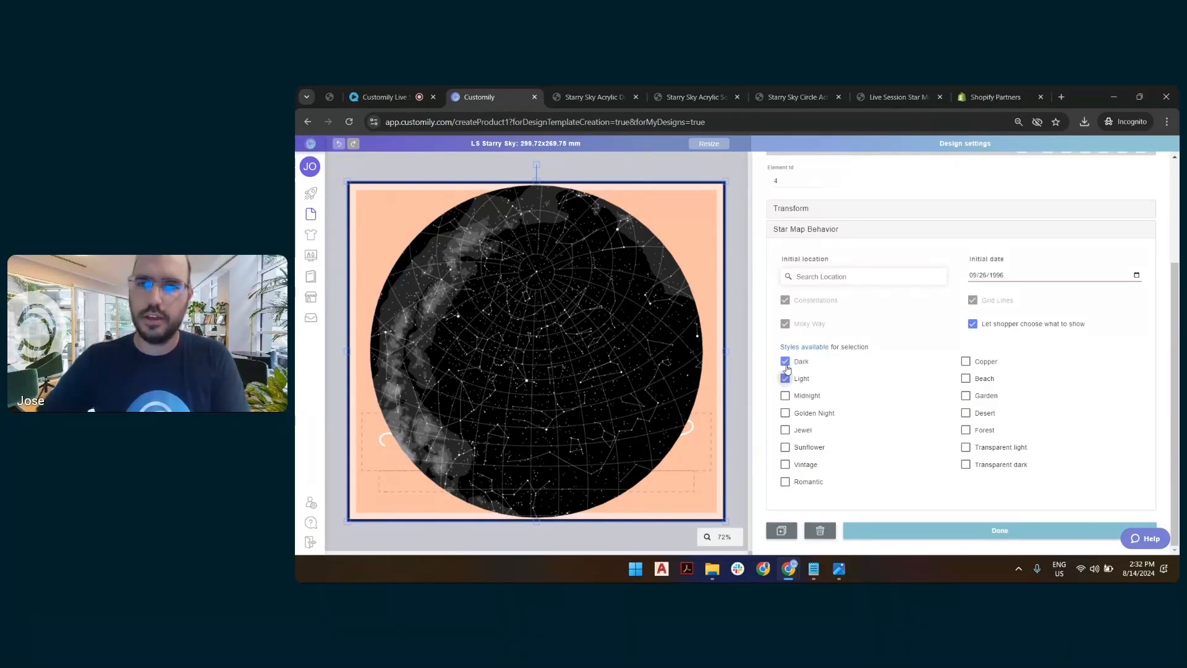
click(785, 361)
click(785, 395)
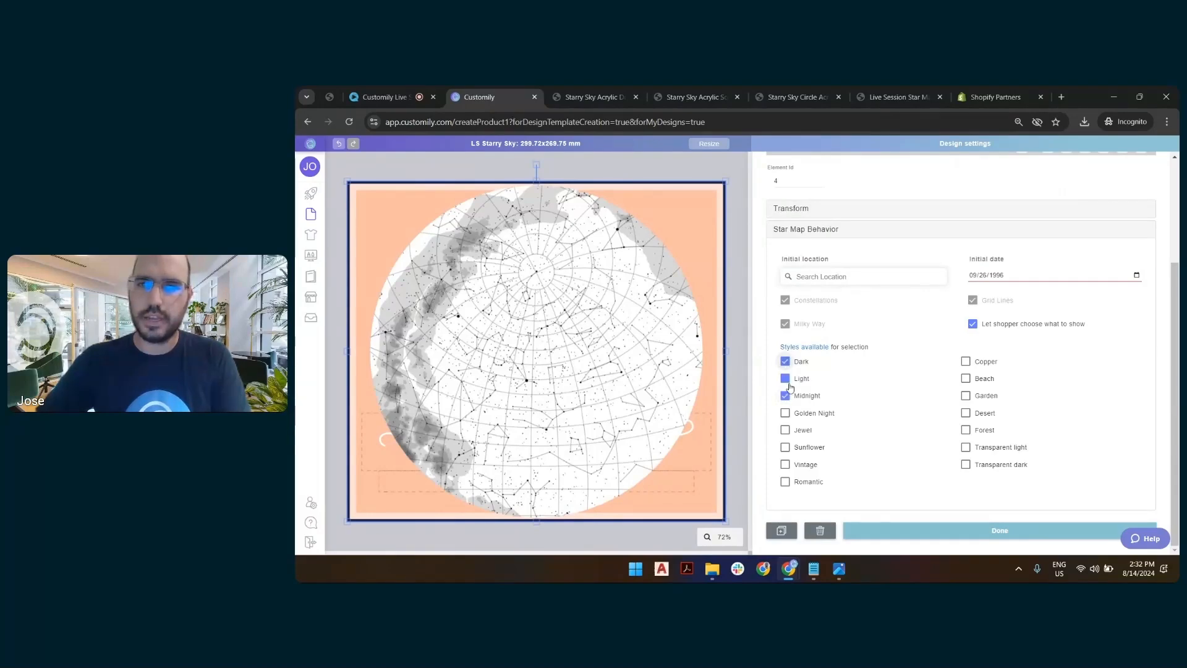
click(784, 378)
click(786, 464)
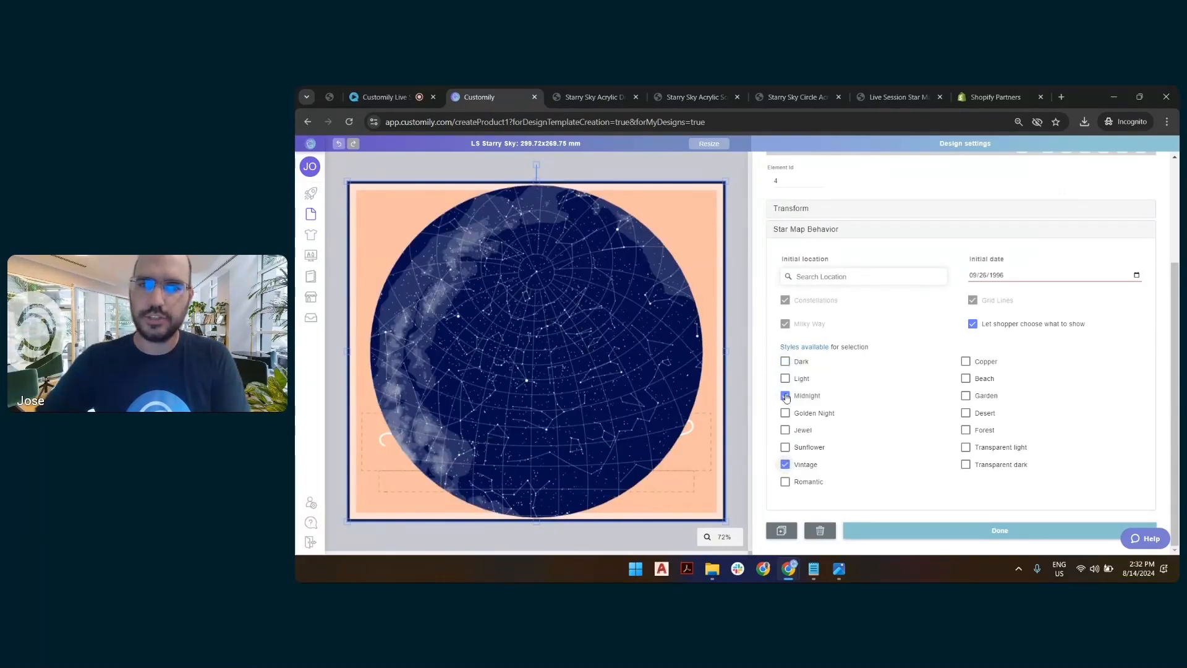
click(786, 395)
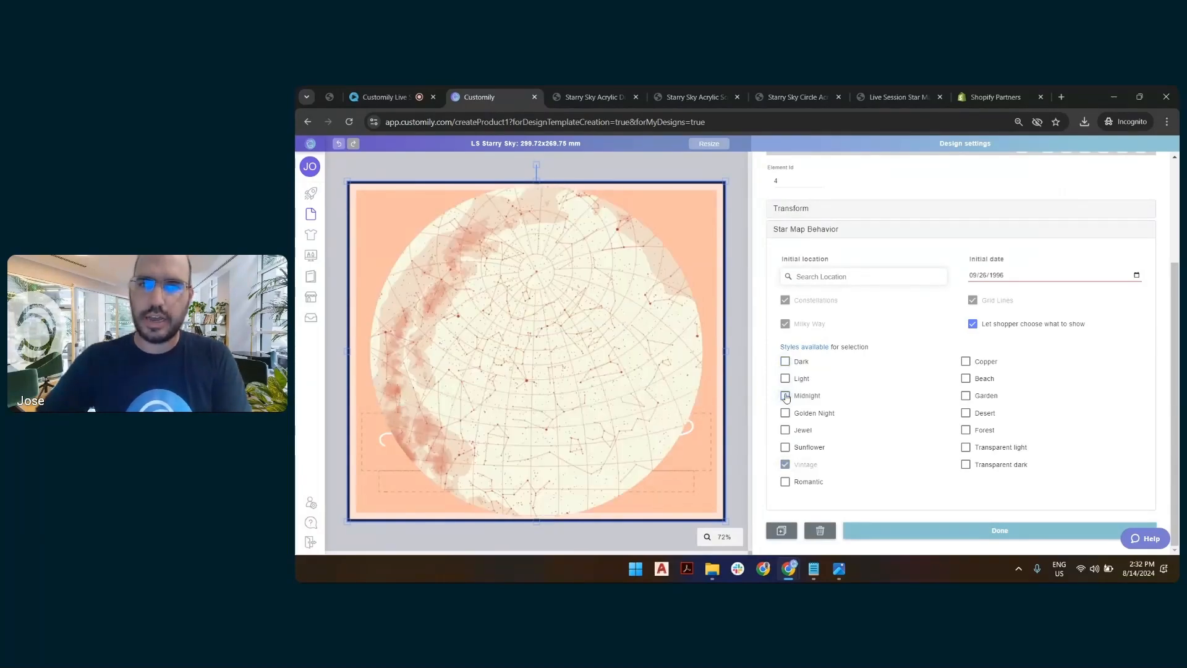
Make Transparent light the star map's only available style and inspect it closely on the canvas.
click(966, 447)
click(785, 464)
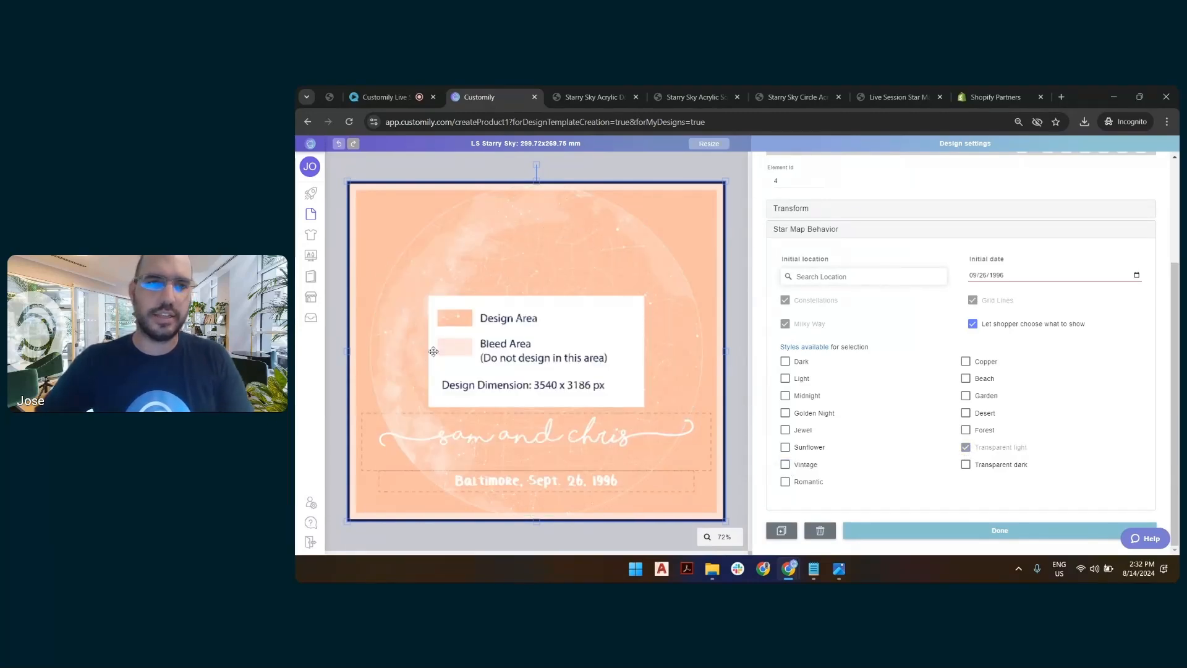
scroll(643, 247, up, 1)
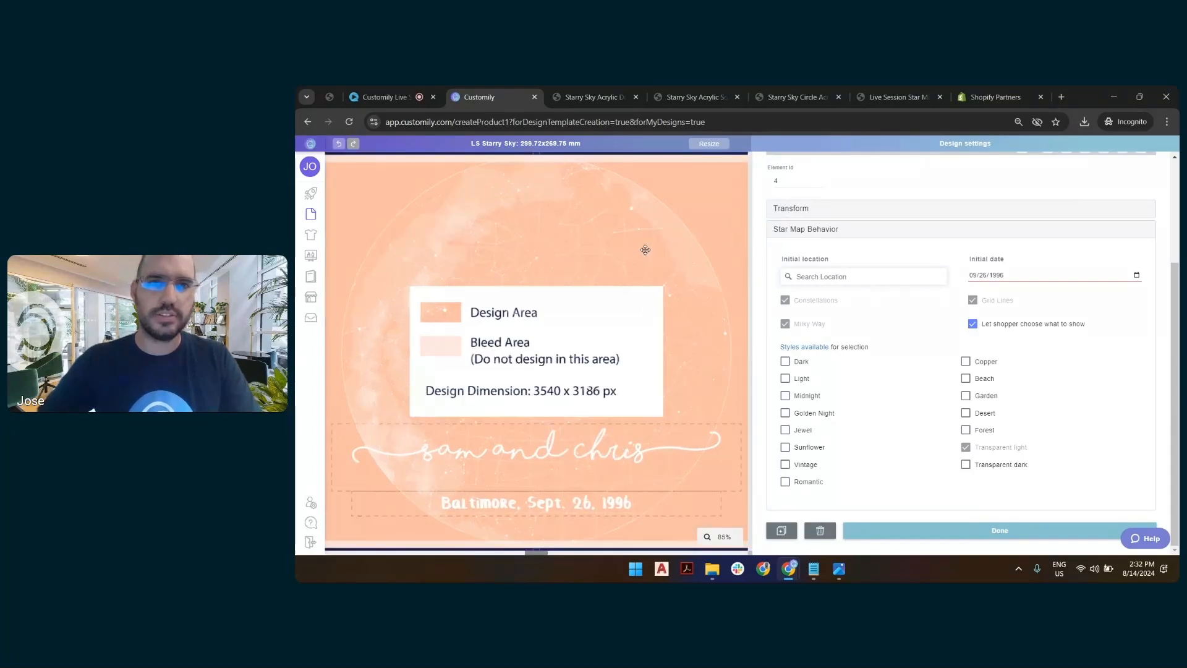
scroll(556, 211, up, 4)
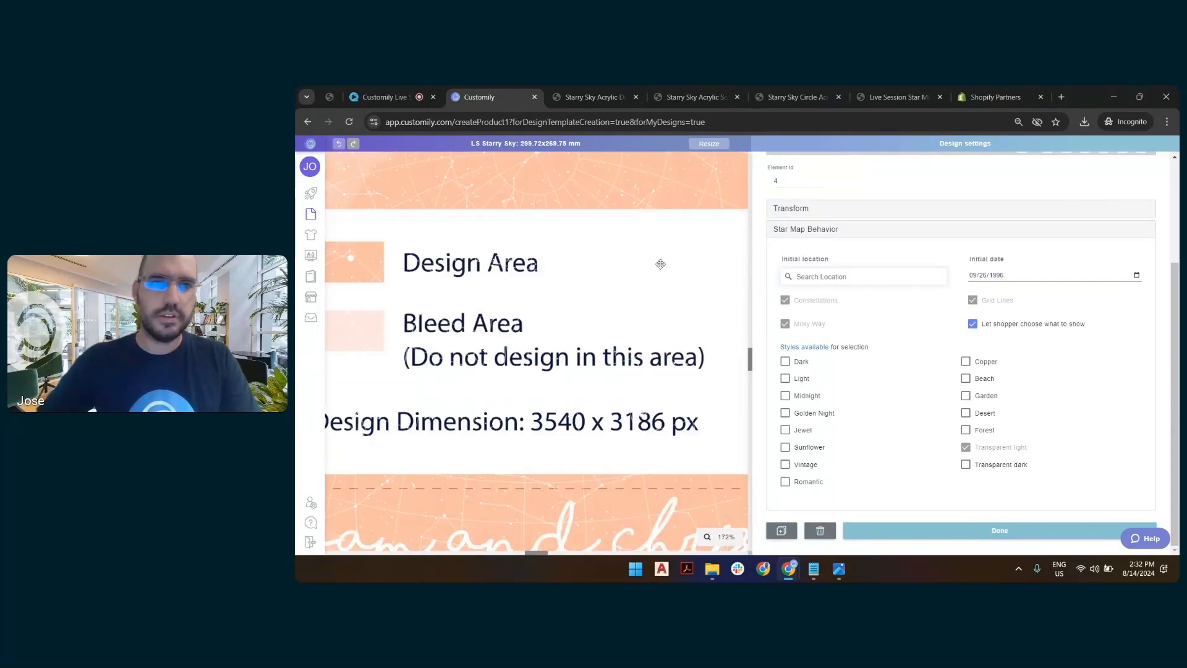
scroll(572, 334, down, 5)
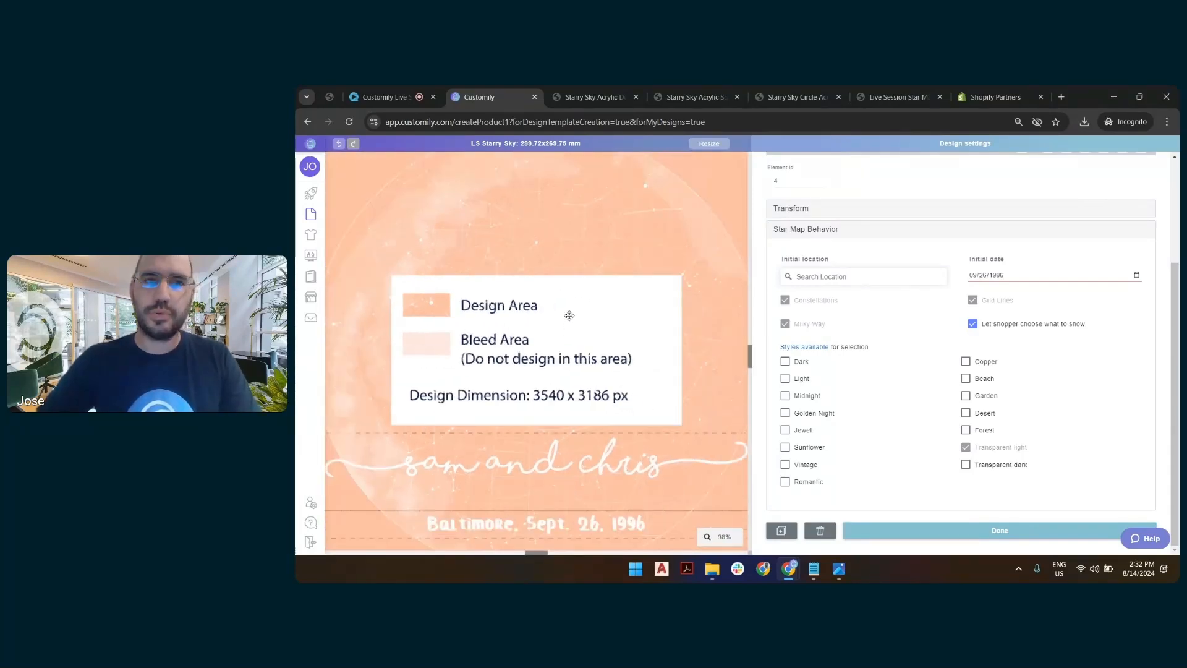
scroll(568, 310, down, 1)
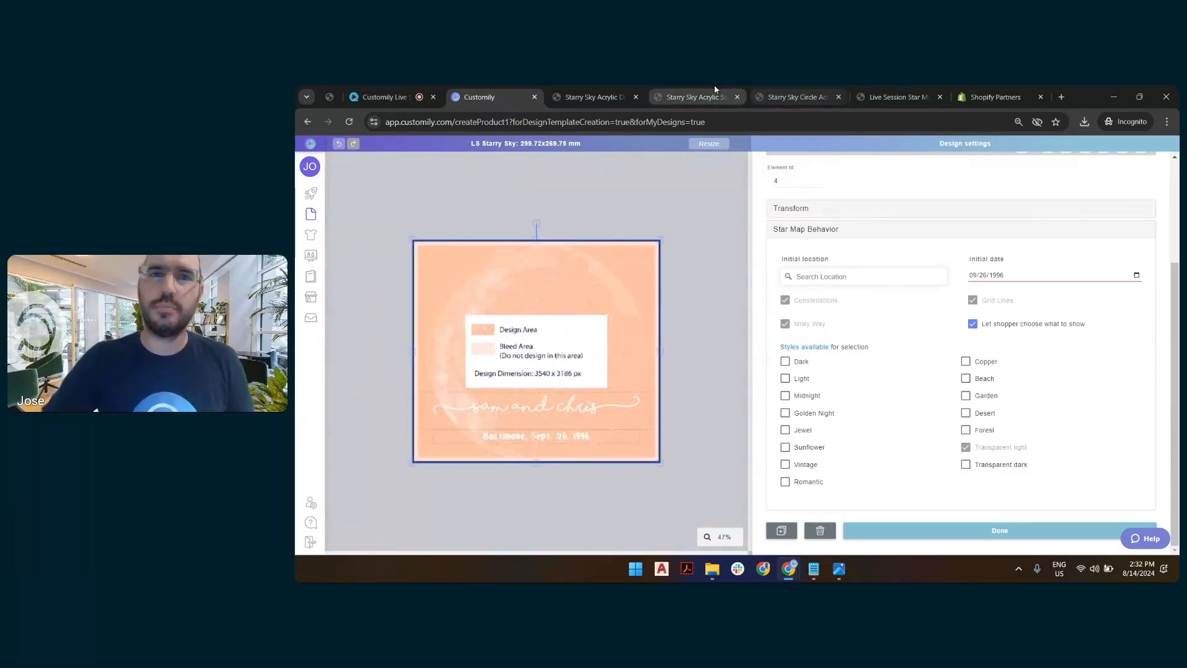
Compare the design with the Starry Sky Acrylic Square Plaque store page, and enlarge the star map beyond the canvas edges.
click(694, 98)
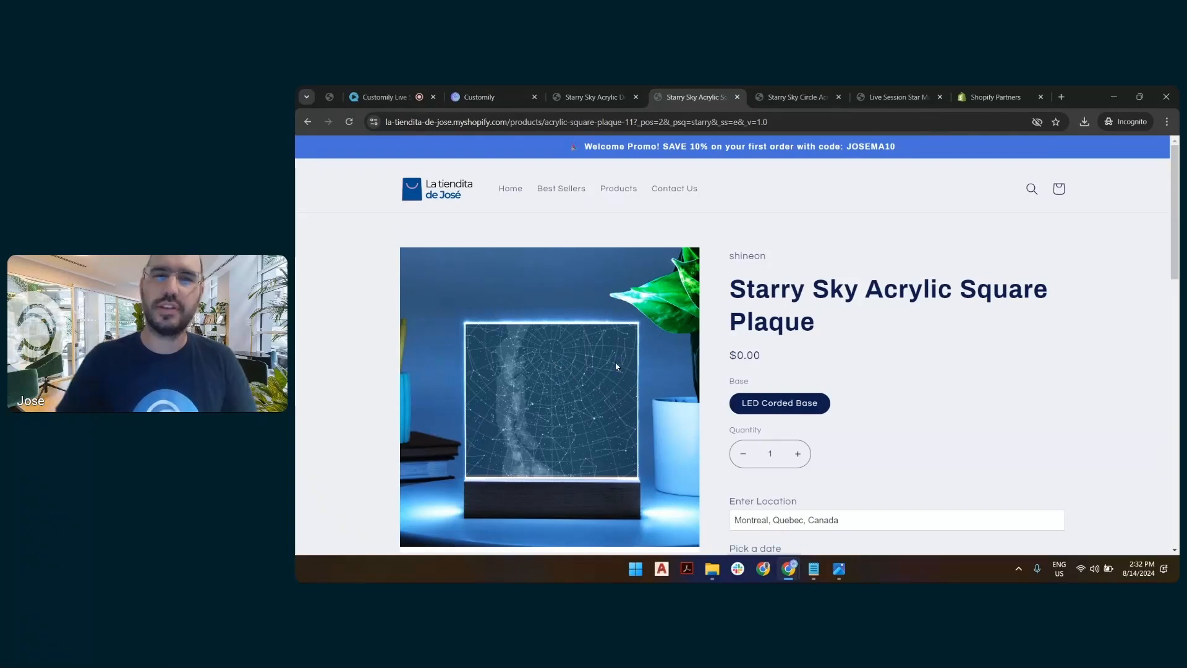
click(483, 91)
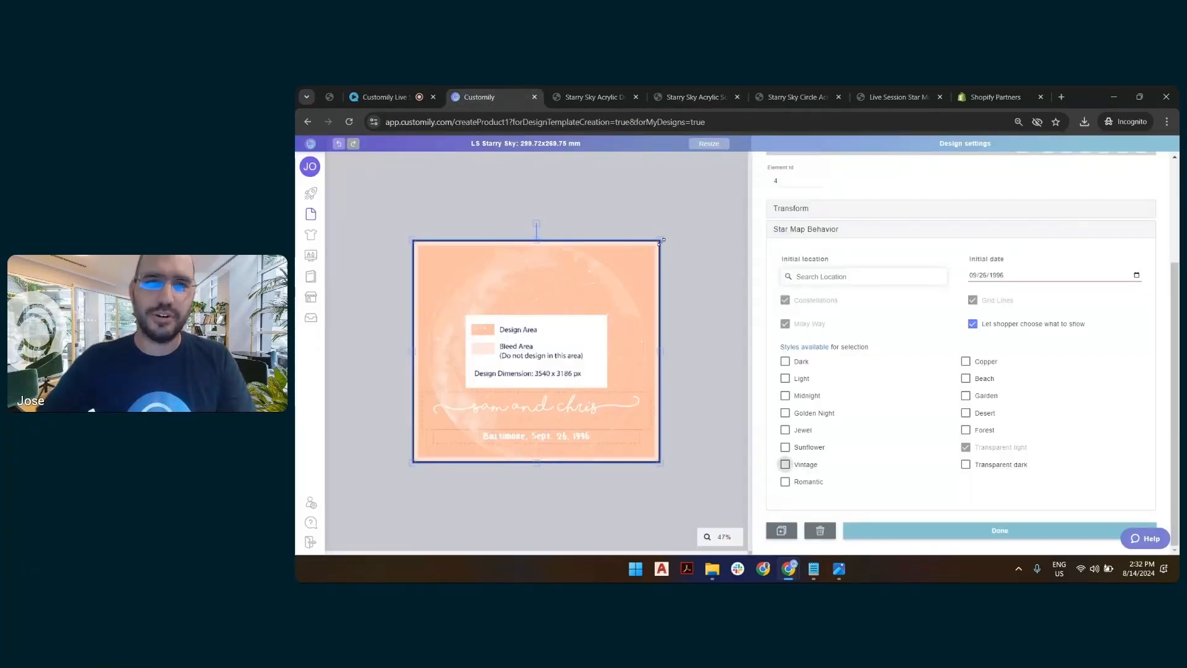
drag(661, 238, 728, 180)
click(736, 211)
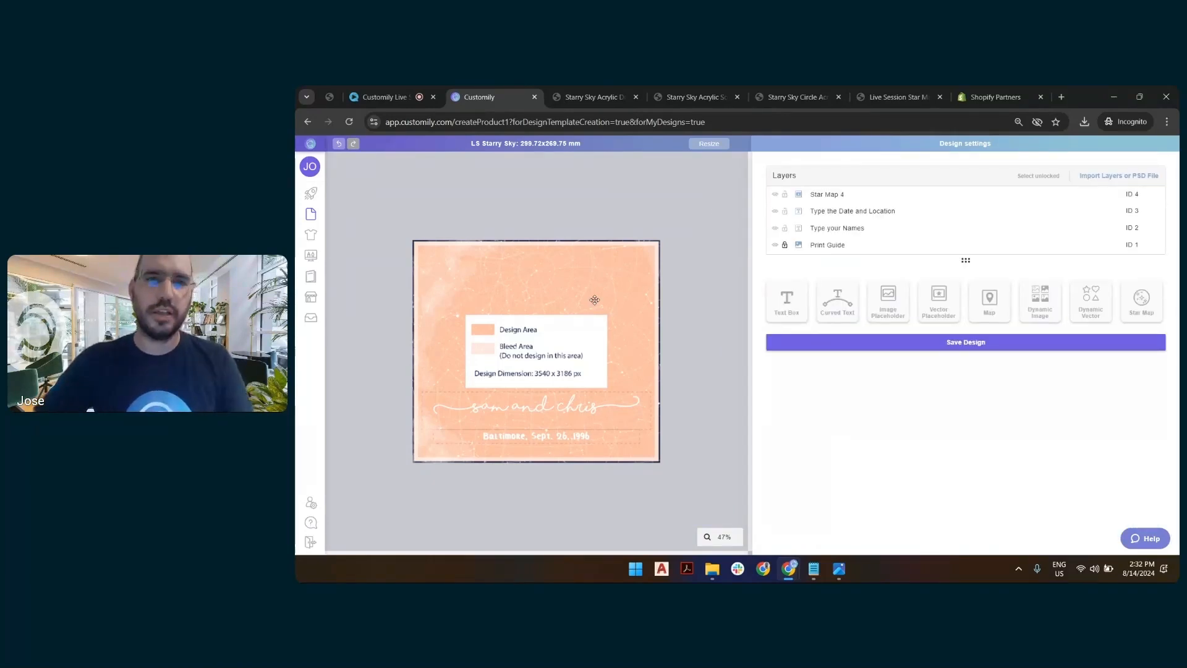
Select all unlocked layers to check their bounds against the canvas, and undo the star map's enlargement.
scroll(594, 300, down, 2)
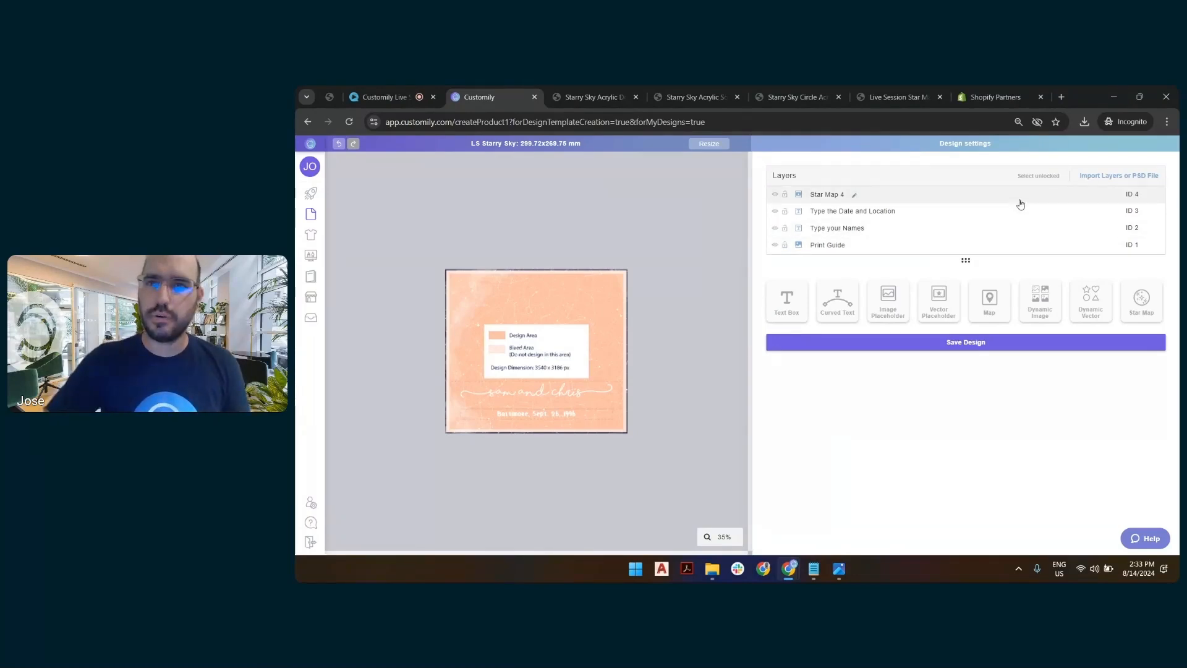
click(1043, 177)
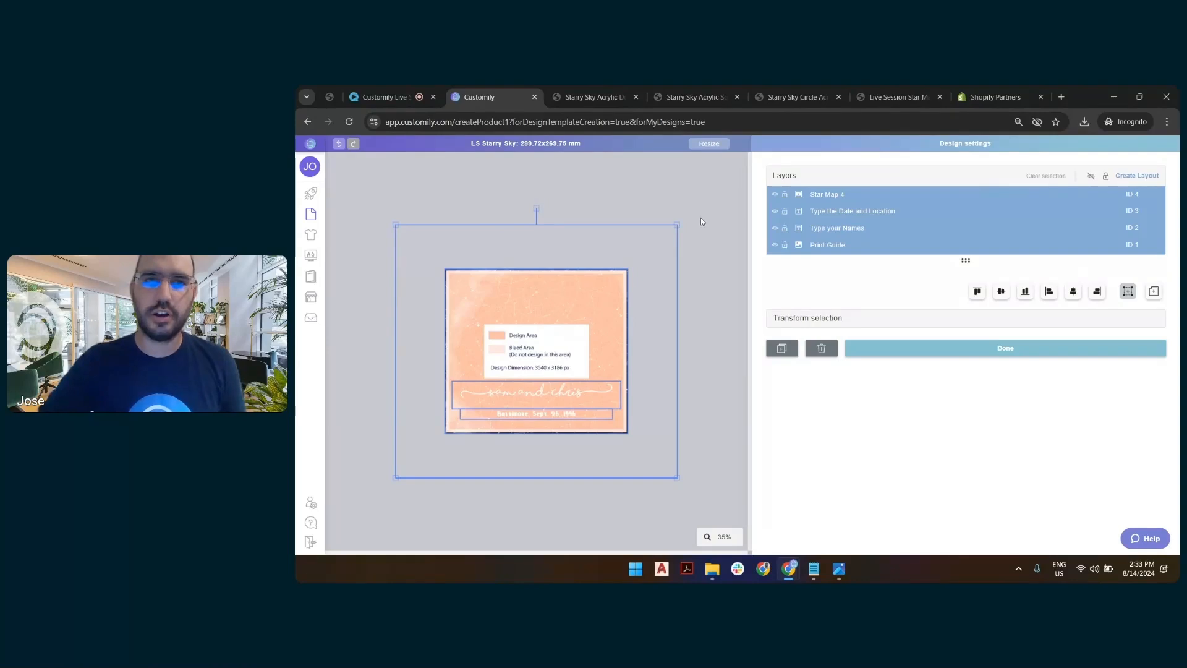
click(707, 246)
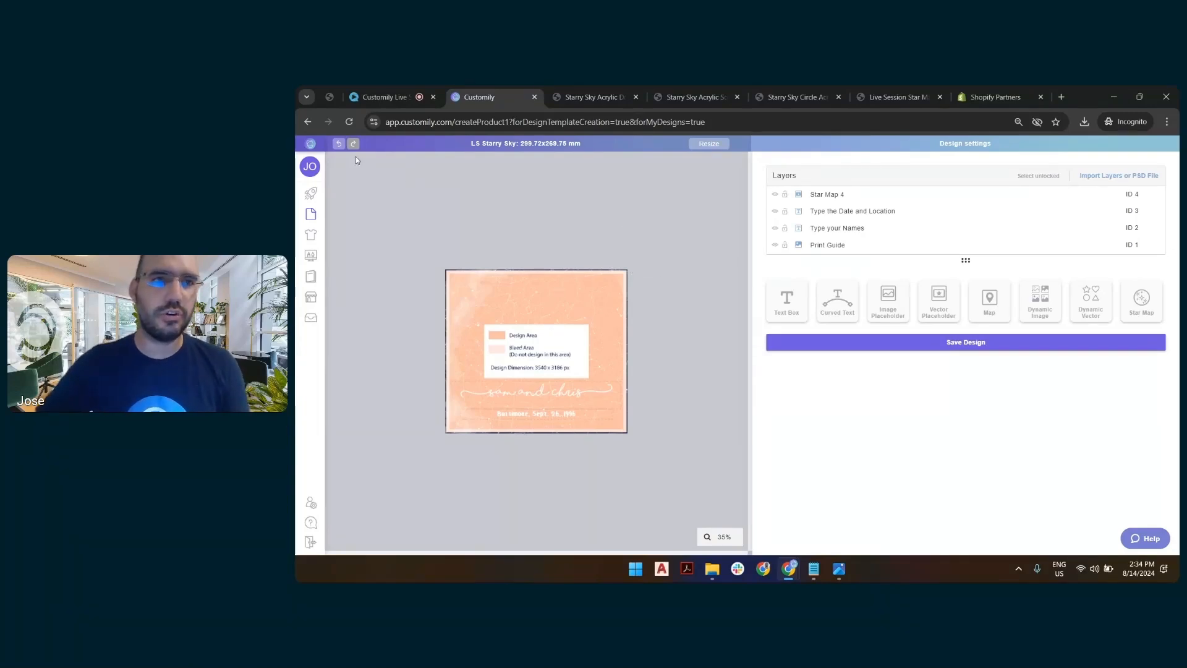
click(338, 148)
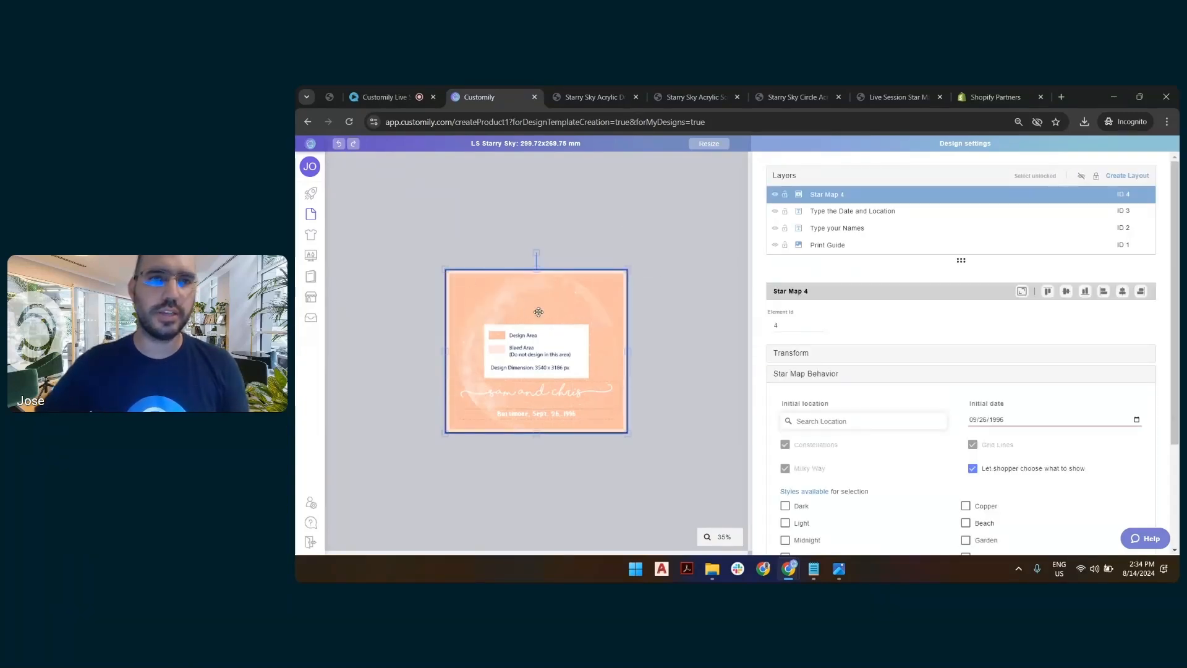
click(540, 469)
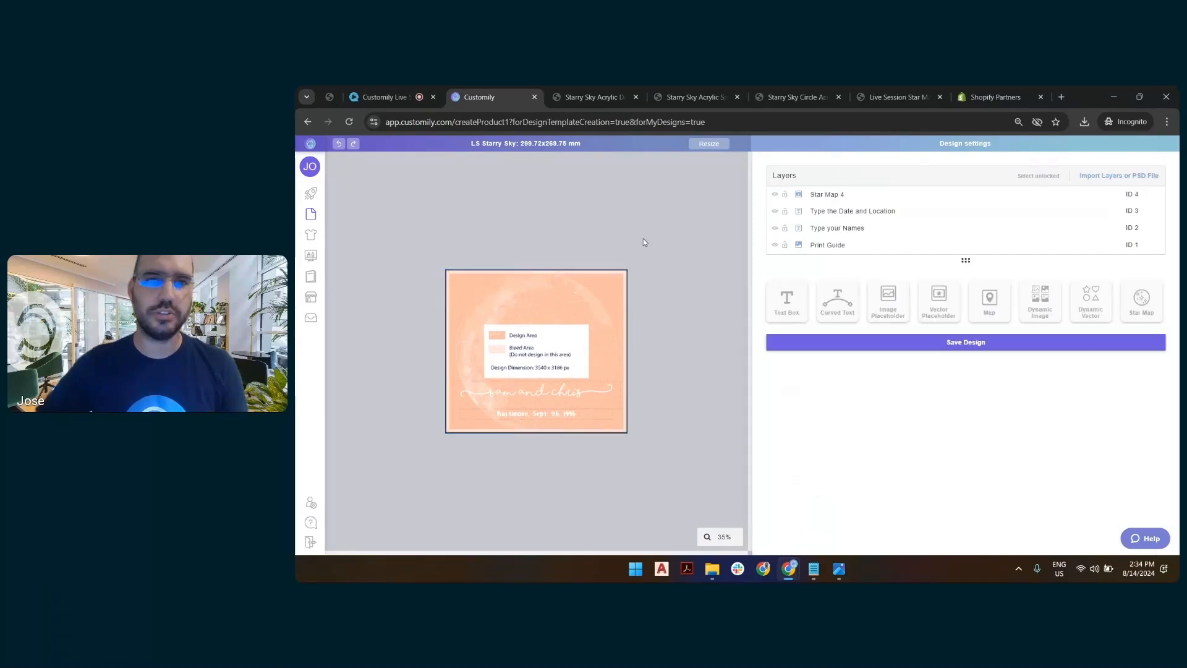
Examine how all the unlocked layers fit the canvas by selecting them together, and clear the selection.
click(1038, 177)
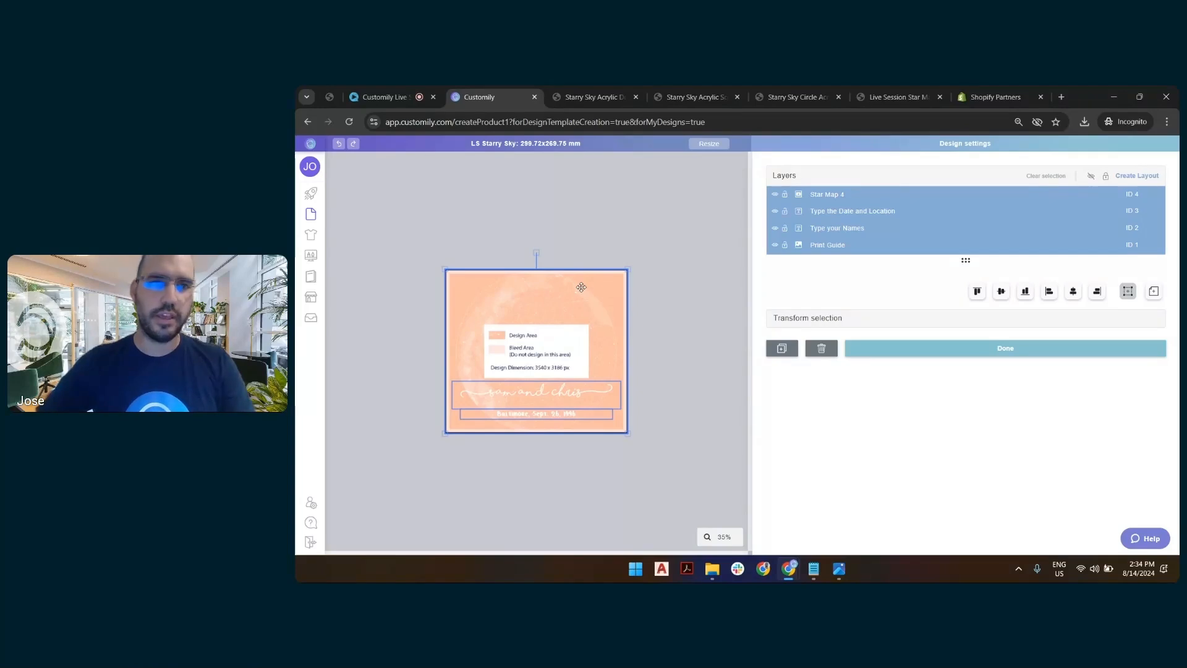
scroll(665, 296, up, 3)
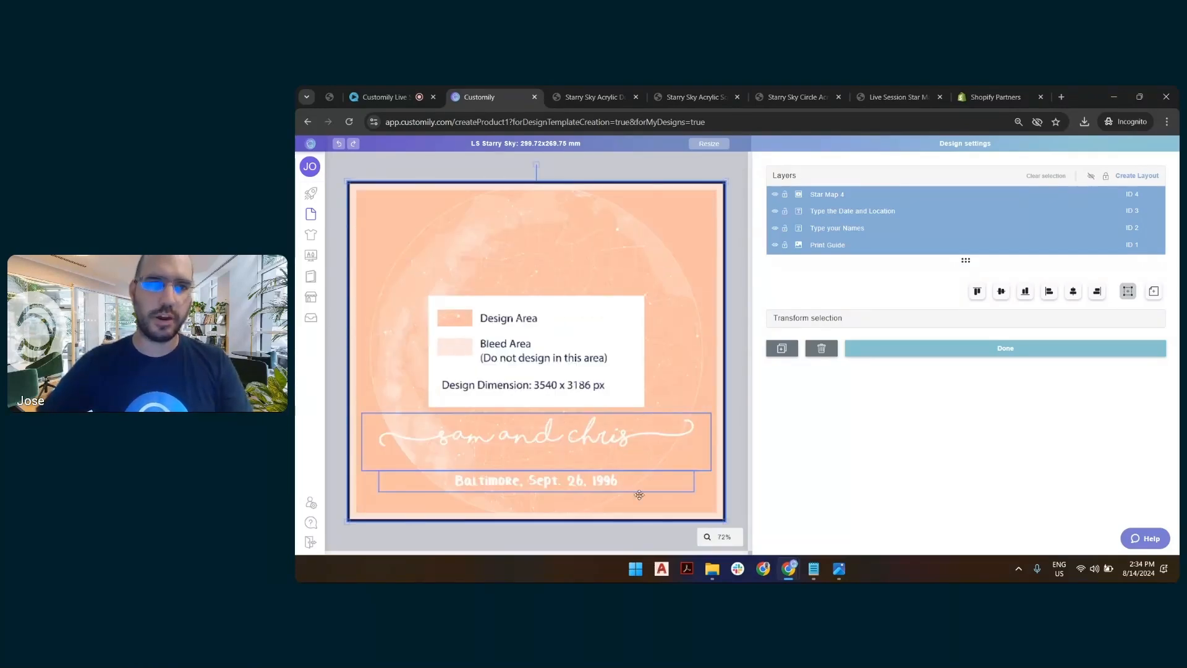
click(715, 171)
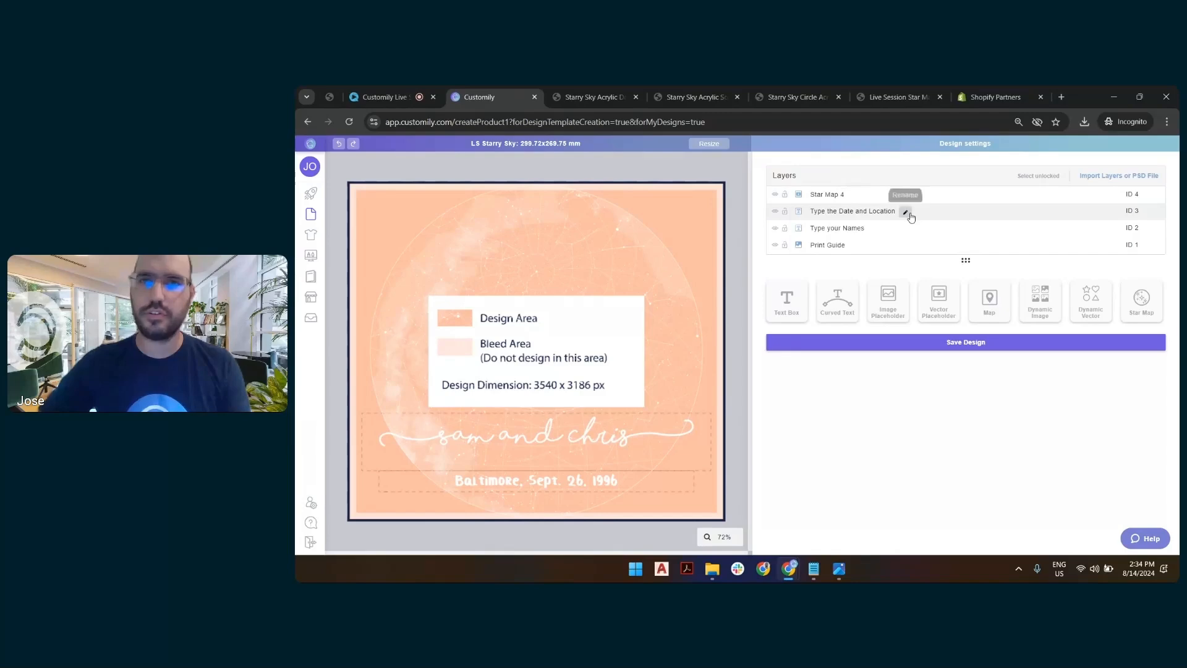
Compare the design with the Print Guide layer hidden and shown, and check the outlines of all layers on the canvas.
click(776, 246)
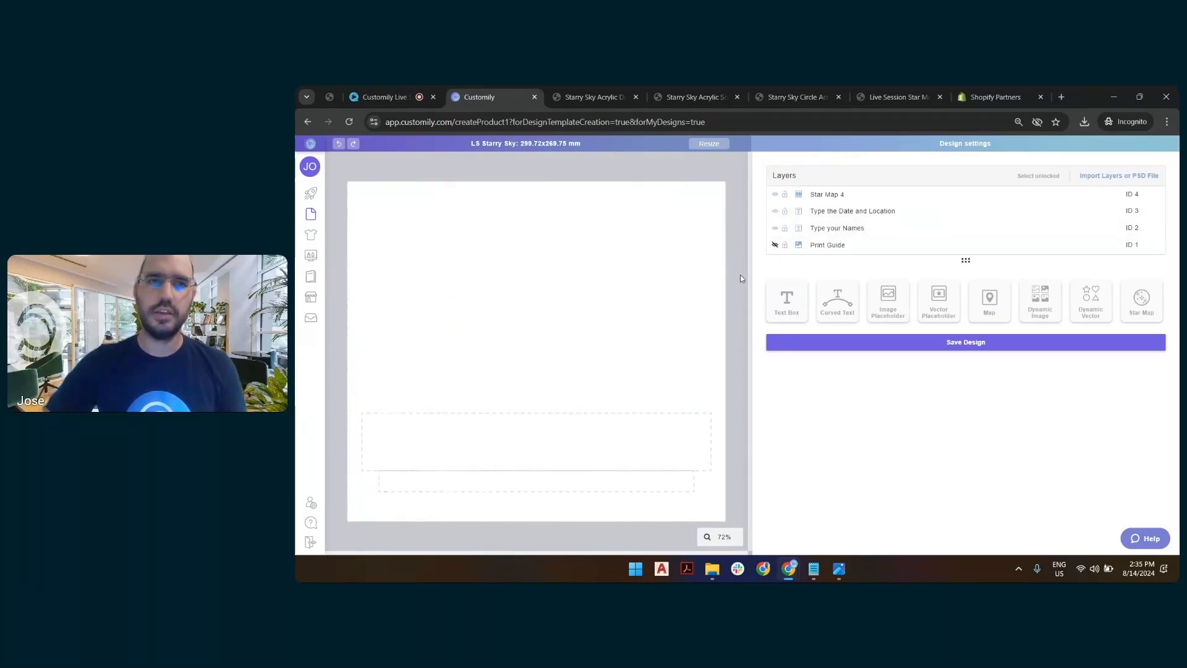
click(774, 245)
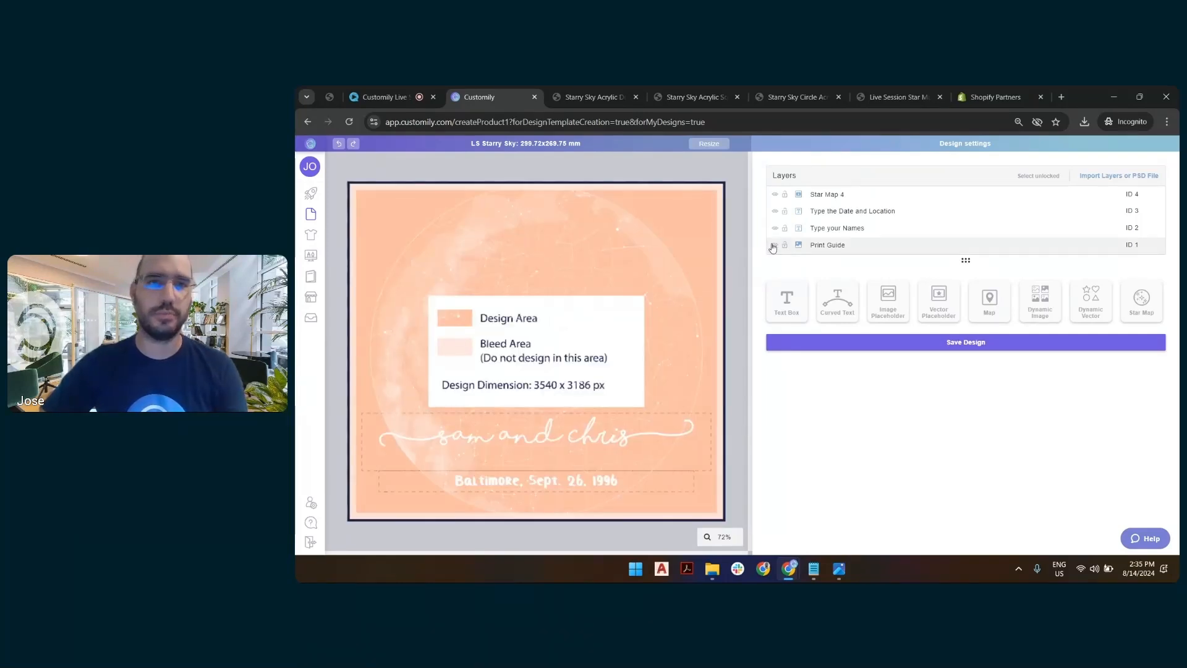
click(774, 245)
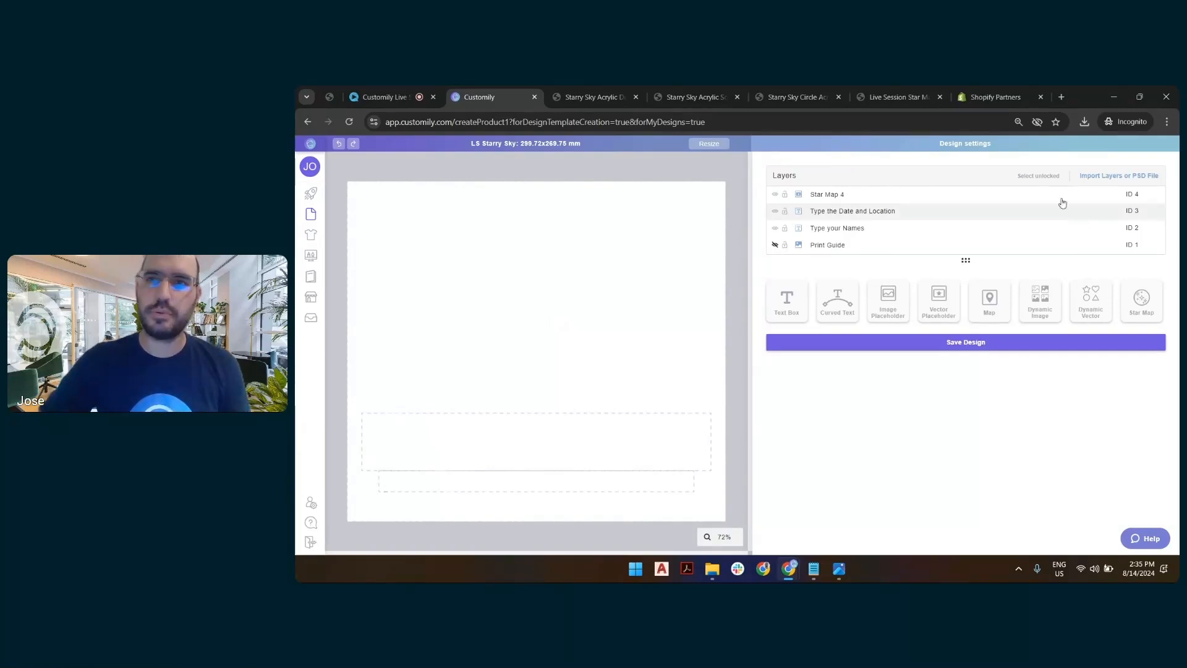
click(1043, 176)
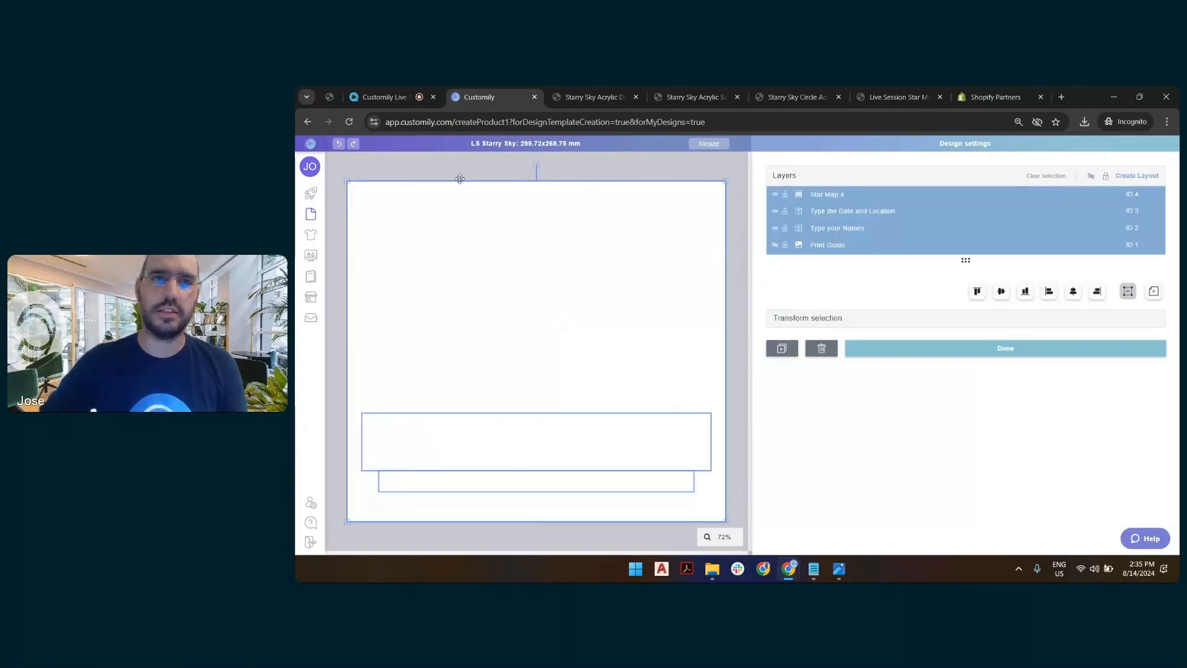
click(734, 168)
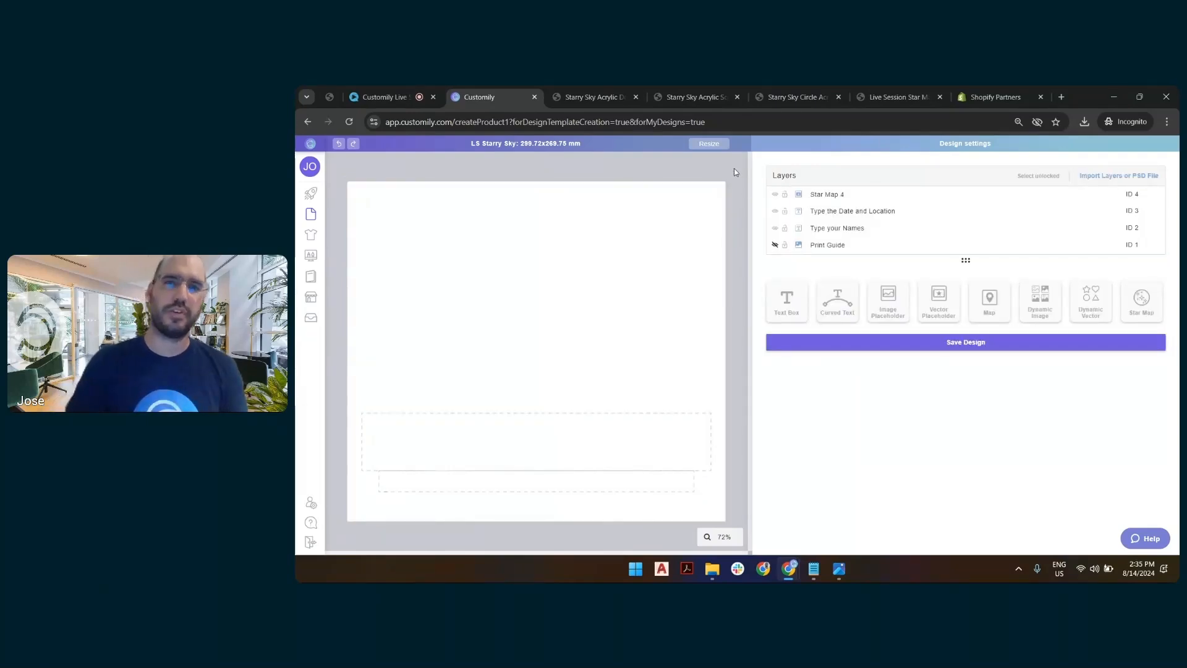
click(775, 245)
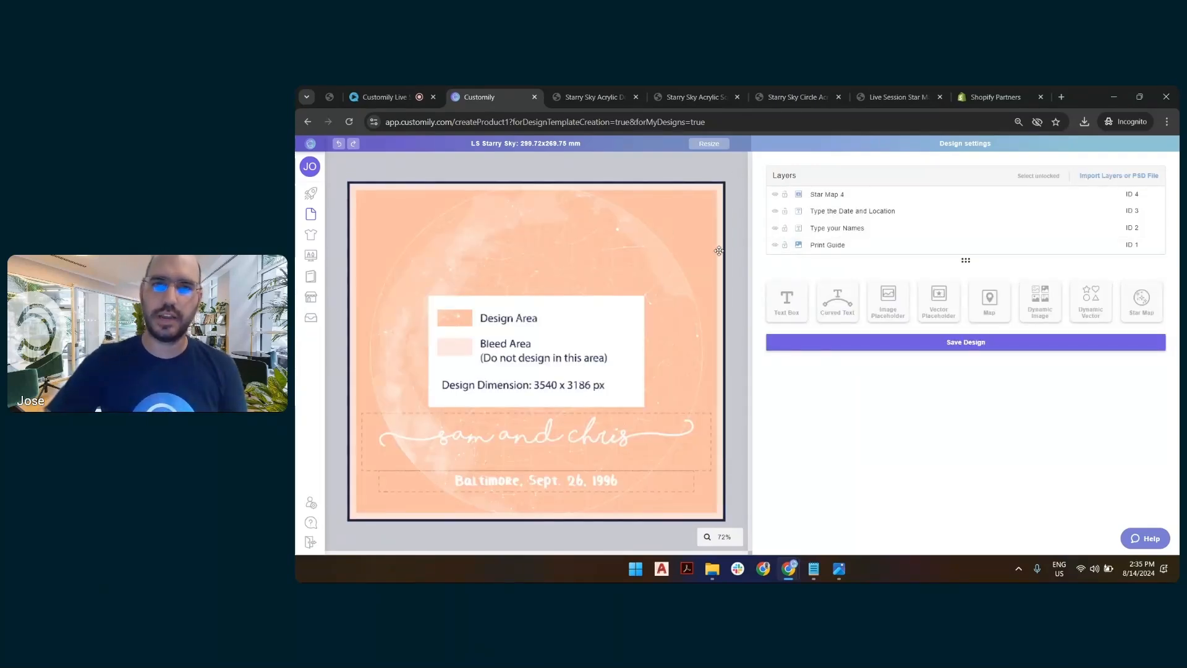
click(827, 245)
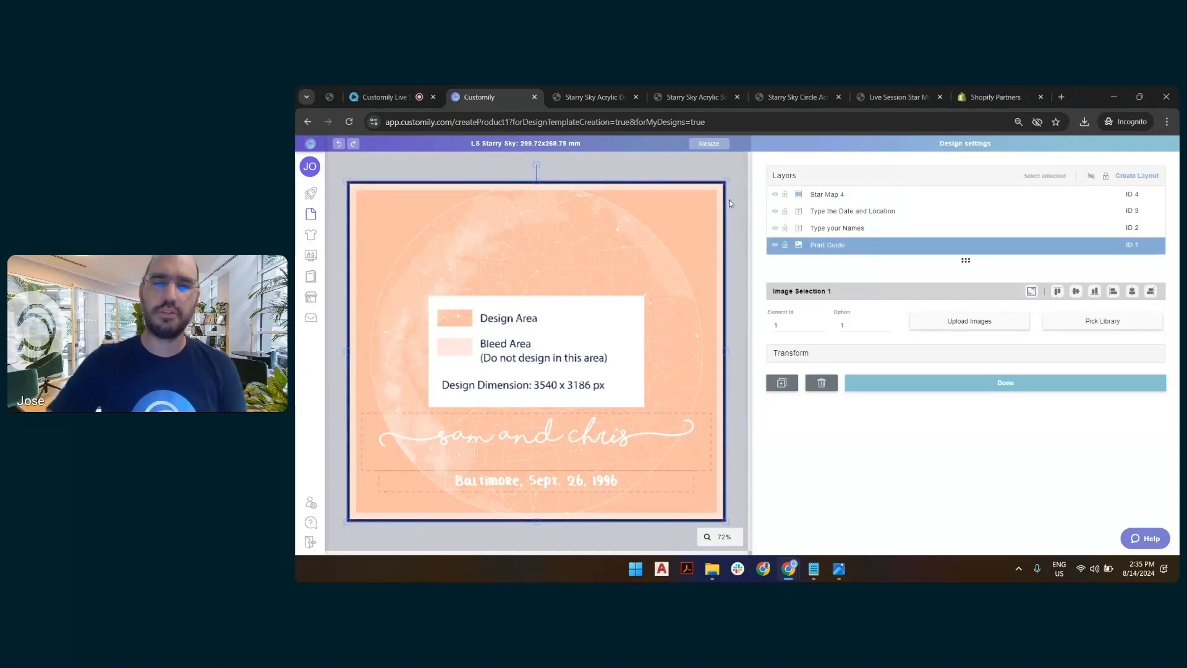
Hide the Print Guide layer, save the LS Starry Sky design and close the save message.
click(775, 245)
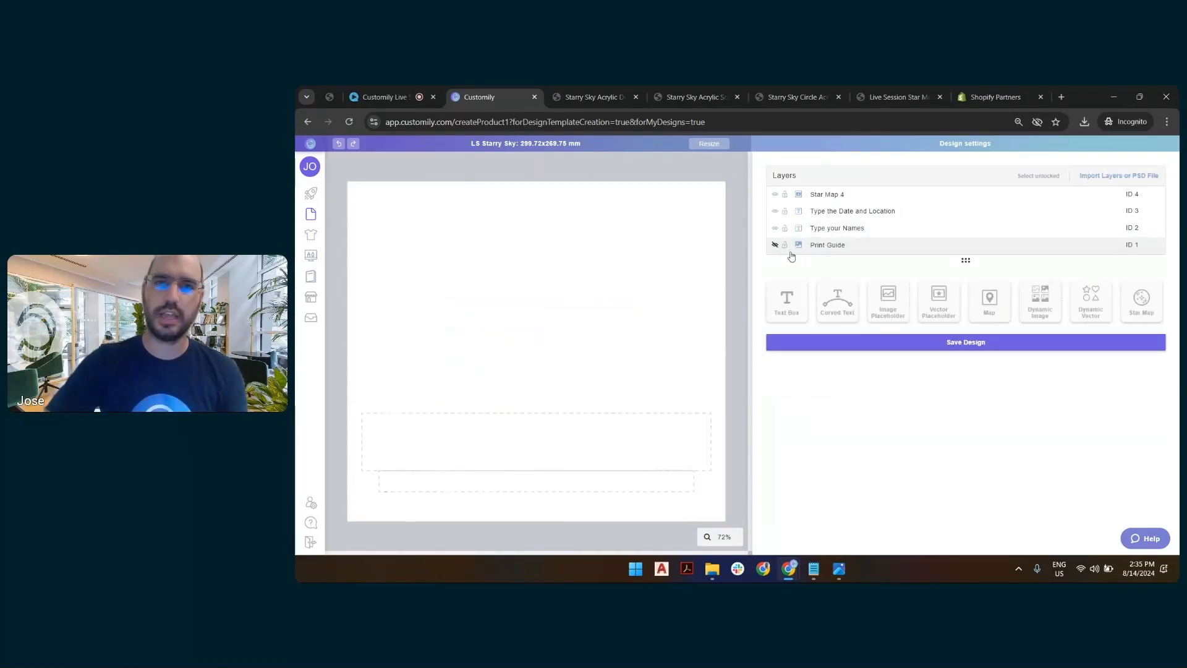
click(863, 347)
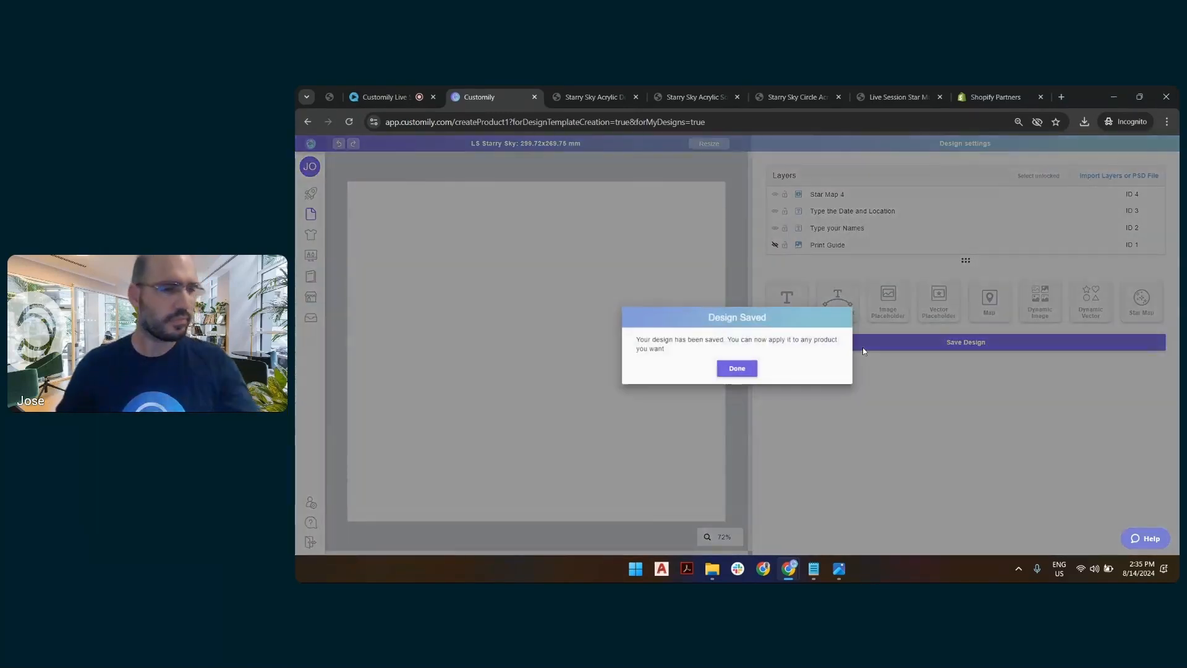
click(739, 370)
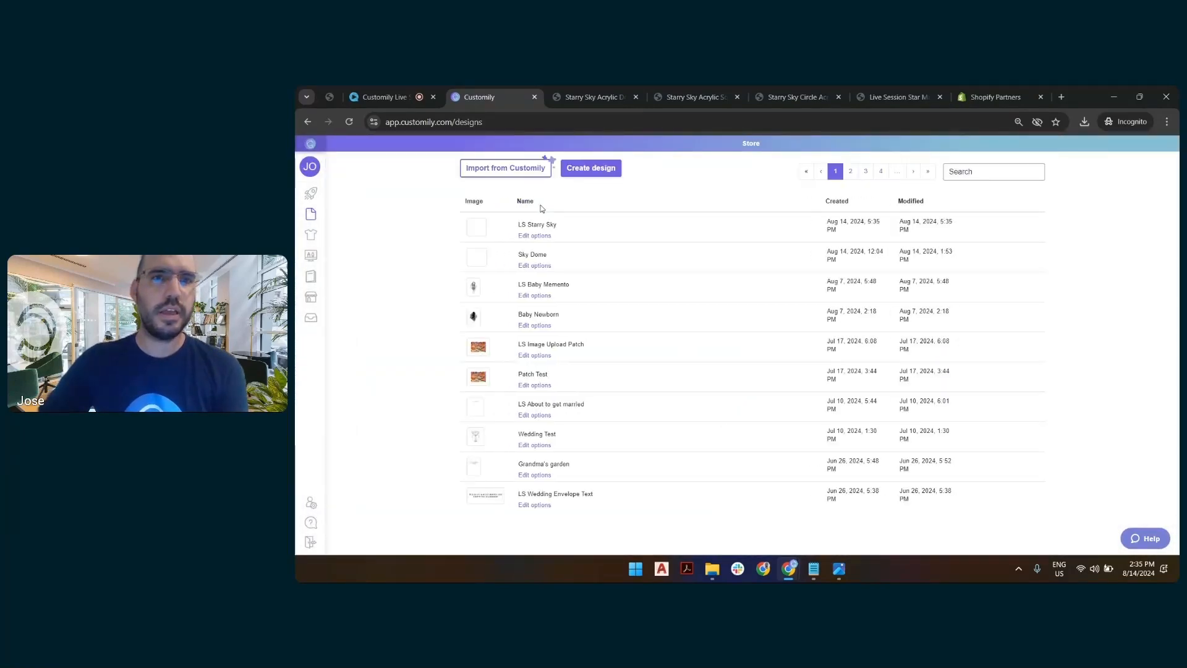
Start a new print-on-demand product from Shine On using the Acrylic Square Plaque.
click(307, 197)
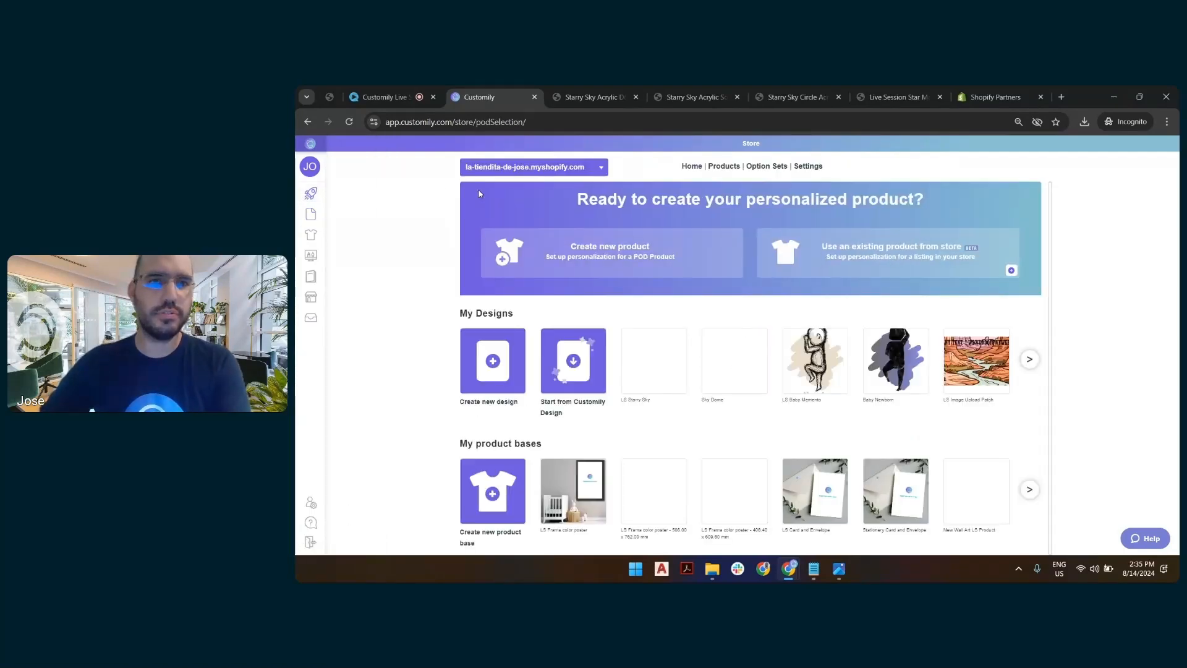
click(630, 239)
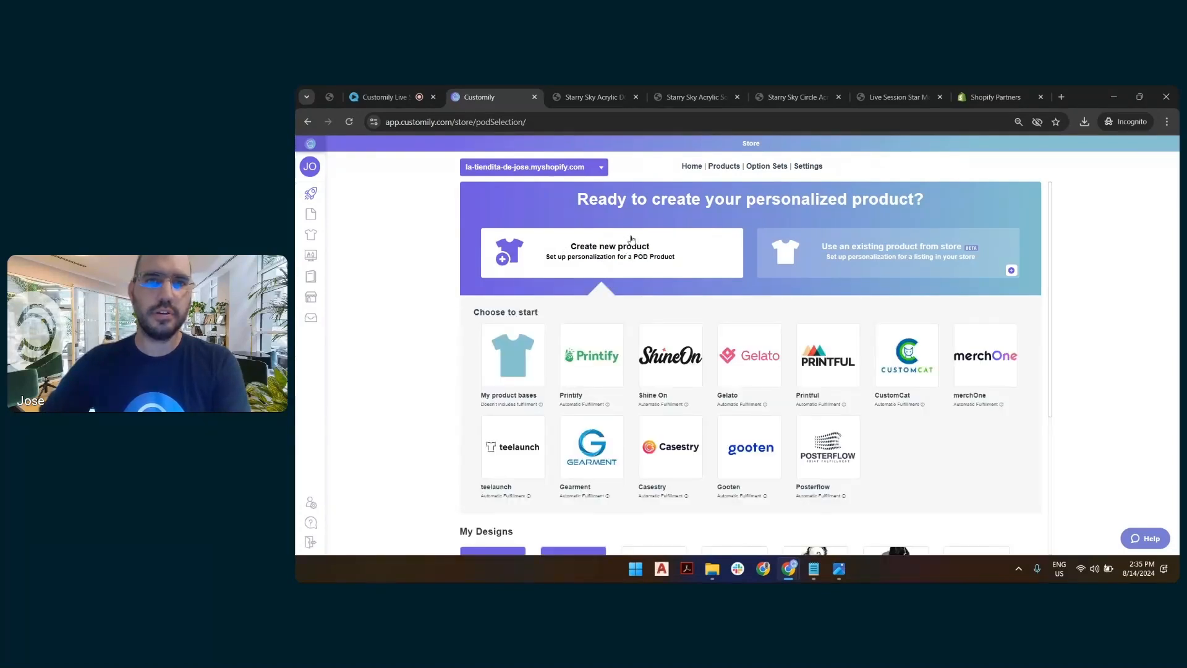
click(672, 340)
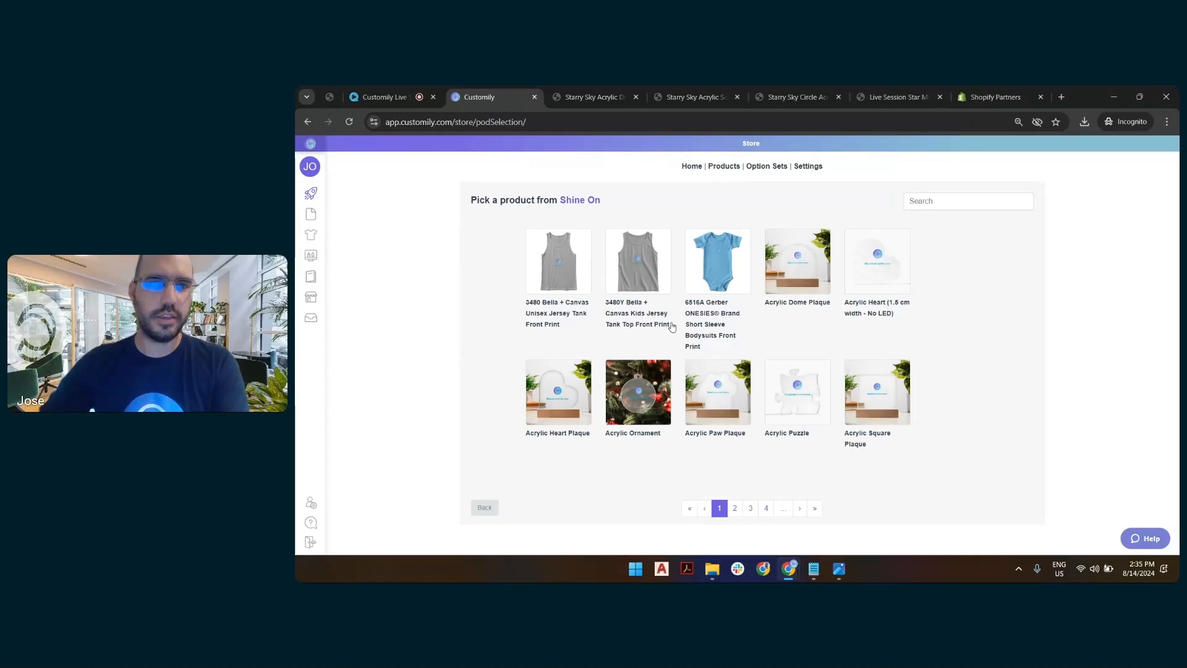
click(884, 374)
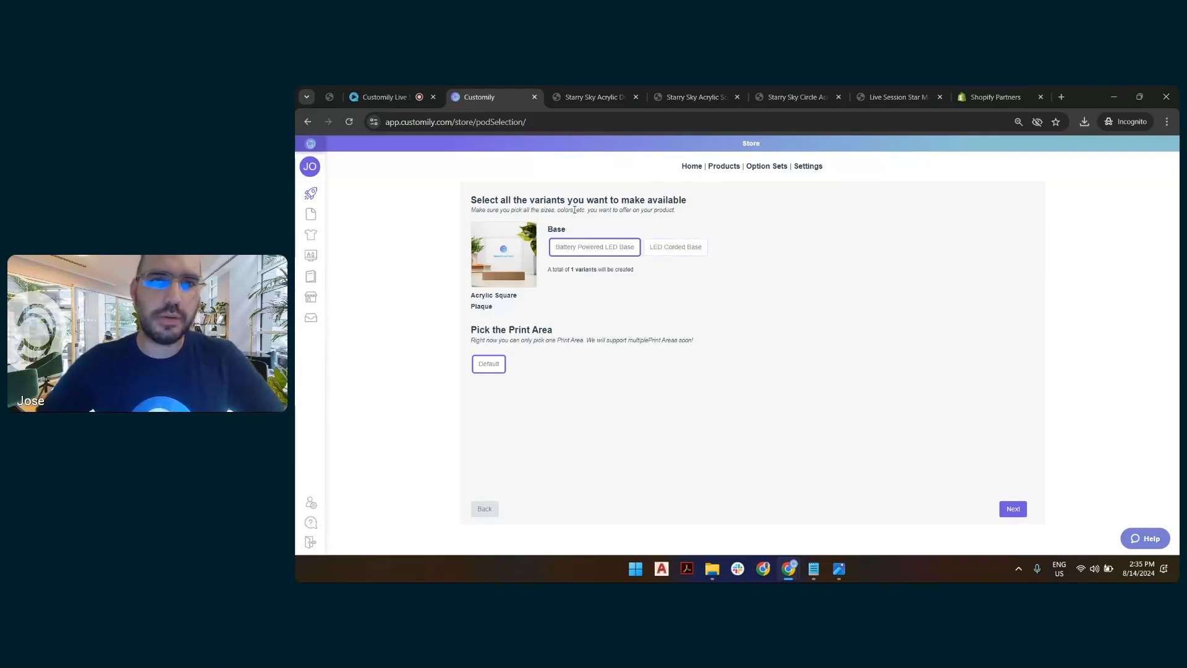
Make only the LED Corded Base variant available for the Acrylic Square Plaque.
click(675, 252)
click(620, 254)
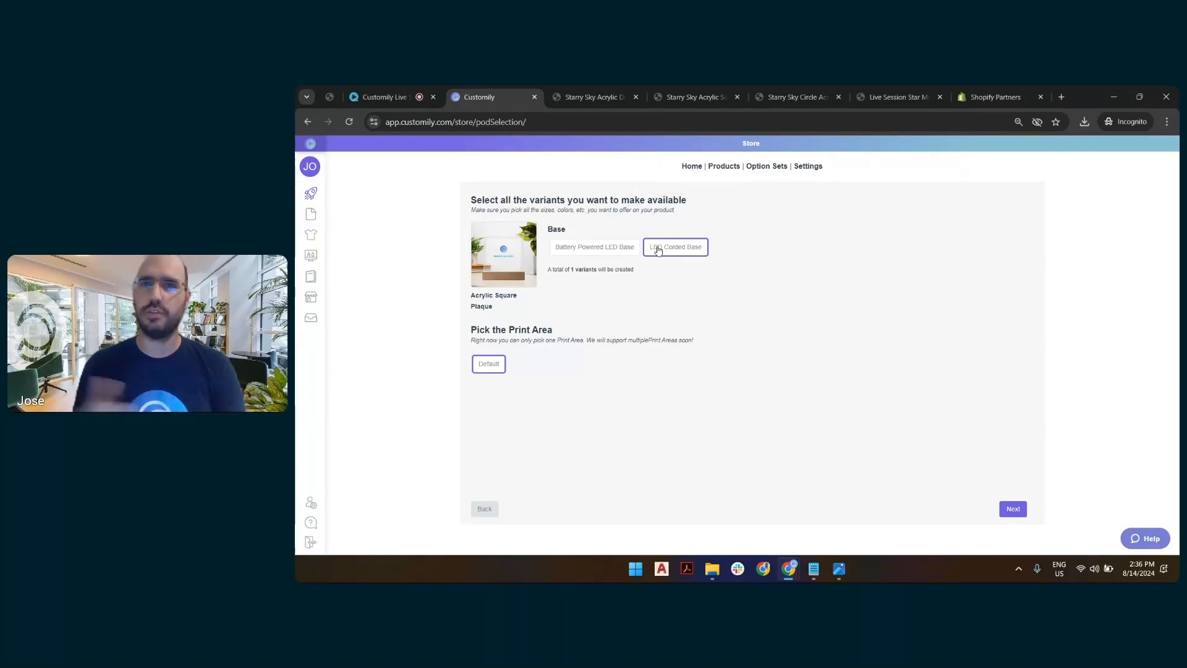
click(614, 247)
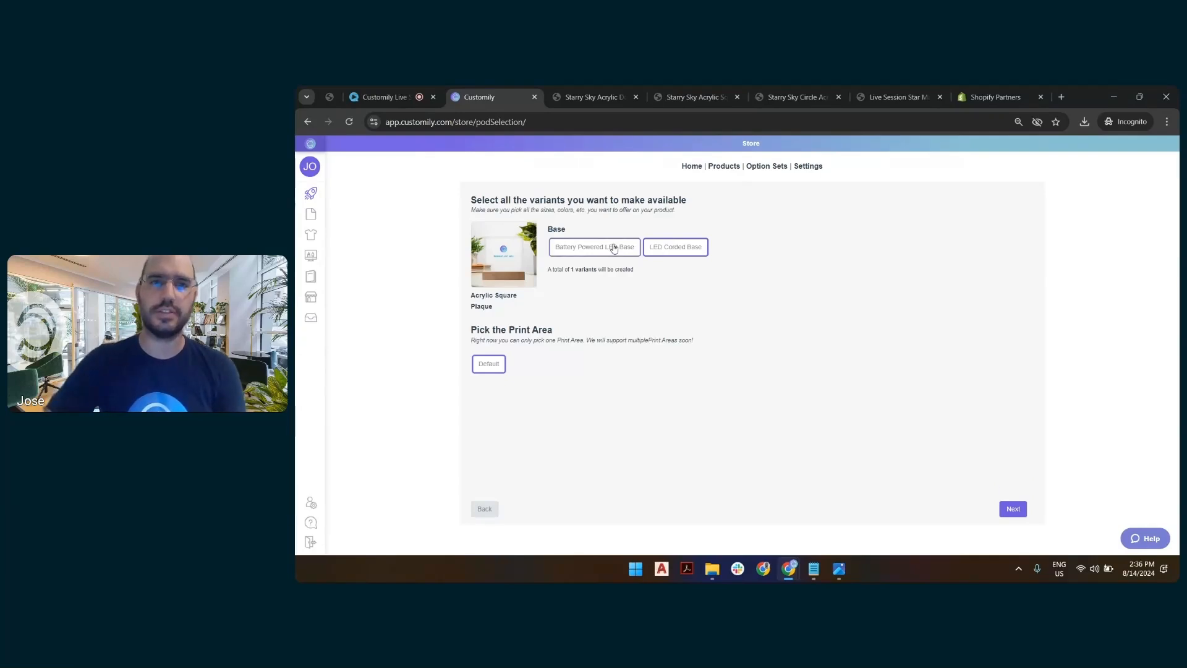
click(674, 248)
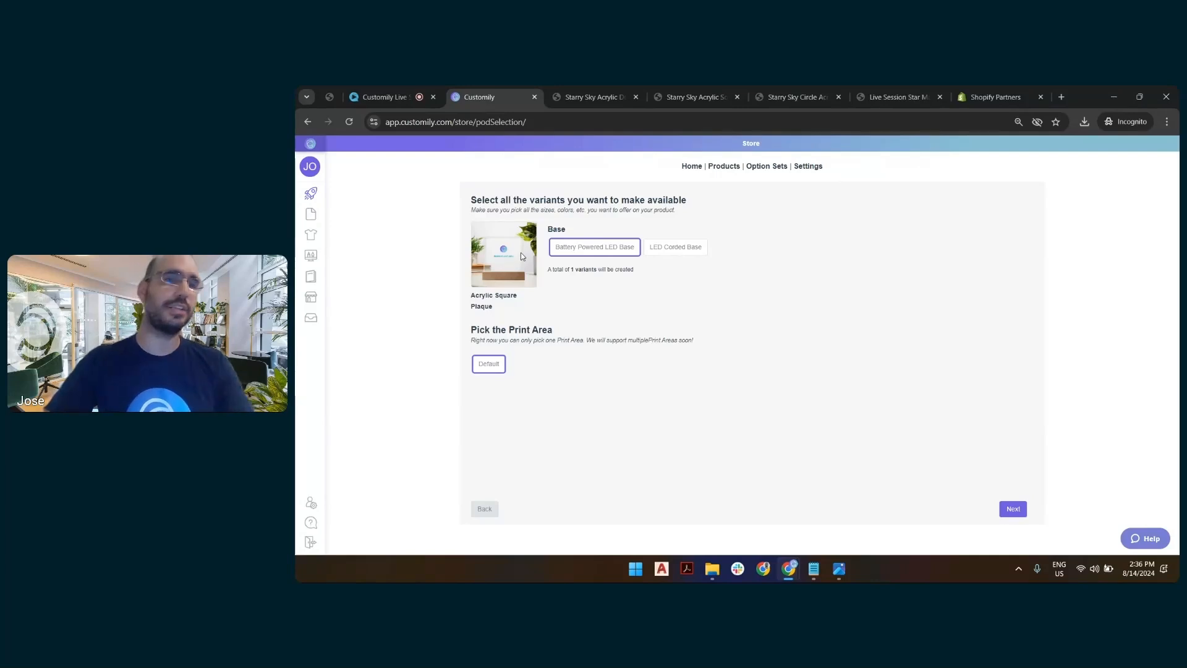
click(680, 247)
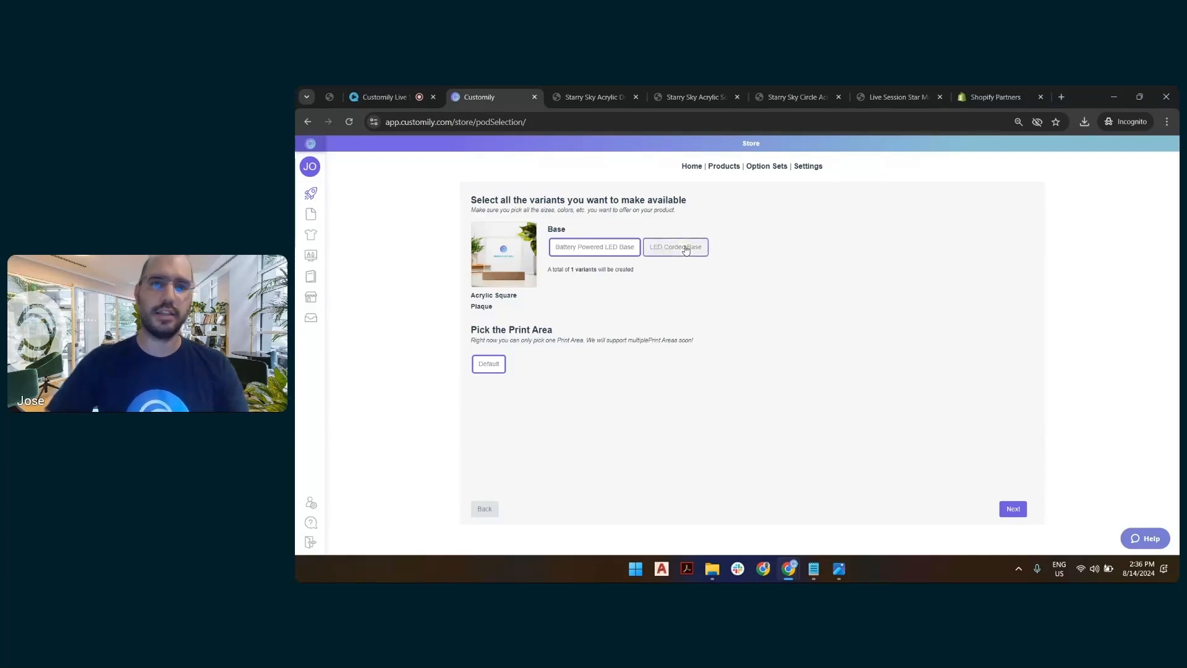
click(625, 247)
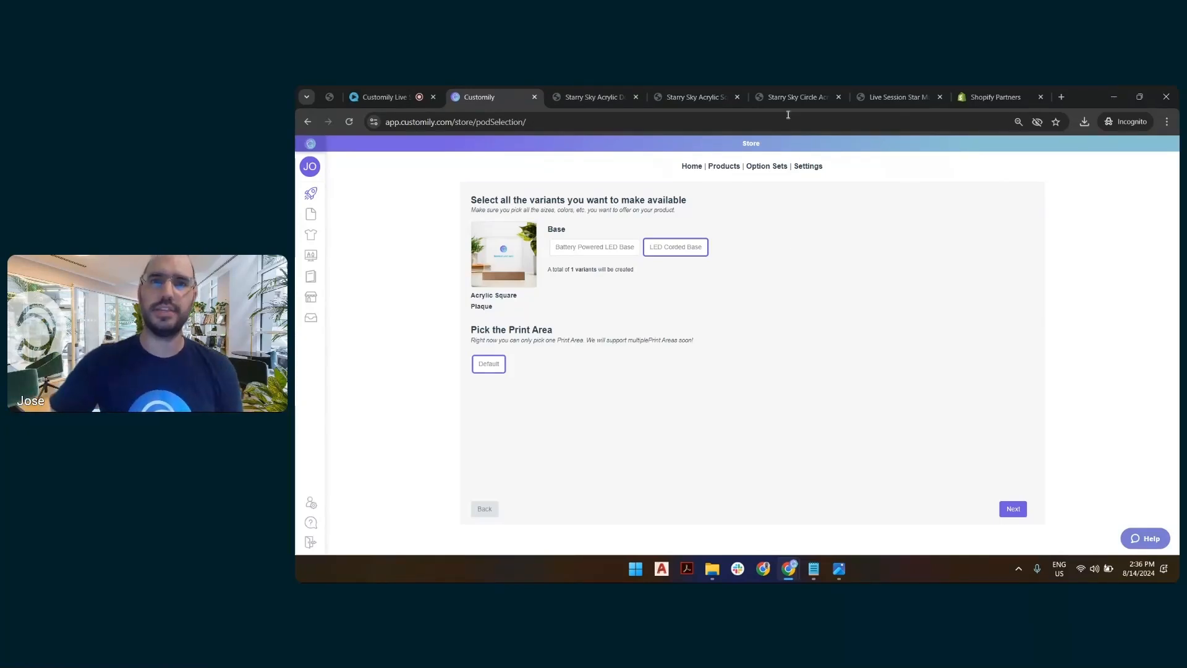
Examine the storefront pages of the Starry Sky Acrylic Square Plaque and Circle Acrylic Plaque to compare their bases, and return to the variant selection.
click(694, 97)
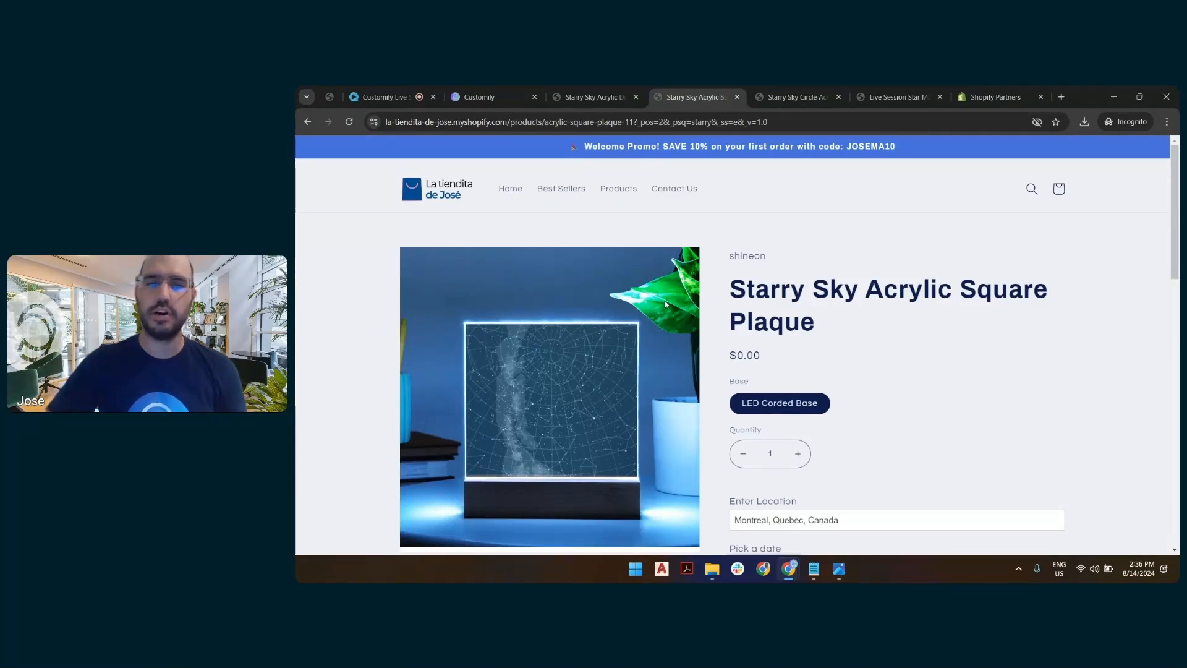
click(510, 97)
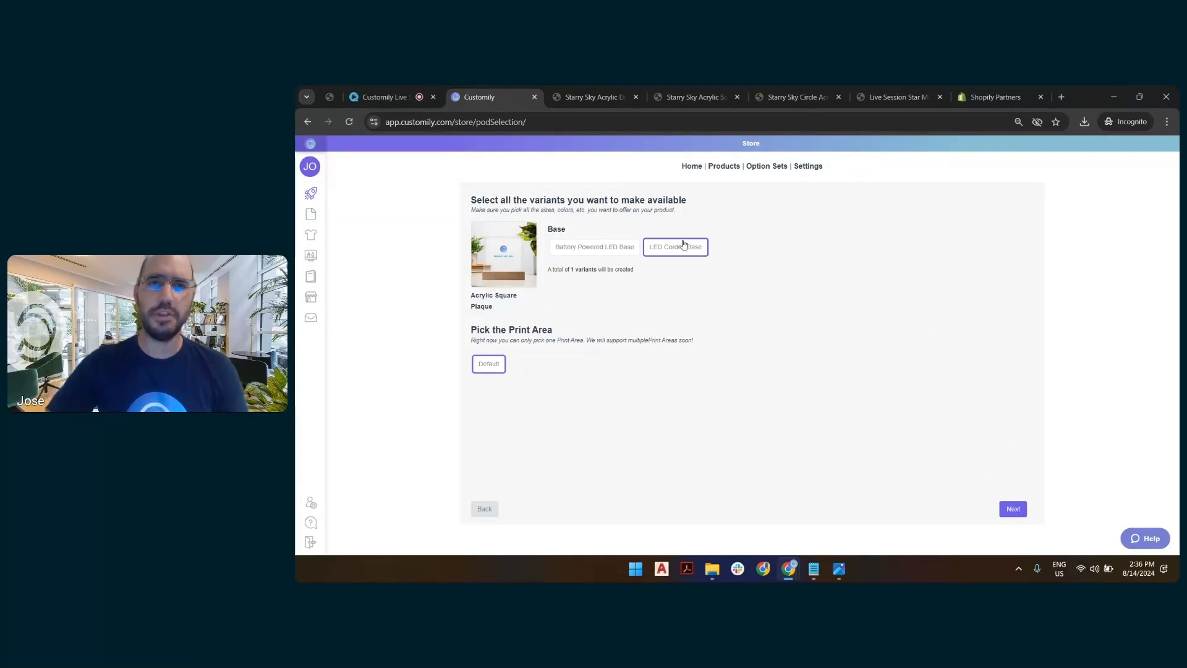
click(606, 248)
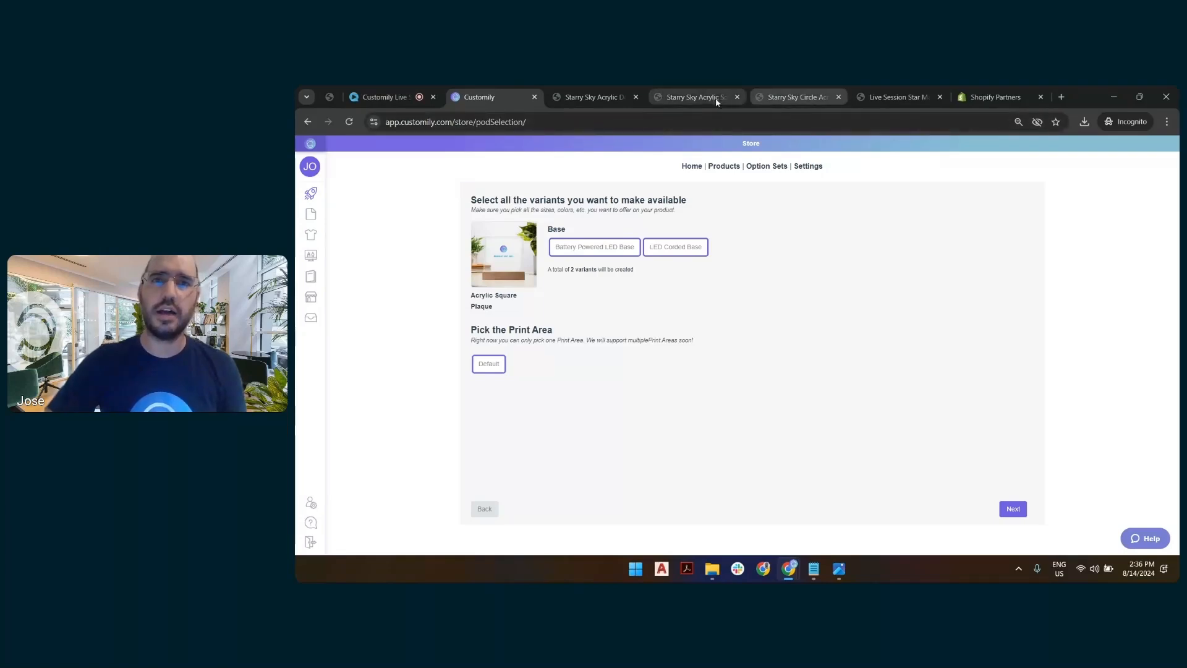
click(692, 97)
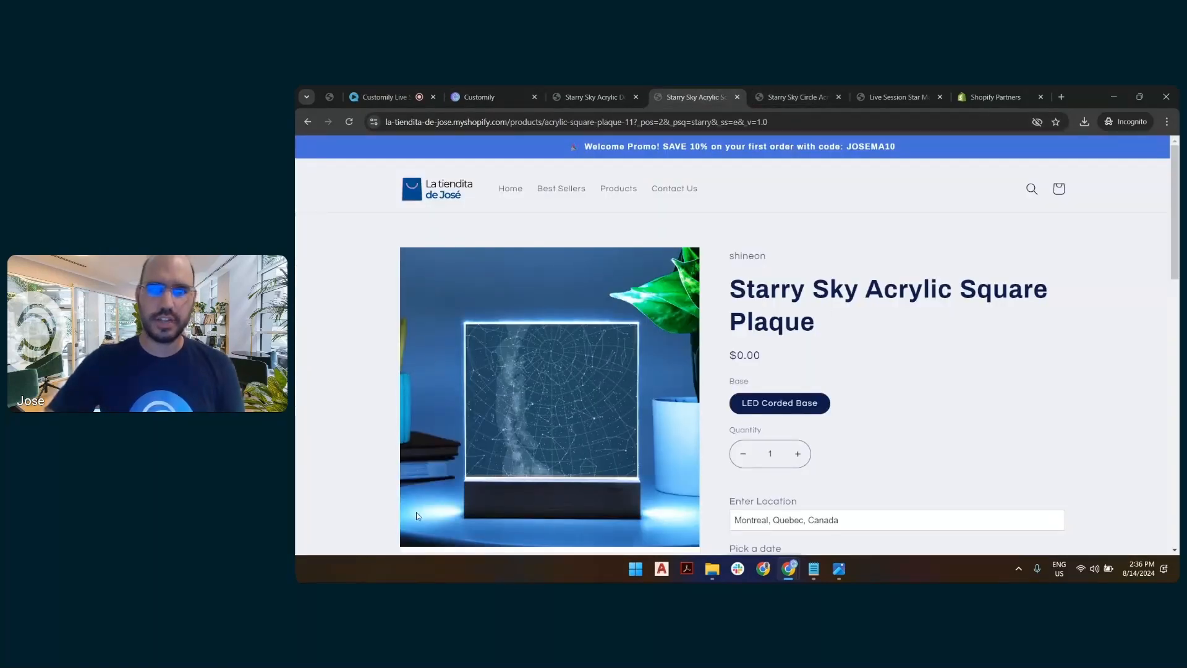
scroll(600, 483, down, 1)
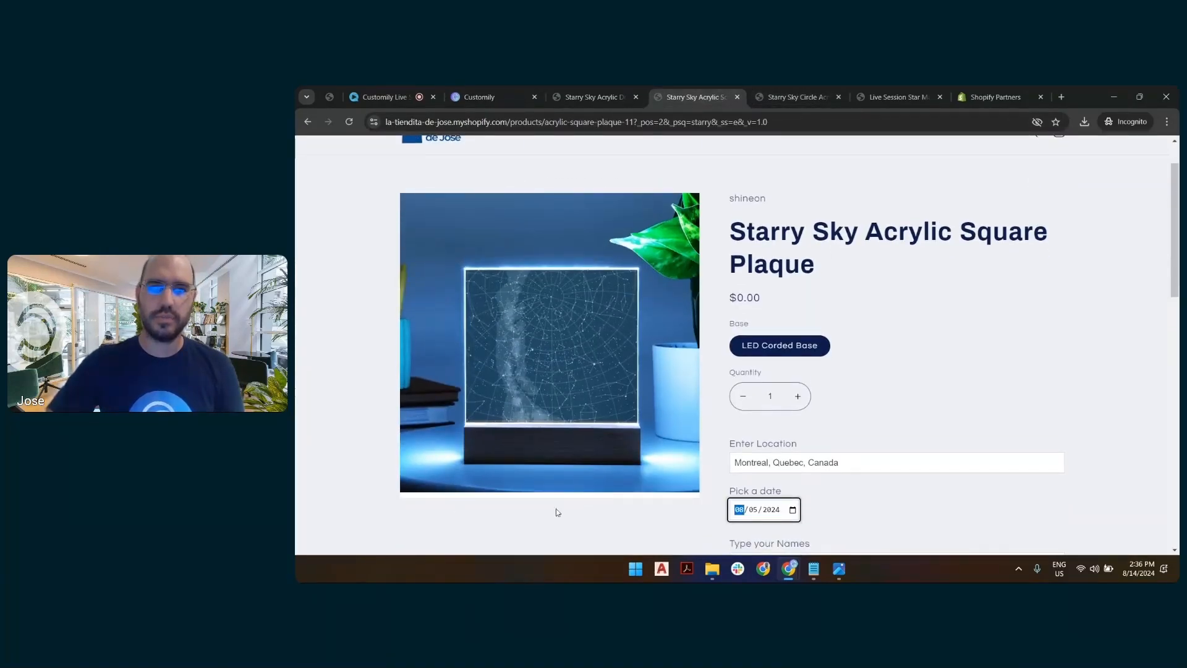
key(ctrl+Tab)
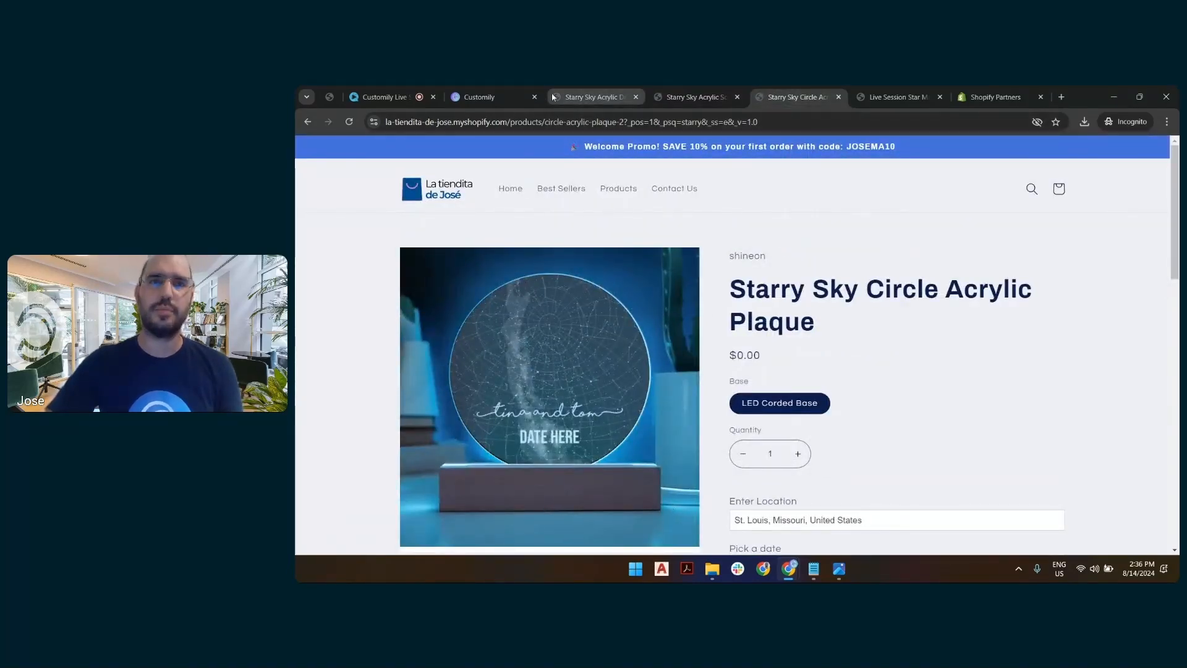
click(513, 89)
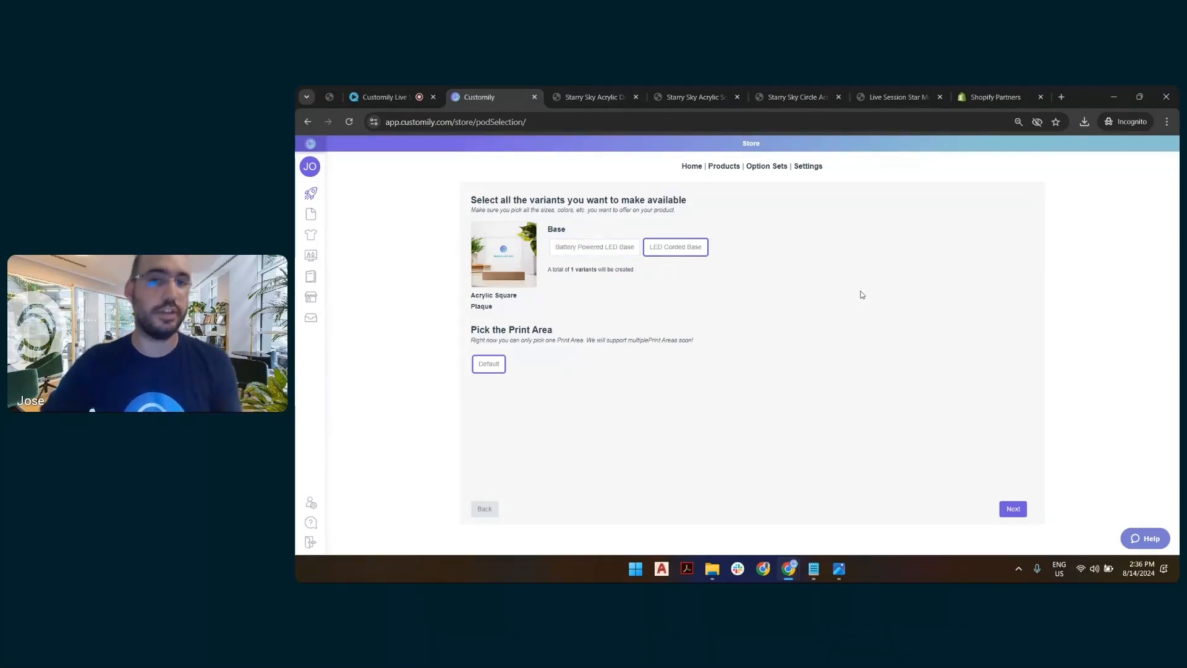
Accept the variant and default print area, search your own designs for "starry" and apply the LS Starry Sky design.
click(1012, 508)
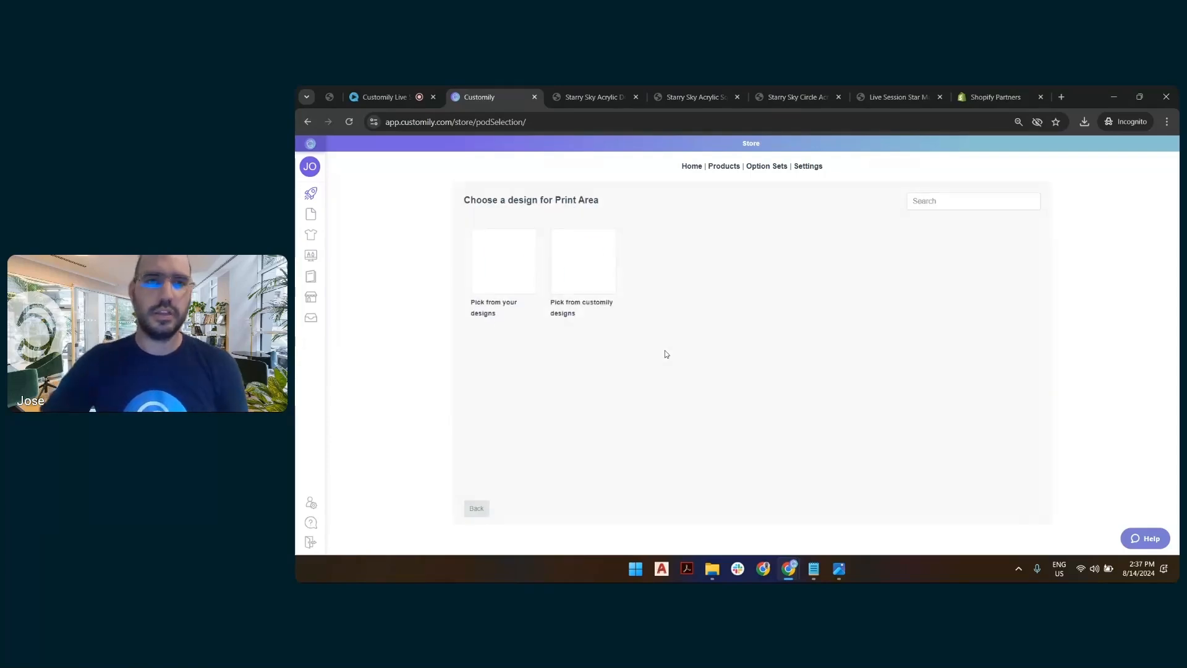
click(507, 264)
click(965, 199)
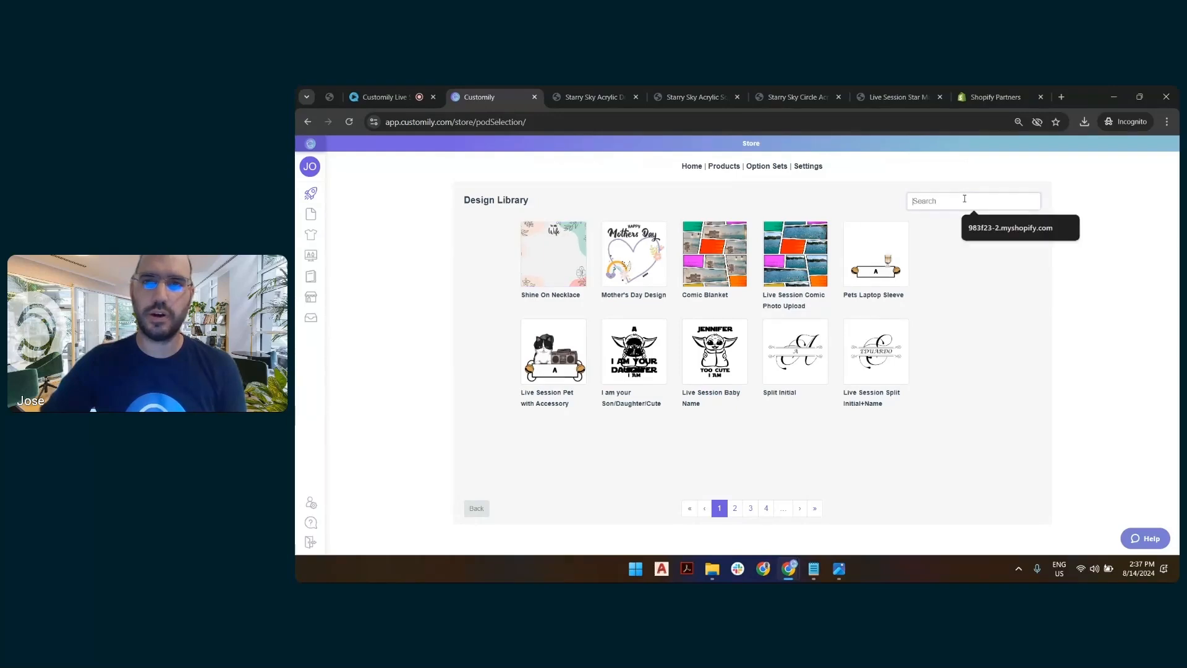
text(sta)
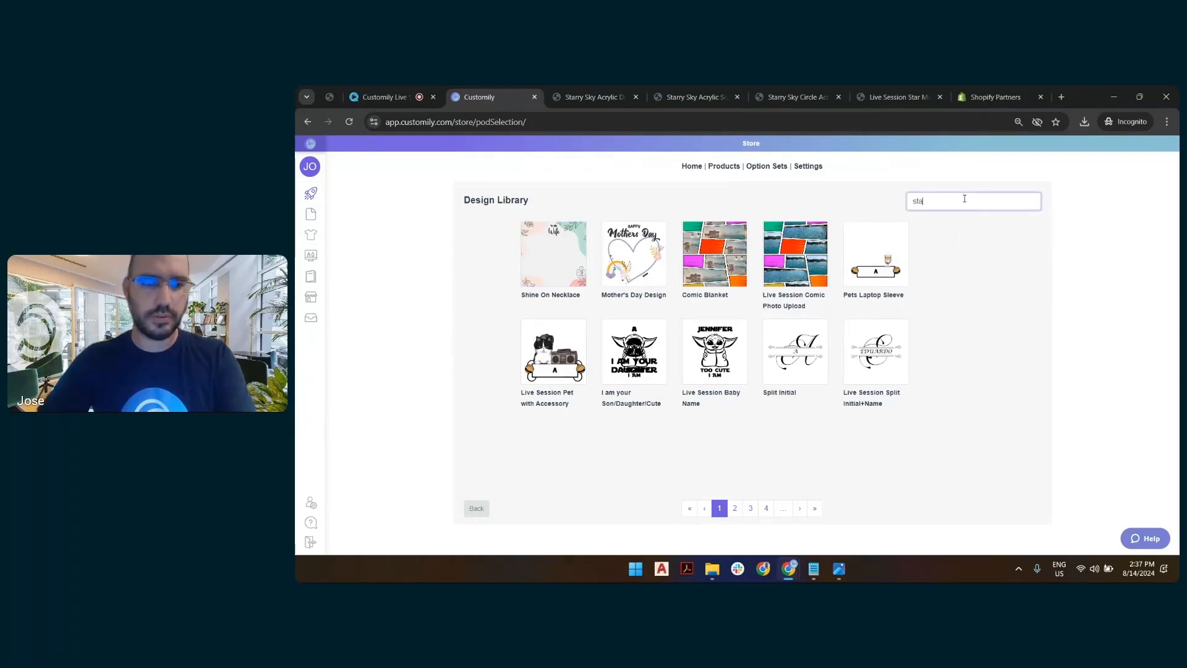
text(rry)
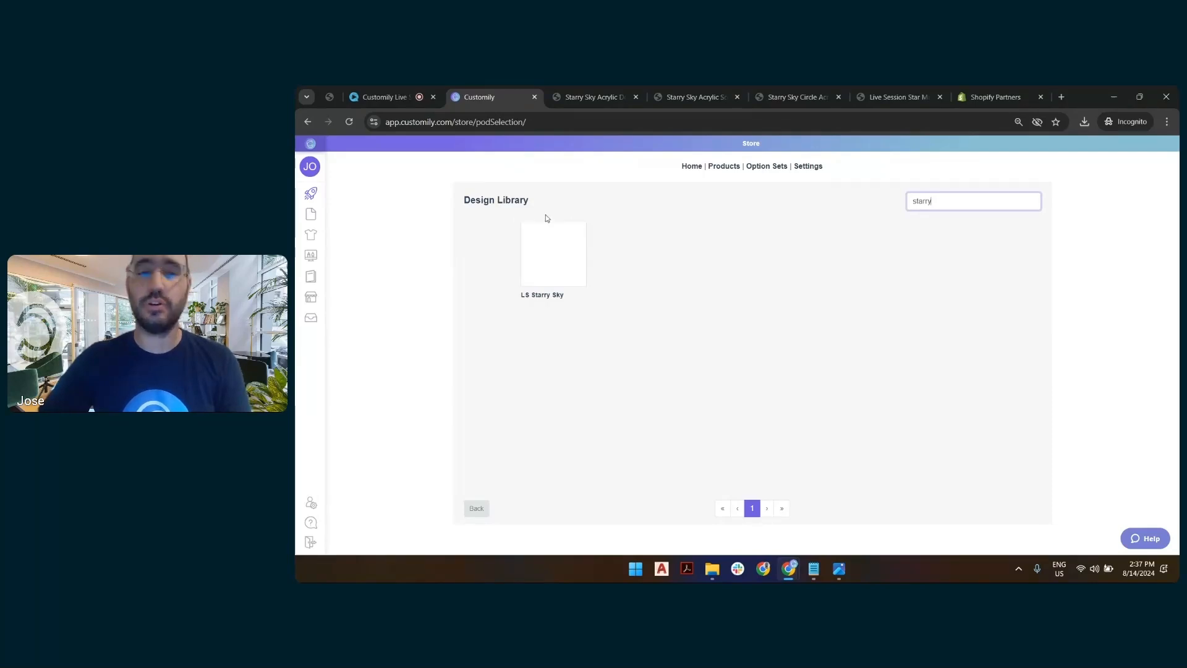
click(552, 248)
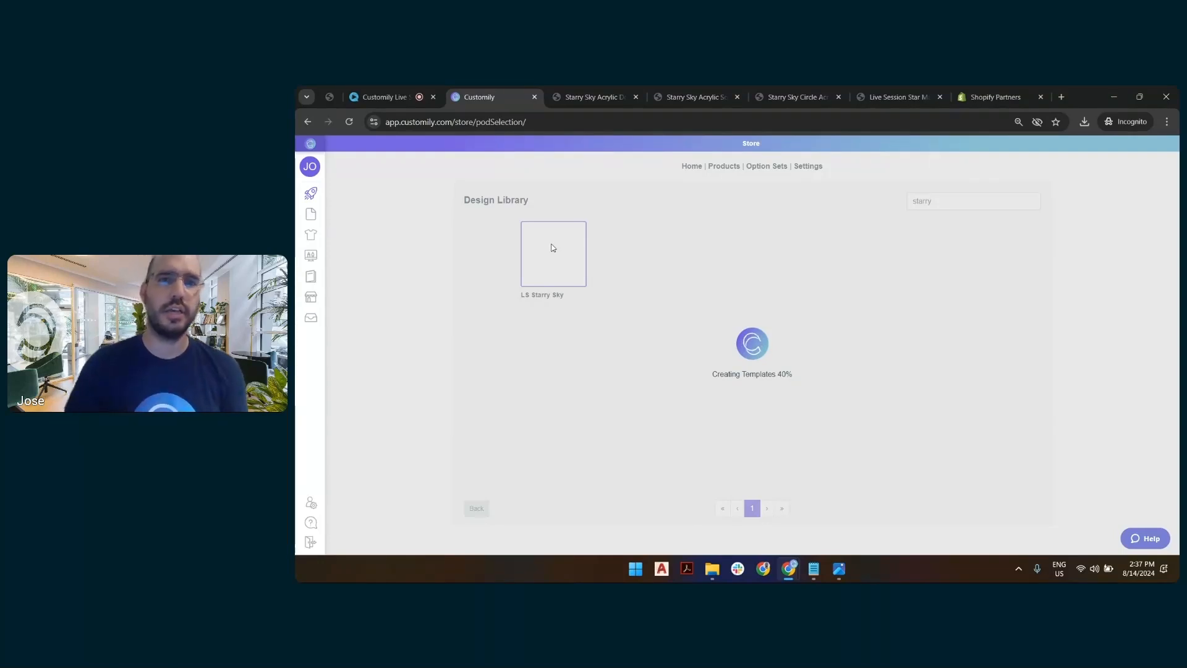
Open square print example.png from the 8-14 folder in a maximized image viewer and examine the star map's fine detail.
click(713, 572)
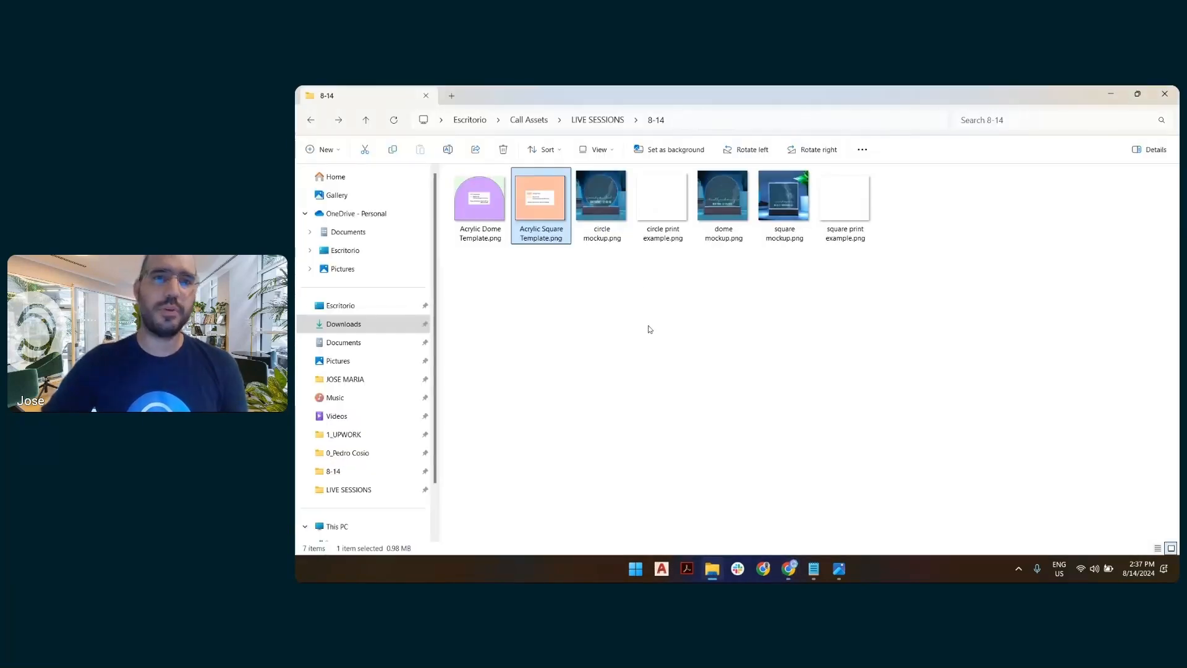
double_click(845, 199)
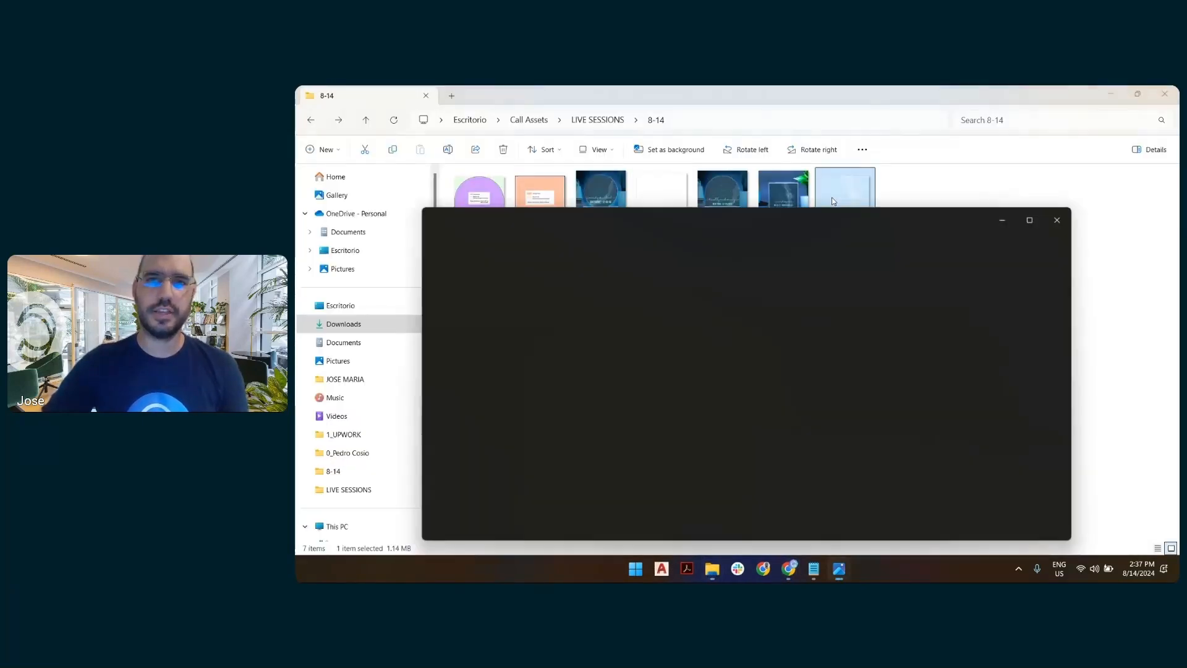
click(1032, 220)
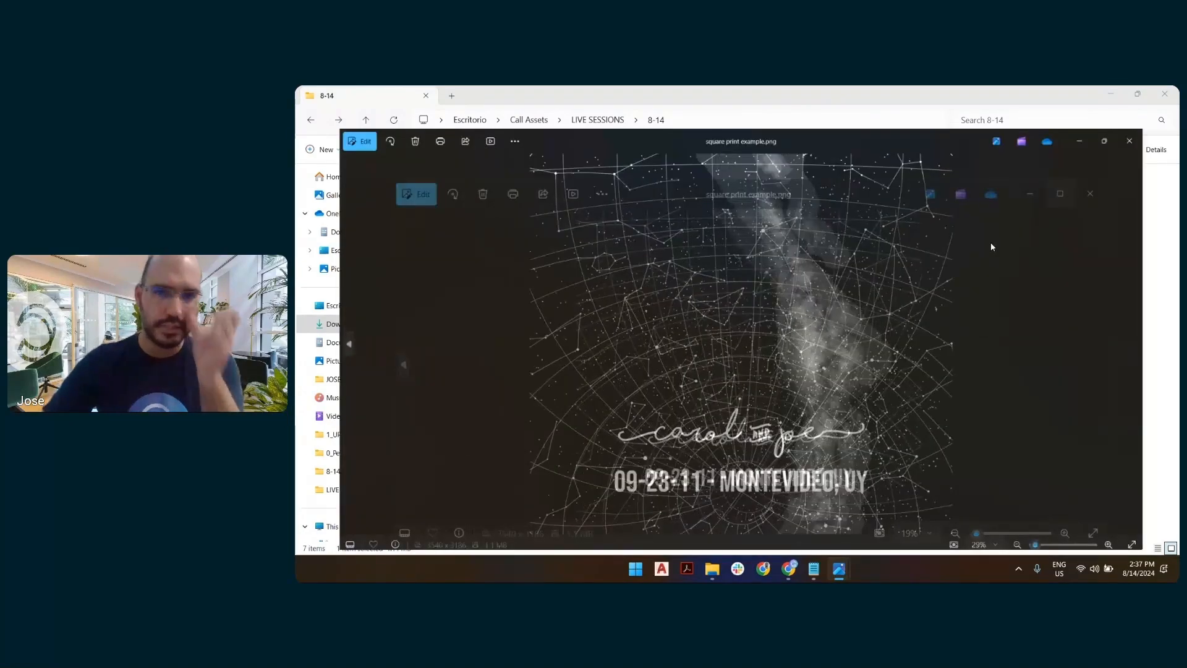
scroll(896, 188, up, 3)
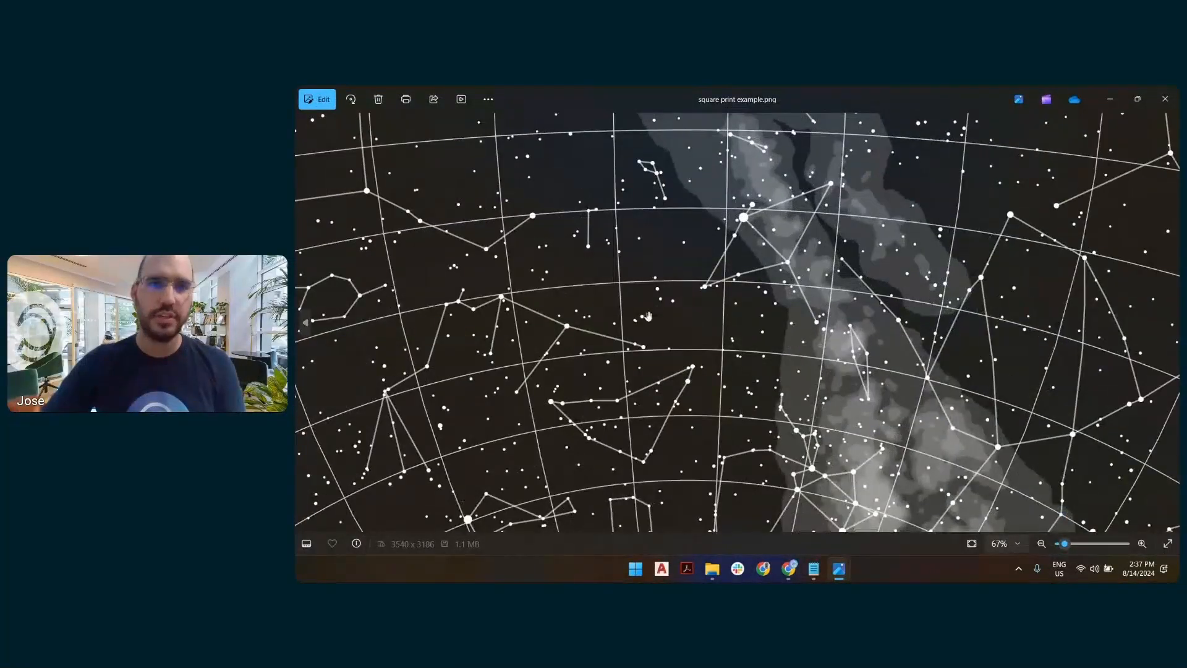
Examine the whole square print example with its constellations, Milky Way and text, and return to the plaque's product preview in the browser.
scroll(635, 250, down, 2)
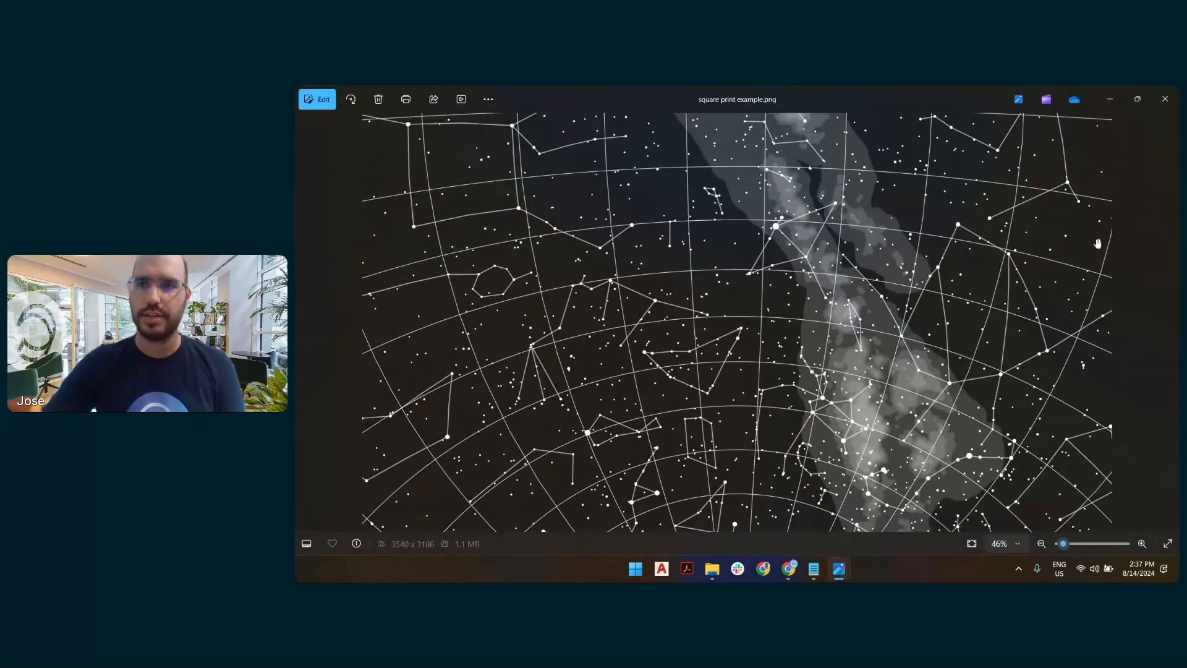
drag(825, 343, 752, 152)
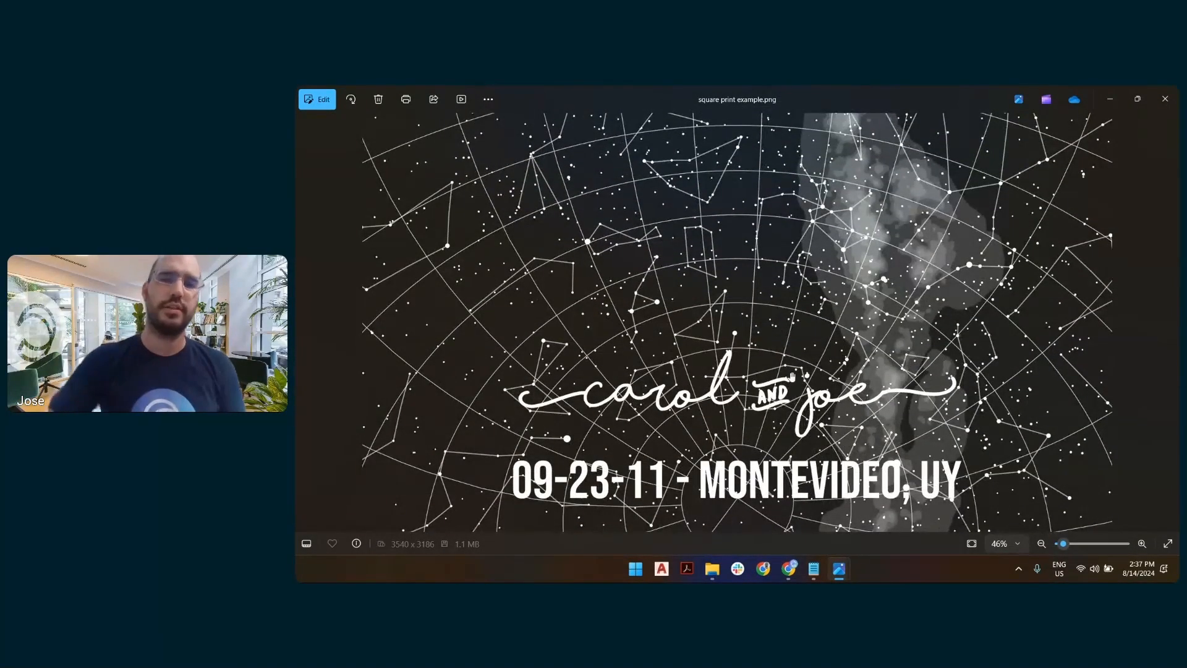
scroll(791, 376, down, 2)
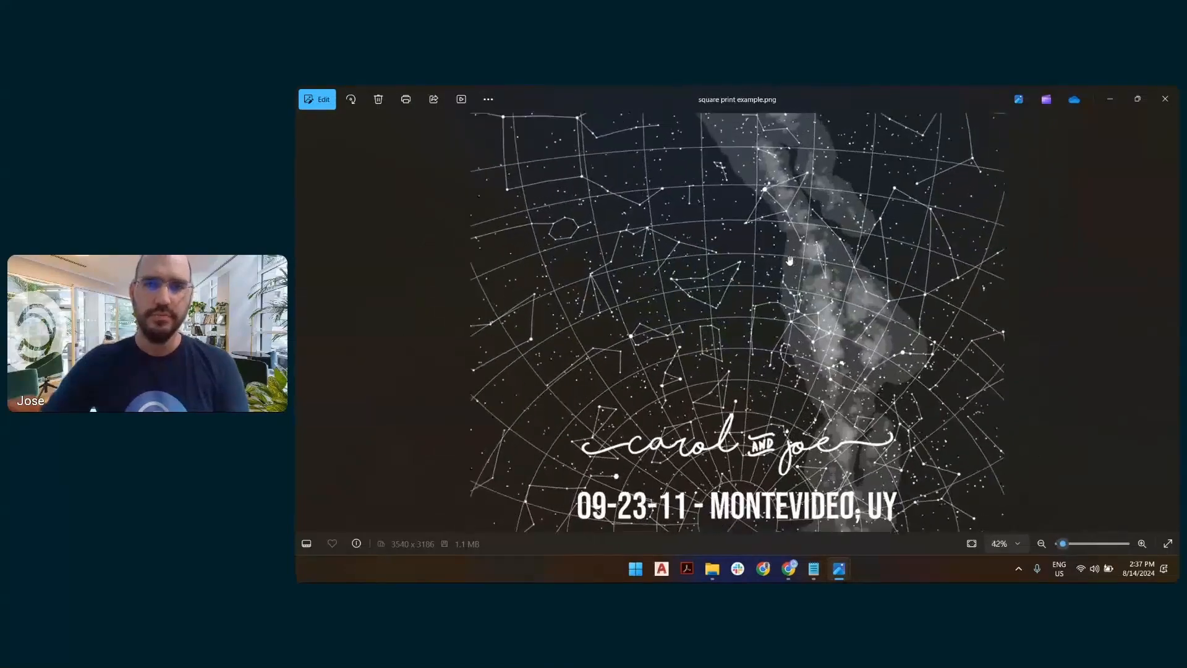
scroll(747, 264, up, 4)
scroll(744, 270, down, 5)
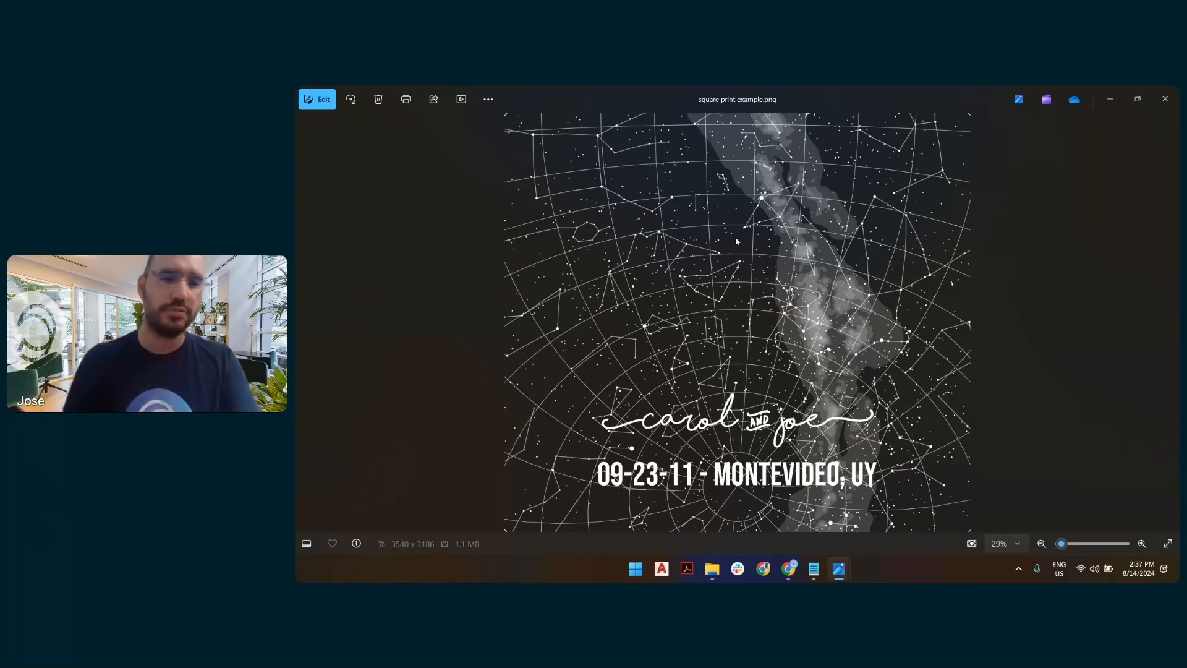
key(alt+Tab)
key(alt+Tab)
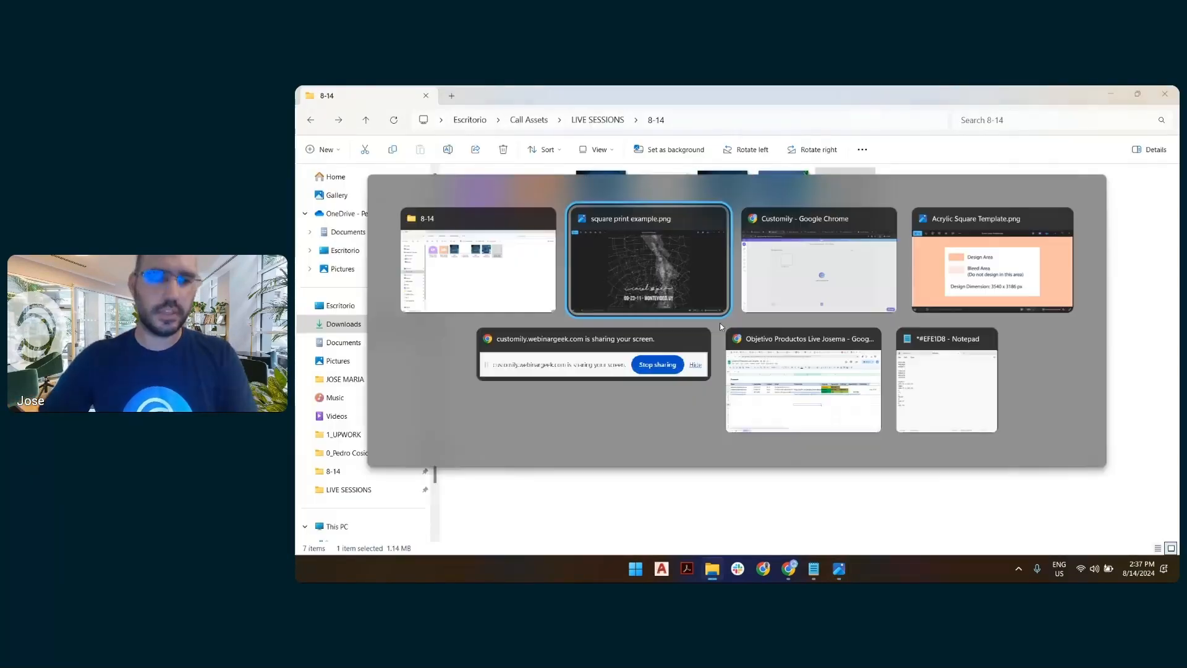
key(alt+Tab)
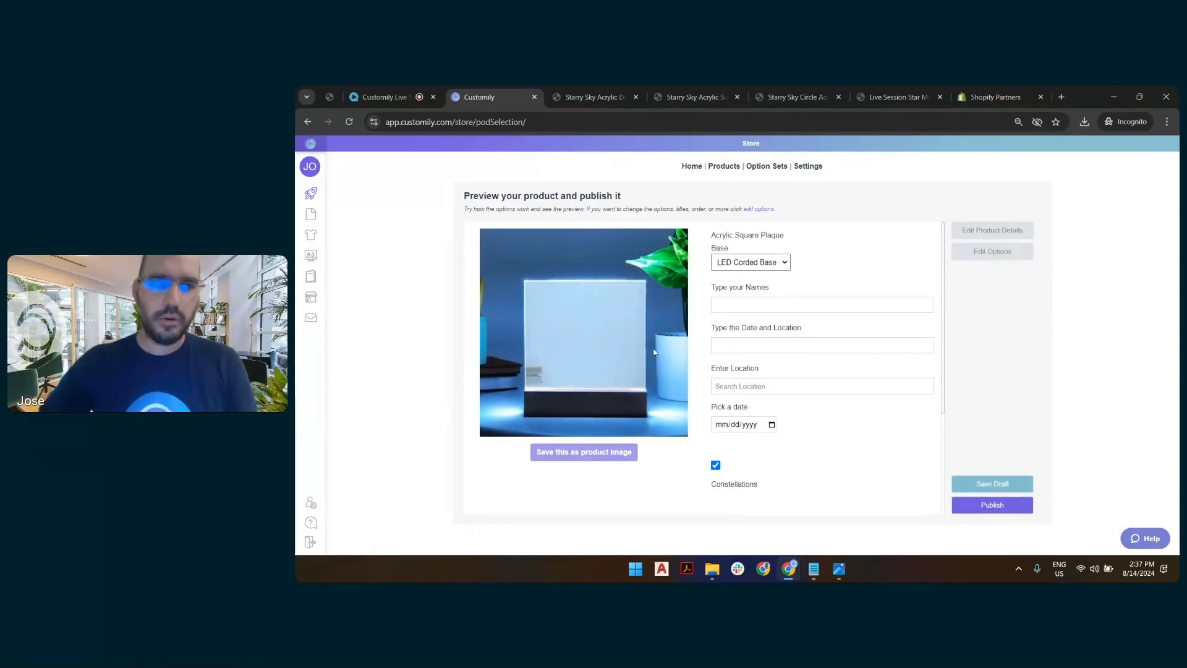
Fill in the plaque's names field with two capitalized sample first names joined by "and".
click(784, 265)
click(781, 305)
click(783, 304)
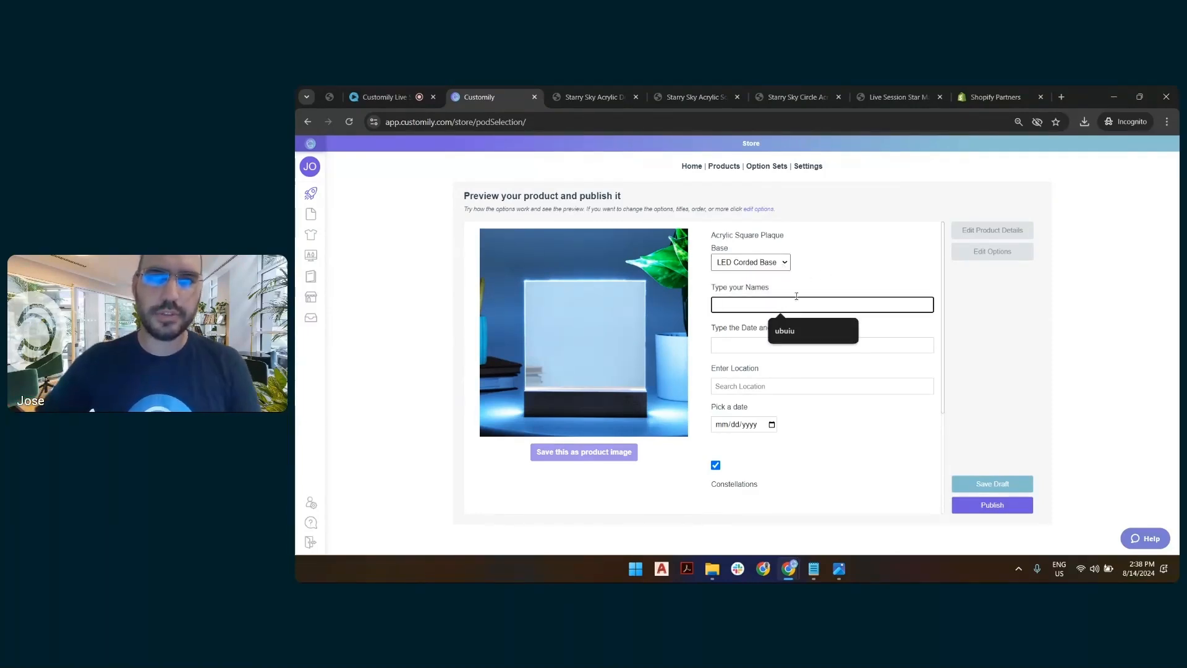
text(sam and)
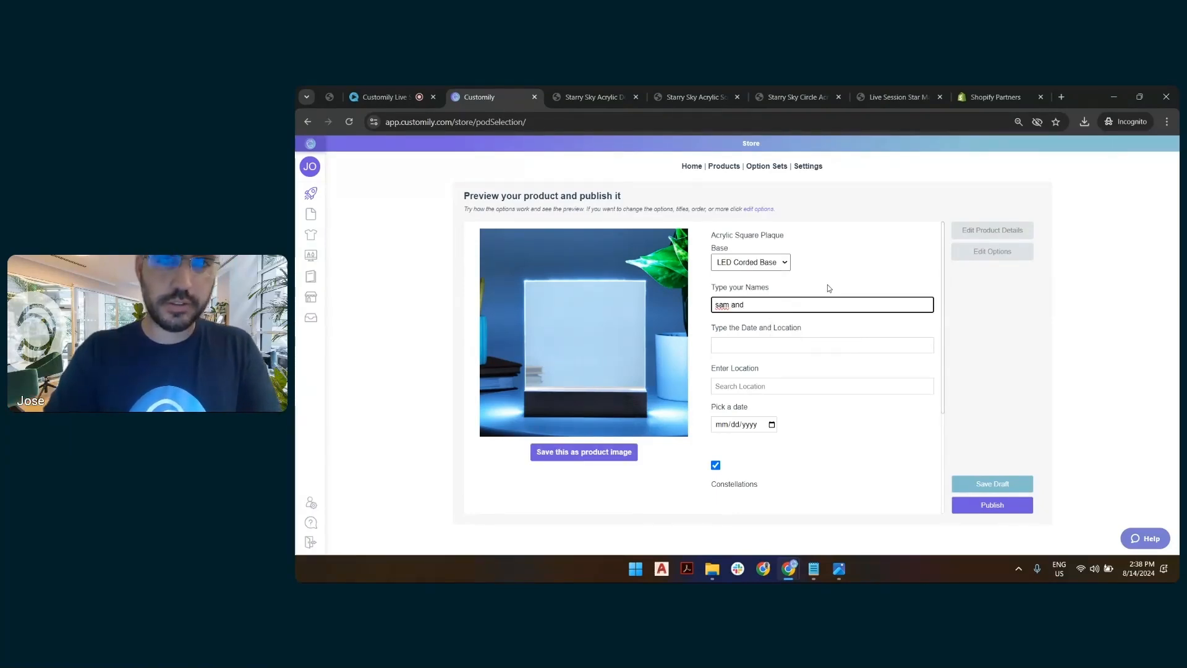
key(BackSpace)
key(BackSpace)
key(BackSpace)
key(BackSpace)
key(BackSpace)
key(BackSpace)
key(BackSpace)
key(BackSpace)
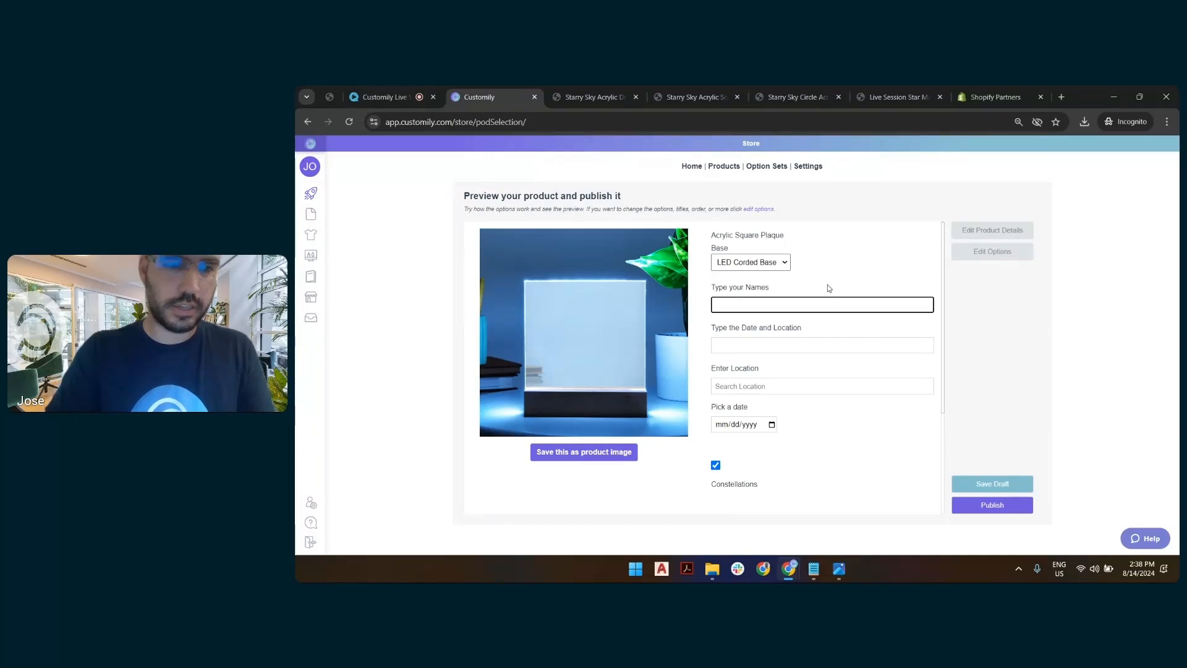
text(San)
text( and Tim)
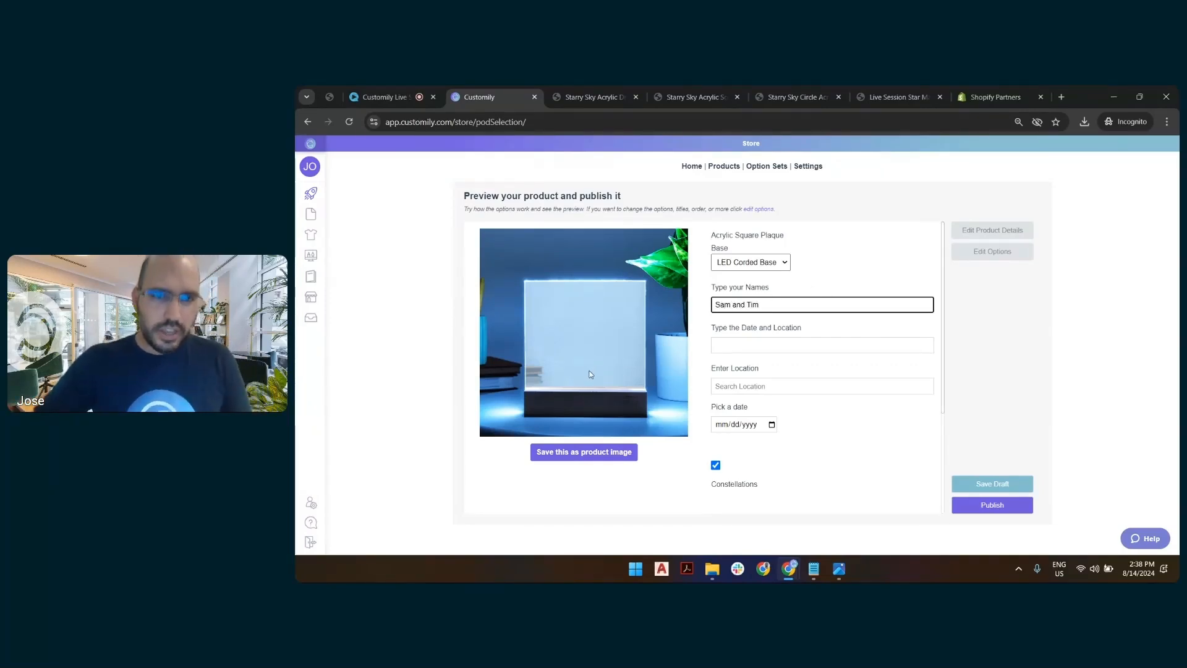
Preview the plaque with the names, close the enlarged preview, and choose 08/01/2024 as the star map date.
scroll(817, 446, down, 3)
click(819, 463)
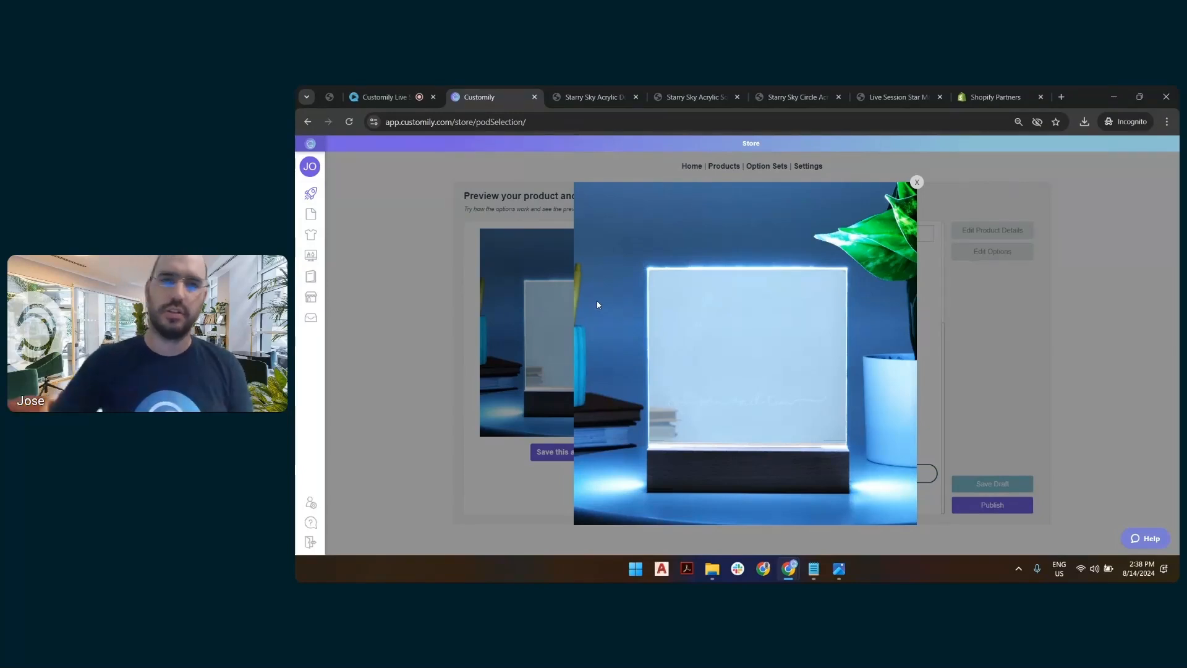
click(917, 182)
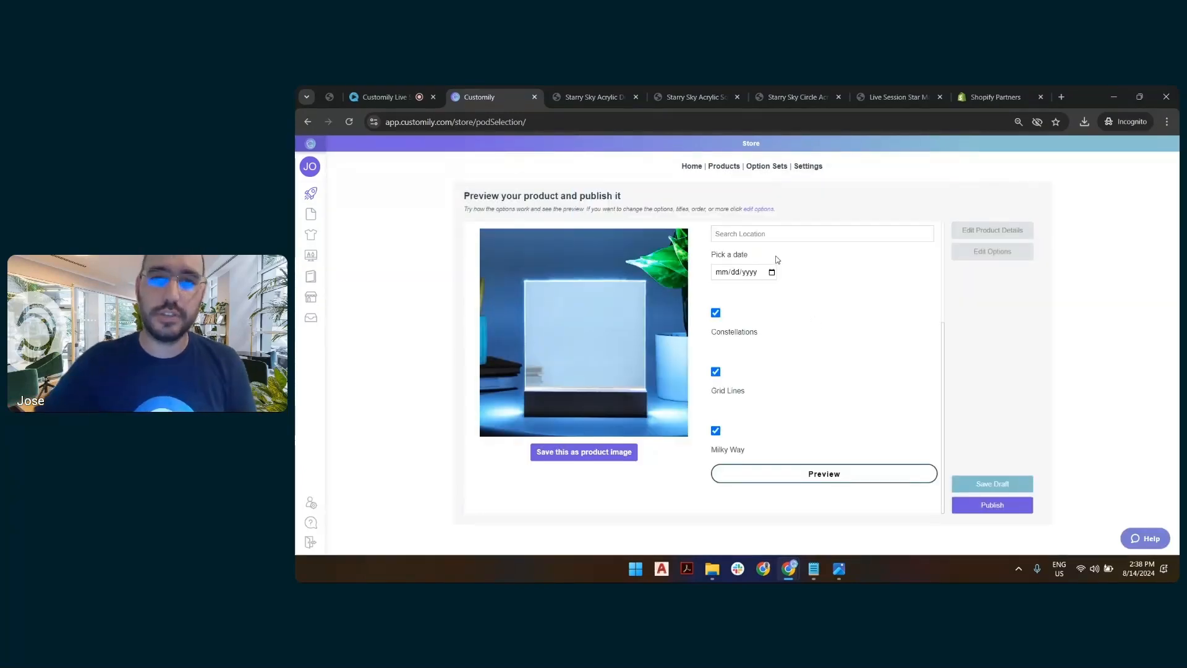
click(772, 272)
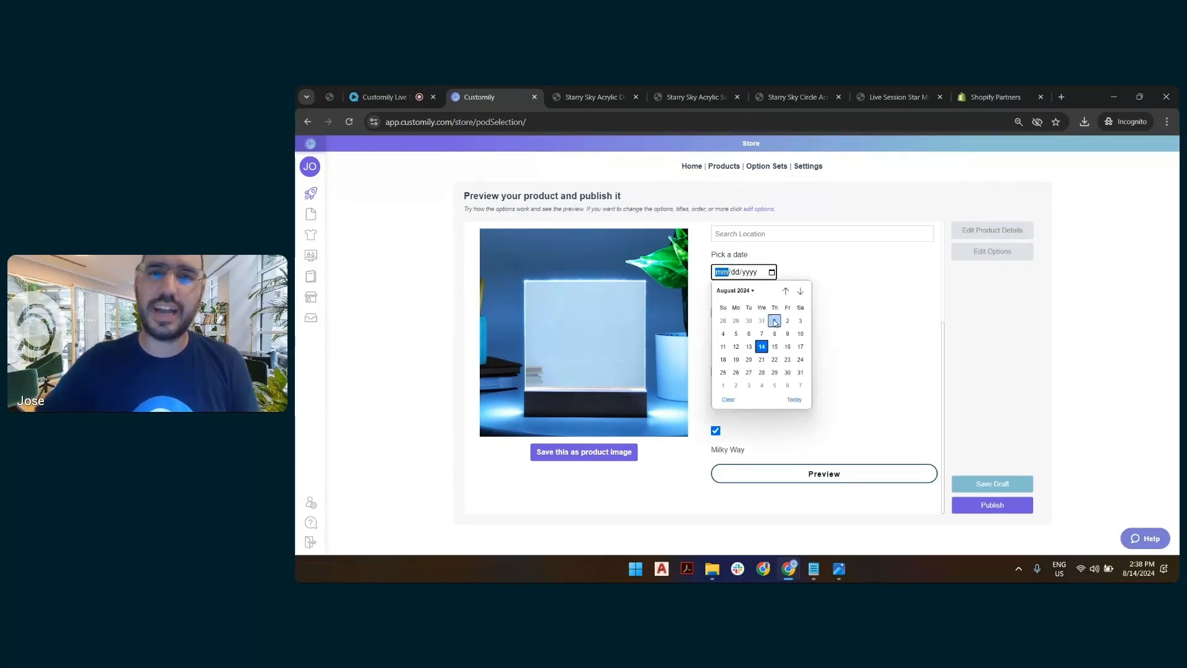
click(774, 321)
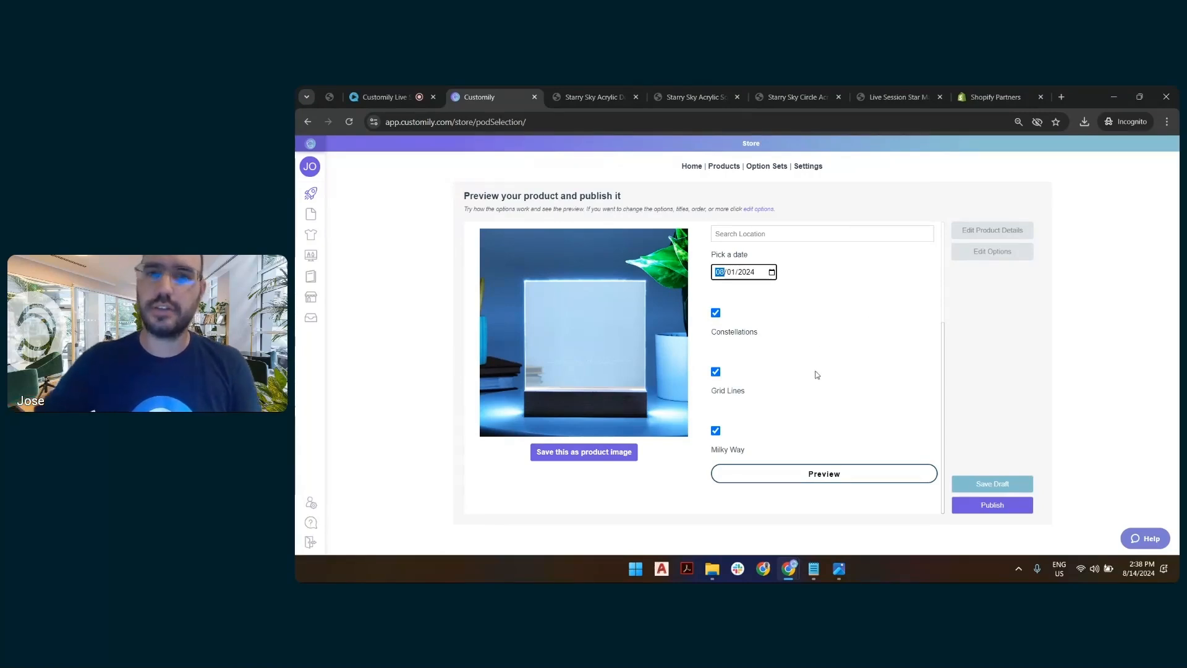
Set the date and location text to "Baltimore - 09-16-1996", and check the plaque in the enlarged preview.
scroll(823, 365, up, 3)
click(796, 346)
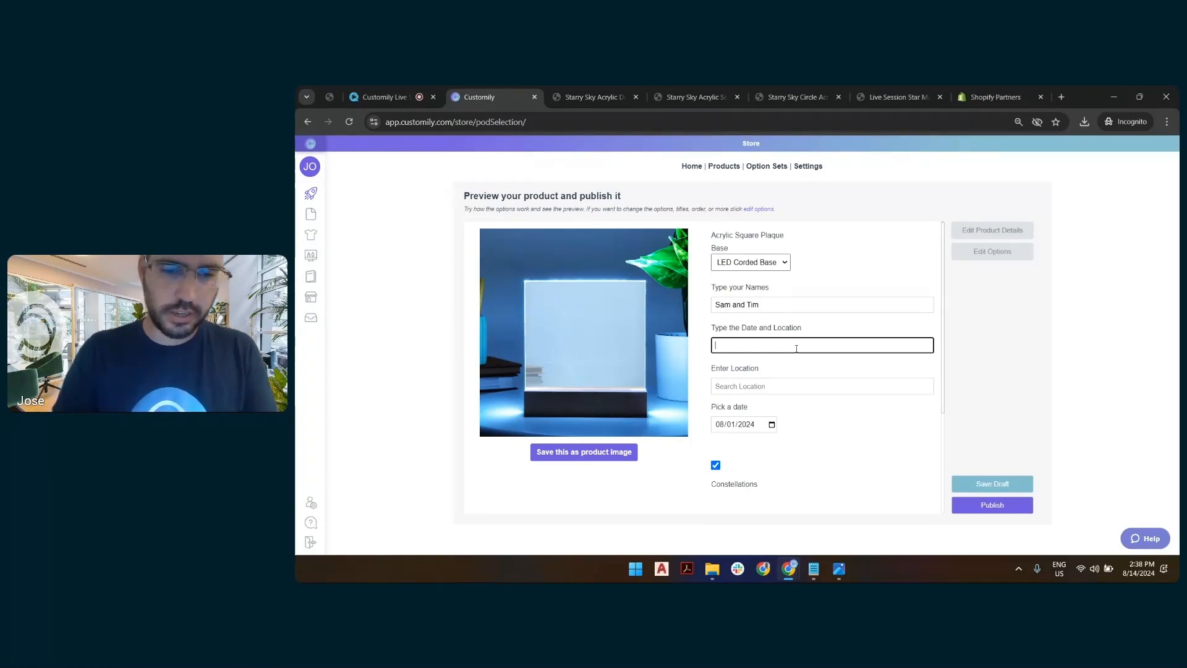
text(Baltimo)
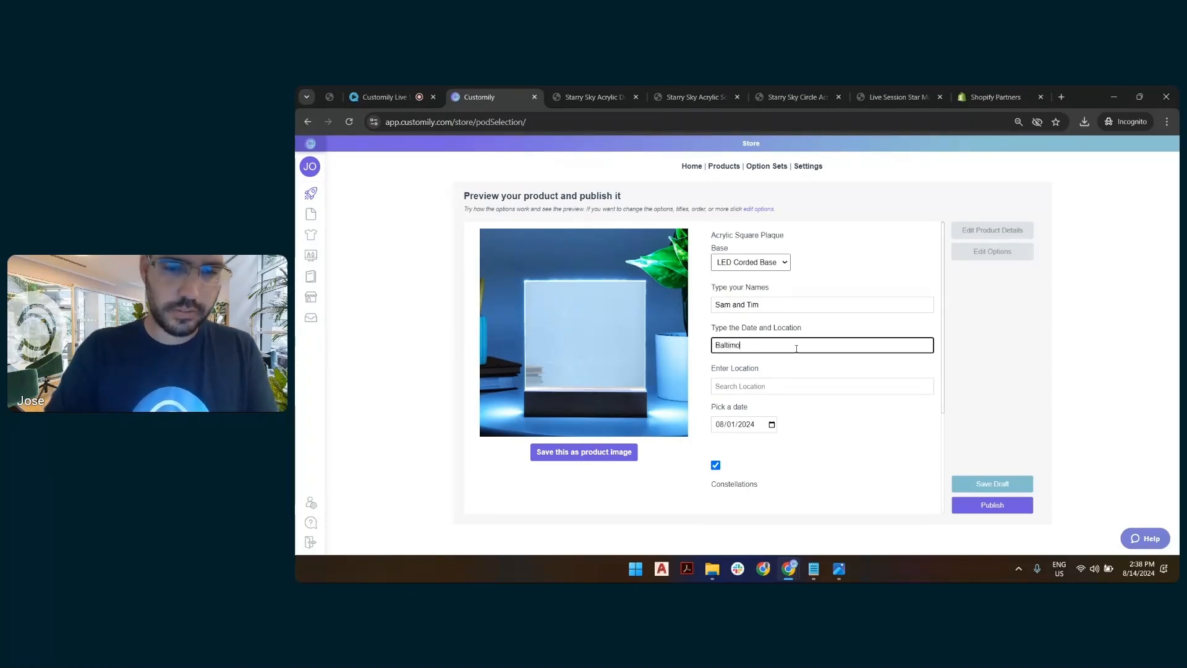
text(re - )
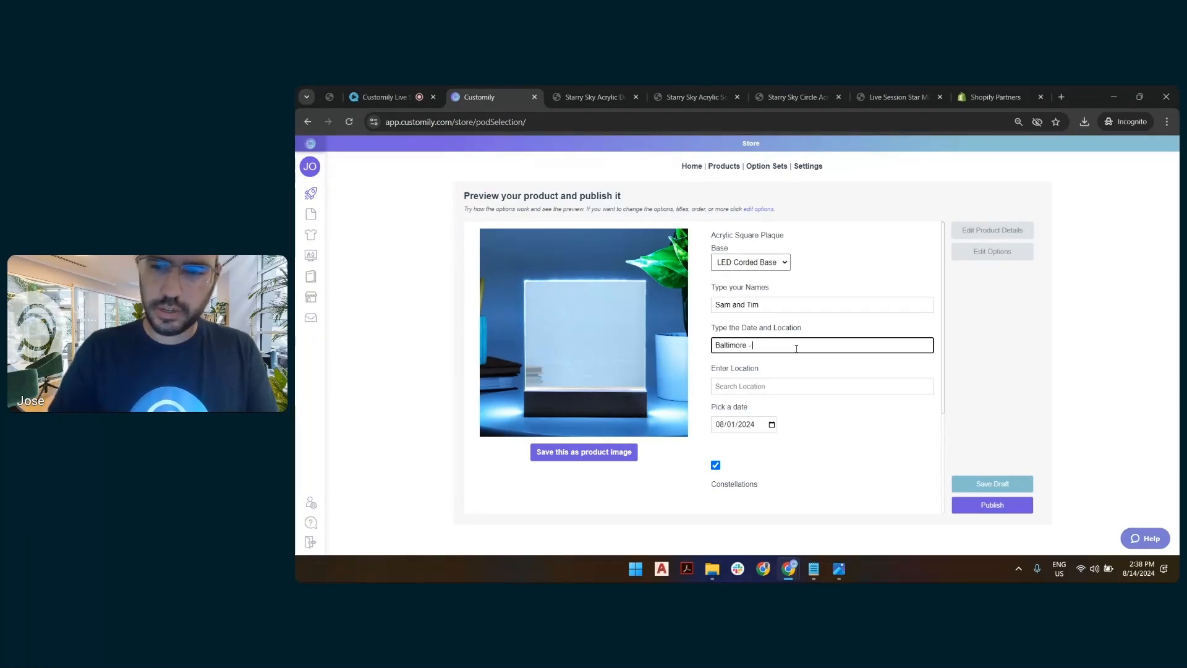
text(09)
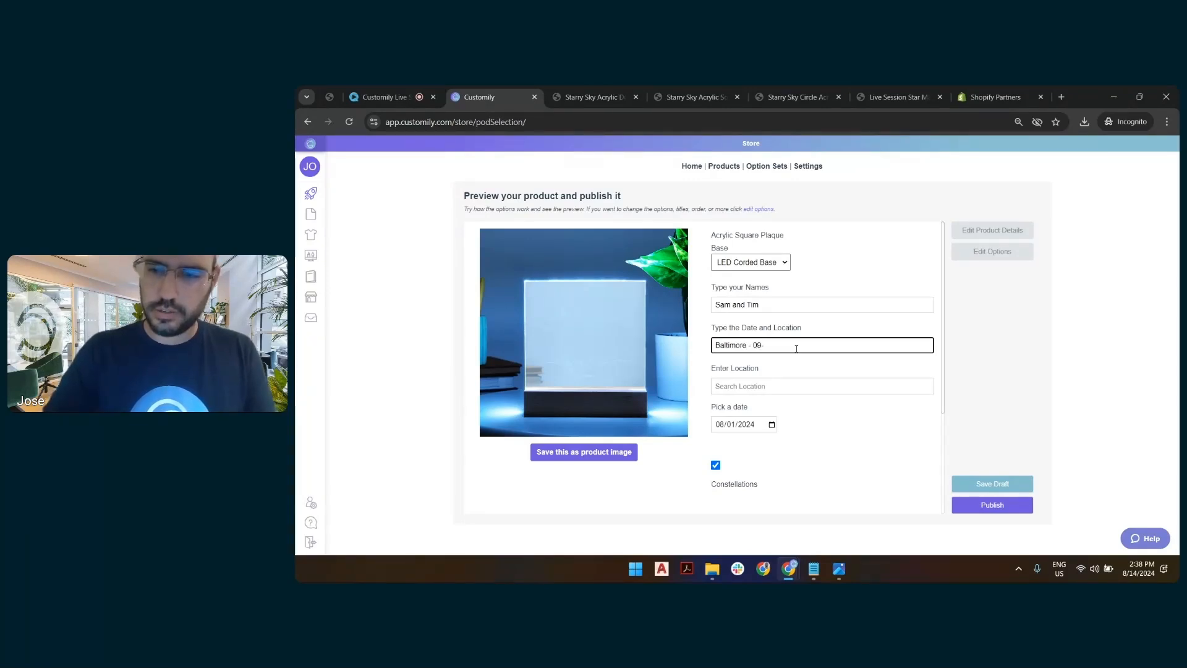
text(-16)
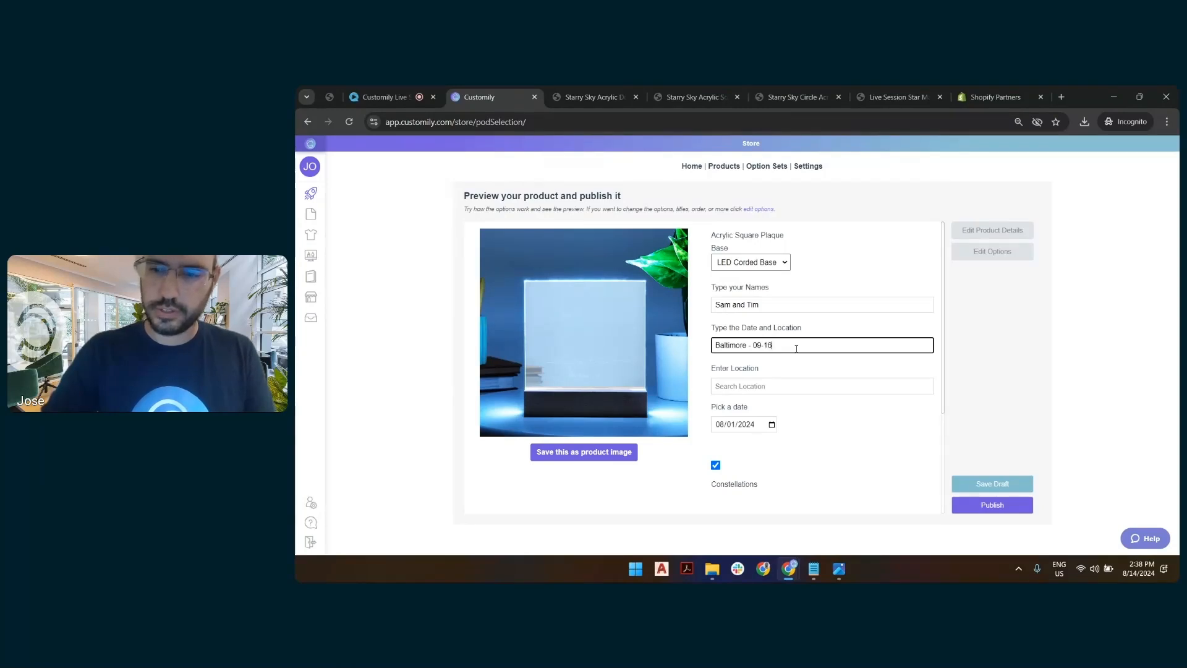
text(-1996)
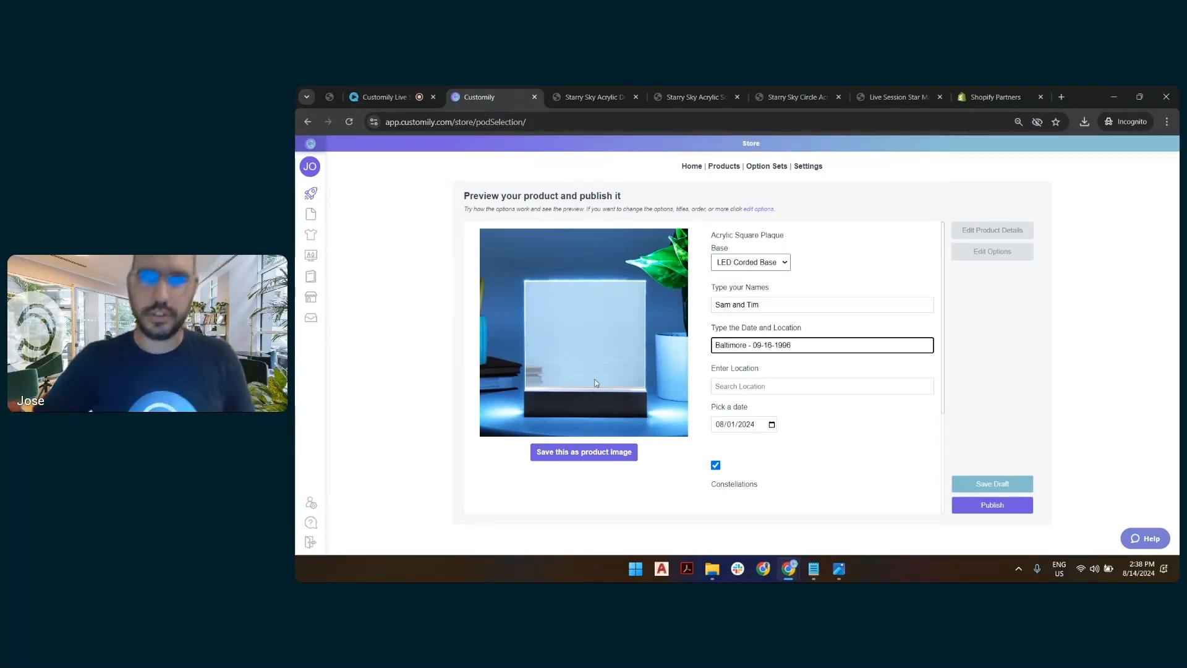
scroll(813, 450, down, 3)
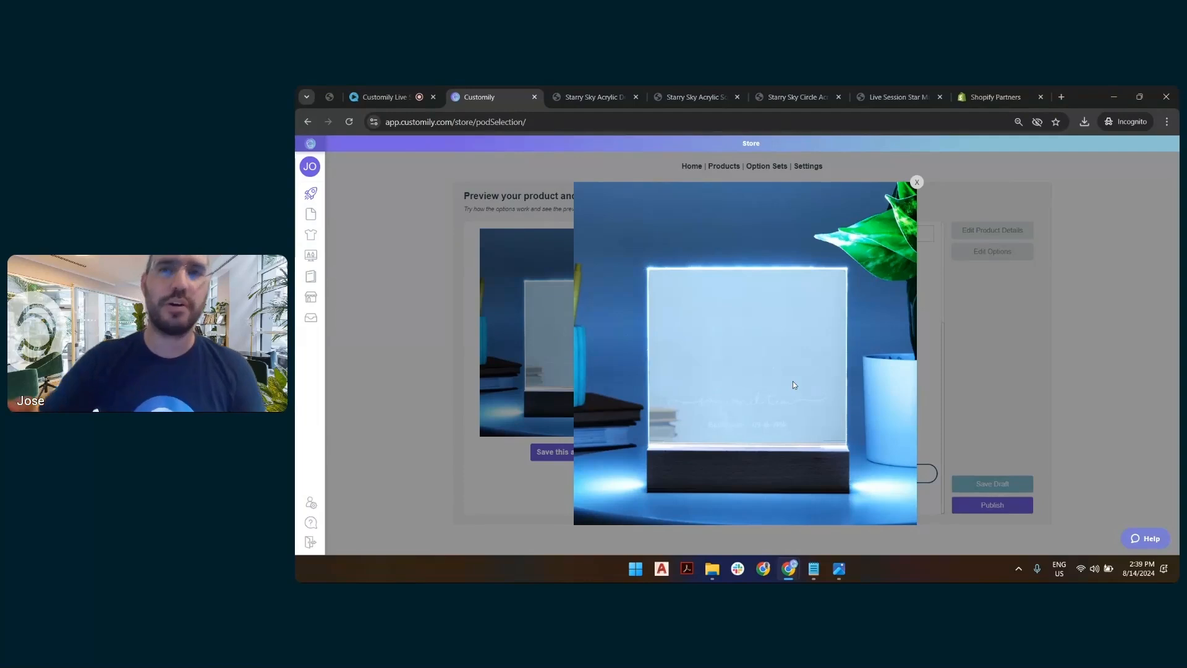
click(917, 182)
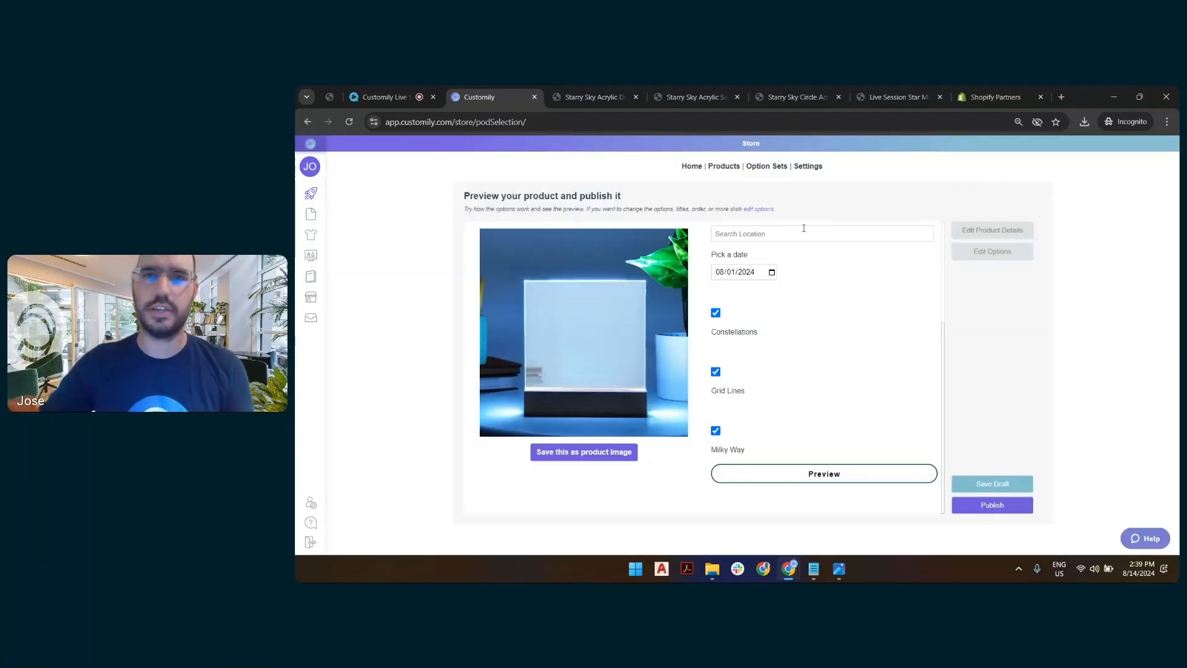
Rename the product as "Live Session Starry Sky - Acrylic Square Plaque".
click(732, 235)
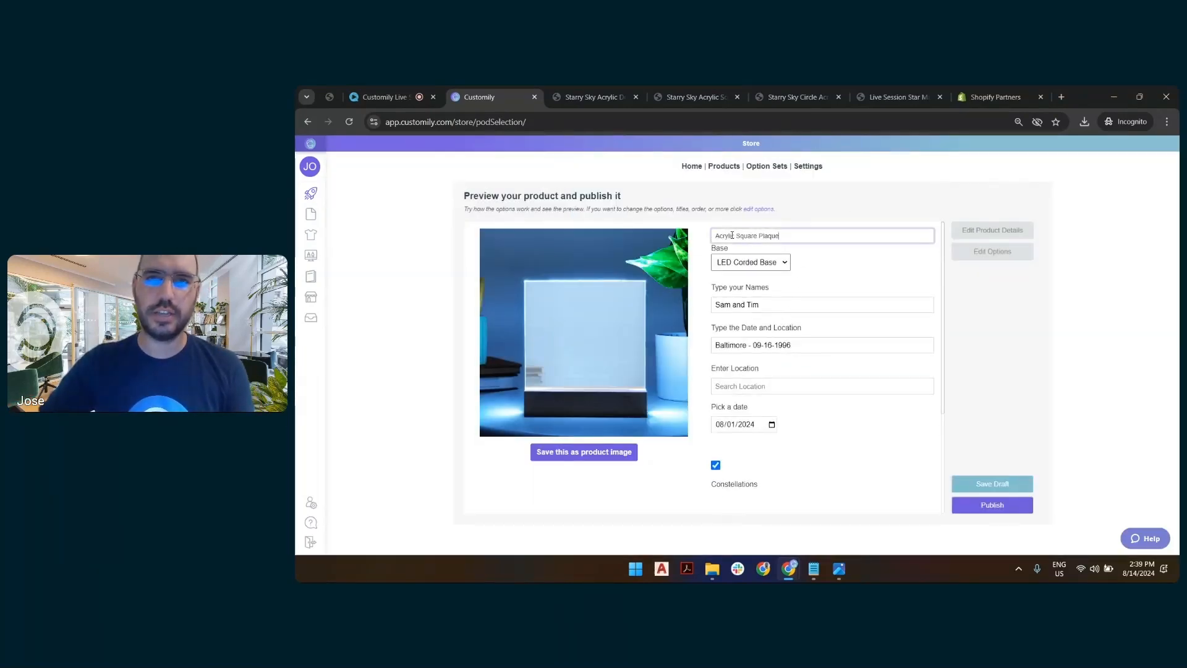
click(715, 235)
text(Live S)
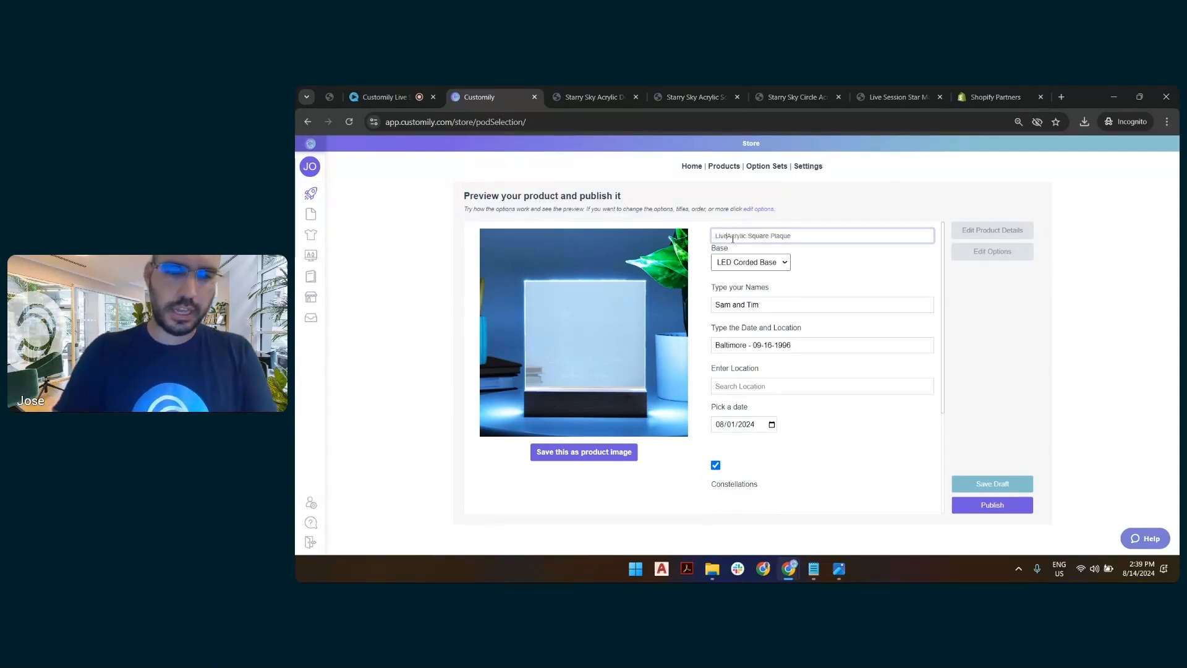
text(ession Starry)
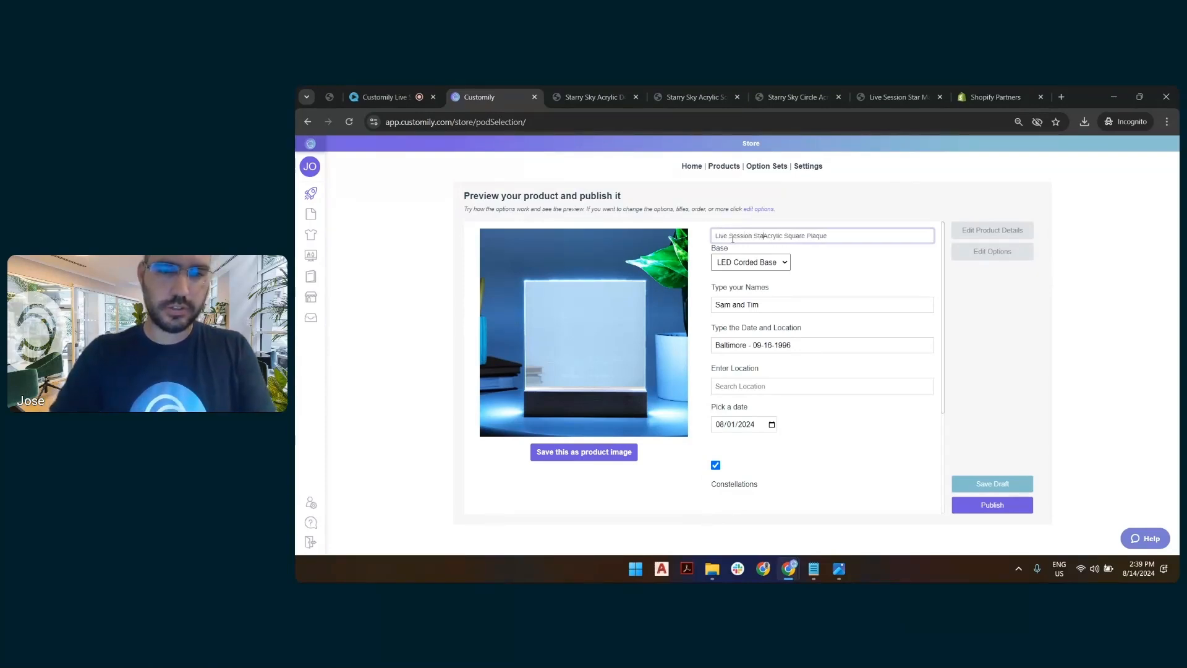
text( Sky)
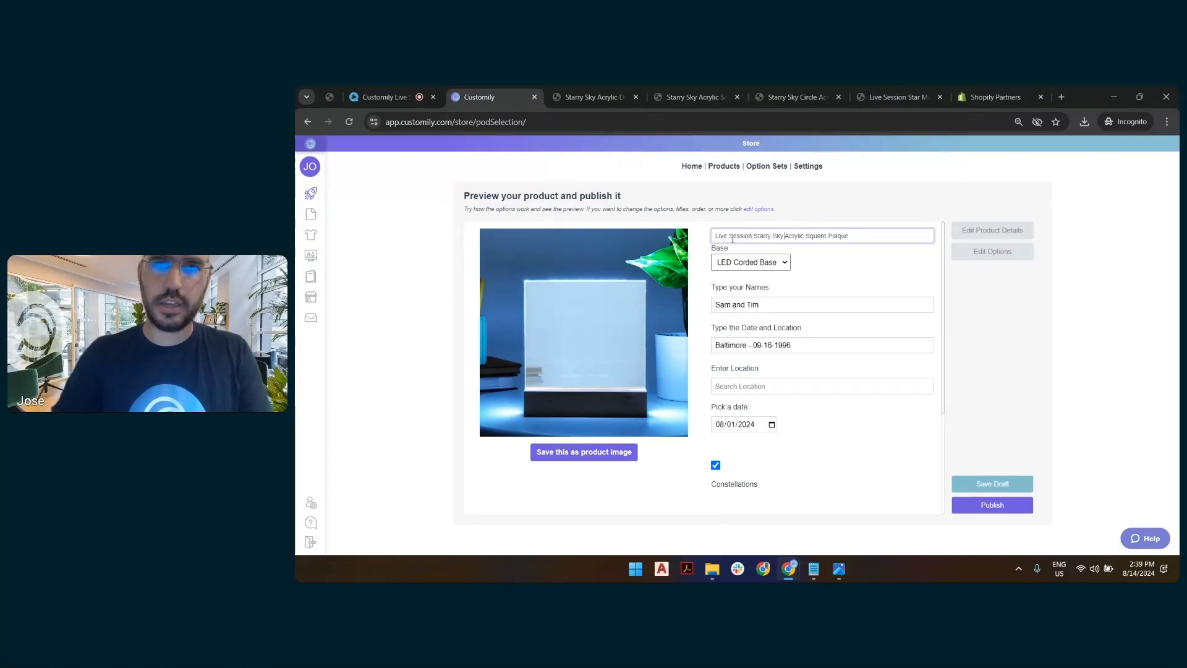
text( -)
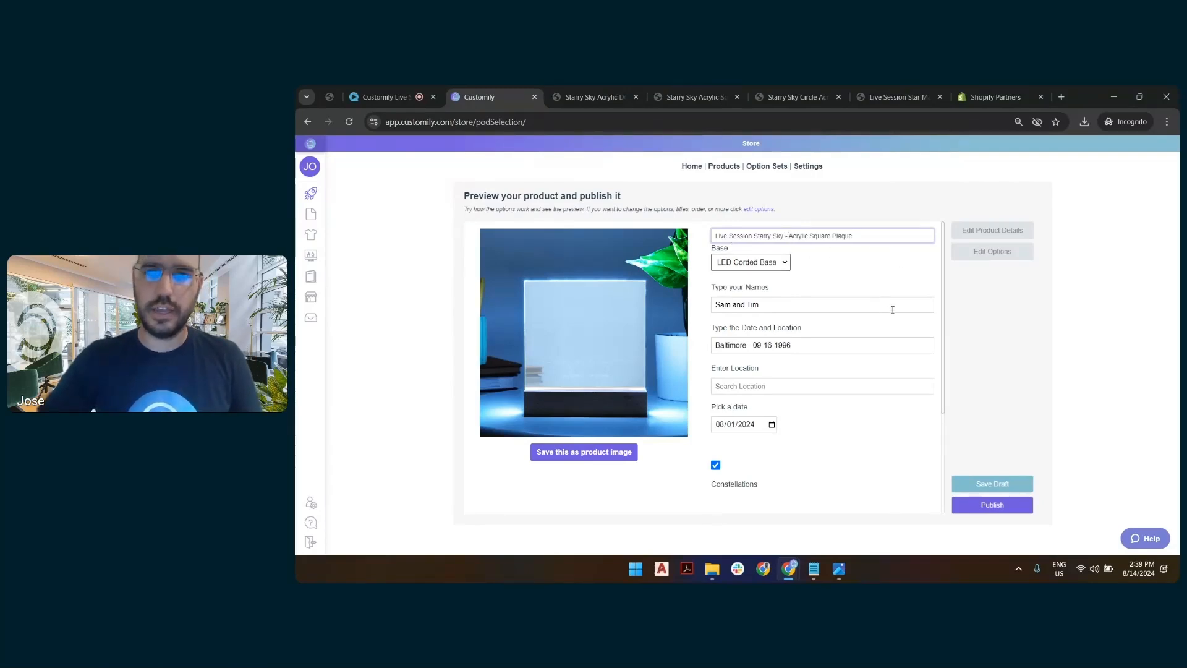
Save the current preview as the product image and publish the product to the store.
scroll(909, 395, down, 3)
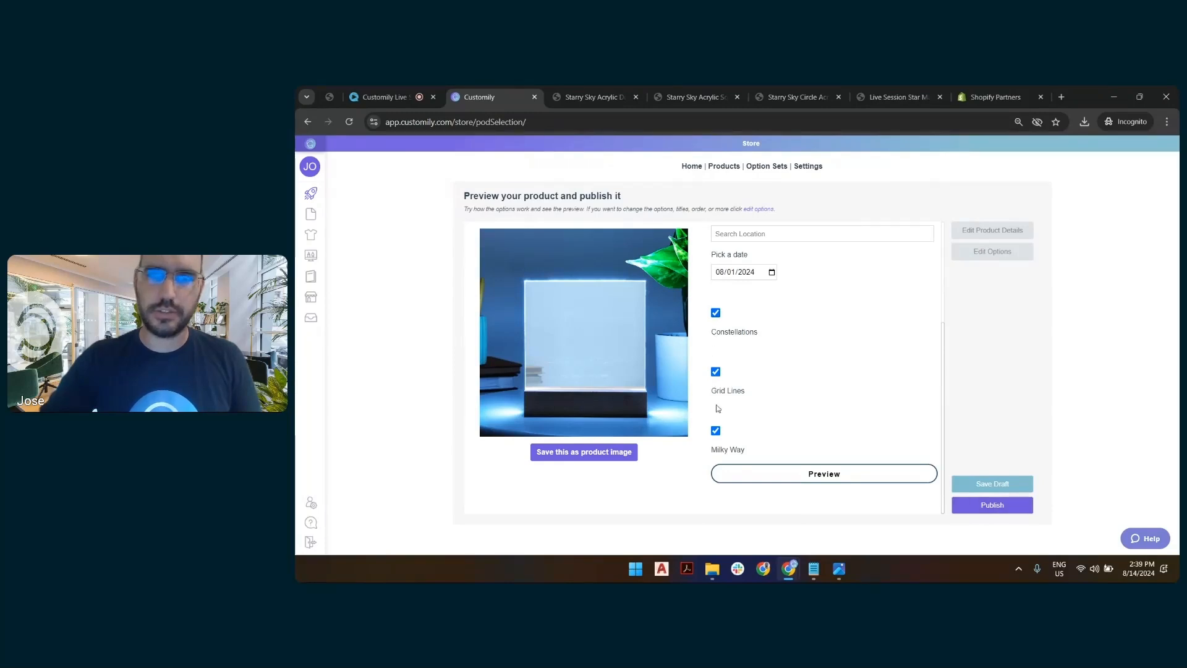
scroll(742, 280, up, 3)
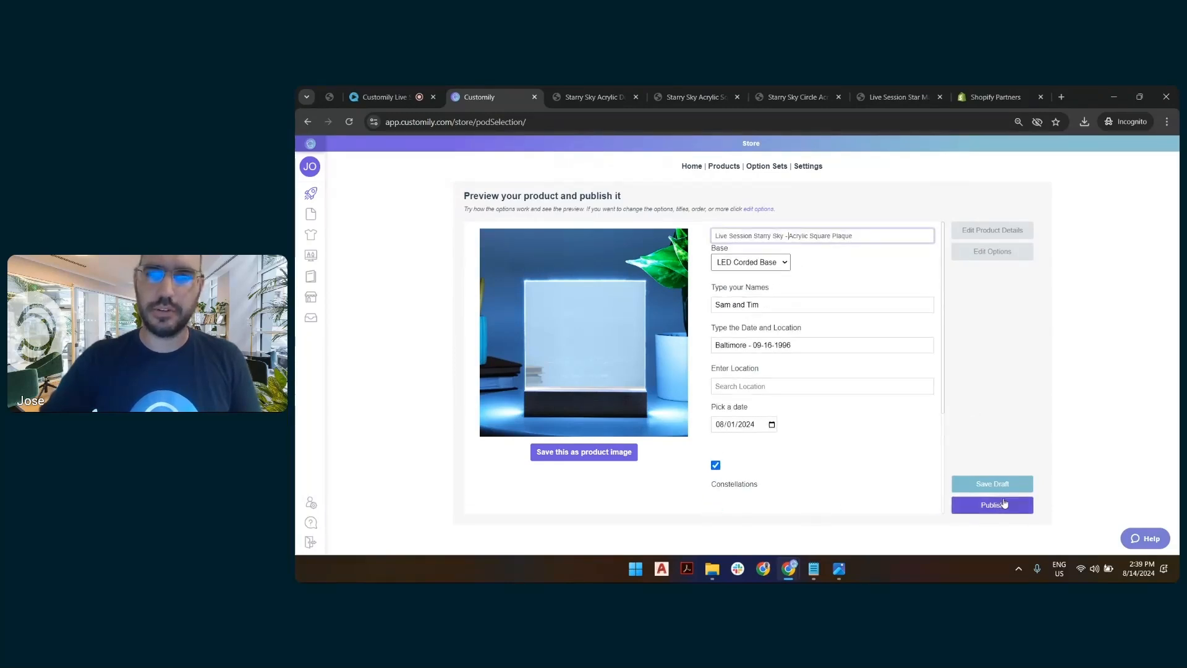
click(589, 458)
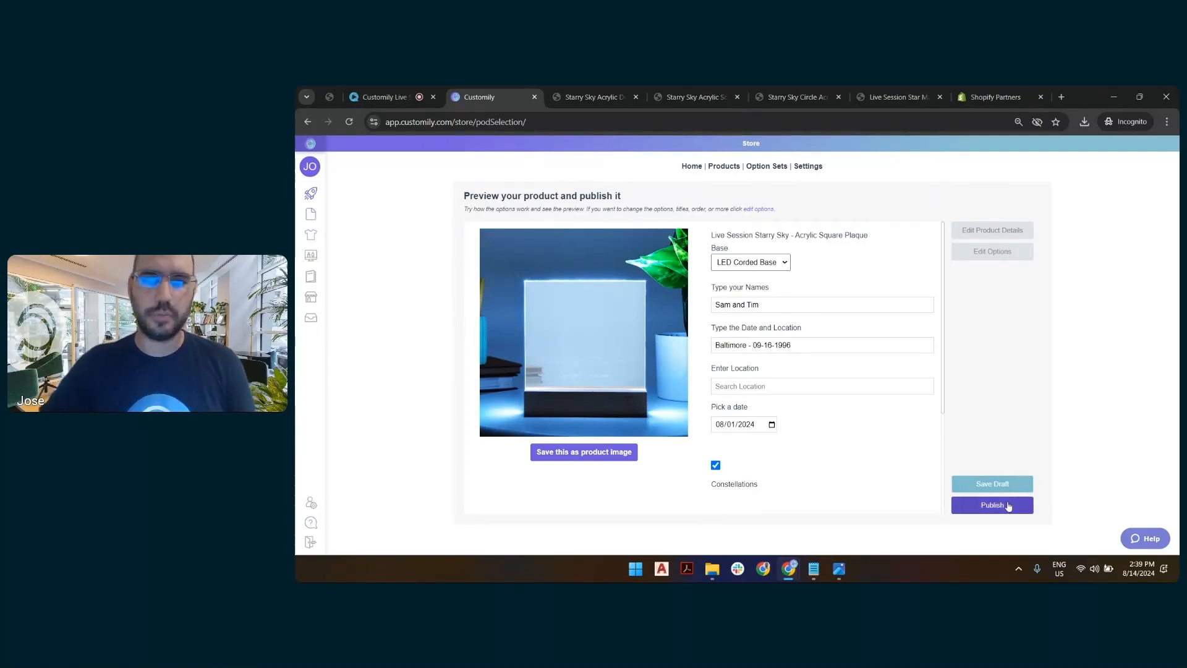
click(1008, 503)
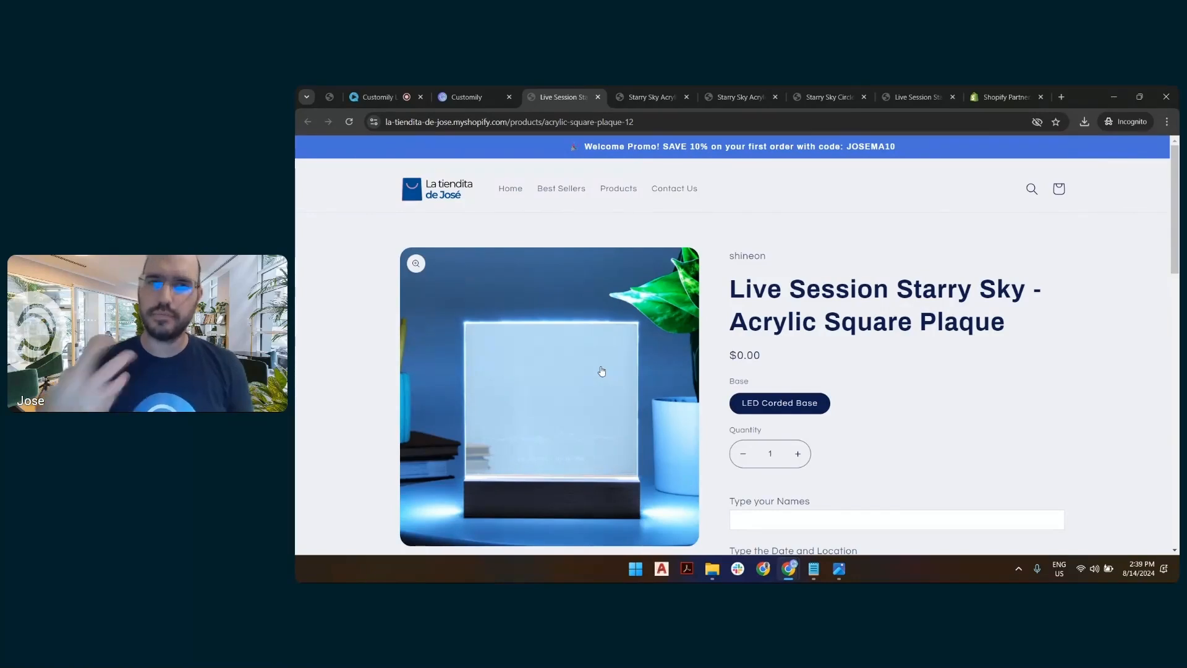
Review the plaque's published storefront page, and open its linked template Acrylic Square Plaque - LS Starry Sky from the product listing.
scroll(878, 300, down, 3)
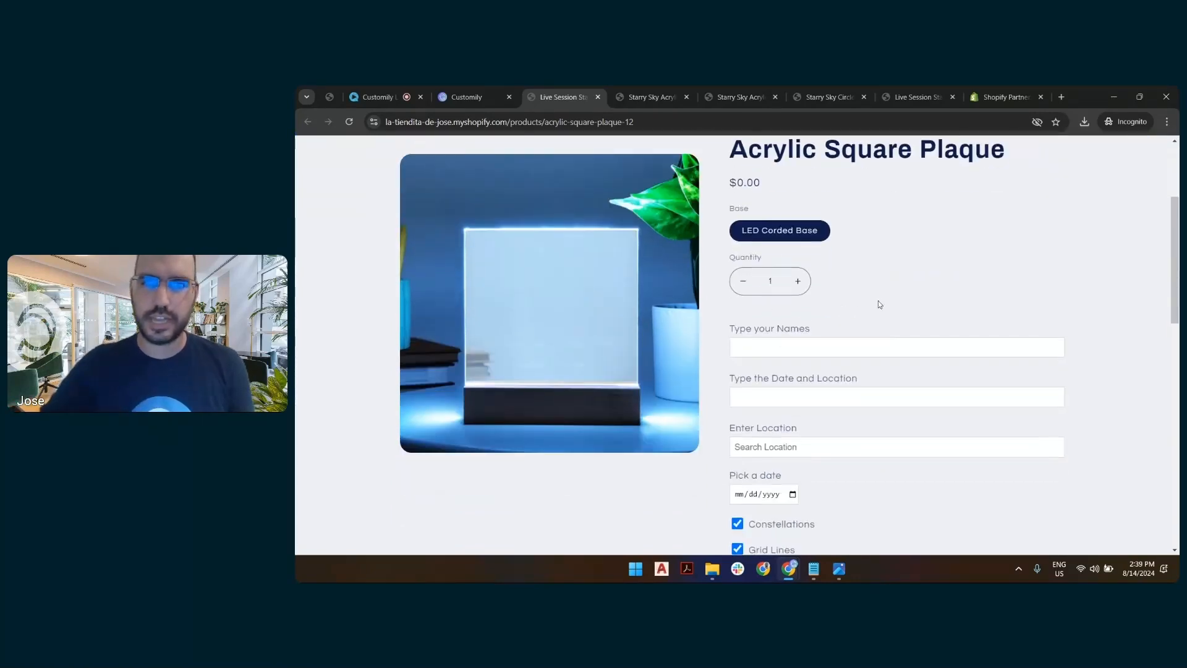
scroll(890, 316, up, 3)
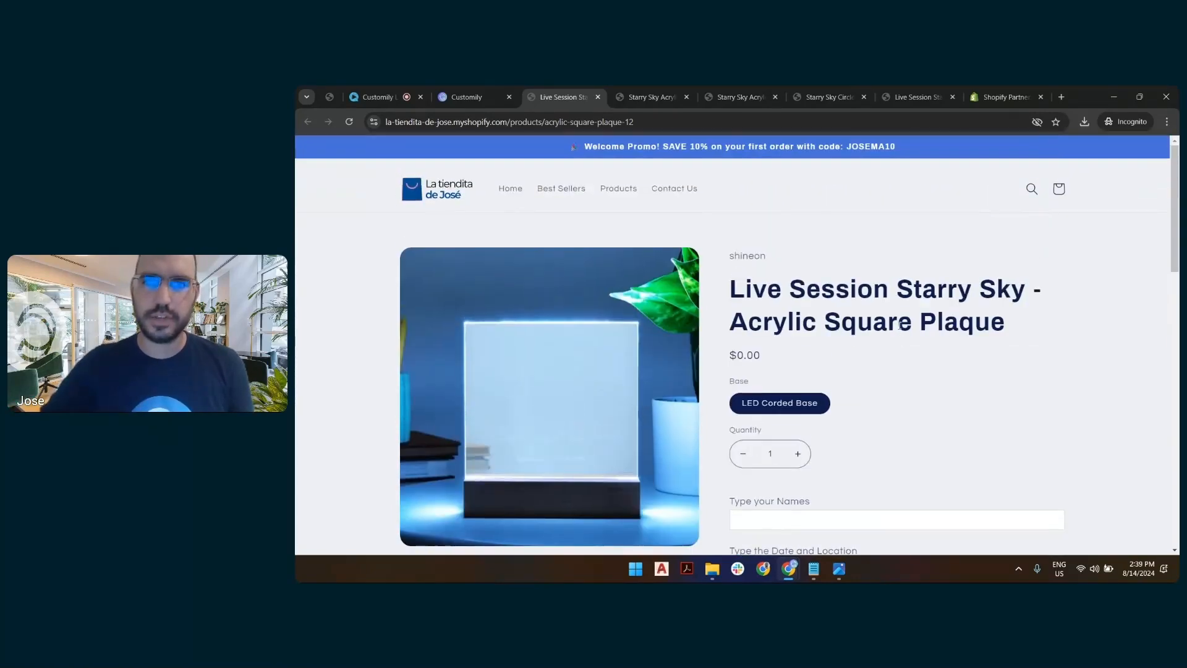
click(468, 97)
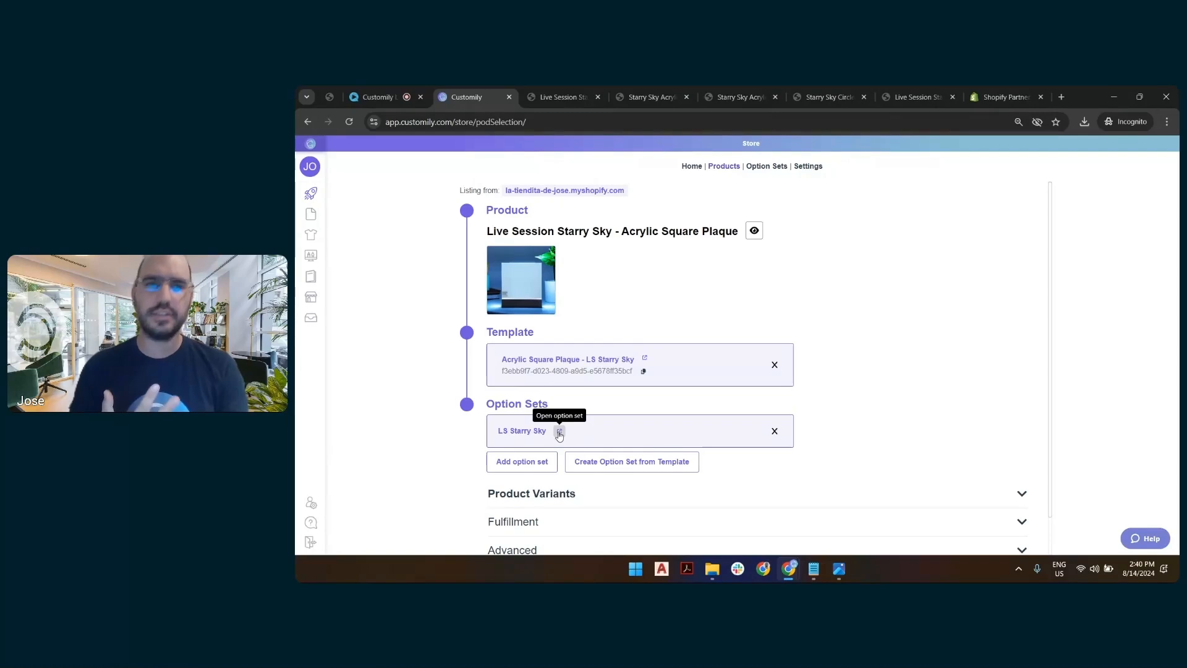
click(647, 359)
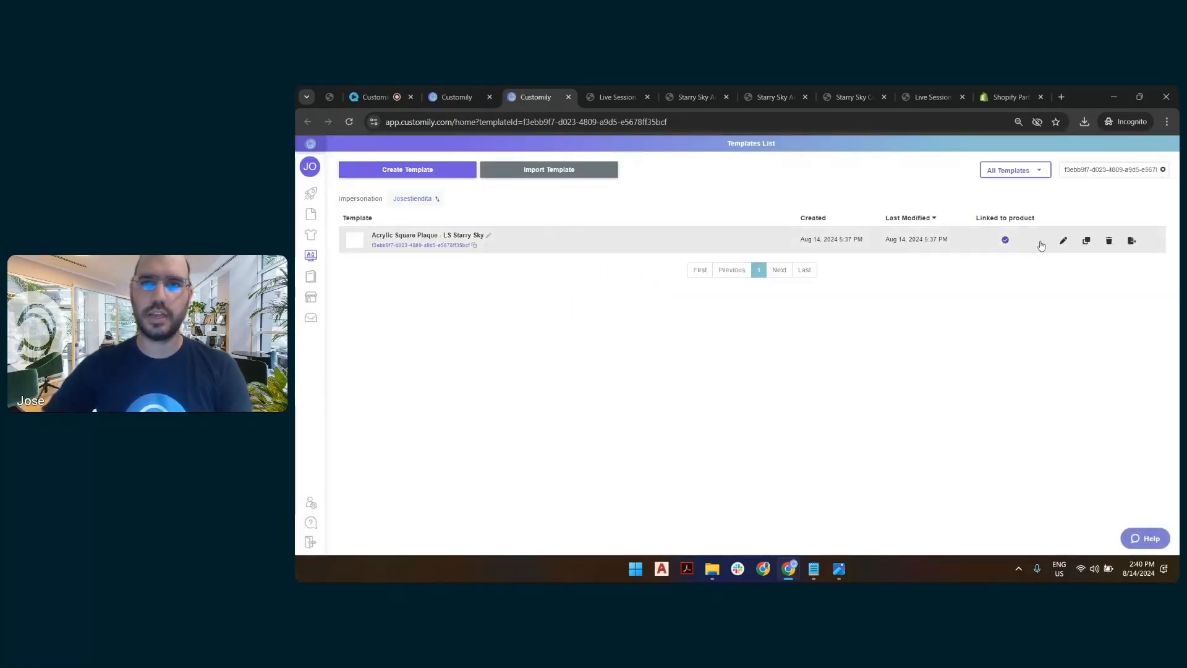
Open the Acrylic Square Plaque - LS Starry Sky template for editing, and show and lock its Print Guide layer.
click(1066, 245)
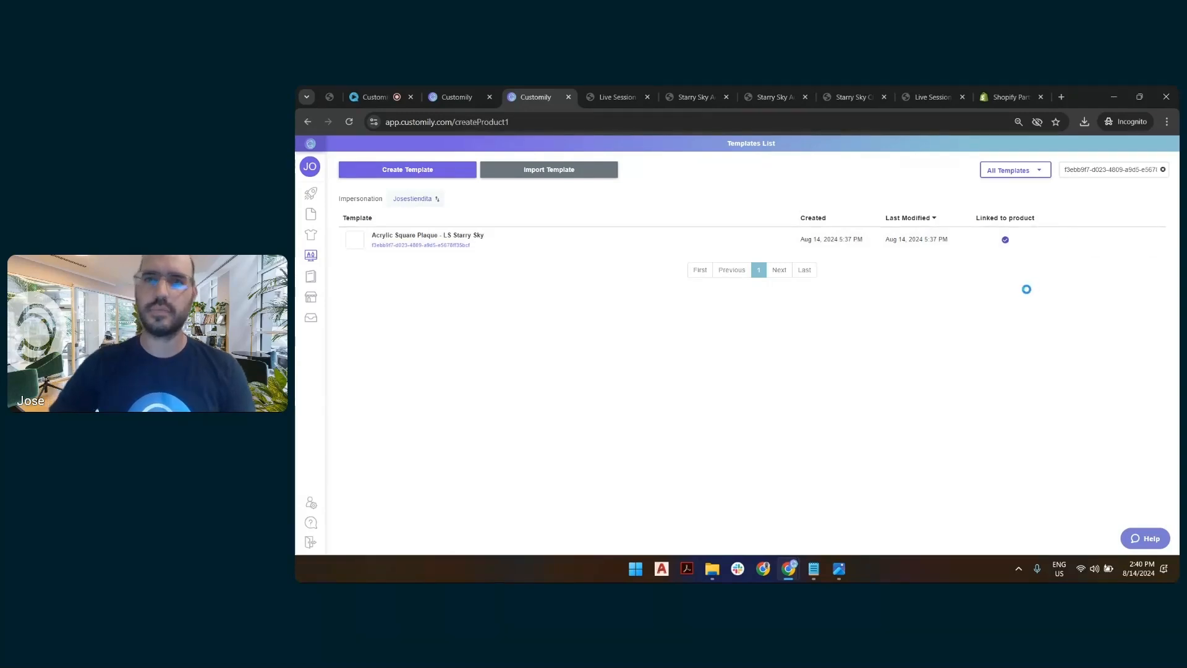
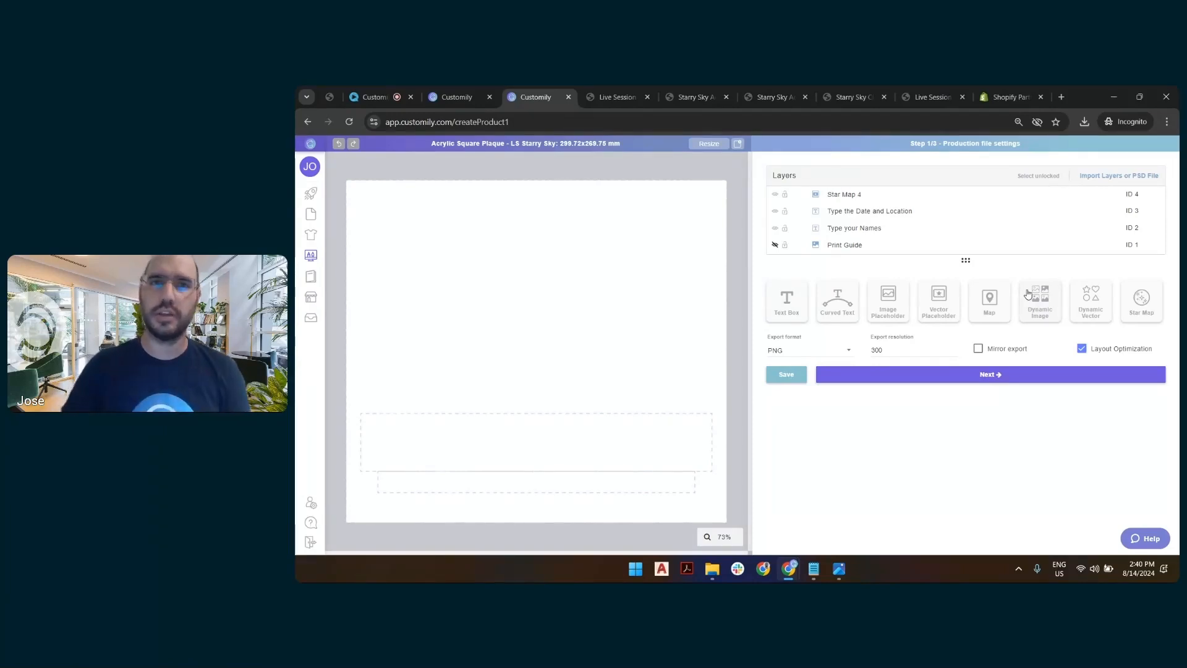
click(775, 245)
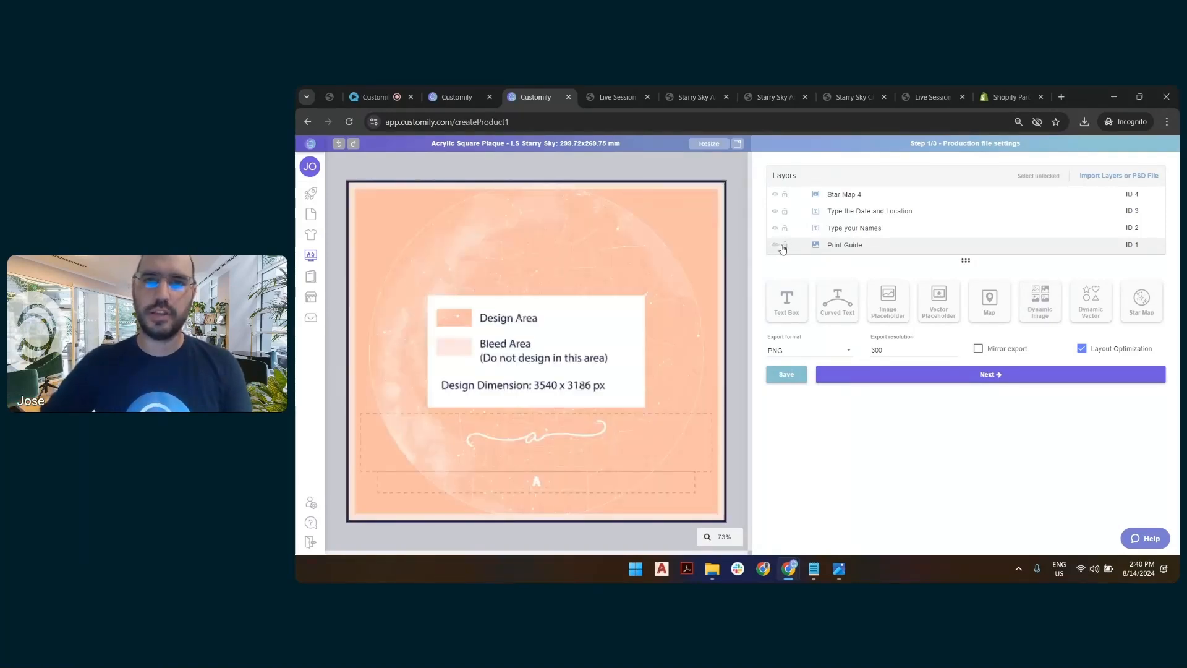
click(784, 245)
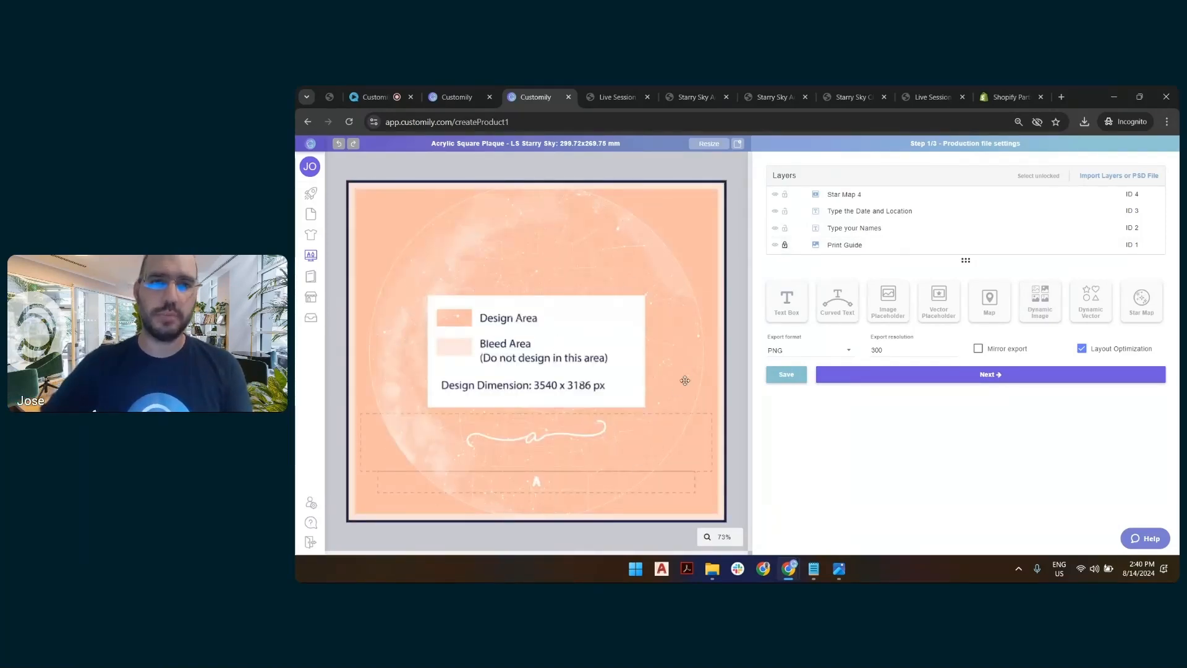
Enlarge the Star Map 4 layer around its centre until it extends well past all edges of the print area.
scroll(662, 282, down, 3)
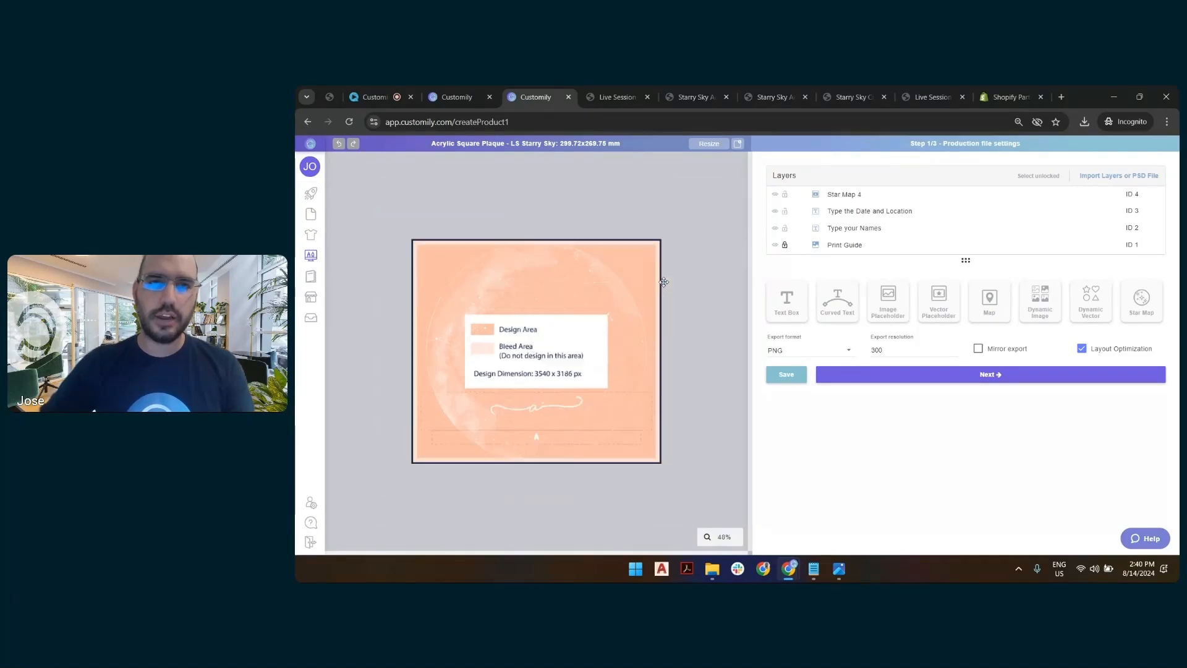
click(825, 195)
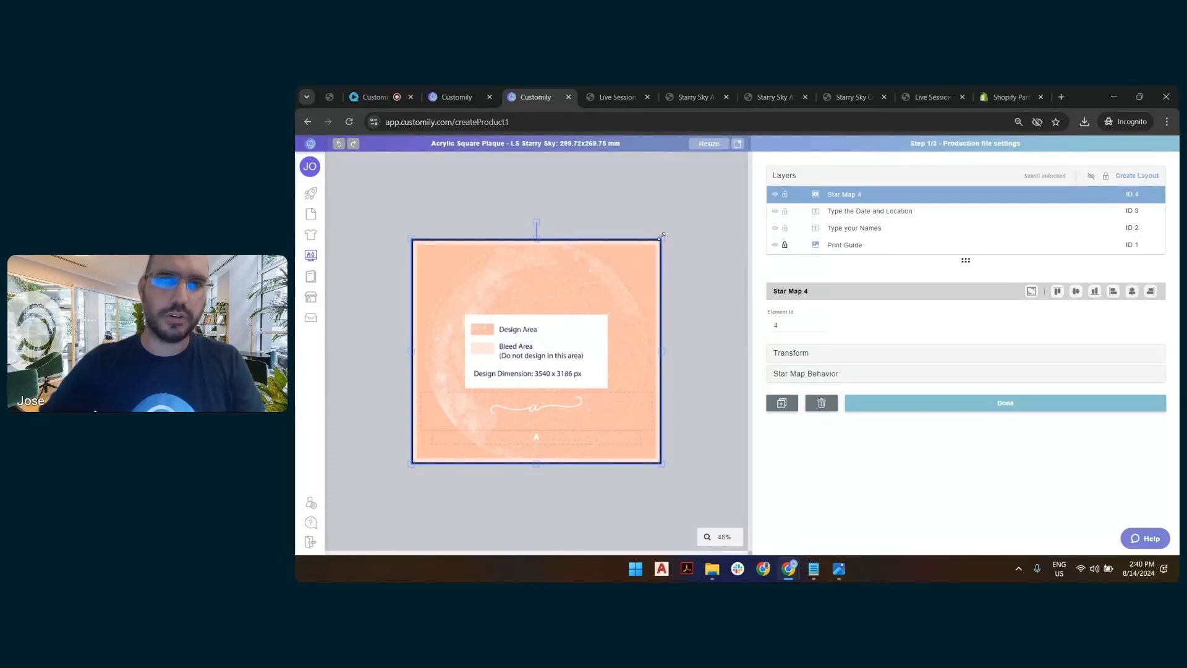
drag(663, 235, 715, 190)
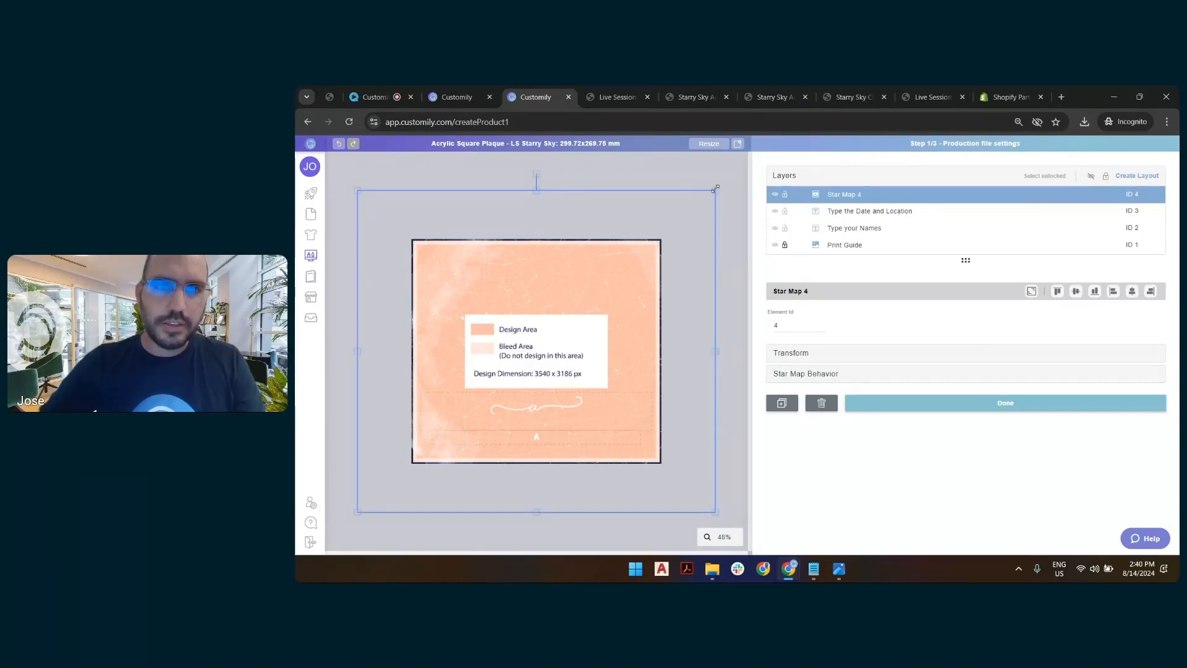
drag(715, 189, 728, 184)
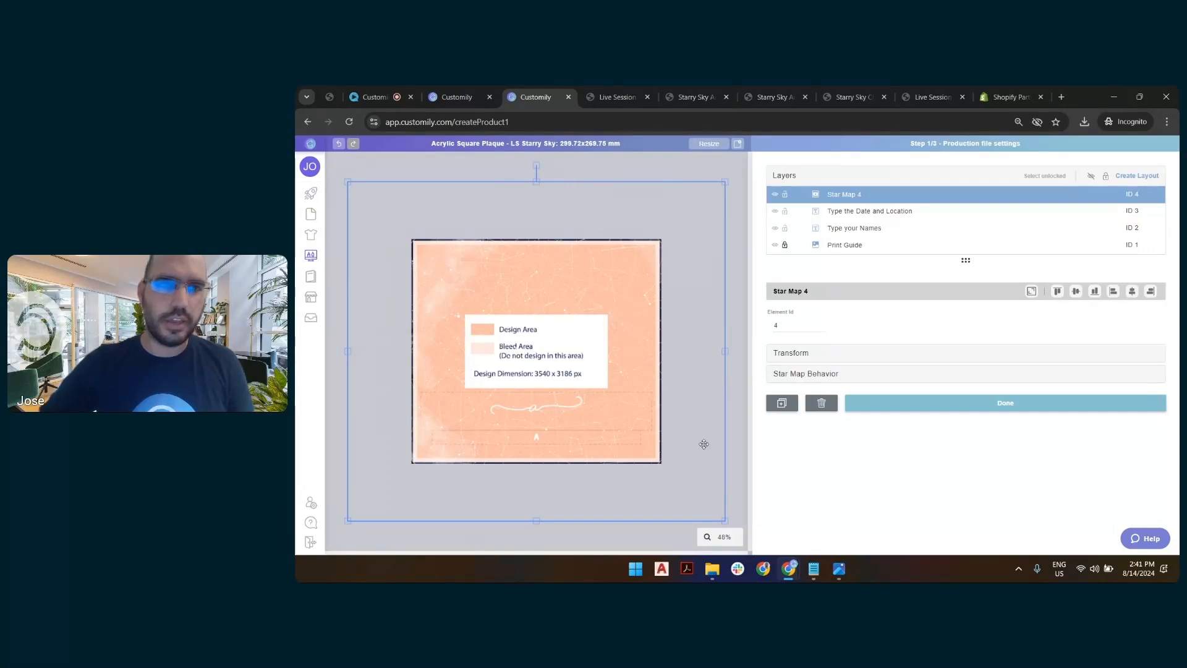
click(742, 183)
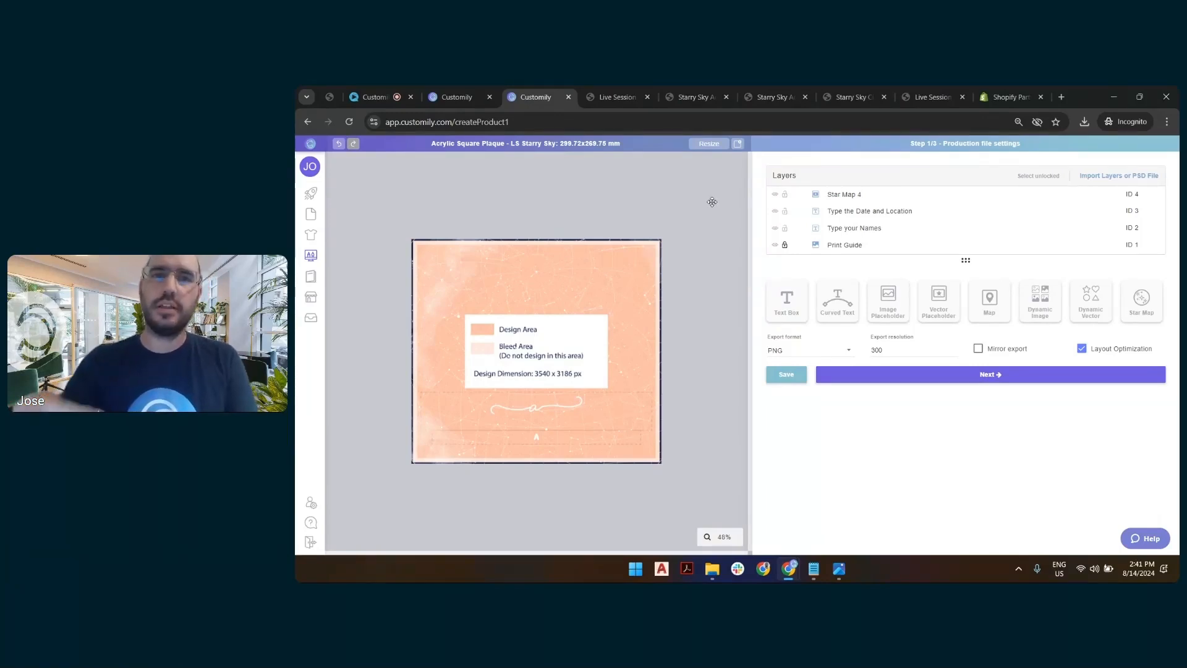
Check the template's dimensions against the enlarged star map, and hide the Print Guide layer.
drag(621, 144, 563, 141)
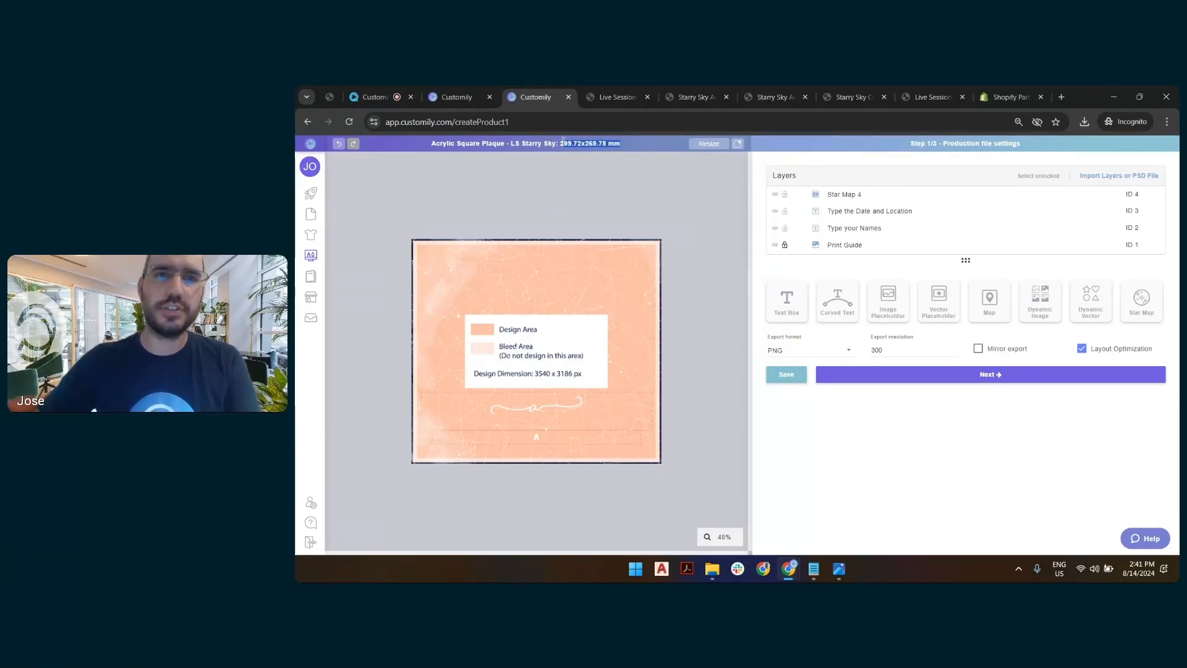
click(648, 196)
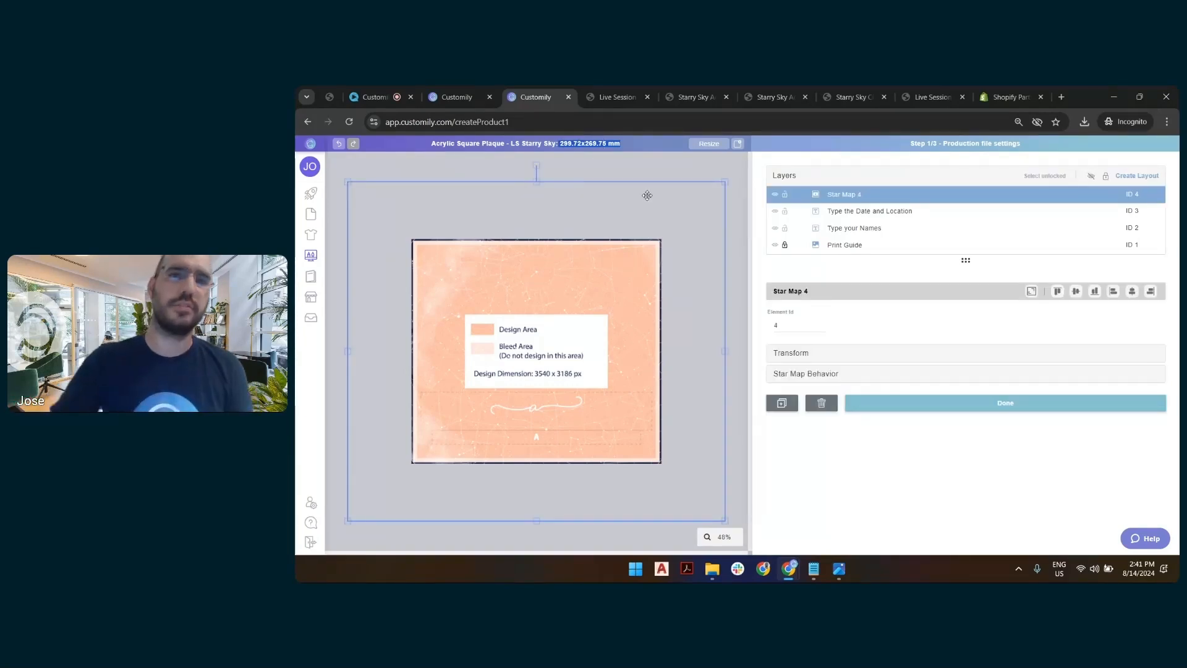
click(704, 169)
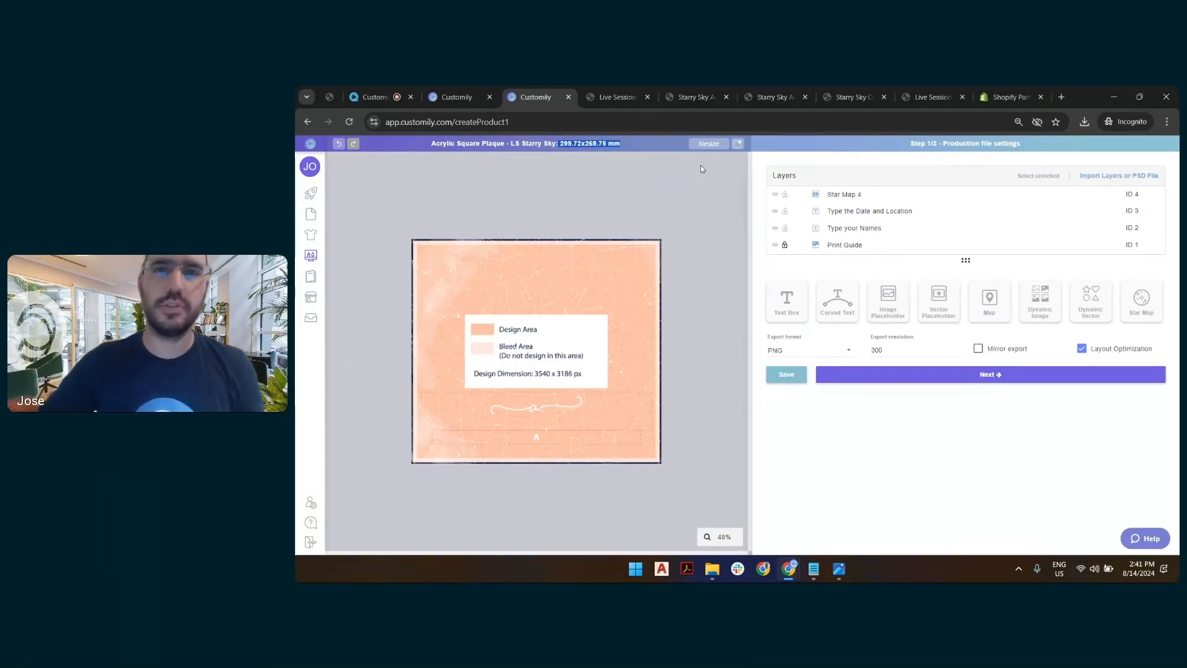
click(774, 247)
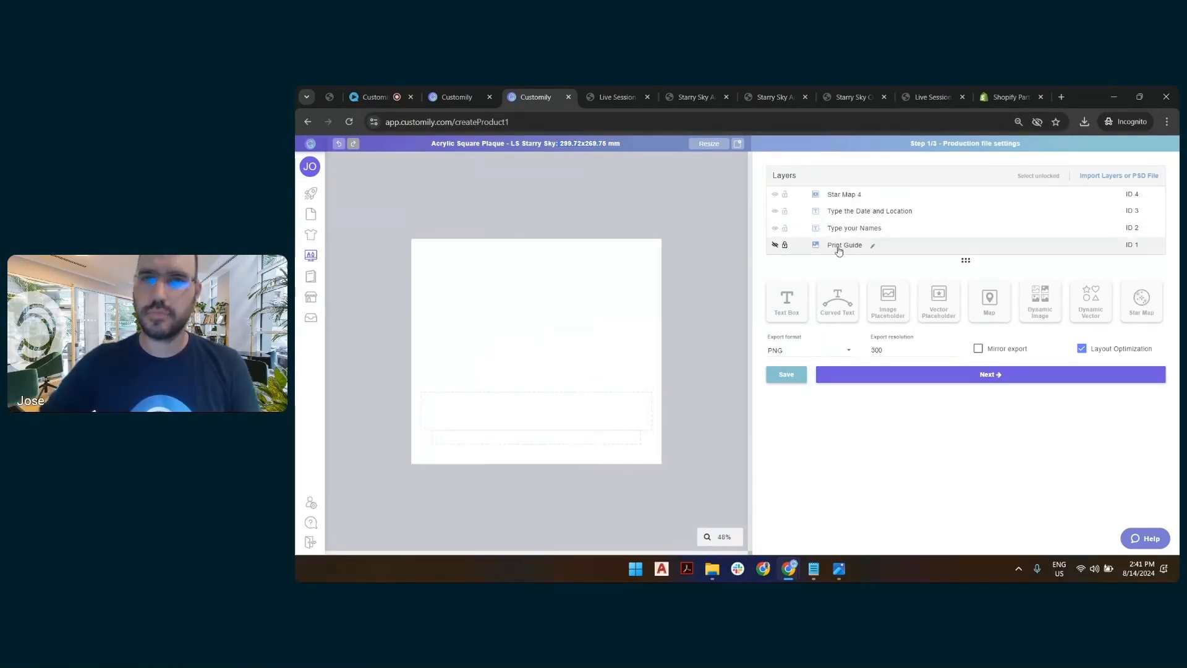
click(776, 247)
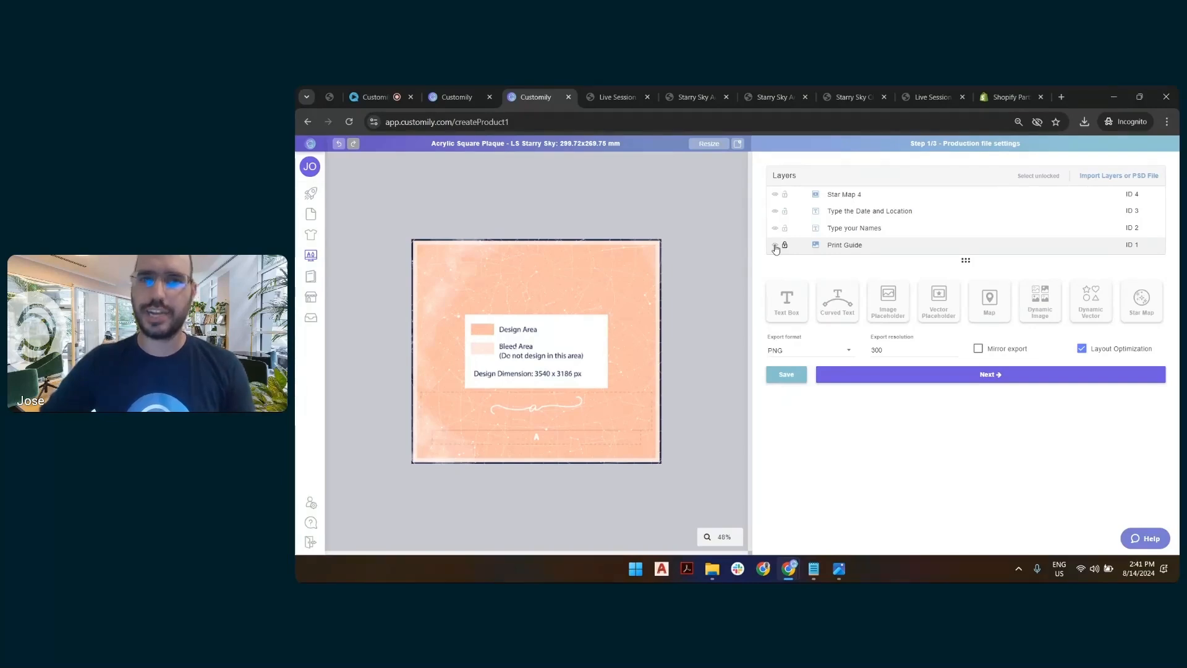
click(776, 247)
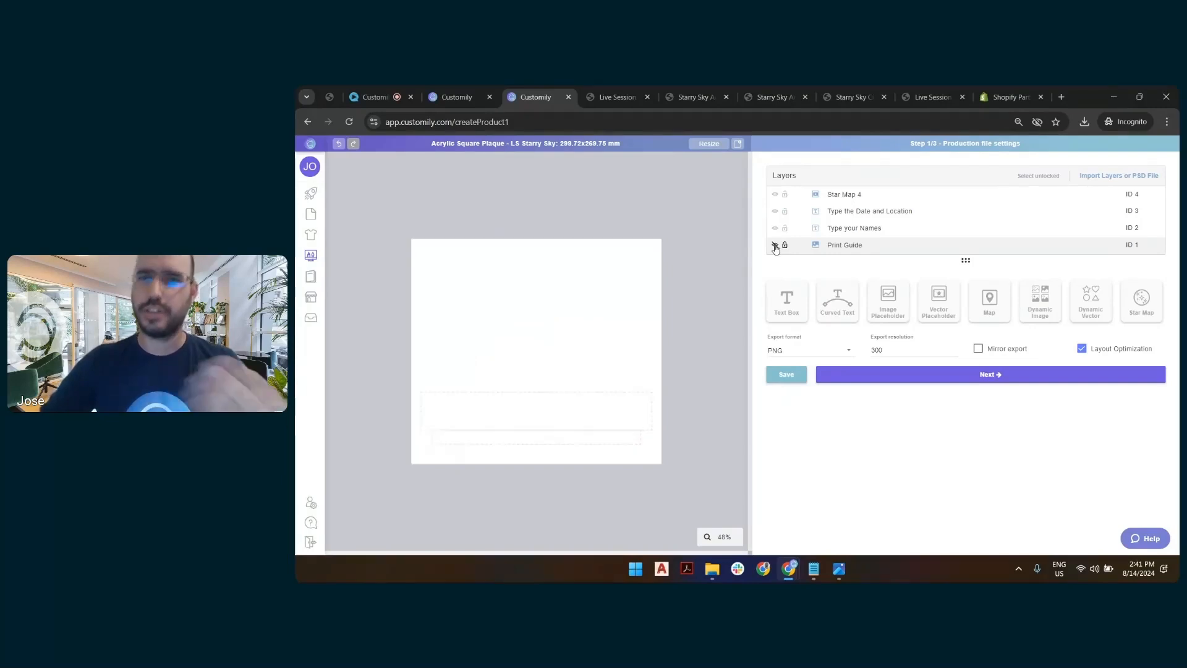
Continue to the preview settings and examine how the Star Map 4 layer sits over the plaque mockup.
click(977, 376)
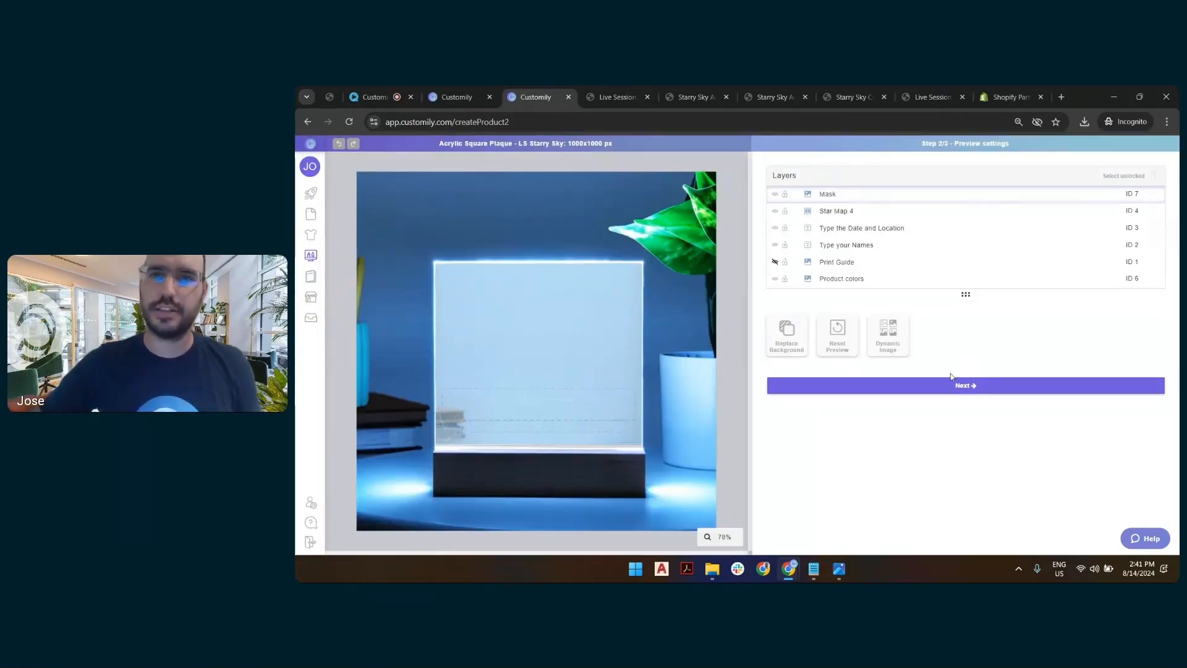
click(835, 215)
scroll(556, 272, down, 4)
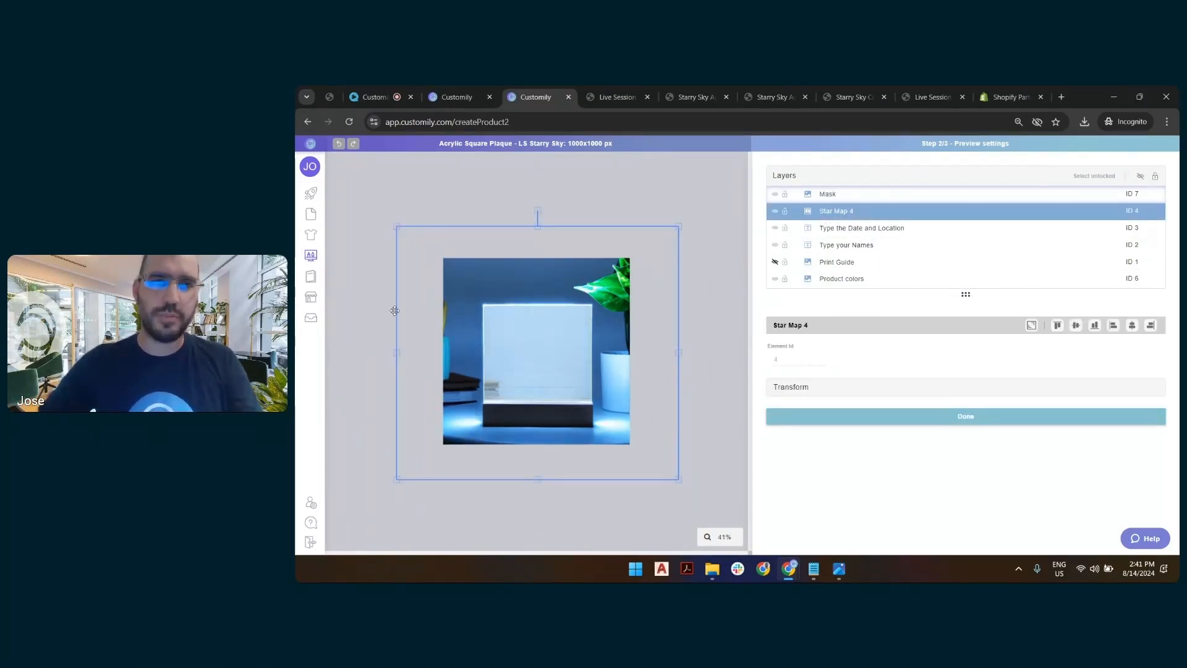
scroll(616, 359, up, 4)
scroll(612, 354, down, 1)
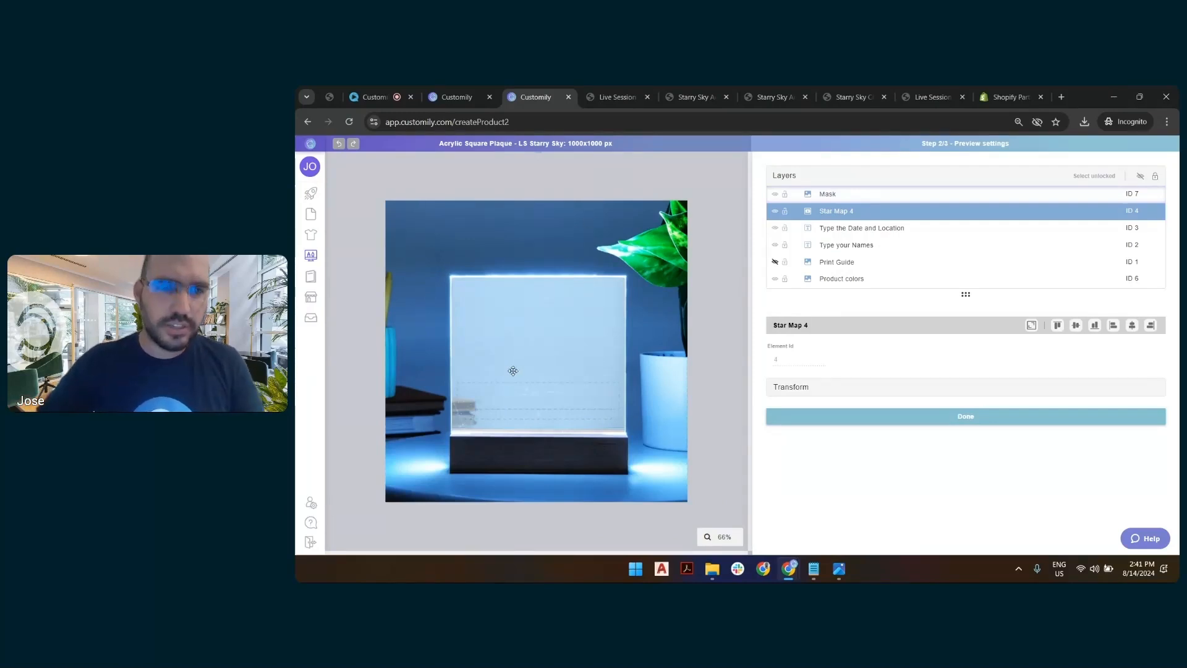
scroll(572, 402, up, 8)
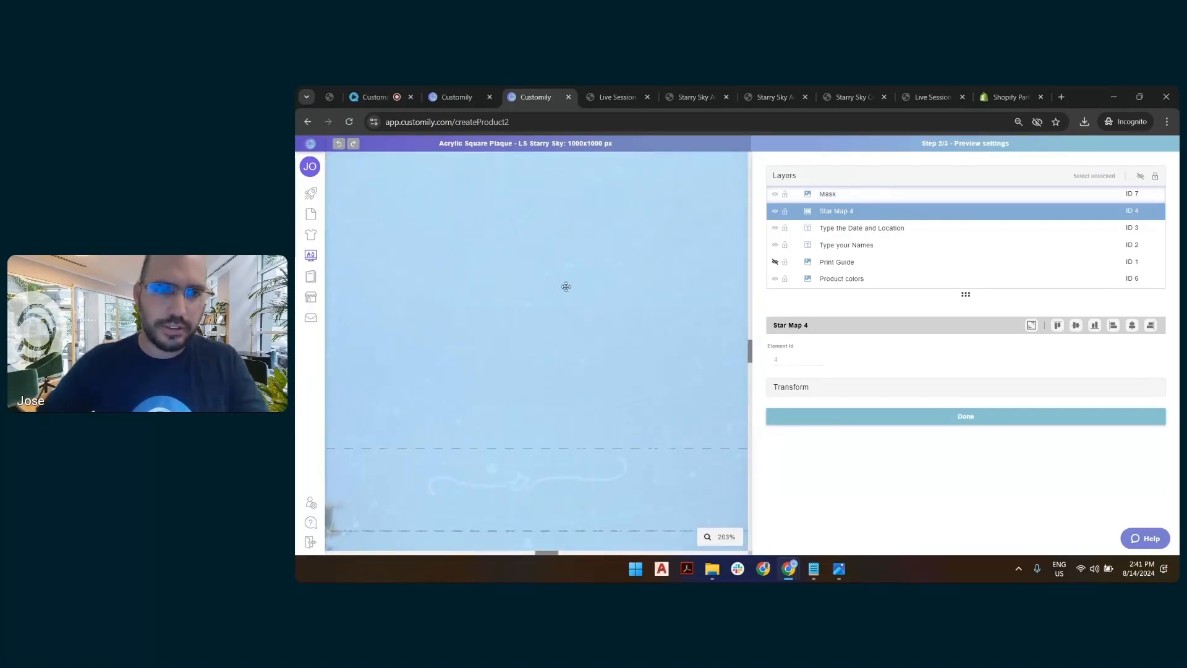
scroll(592, 294, down, 4)
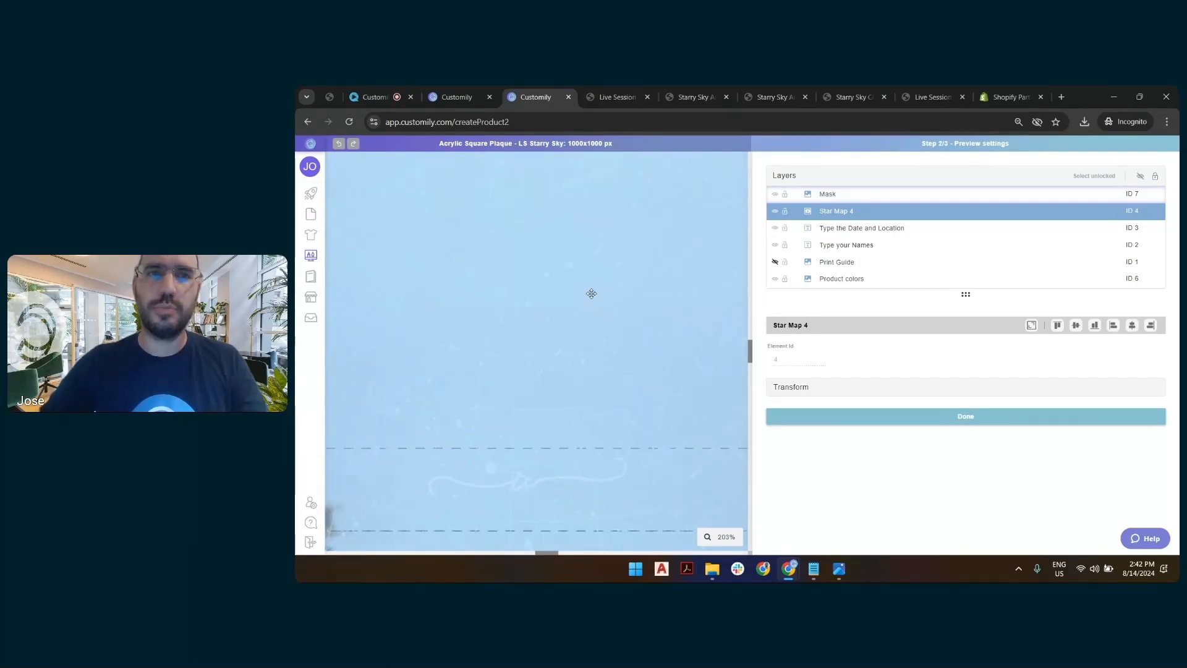
scroll(592, 294, down, 5)
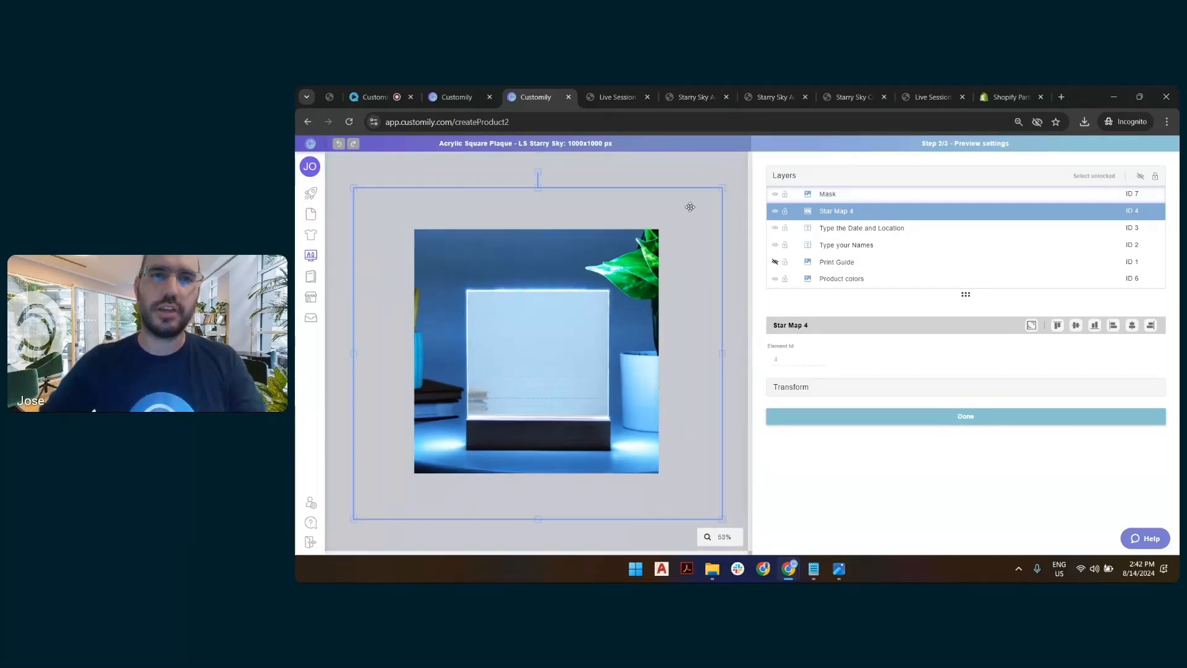
Replace the preview background with solid black (000000).
click(725, 174)
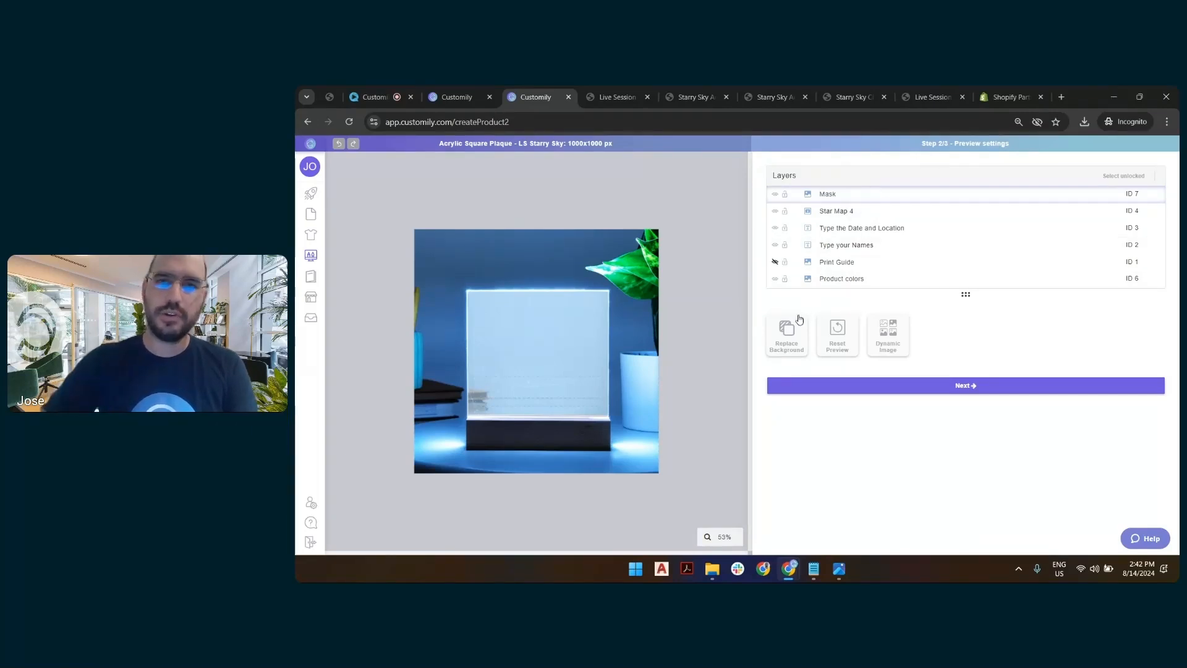
click(790, 332)
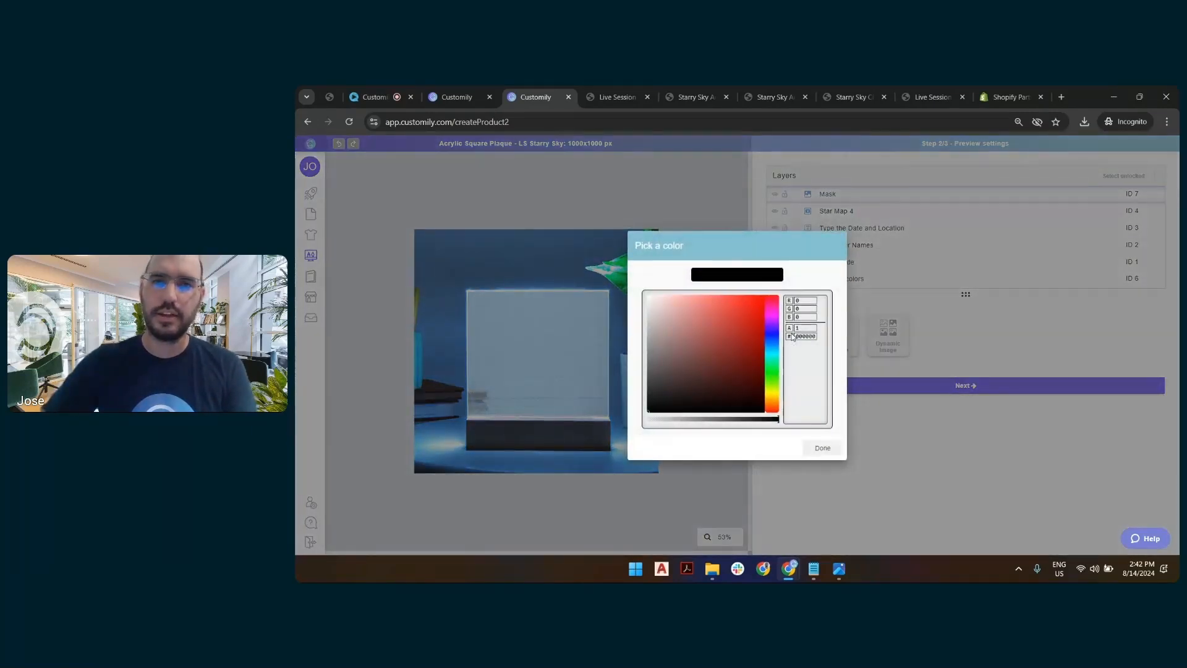
click(816, 450)
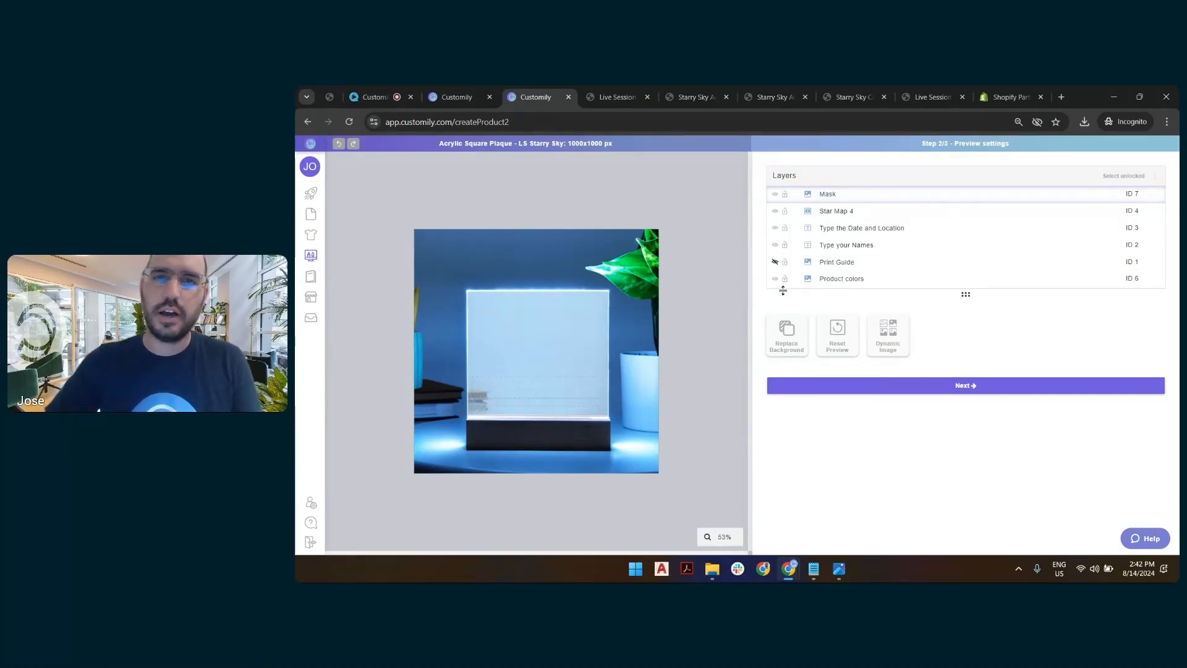
Move the Mask layer aside to inspect the Product colors image underneath, and fit the mask back to the full canvas.
click(844, 193)
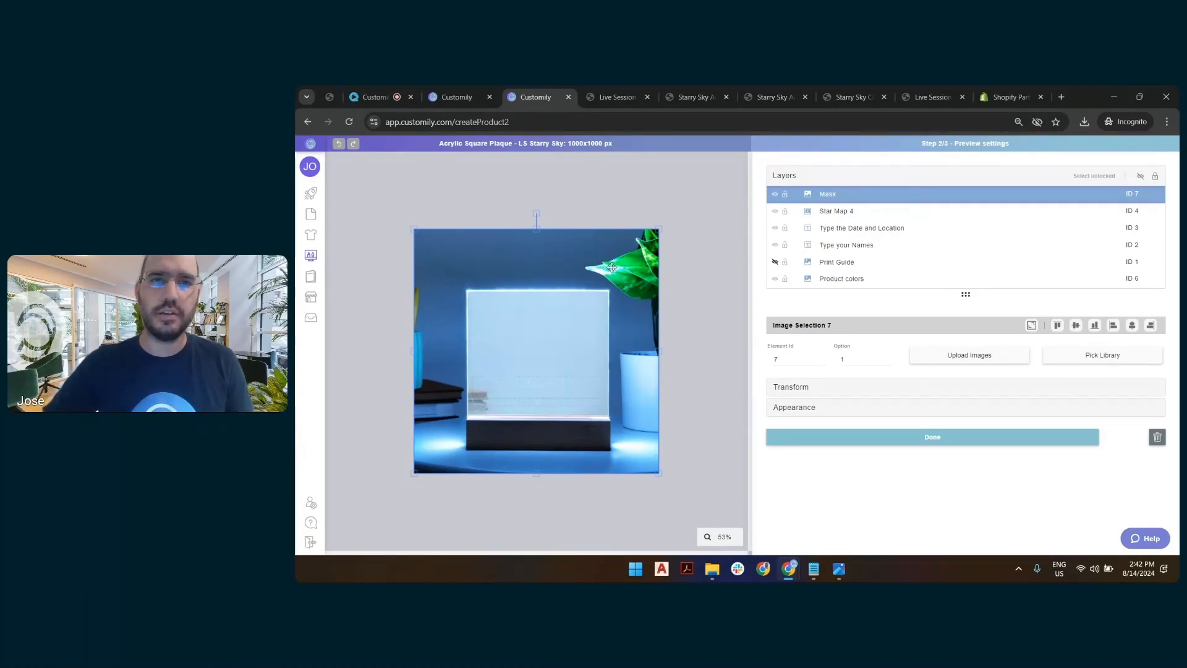
drag(615, 270, 491, 397)
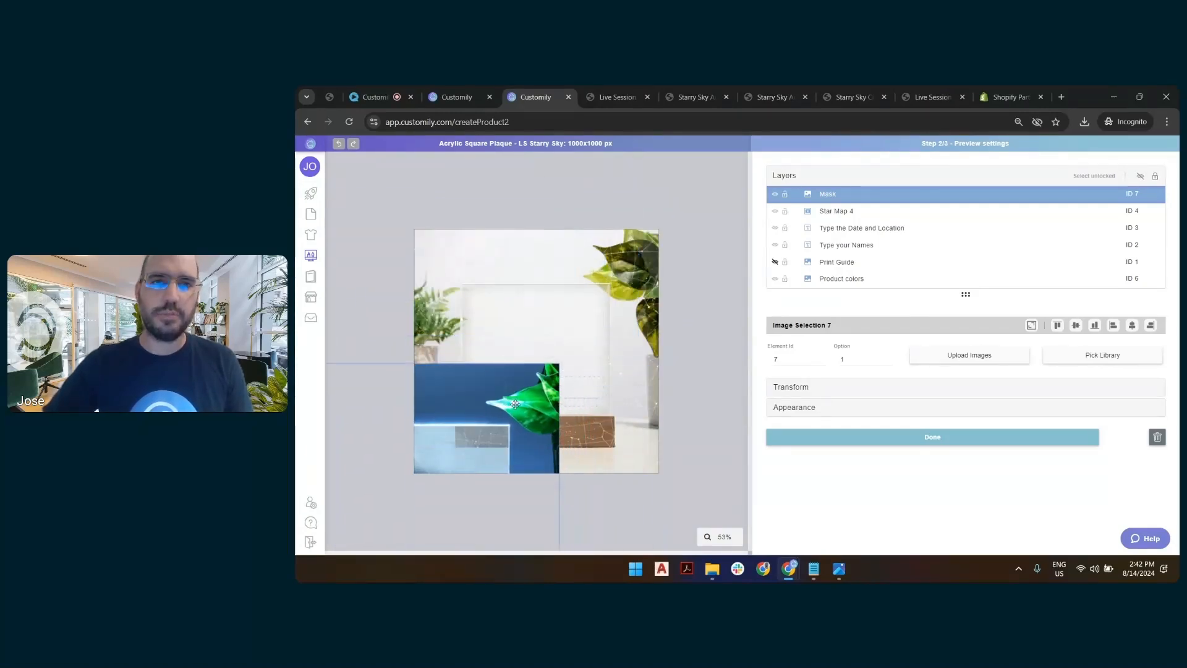
click(842, 282)
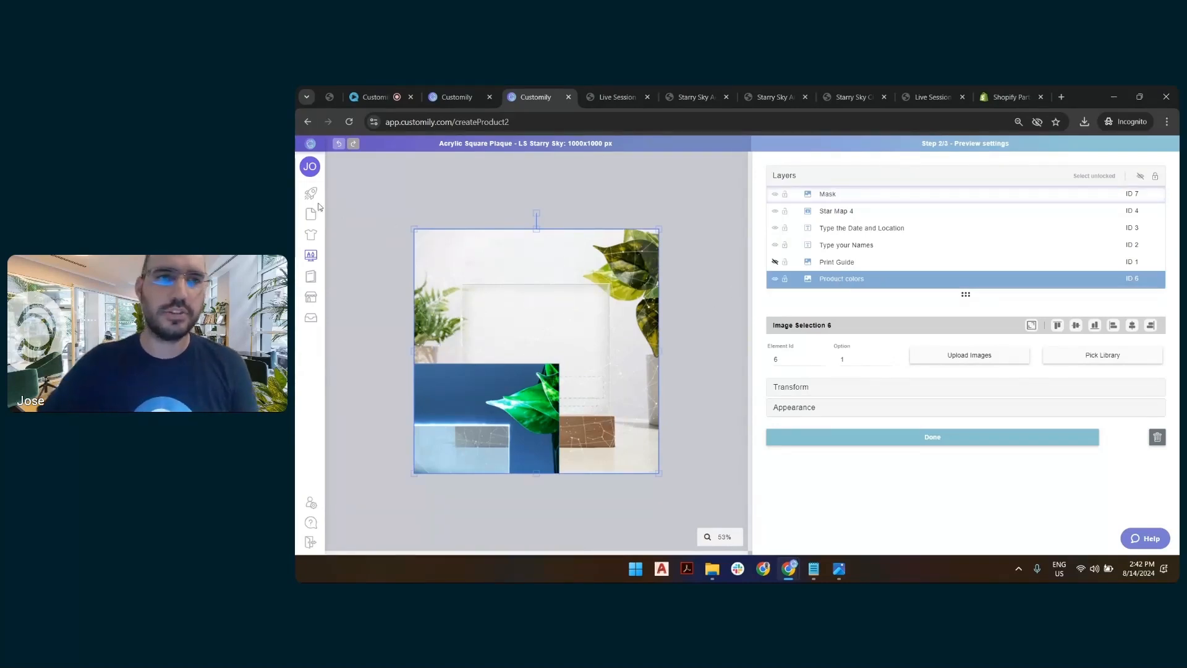
click(537, 394)
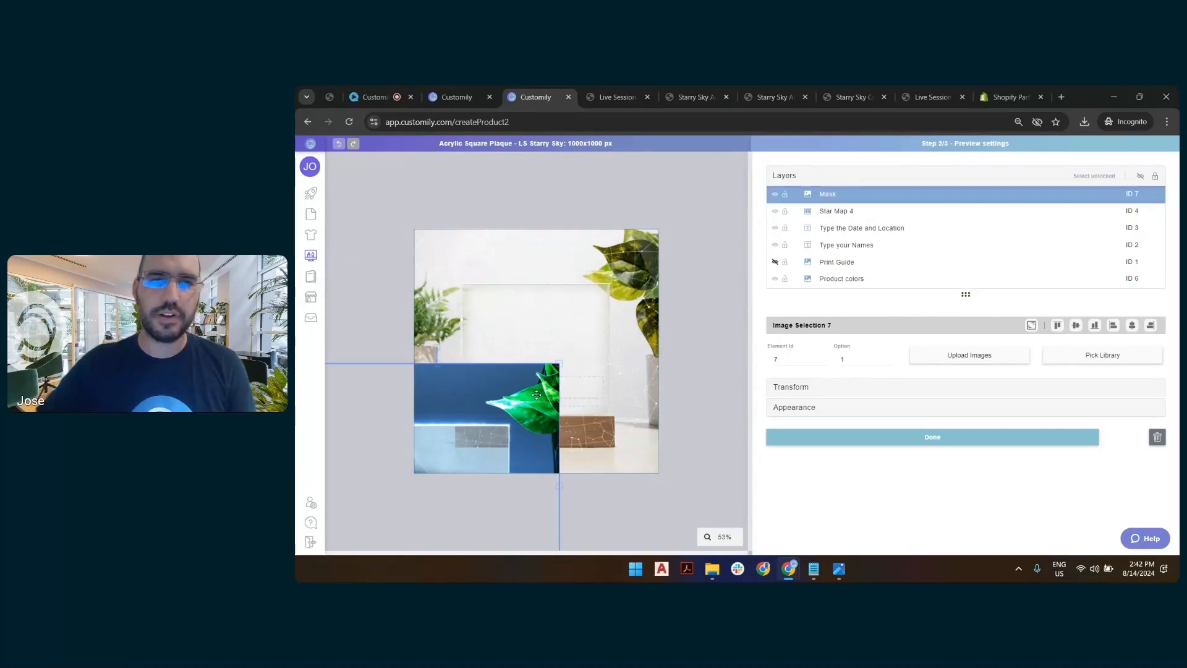
click(1032, 325)
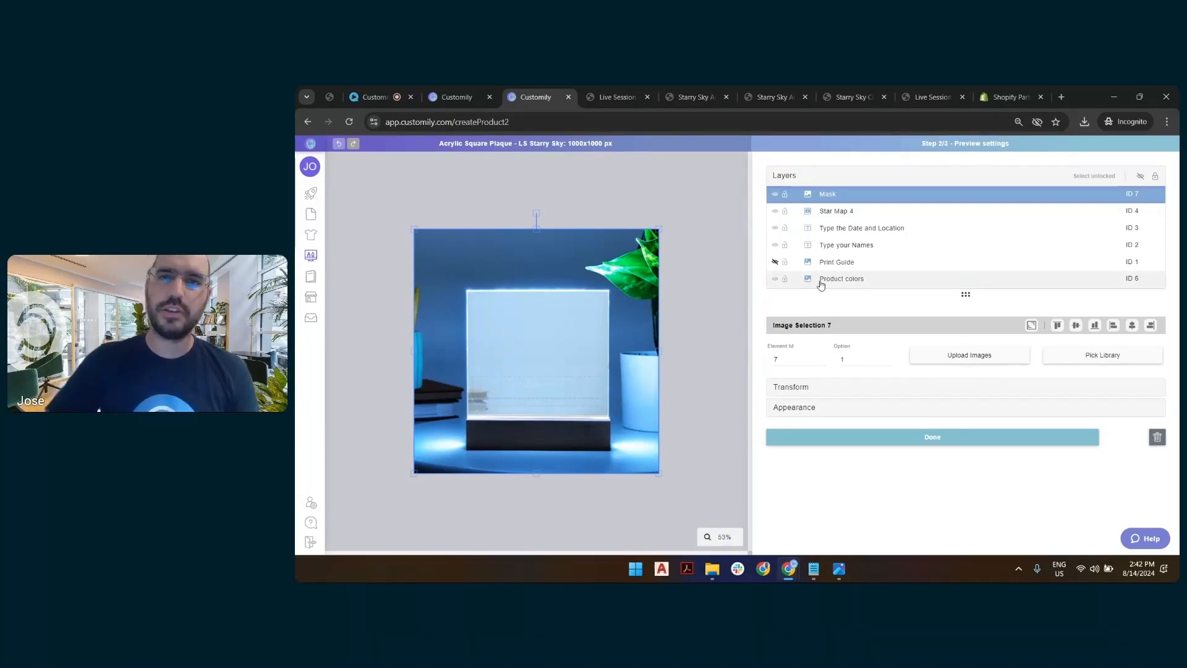
Hide the Product colors and Star Map 4 layers, with the Mask image moved toward the canvas's lower left.
click(847, 278)
click(775, 280)
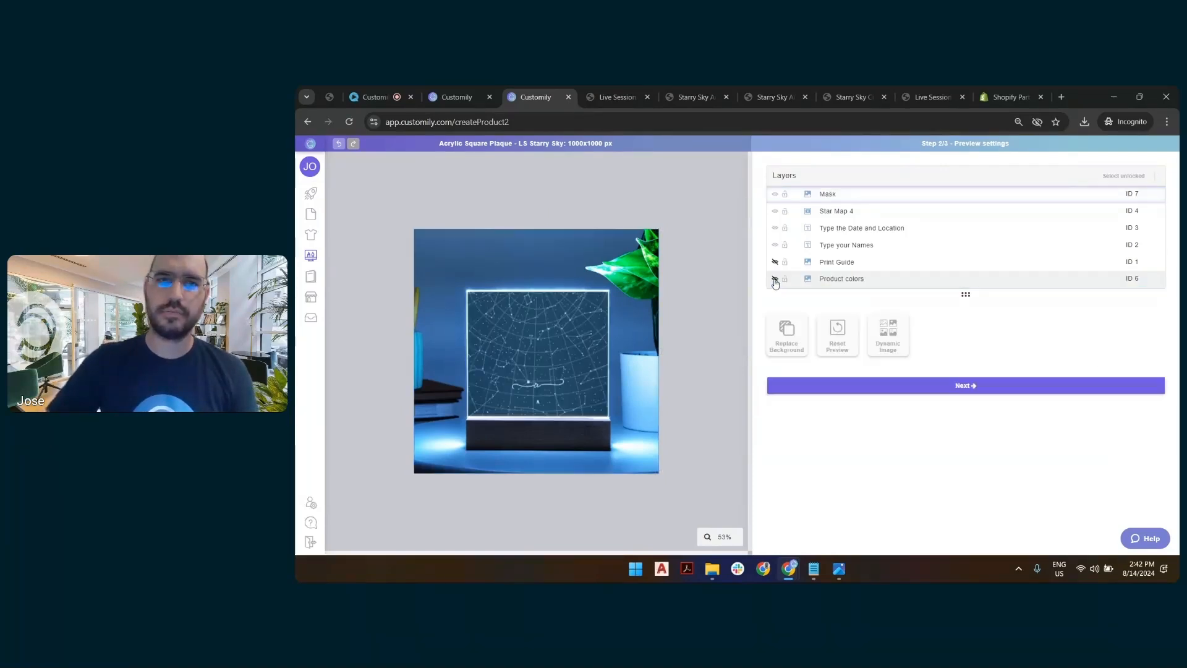
click(829, 195)
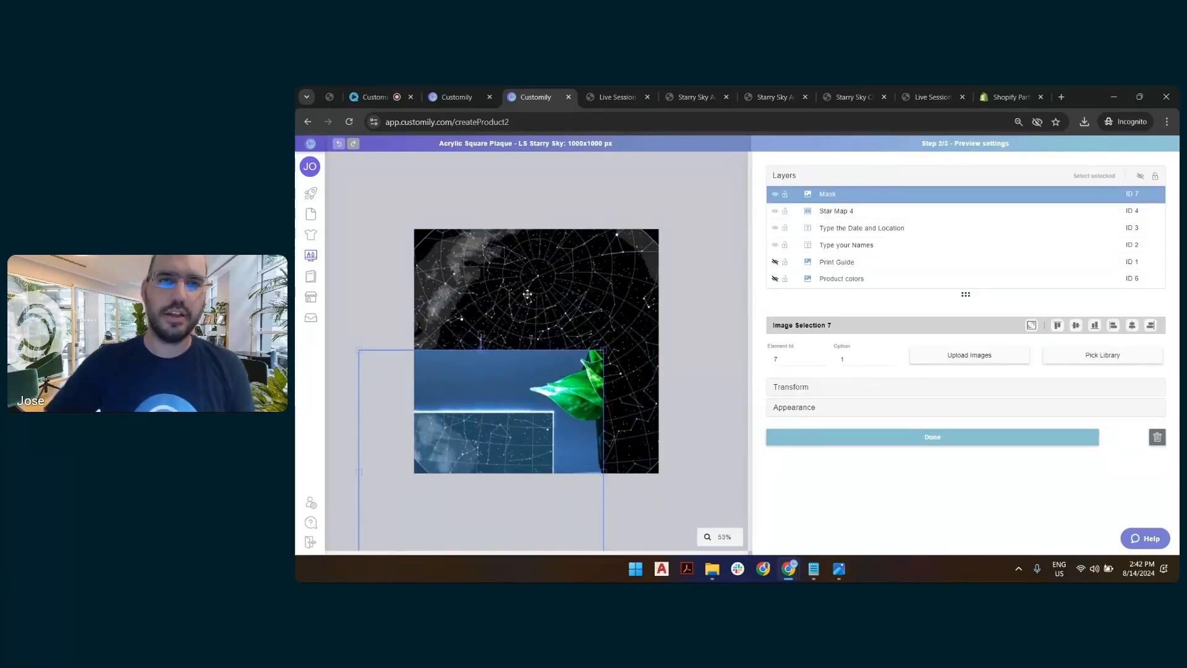
click(776, 212)
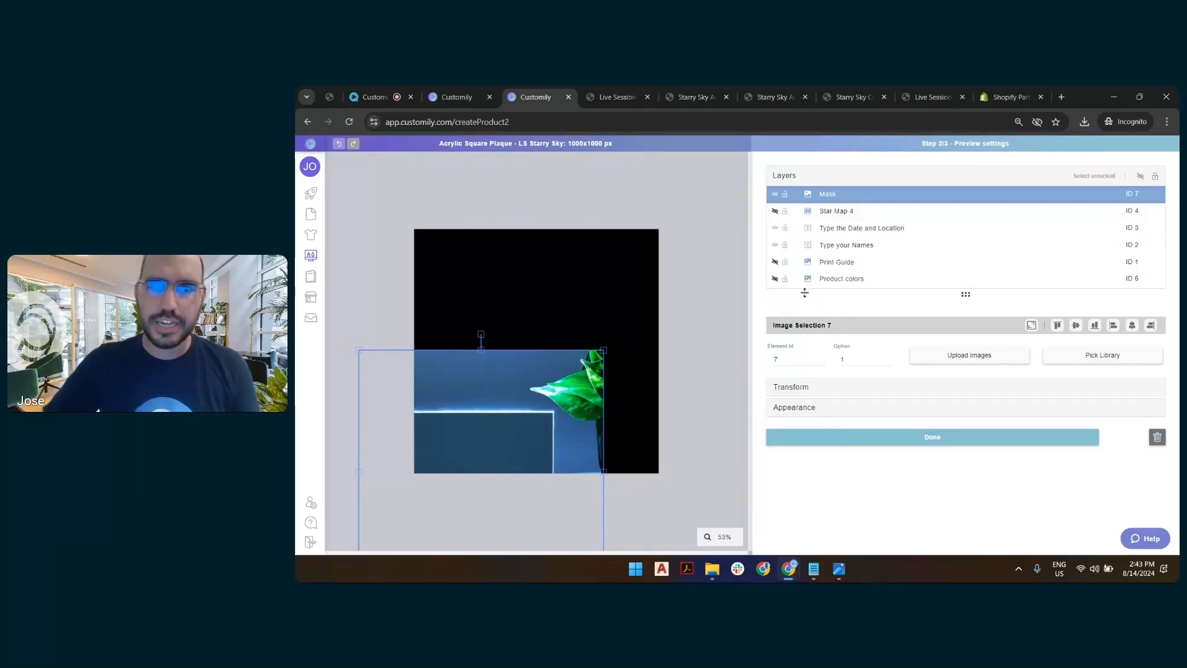
Sample the mockup's blue backdrop into the Type the Date and Location text fill, option 1, and open its hex colour code.
click(844, 235)
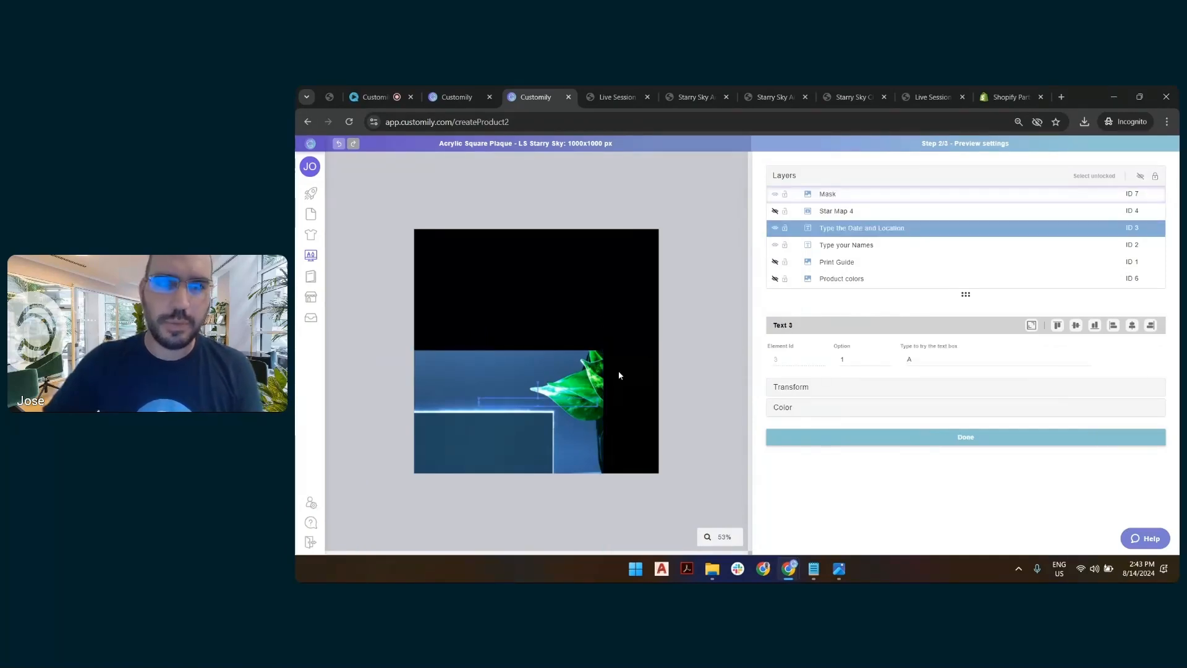
click(784, 408)
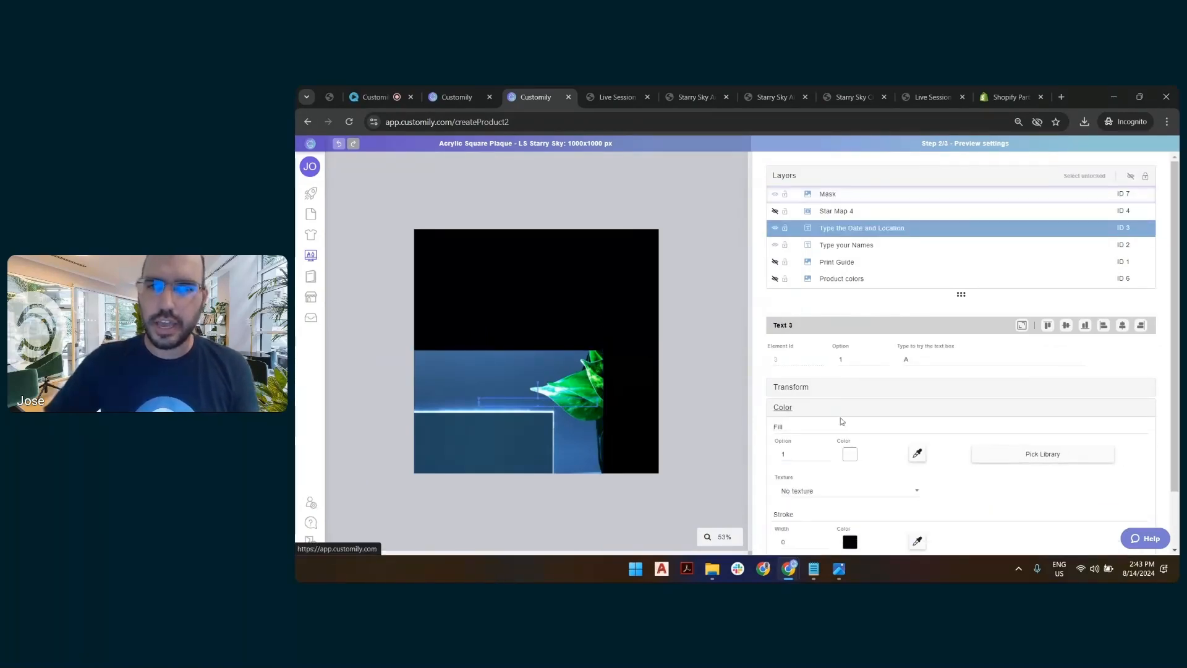
click(919, 454)
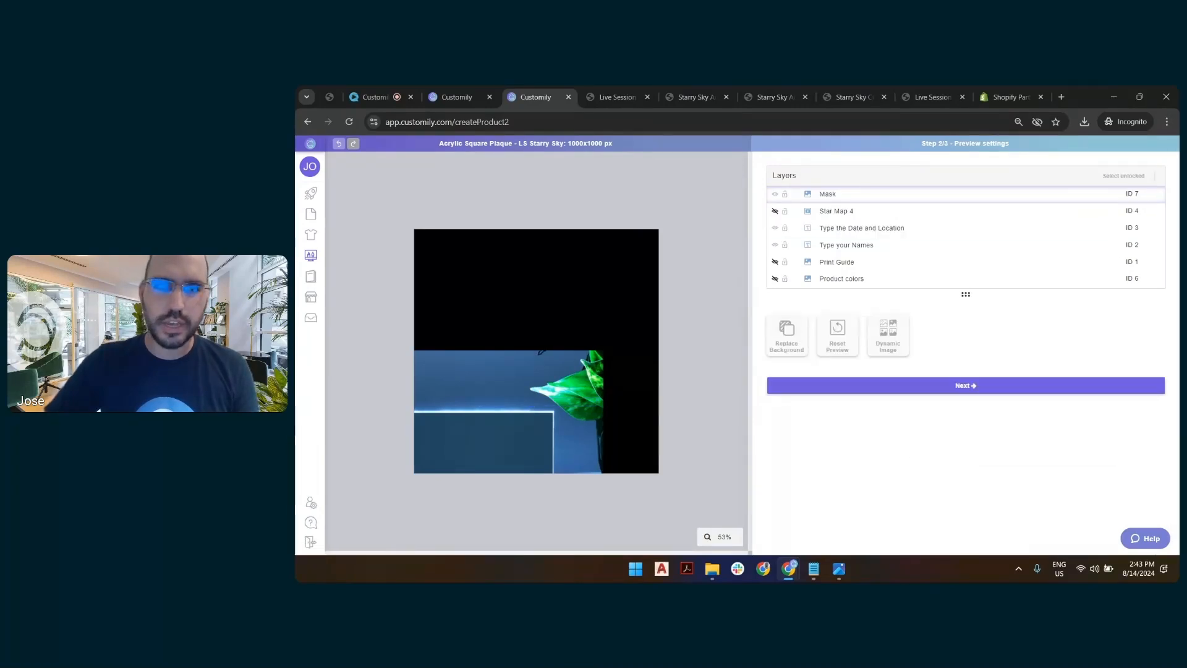
click(508, 381)
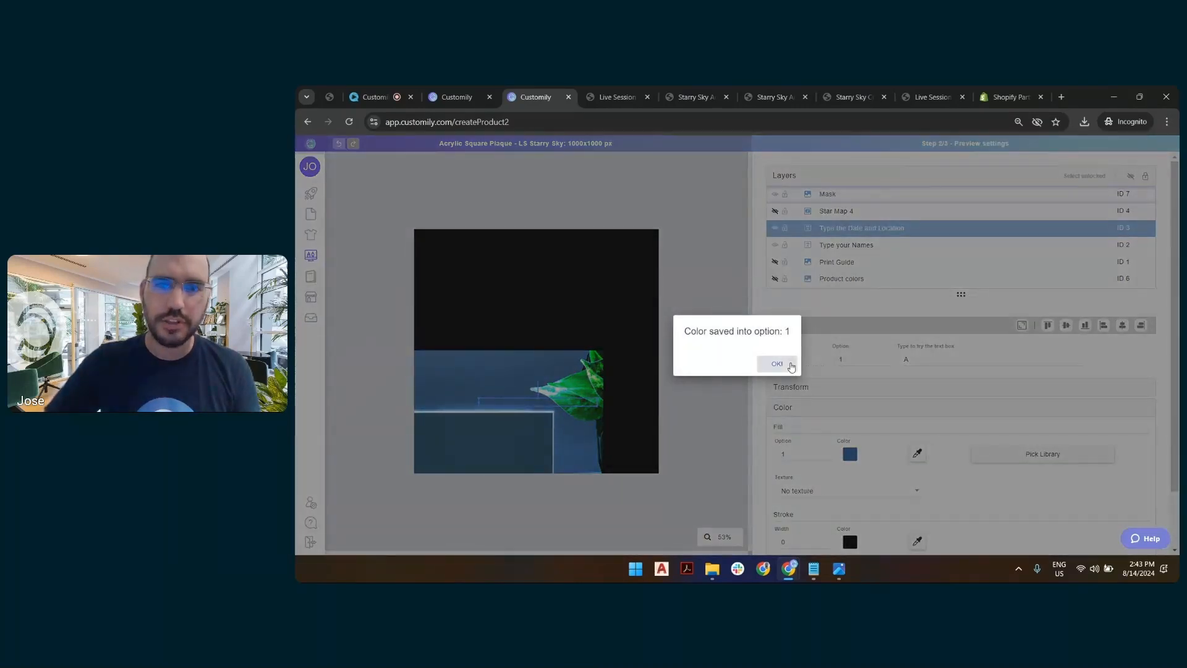
click(793, 365)
click(850, 455)
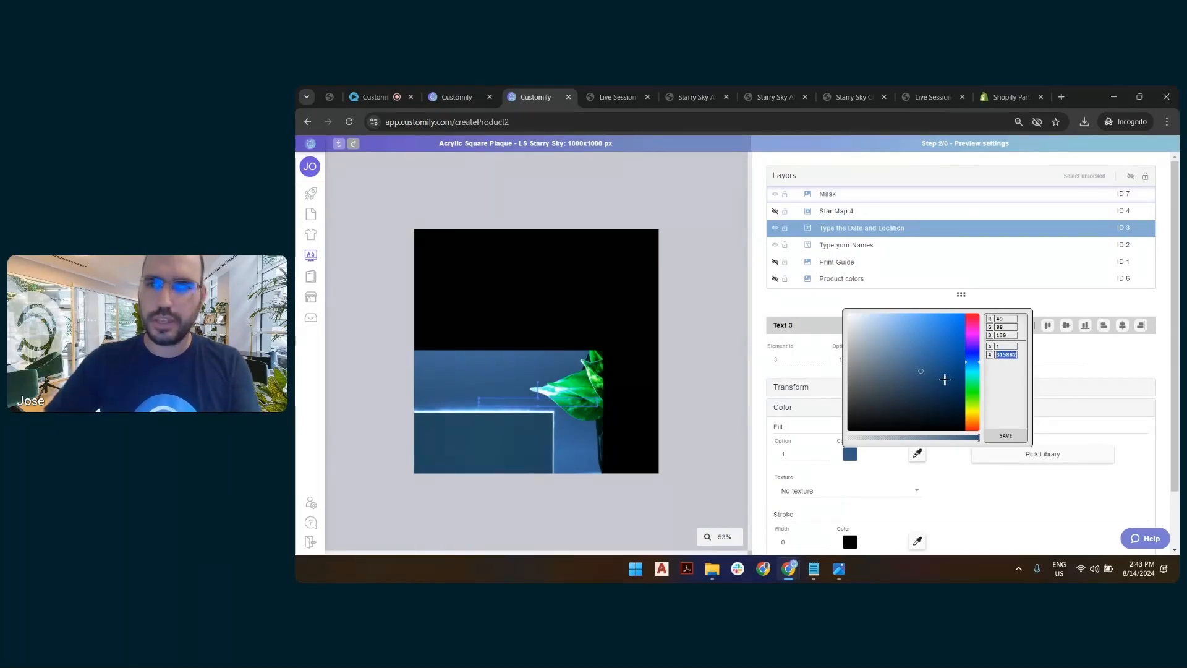
Try black as the Type the Date and Location text fill, and restore it to white in option 1.
drag(944, 379, 947, 445)
click(1005, 436)
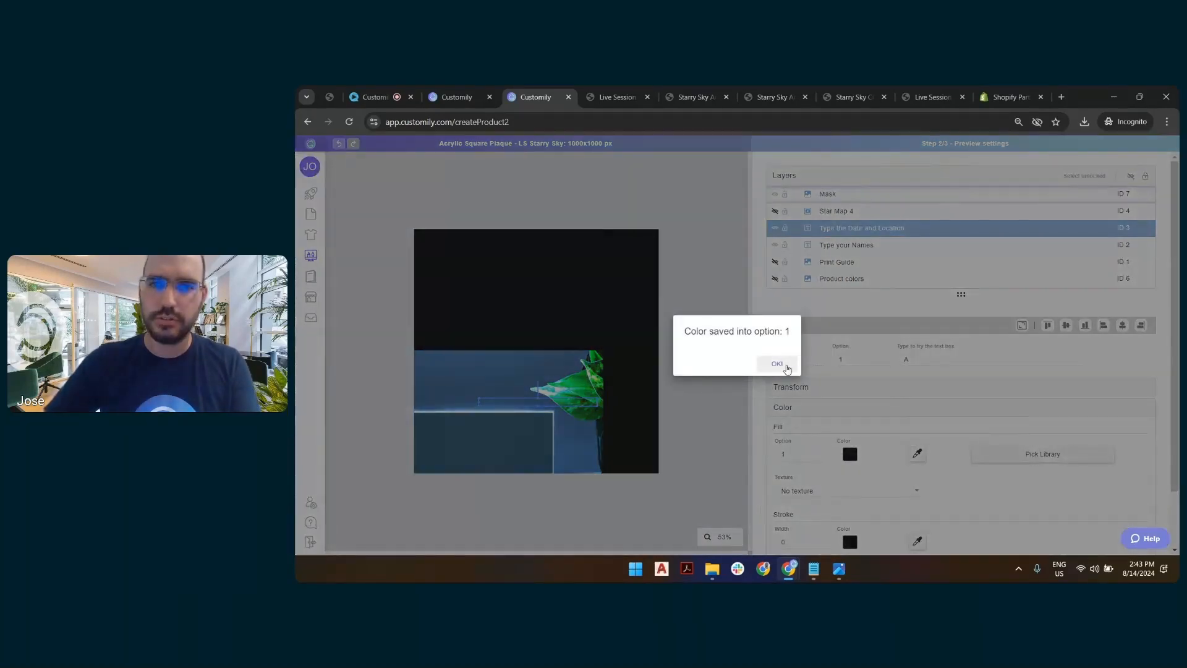
click(777, 365)
click(851, 455)
drag(905, 372, 798, 281)
click(1010, 434)
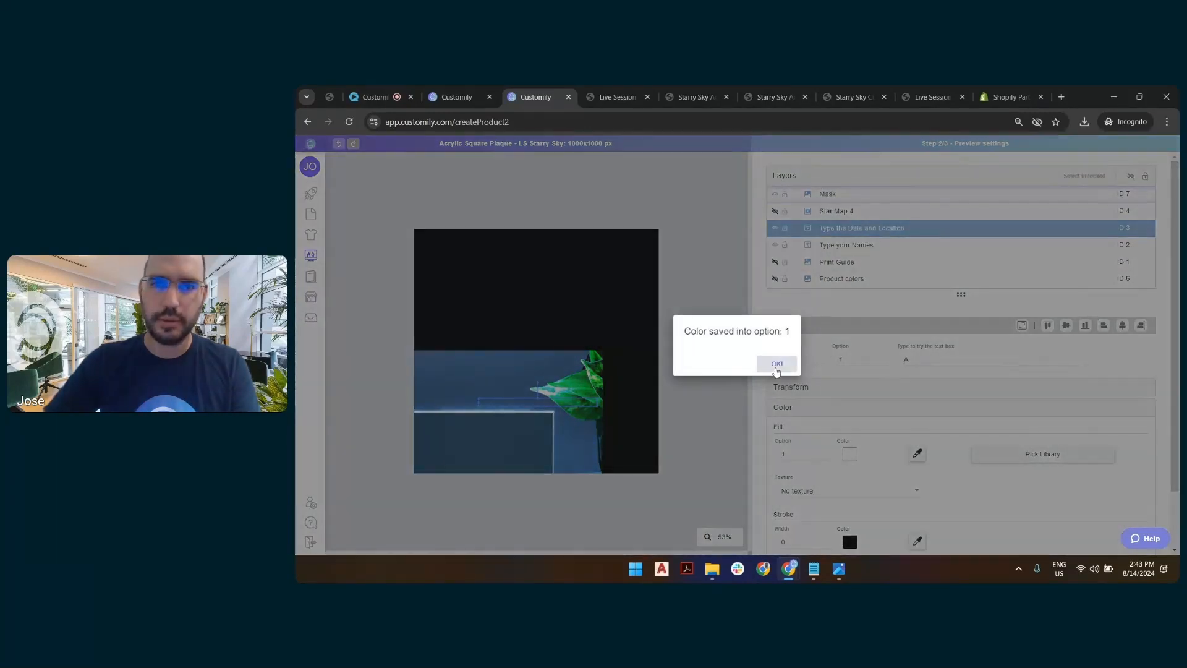
click(777, 364)
Fit the Mask image back to the full canvas and show the Star Map 4 layer again.
drag(560, 358, 593, 266)
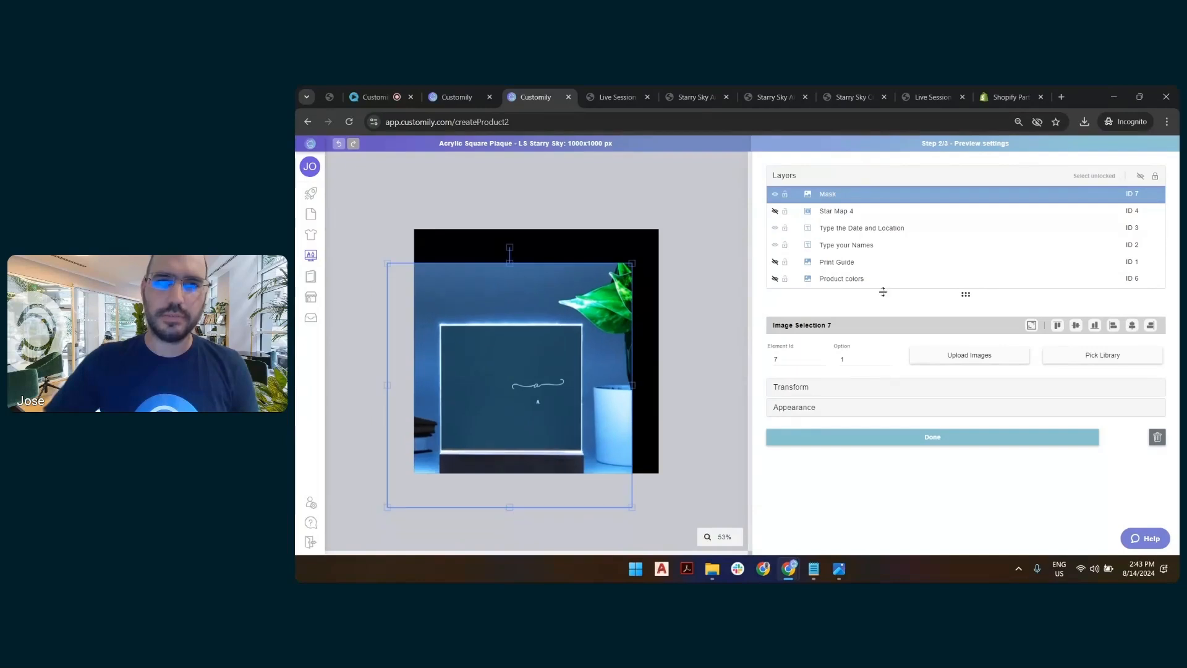
click(1031, 325)
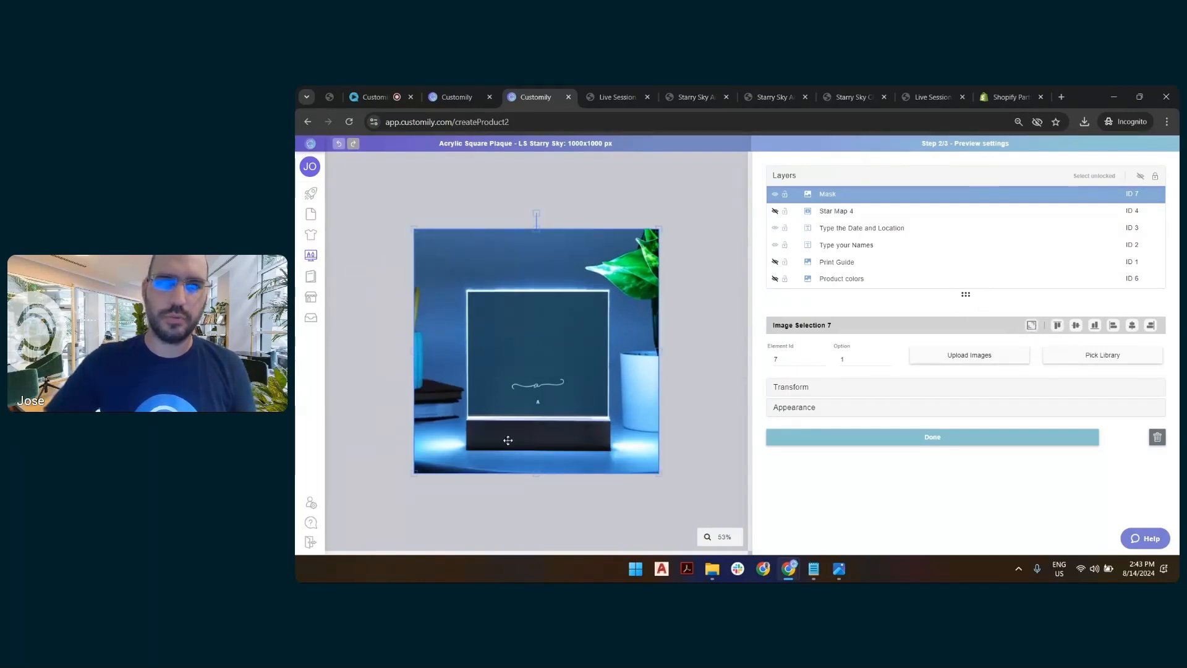
click(823, 215)
click(775, 212)
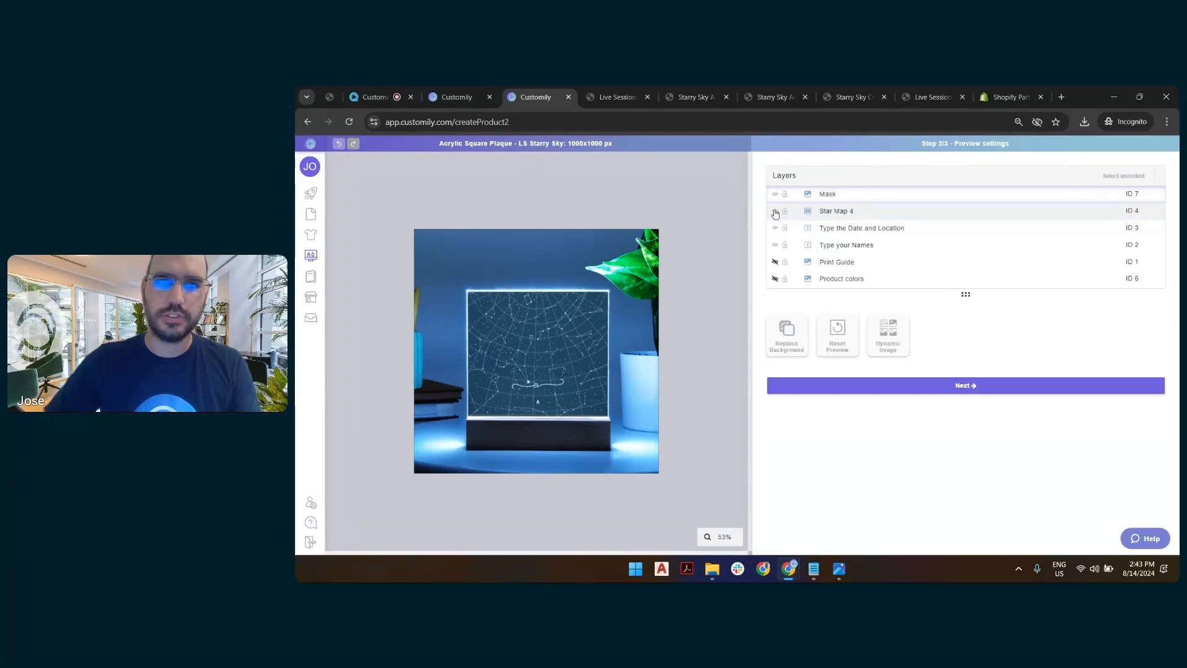
click(710, 196)
click(730, 185)
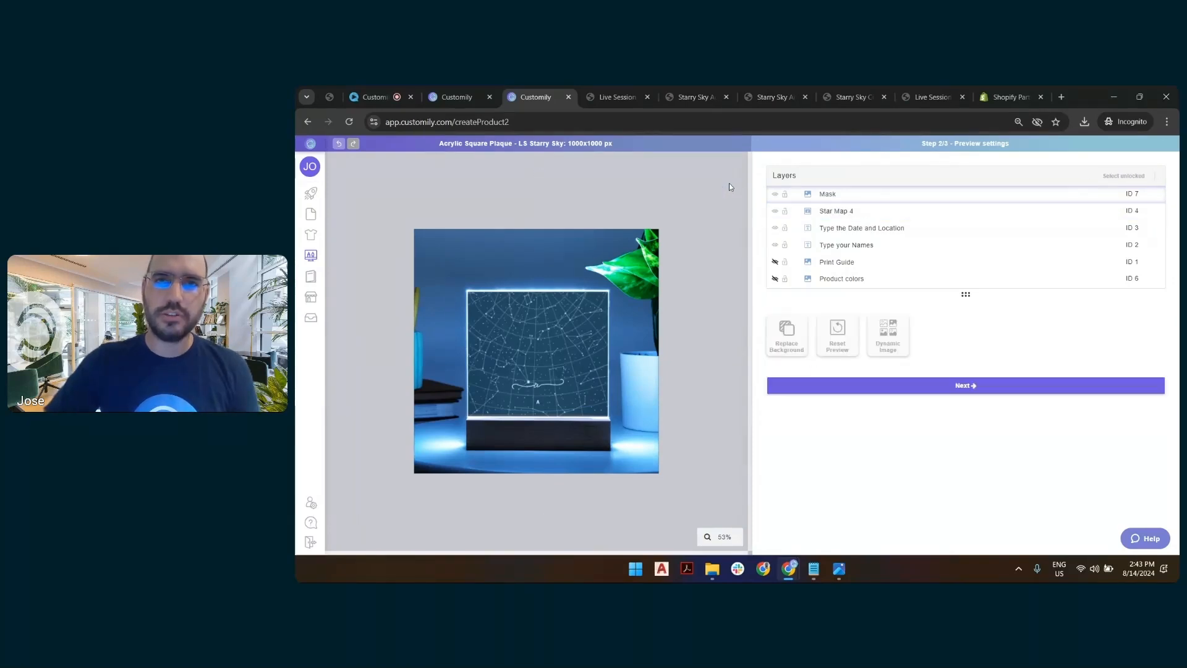
Replace the preview background with the blue 315882.
click(787, 335)
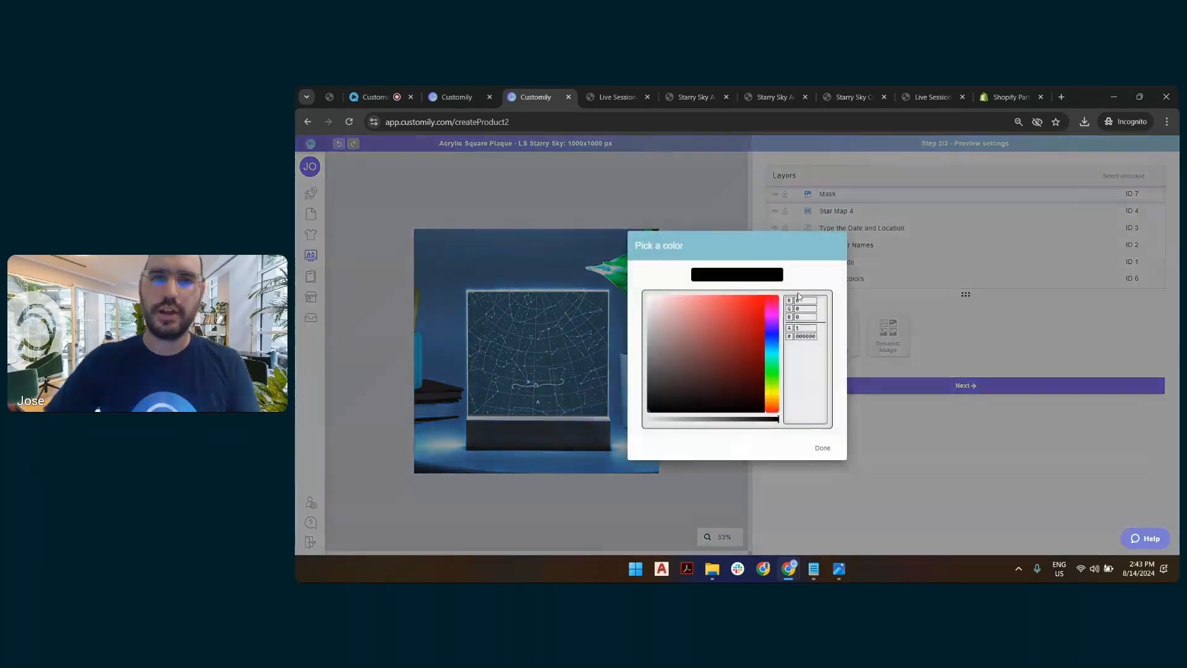
double_click(812, 335)
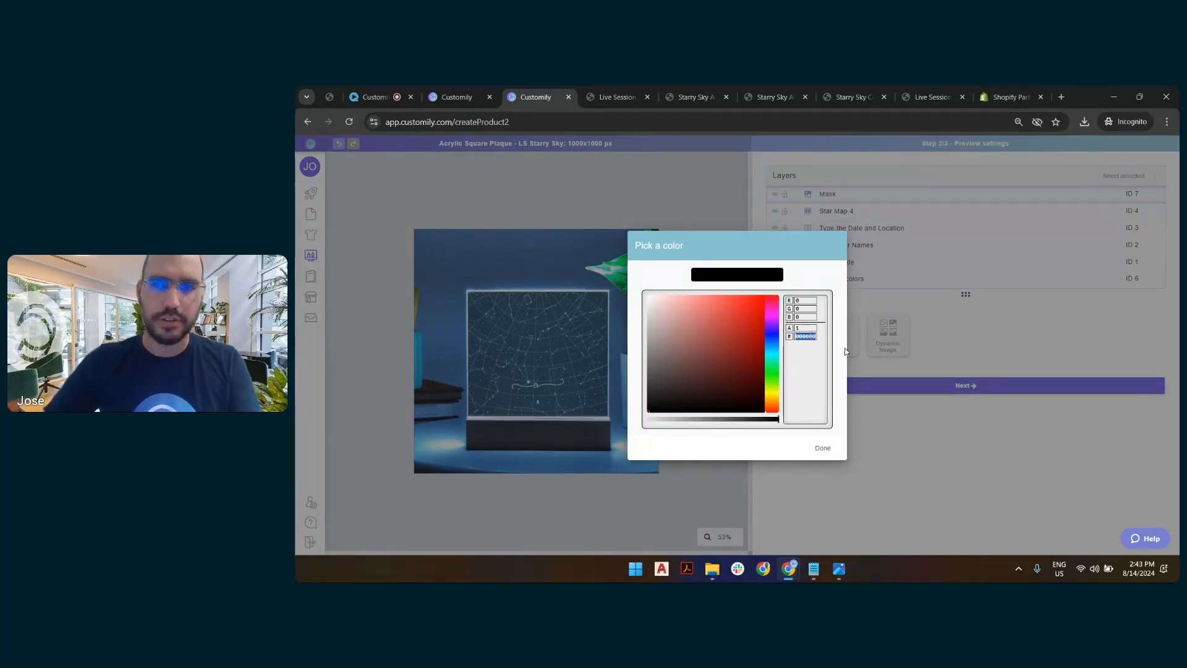
text(315882)
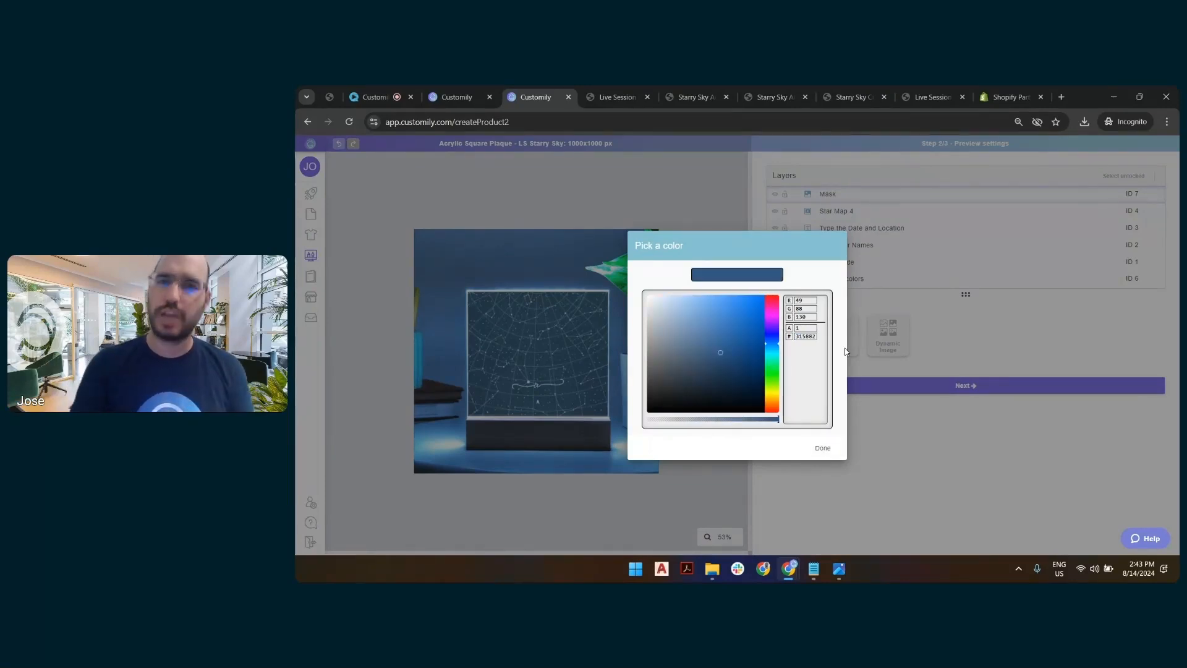
click(821, 448)
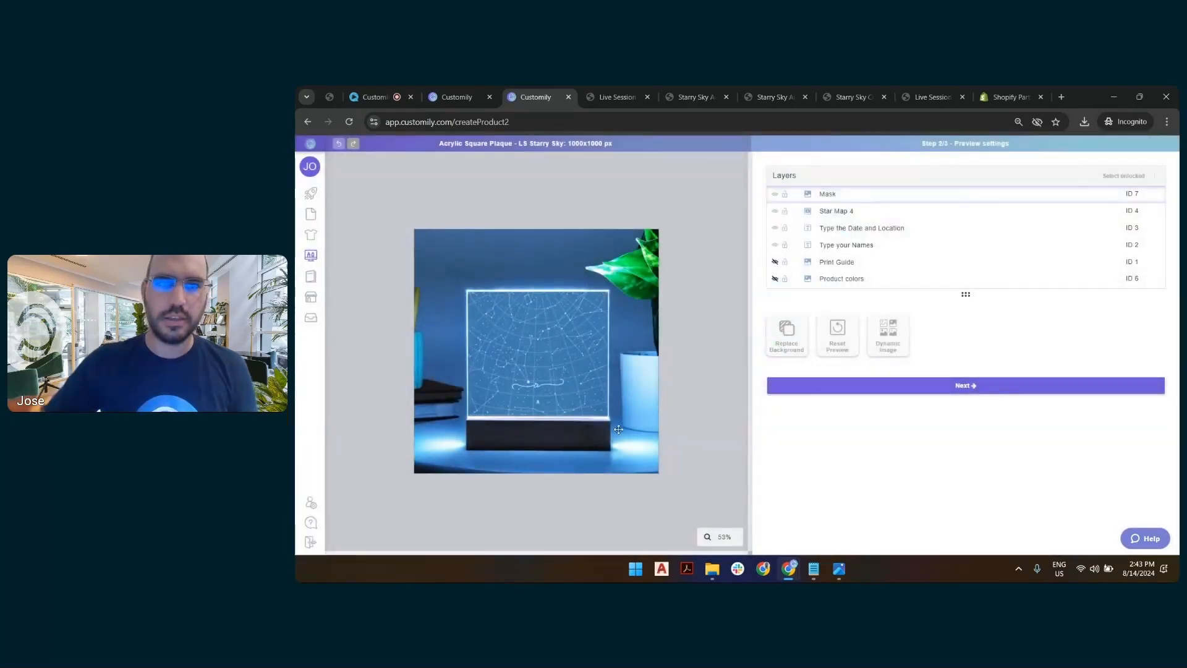
Shrink the Star Map 4 layer until it extends only slightly beyond the plaque's glowing acrylic panel.
scroll(522, 391, up, 5)
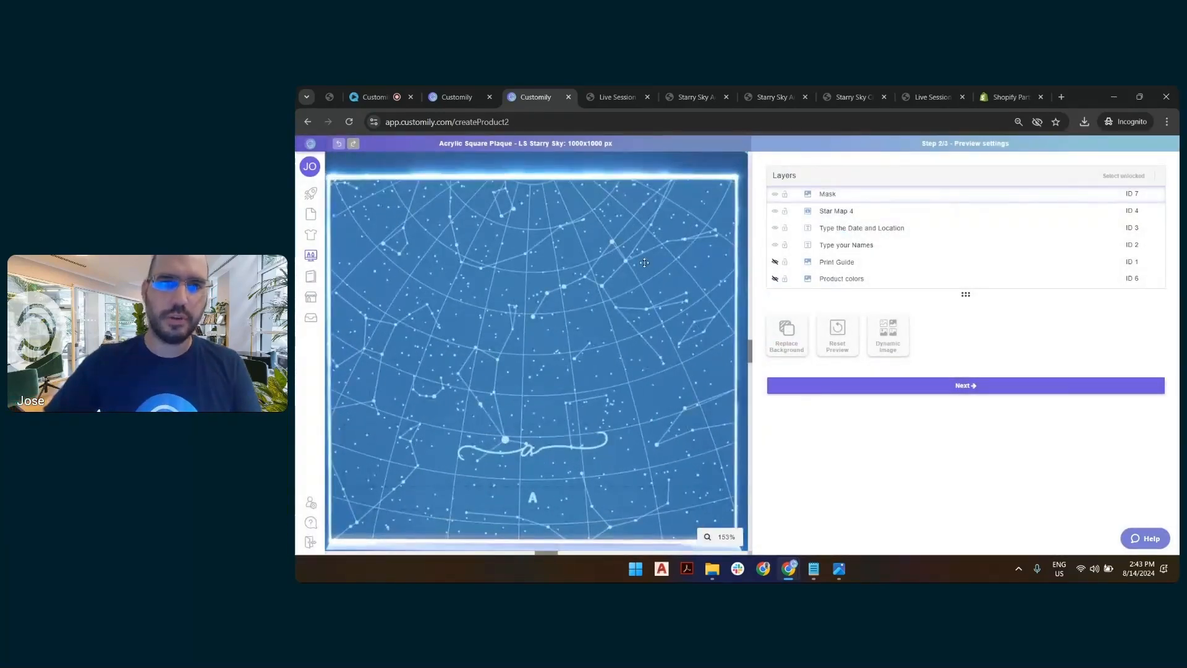
scroll(647, 258, down, 5)
scroll(599, 330, up, 5)
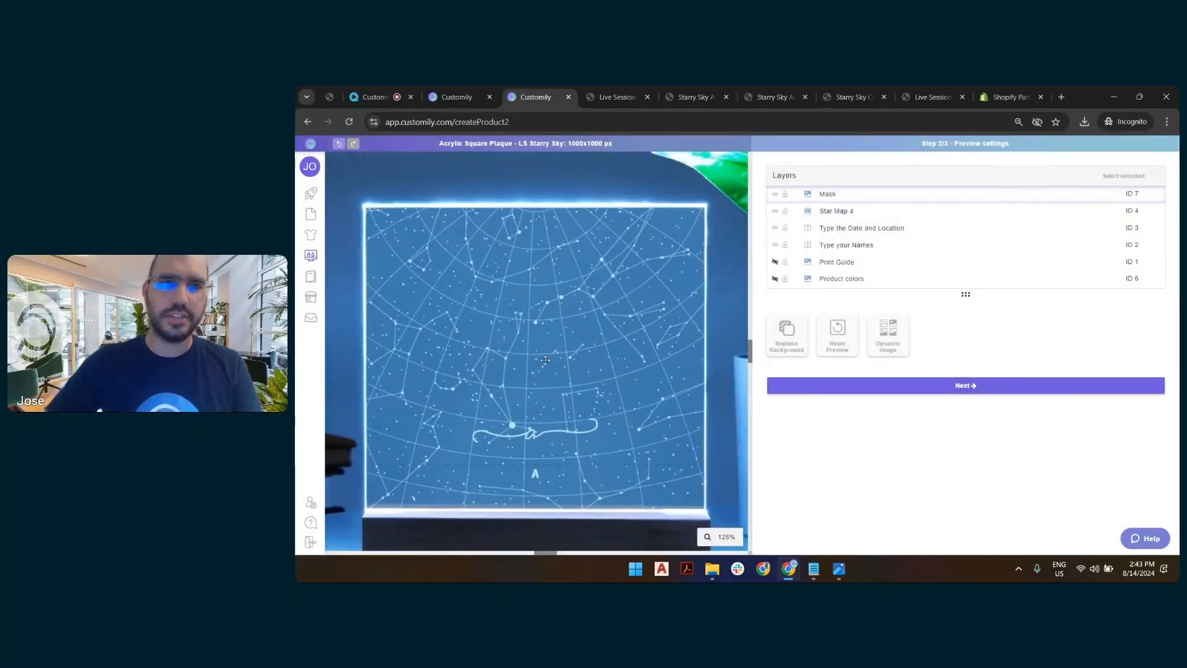
scroll(599, 330, down, 5)
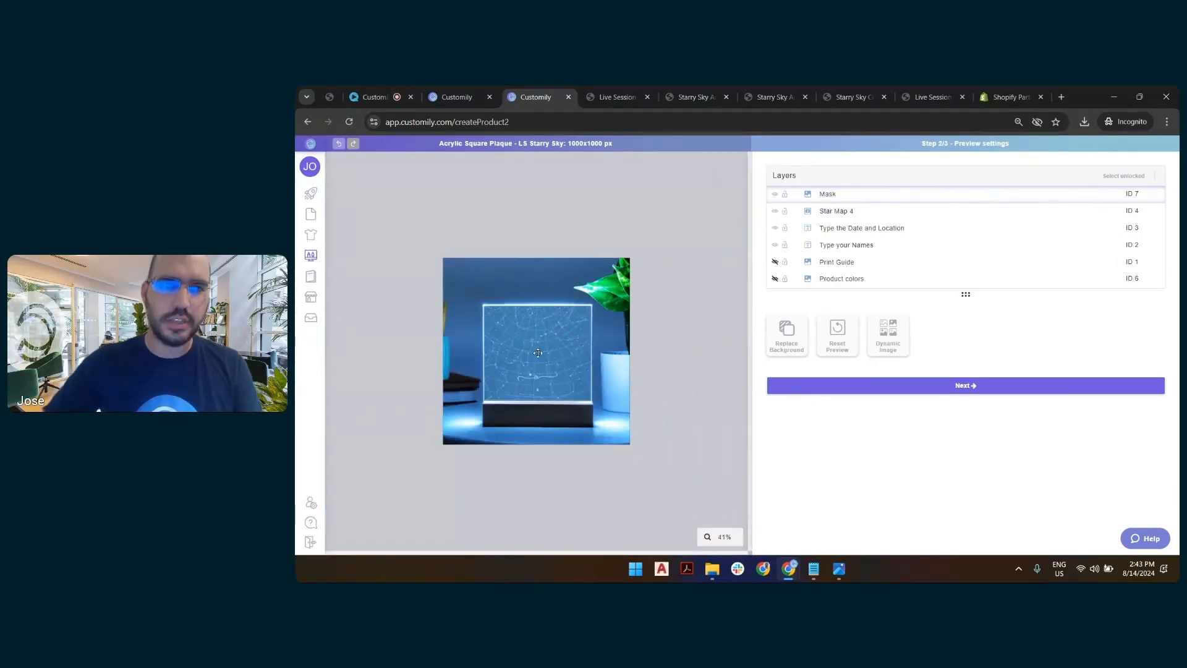
click(834, 211)
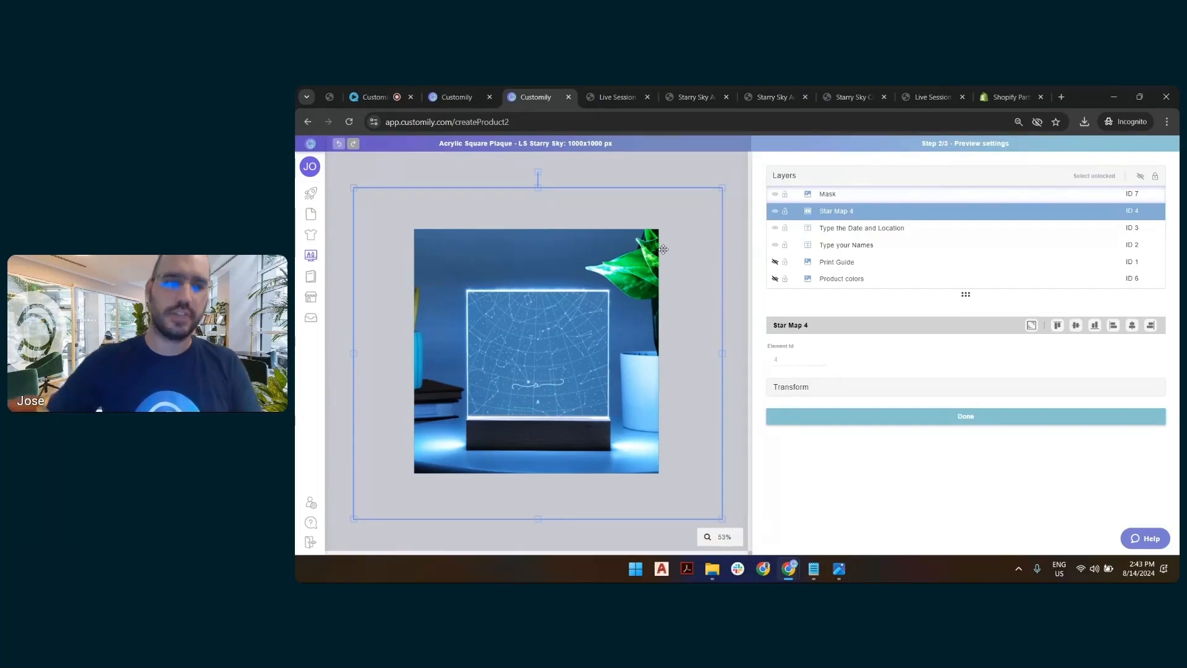
drag(721, 187, 664, 278)
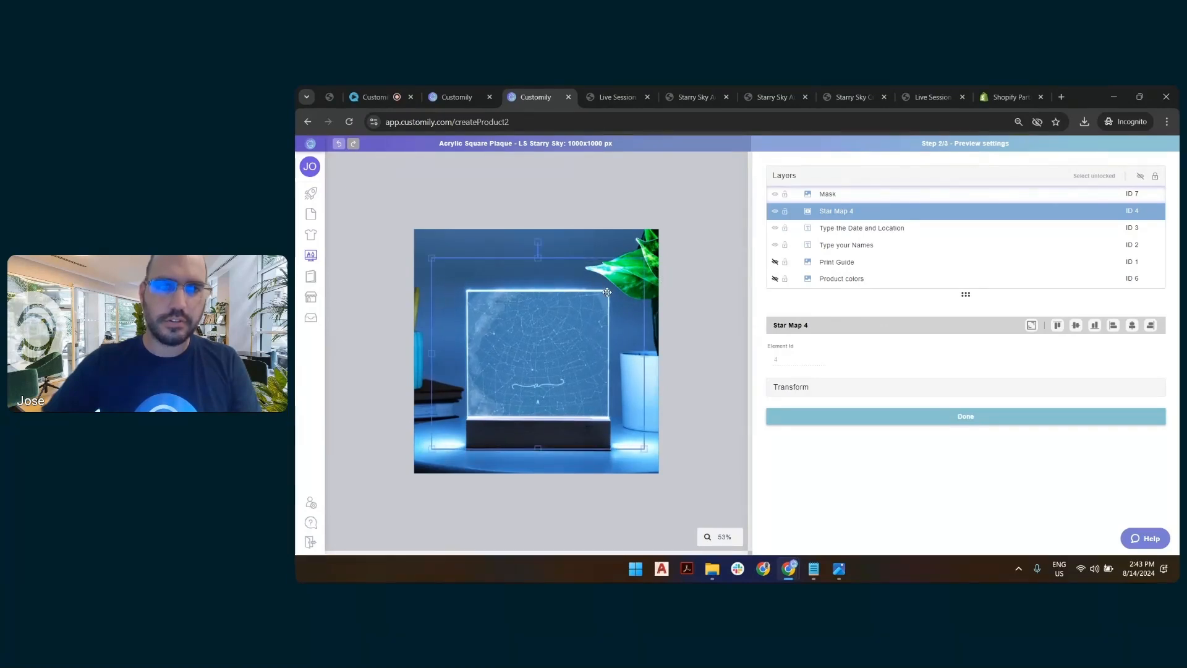
scroll(607, 292, up, 5)
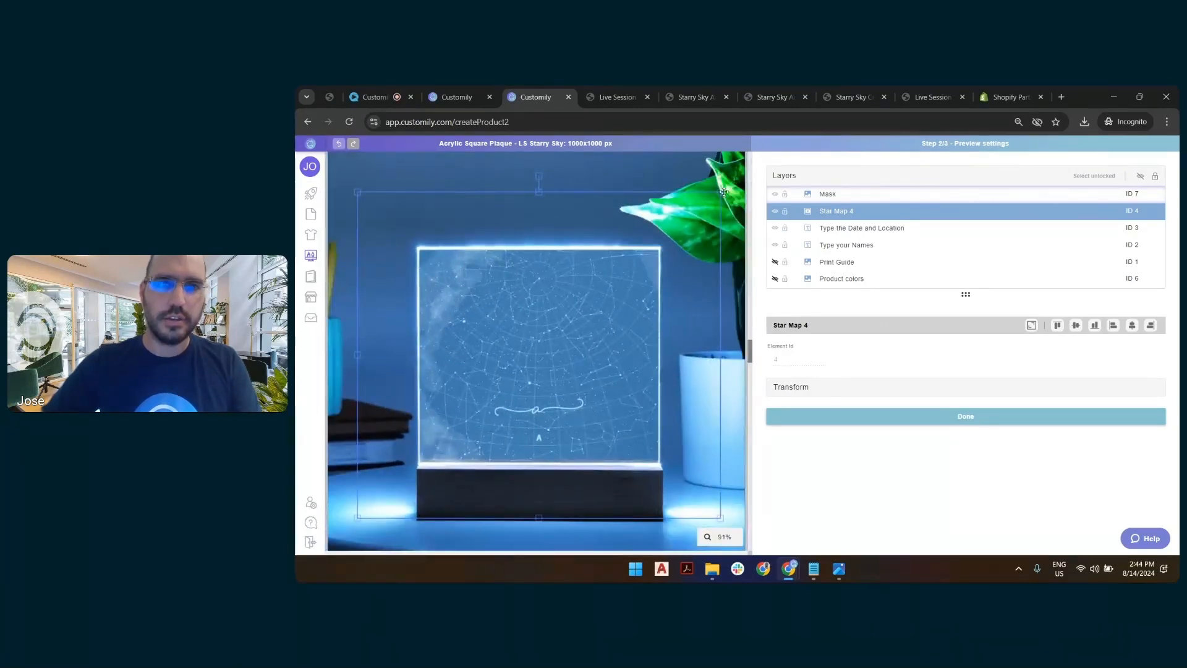
mouse_move(722, 192)
mouse_down()
mouse_move(712, 200)
mouse_move(722, 191)
mouse_up()
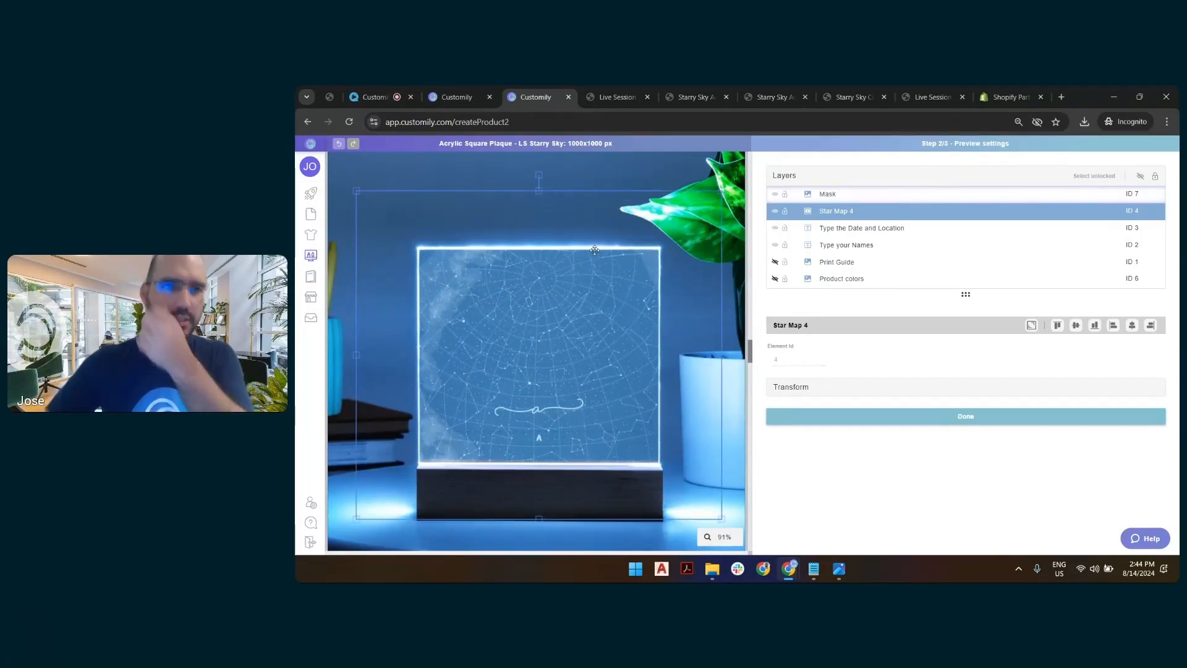
scroll(601, 262, down, 3)
scroll(711, 283, up, 1)
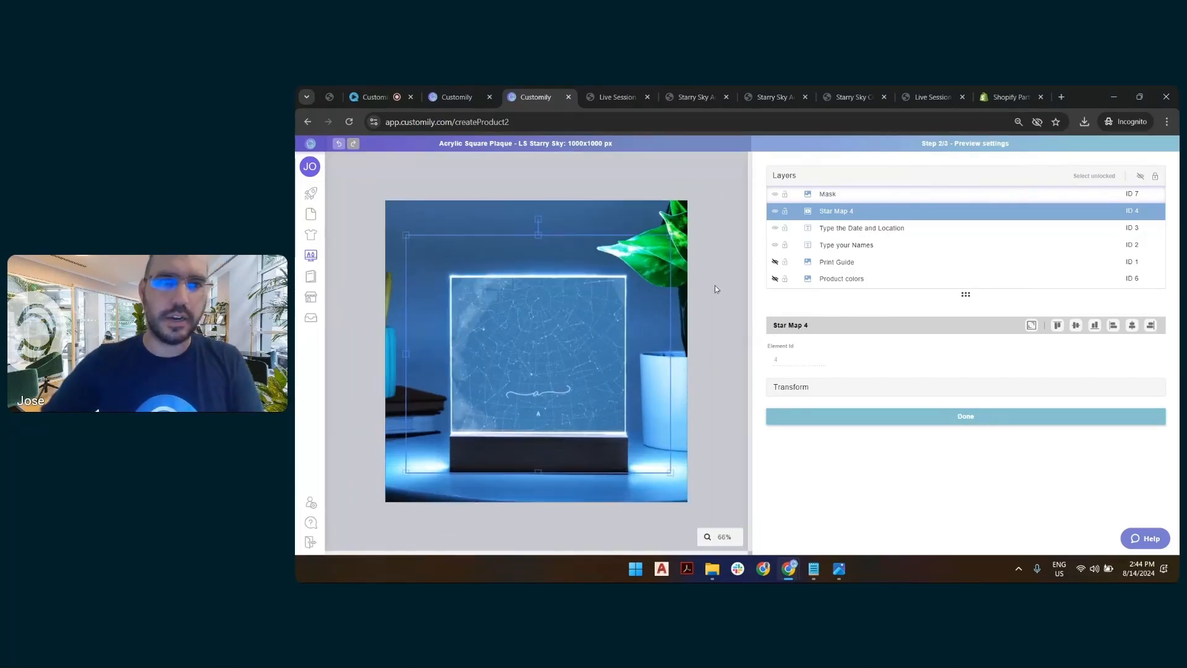
click(715, 284)
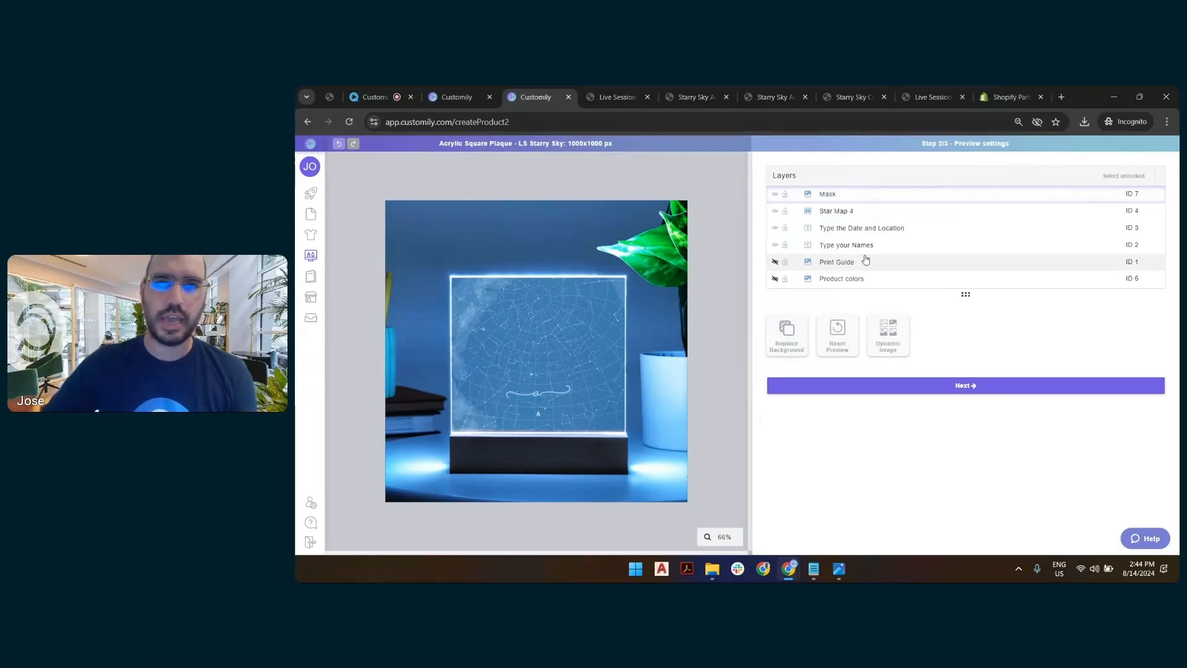
Show the Product colors layer to compare it with the masked star map preview, and hide it again.
click(849, 285)
click(775, 279)
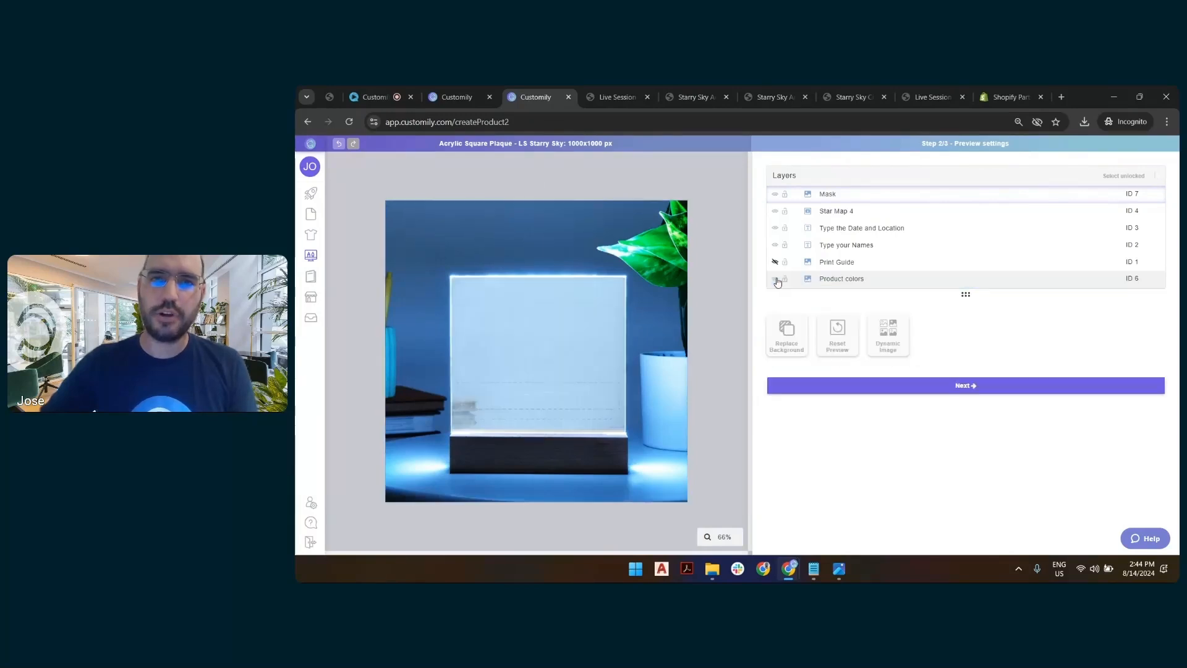
click(850, 283)
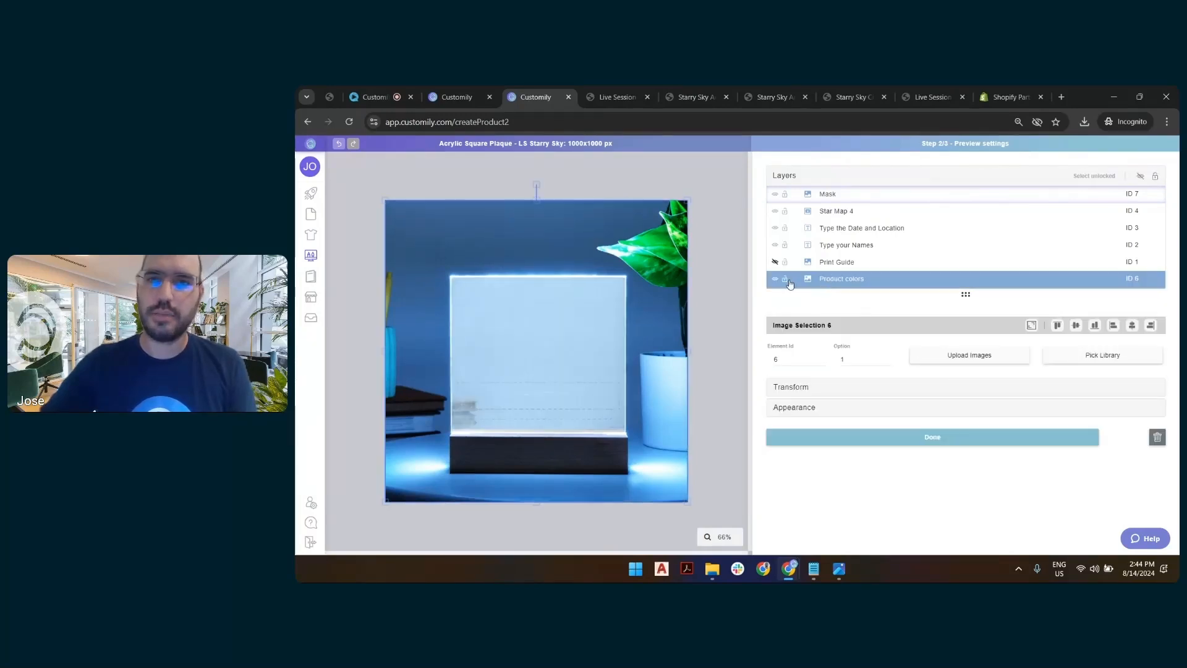
click(776, 279)
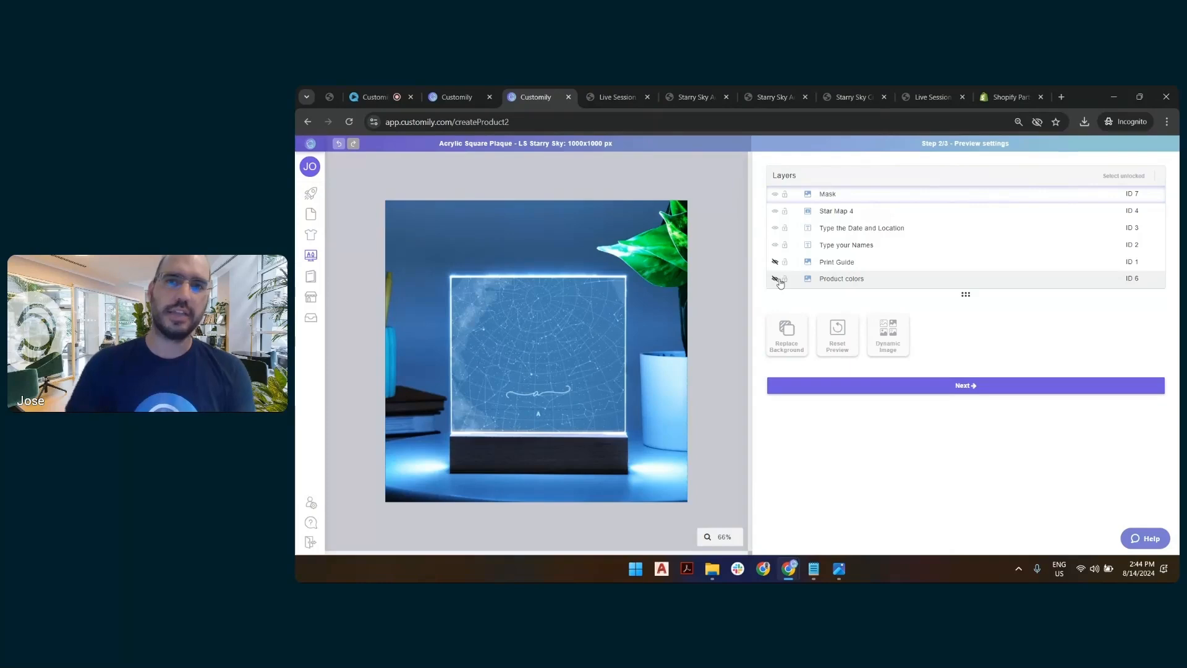
click(883, 199)
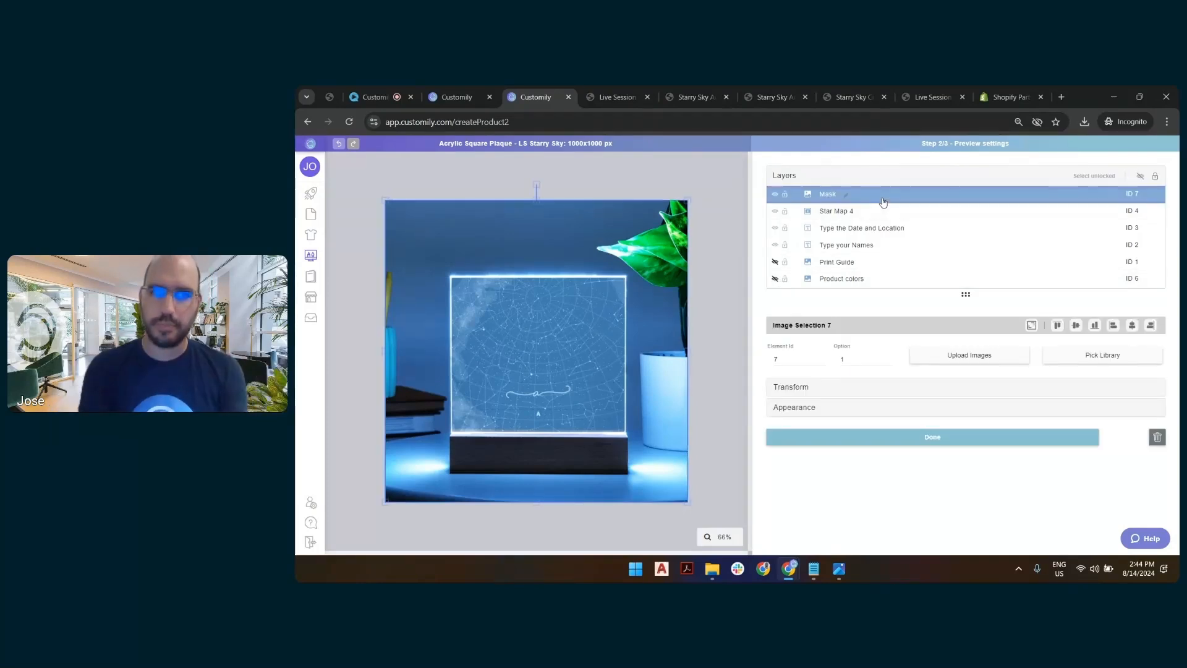
click(746, 181)
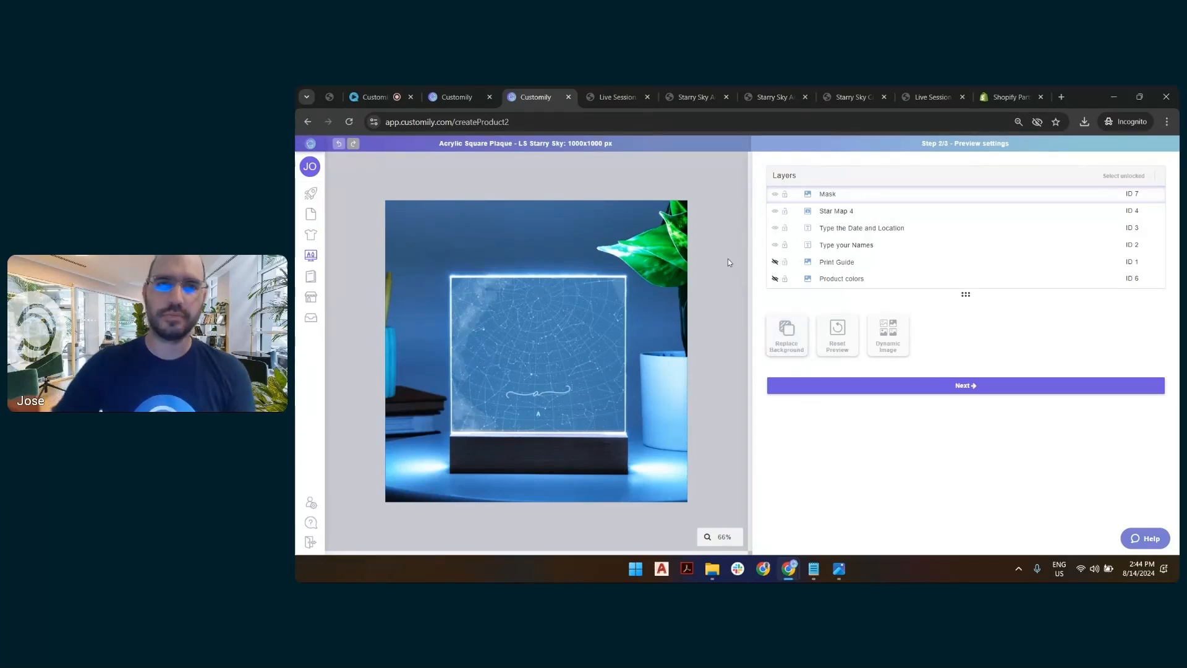
Compare the store pages of the Starry Sky Acrylic Dome Plaque and the Live Session Acrylic Square Plaque, and return to the template editor.
click(692, 97)
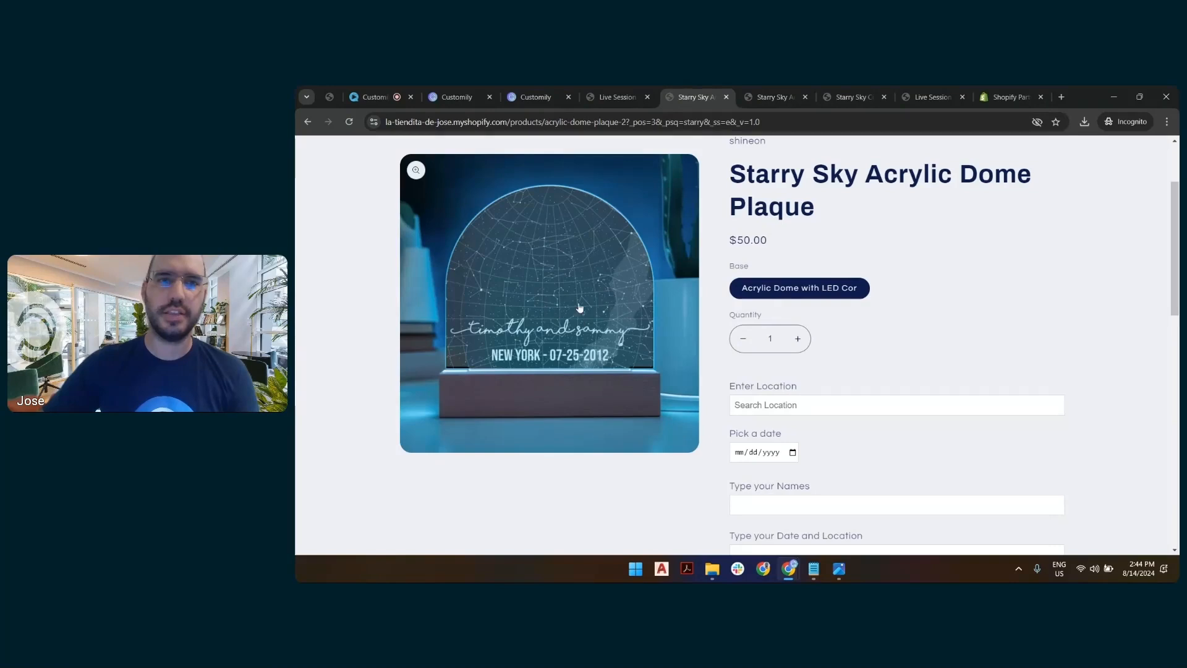
click(621, 97)
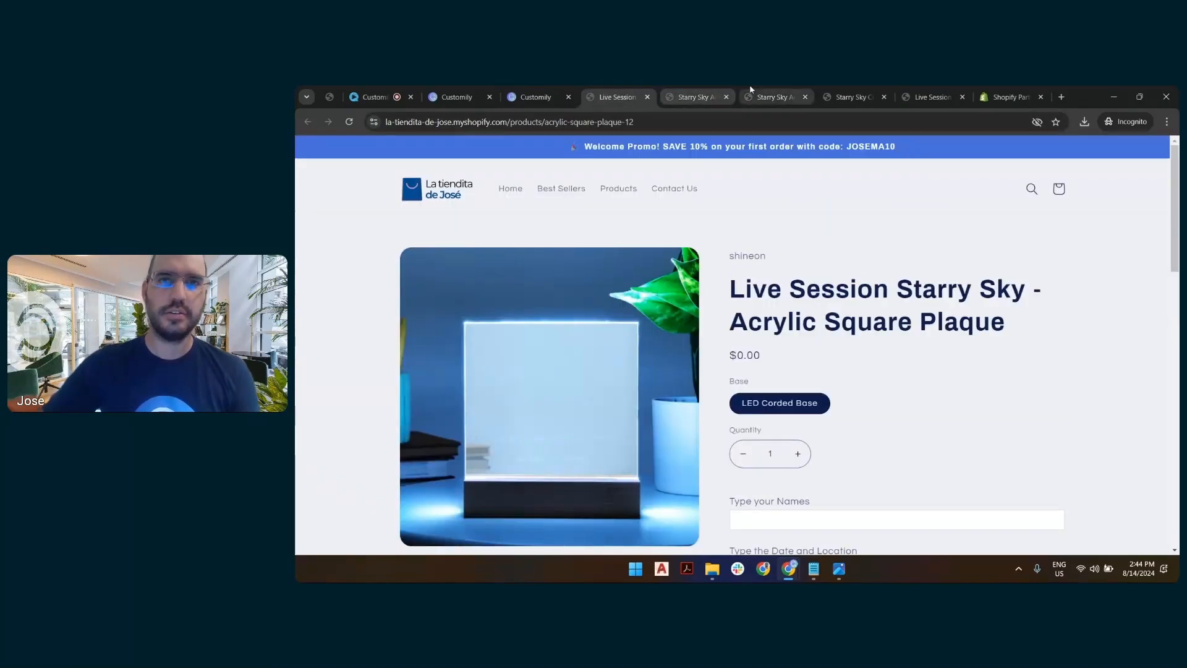
click(535, 97)
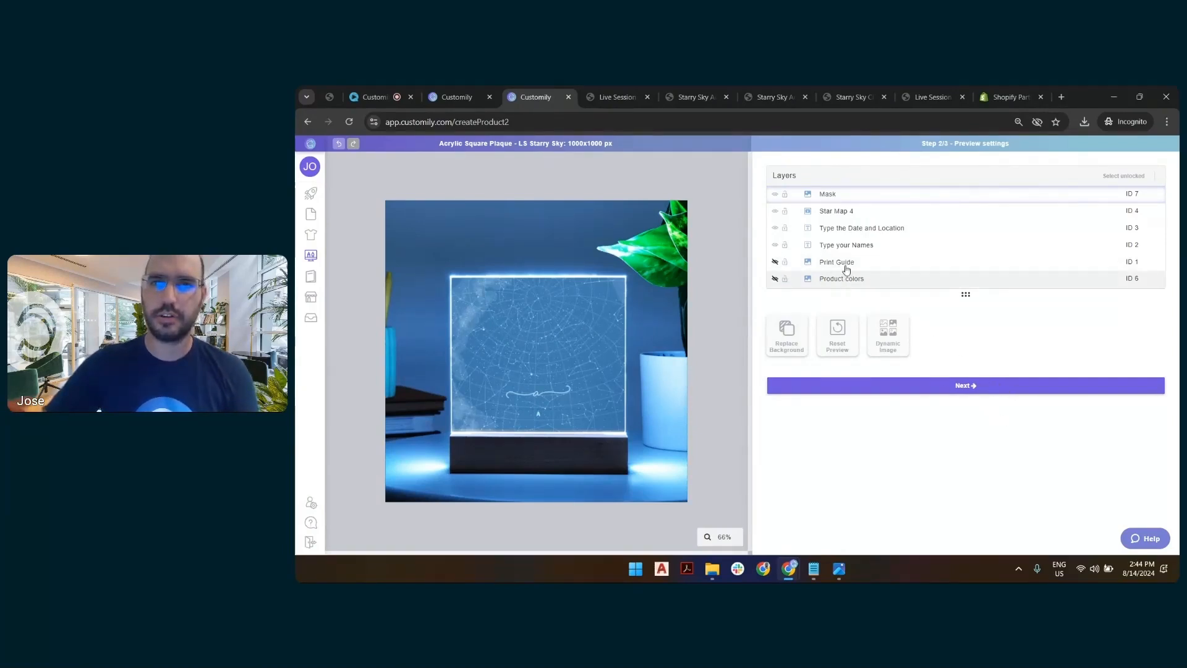
Continue to the template review and save the Acrylic Square Plaque - LS Starry Sky template.
drag(841, 271, 840, 224)
click(964, 385)
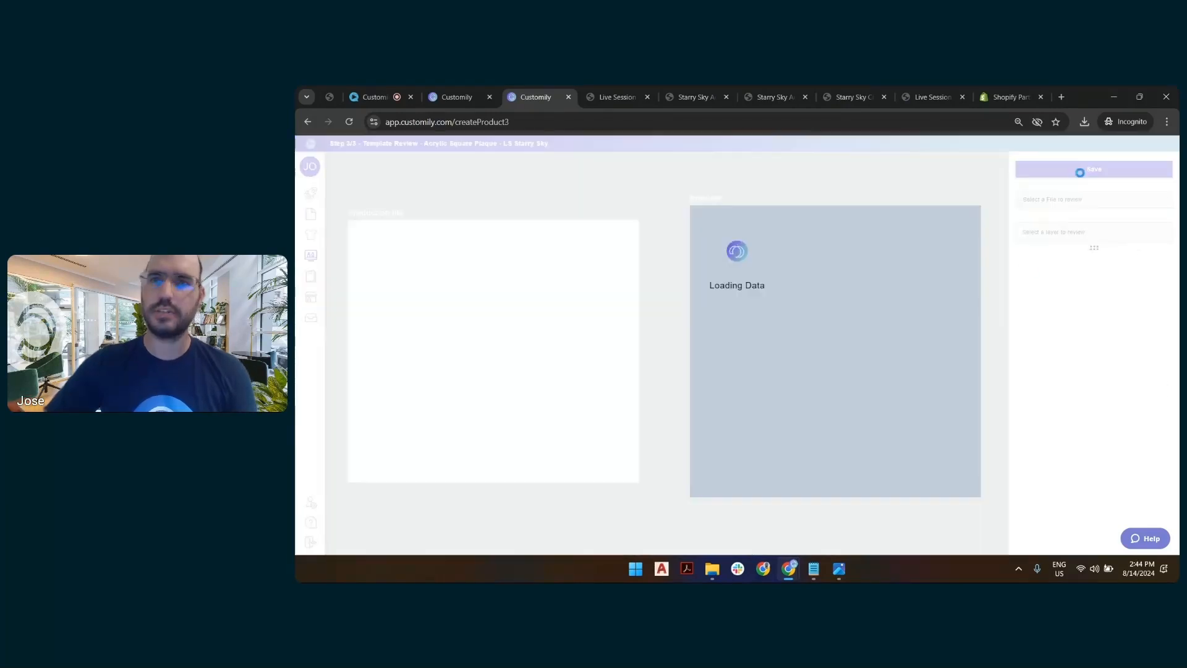
click(1080, 173)
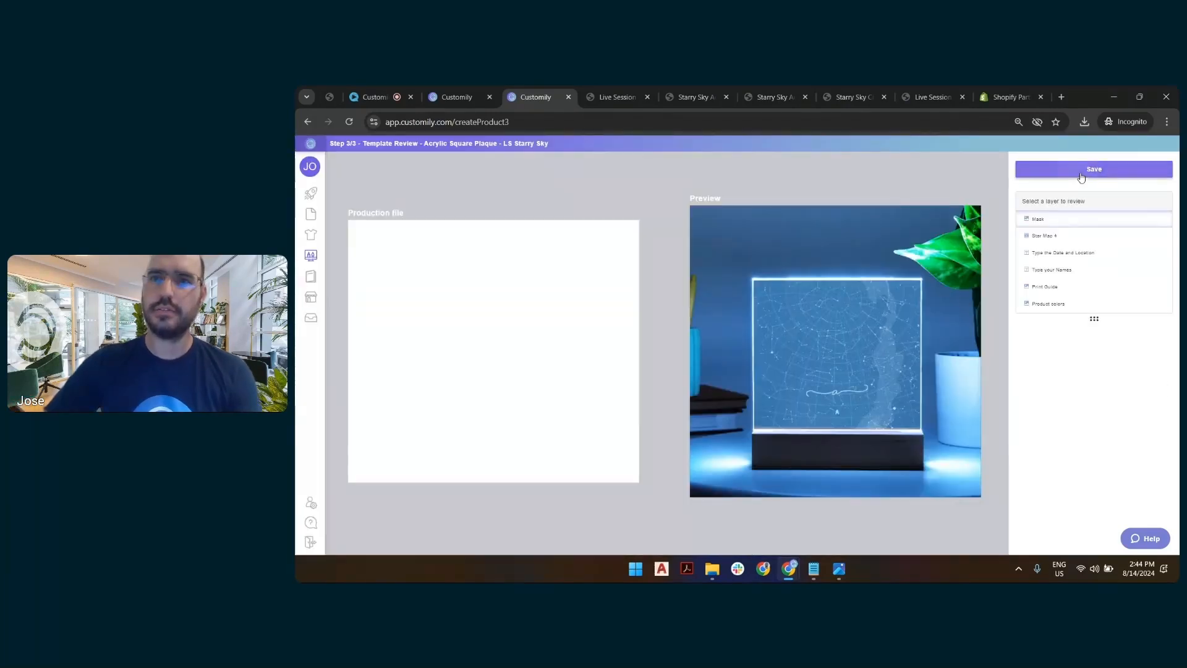
click(1081, 176)
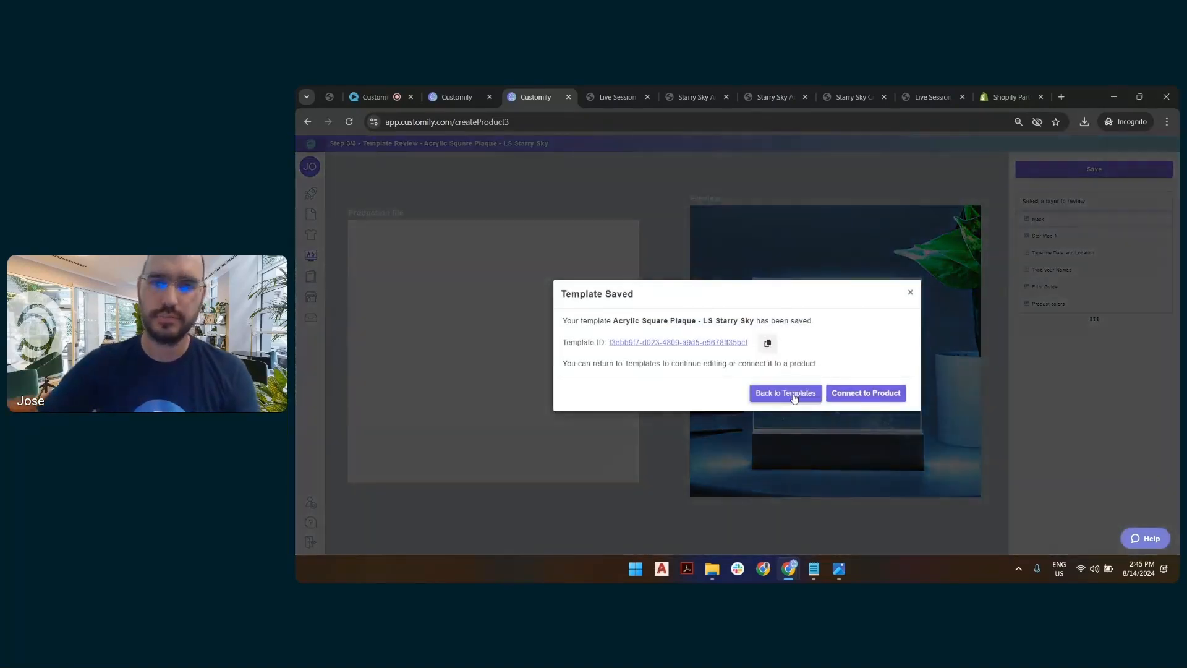
Return to the templates list, and switch to the Live Session Starry Sky - Acrylic Square Plaque store page and reload it.
click(784, 392)
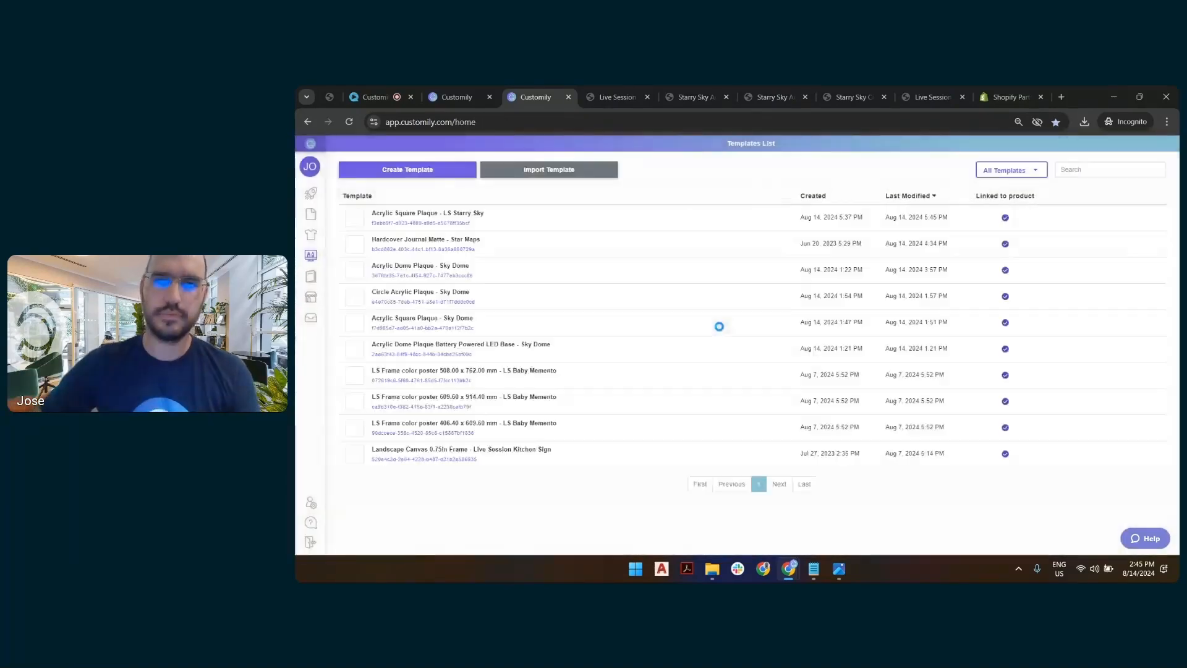
click(607, 102)
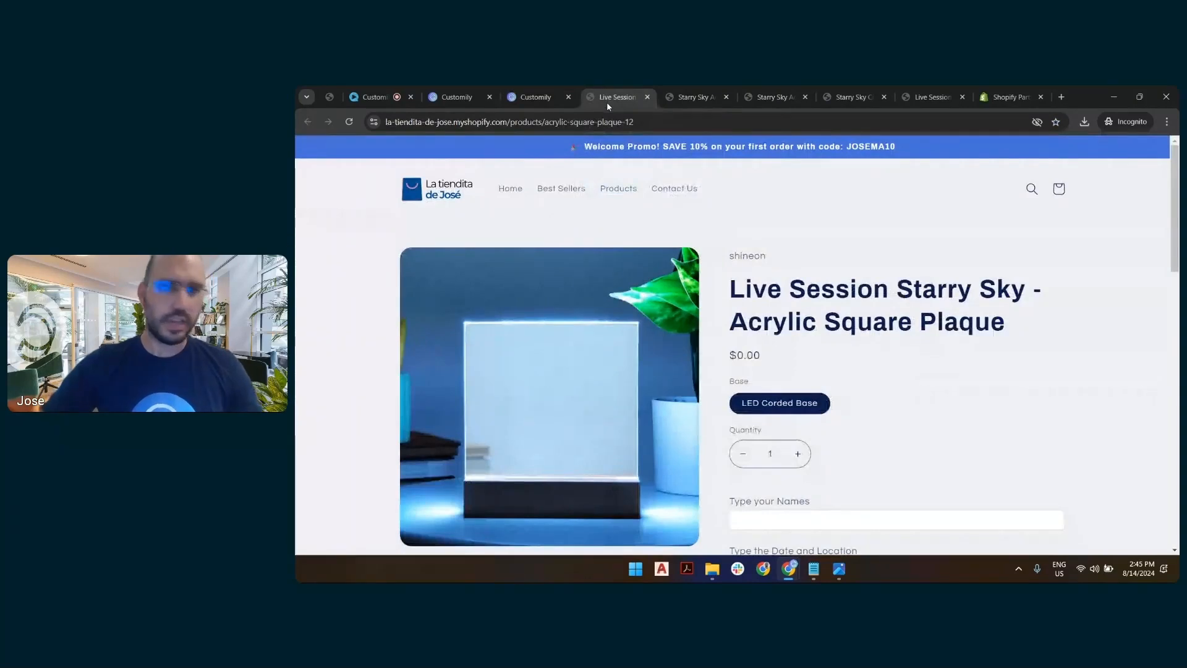
click(349, 122)
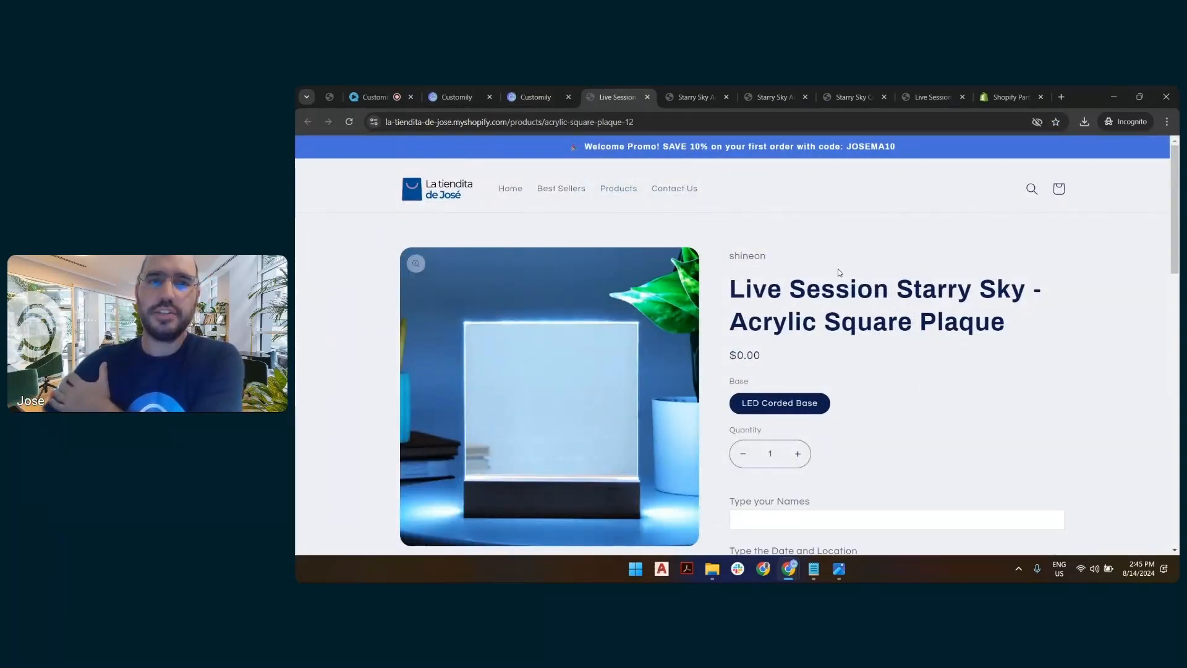
Personalize the plaque with the couple's names and the date and location text "Baltimore - 09-26-1996".
scroll(880, 280, down, 2)
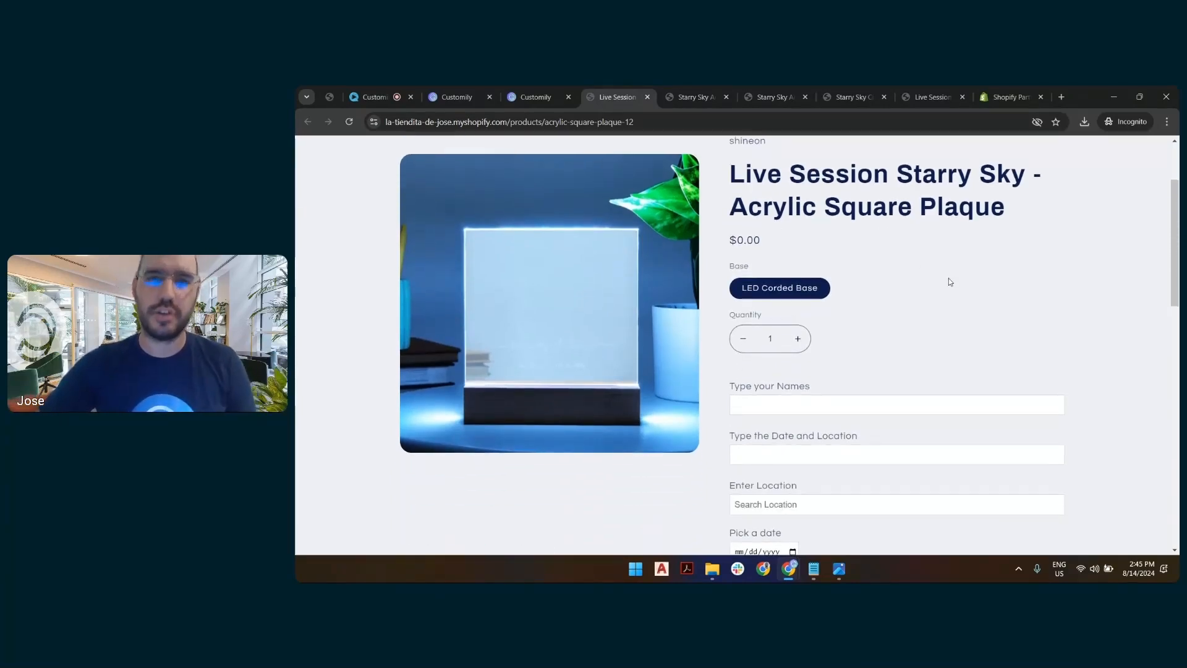
scroll(897, 310, down, 1)
click(831, 349)
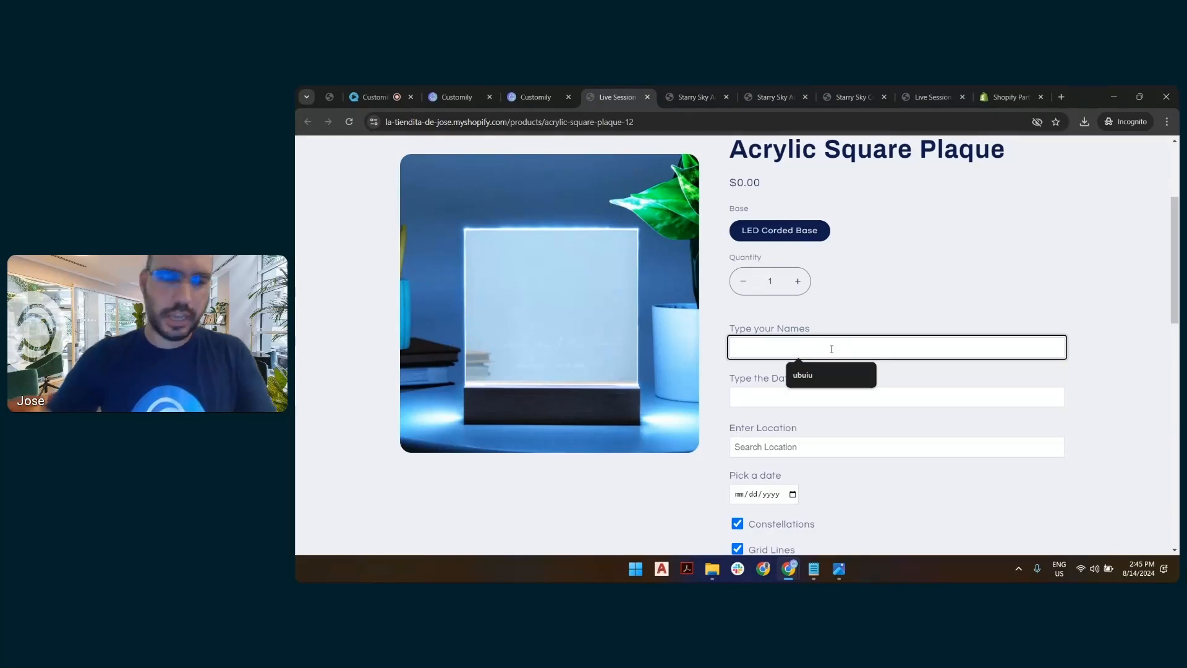
text(Sam and Tim)
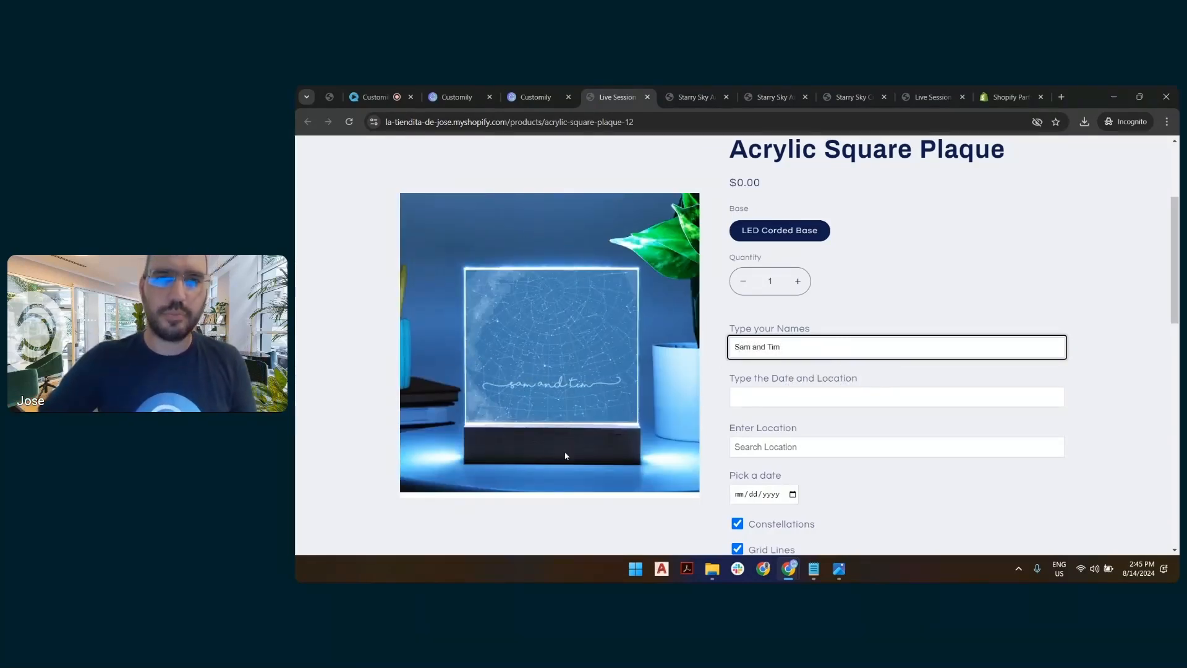
click(808, 397)
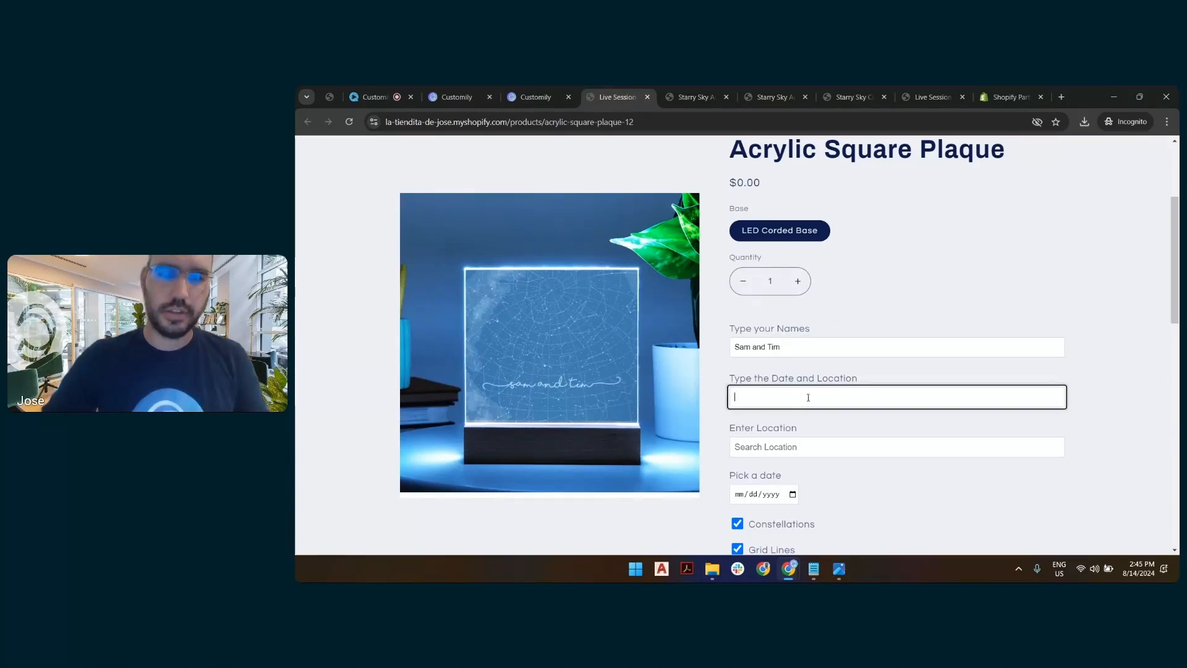
text(Baltimore)
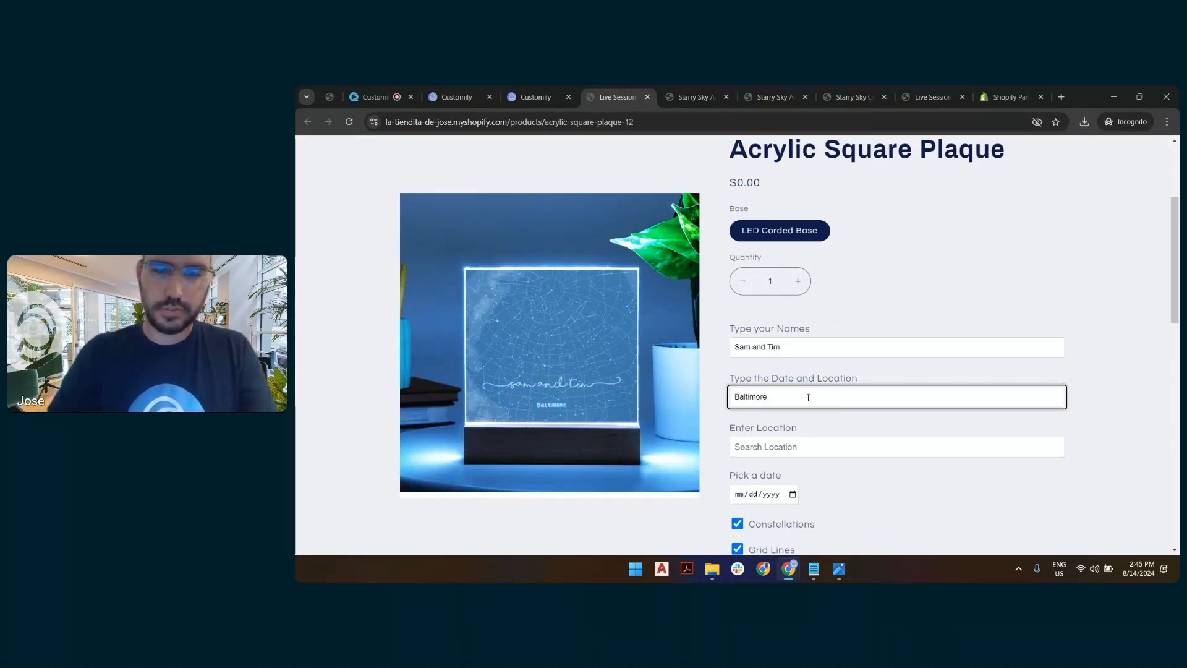
text( - 0)
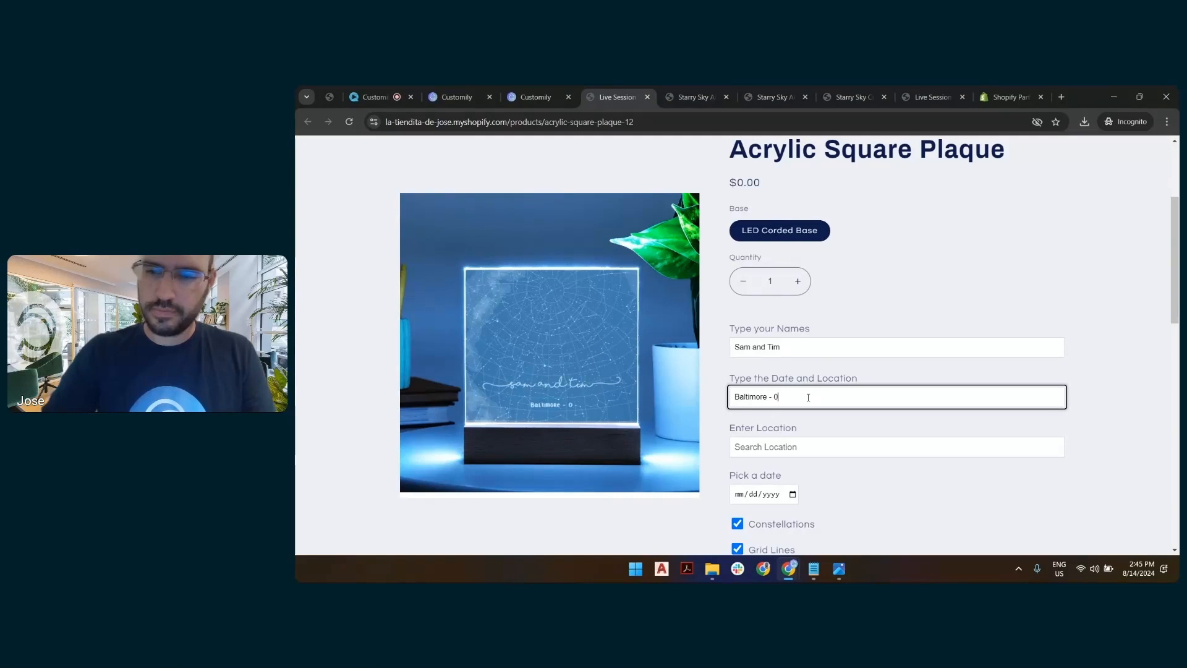
text(9-26-1996)
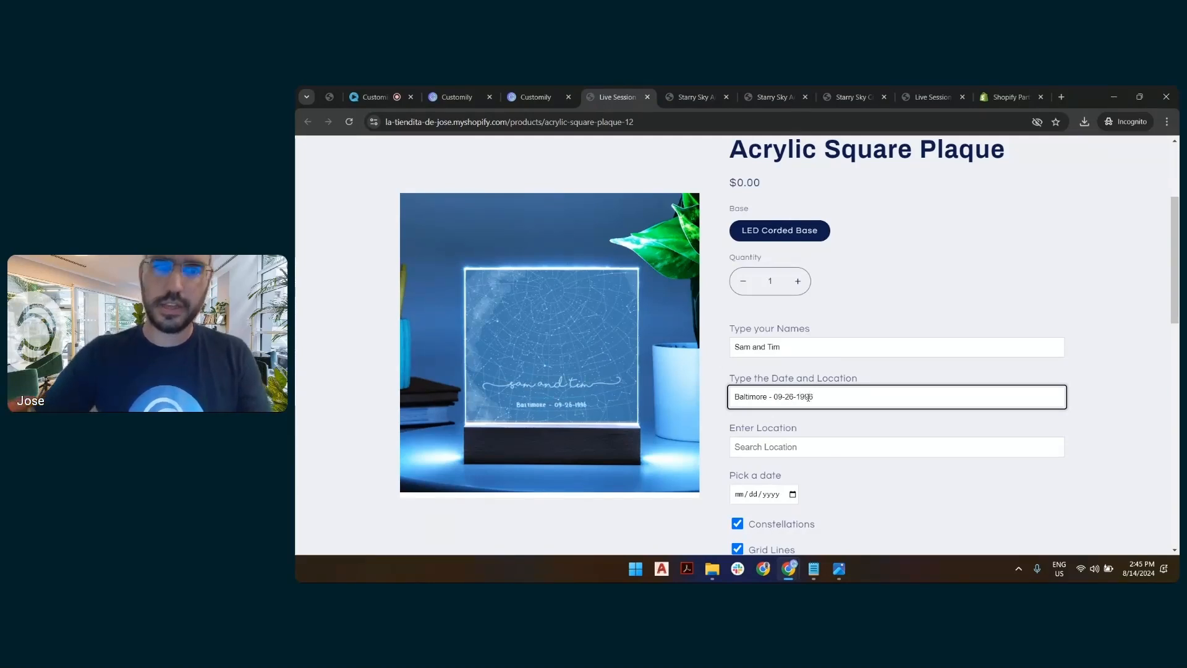
Set the star map's location to Baltimore, Maryland, United States.
click(815, 449)
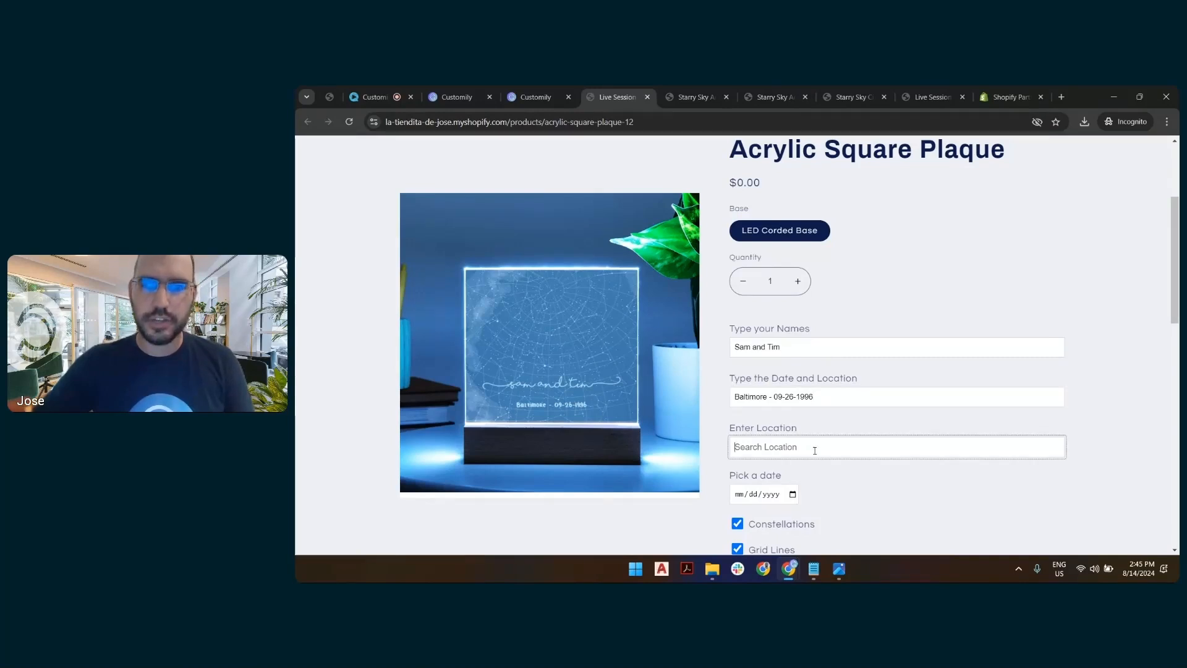
text(b)
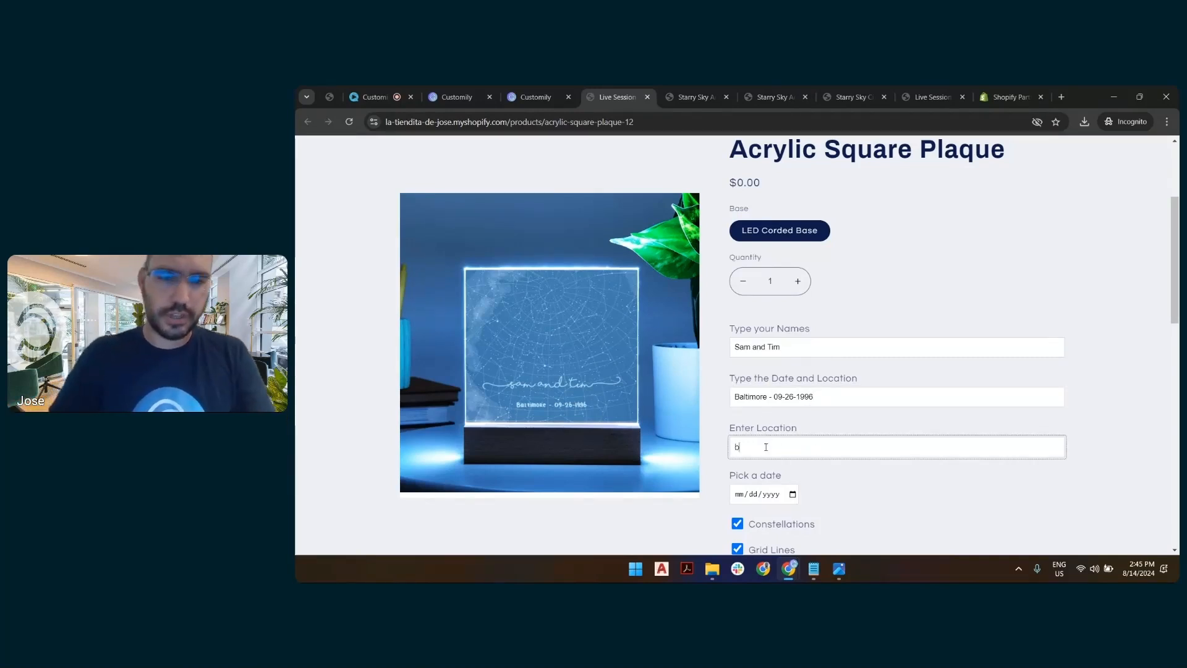
text(altimore)
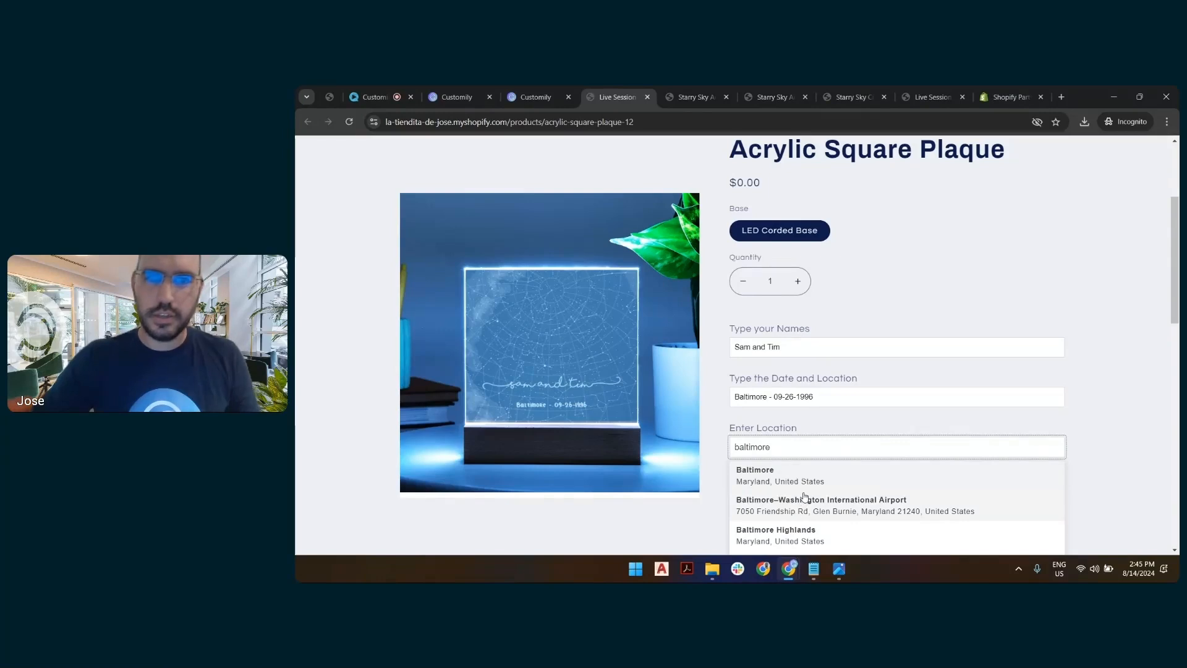
click(809, 481)
Set the star map's date to 09/26/1996.
scroll(804, 470, down, 2)
click(738, 380)
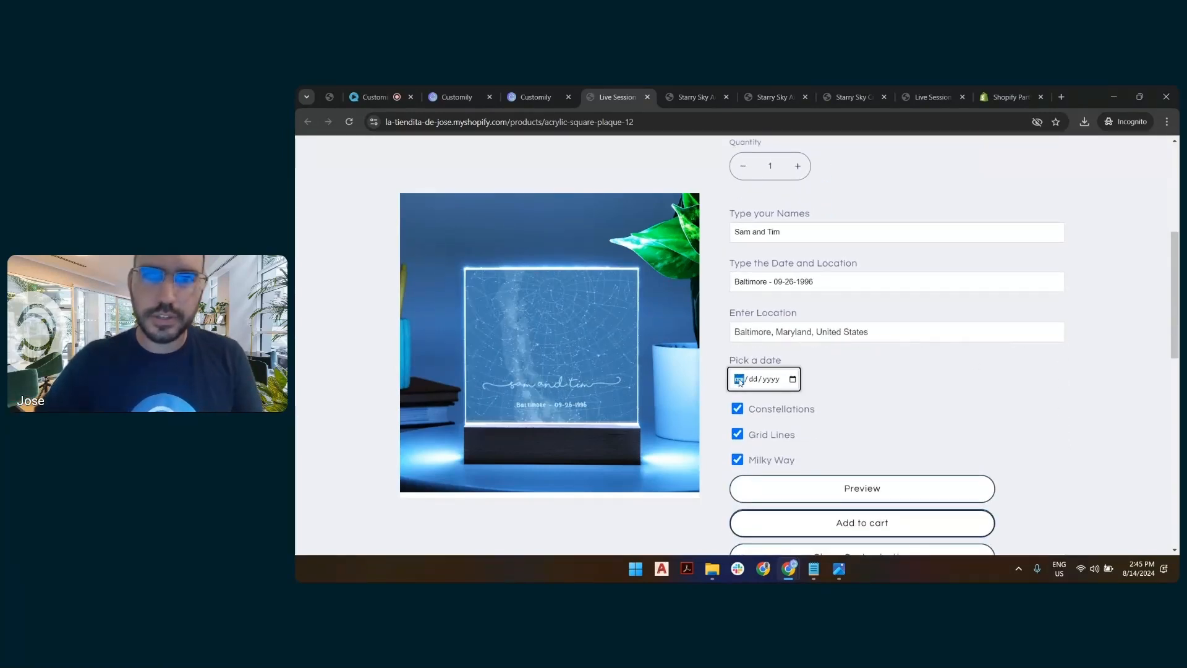
text(03/26/)
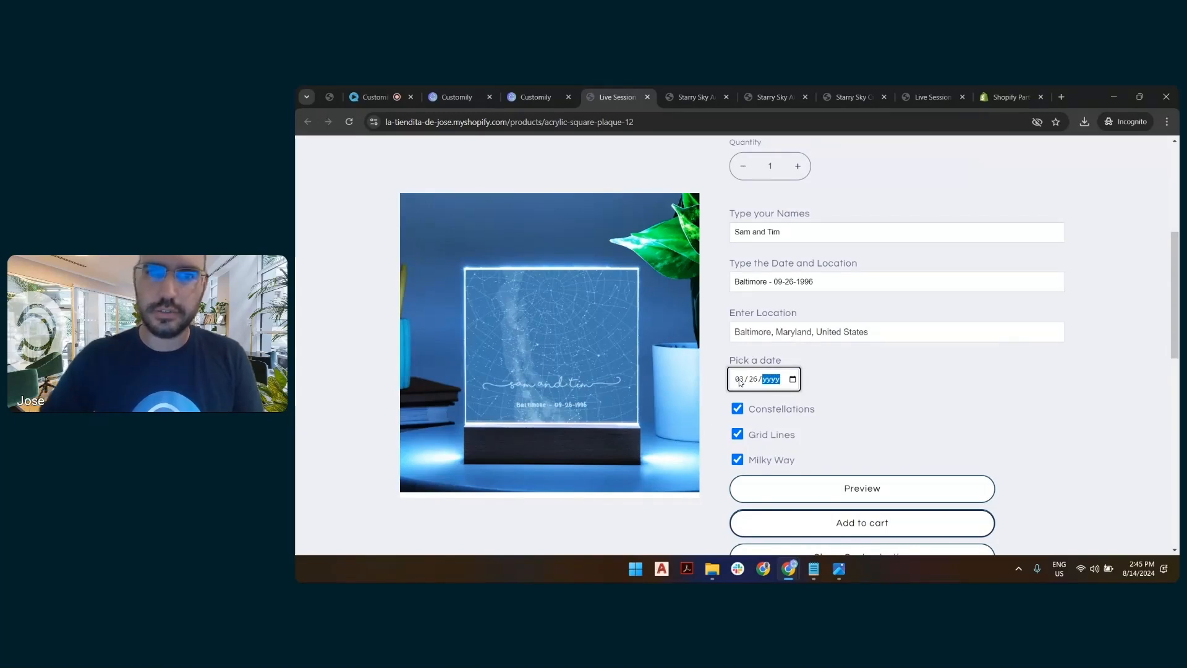
click(739, 379)
text(09/2)
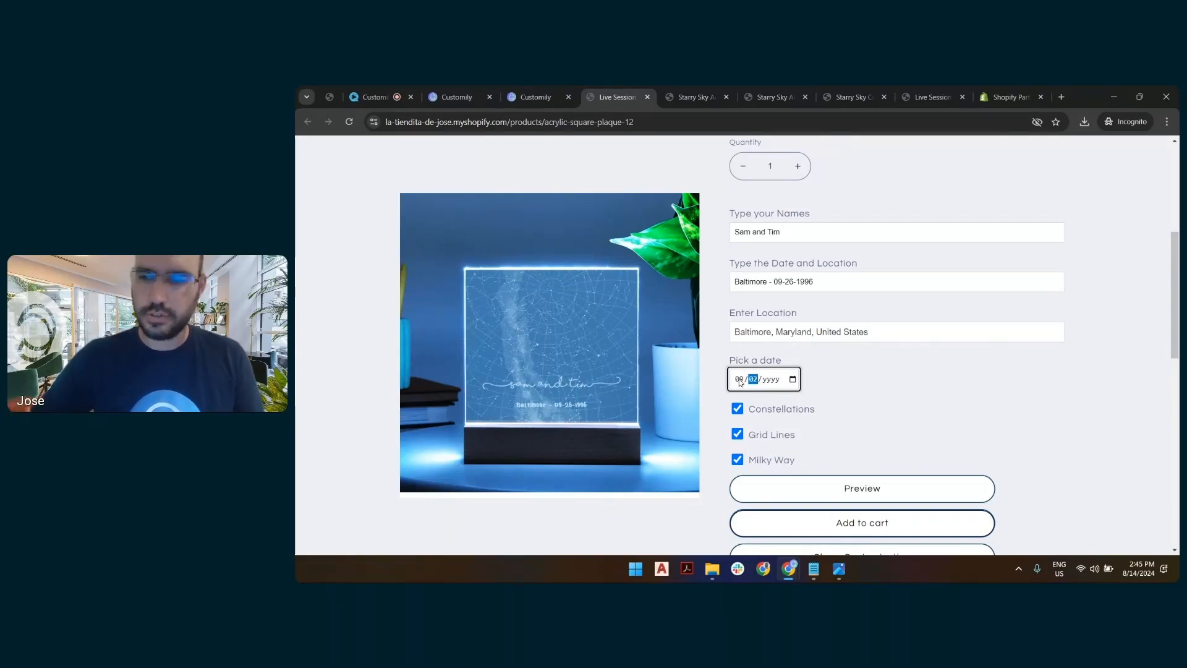
text(6/01996)
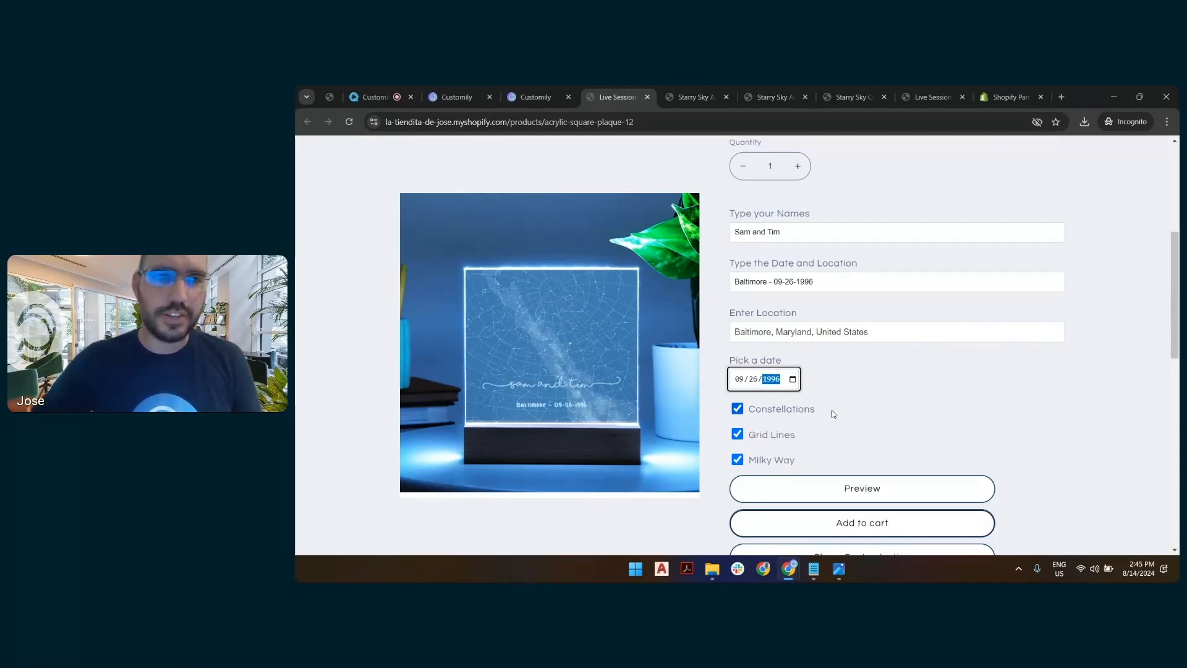
click(859, 403)
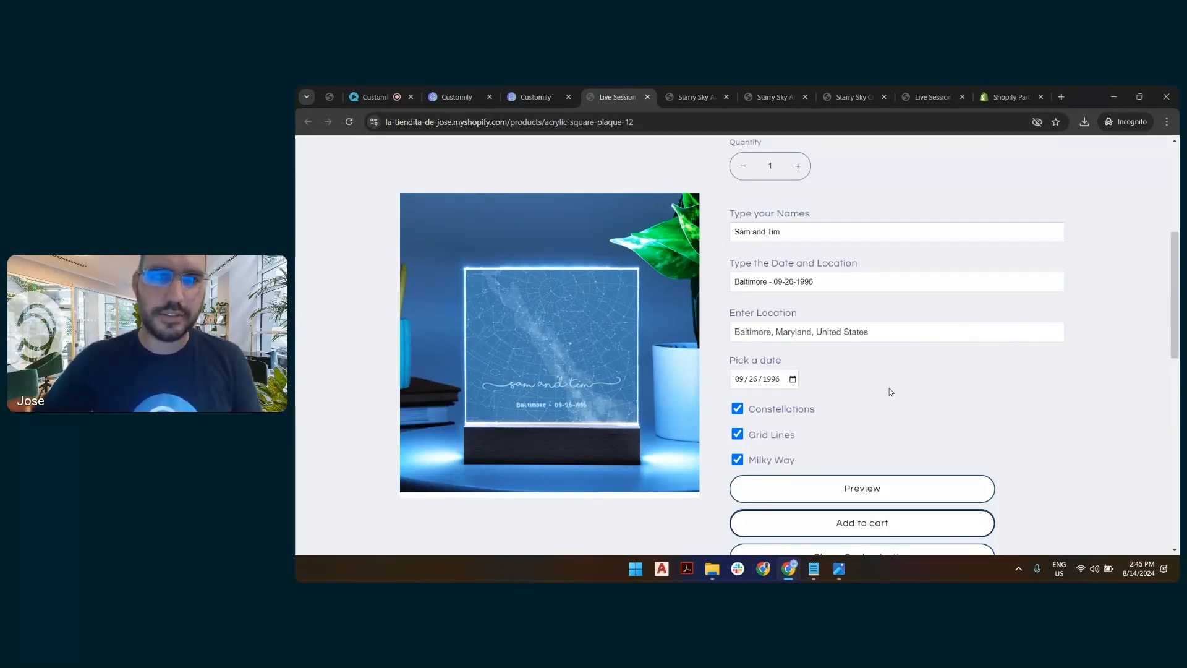
Open the personalized plaque's enlarged preview and choose the Call Assets > LIVE SESSIONS > 8-14 folder for saving its image.
click(870, 490)
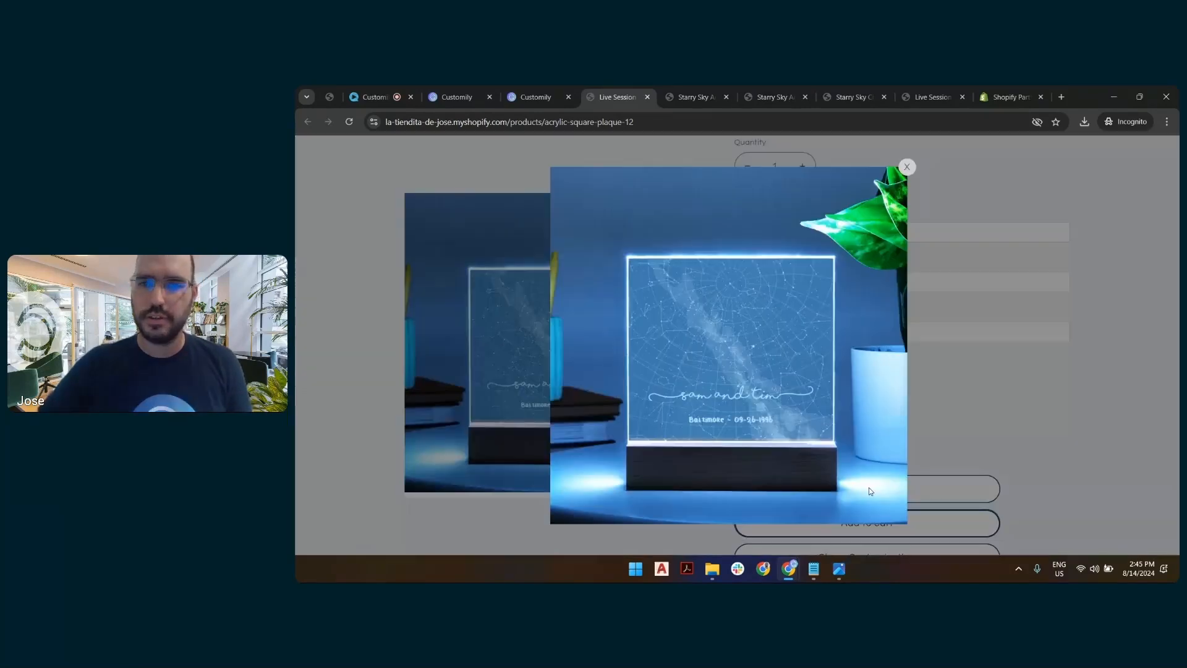
right_click(726, 305)
click(769, 333)
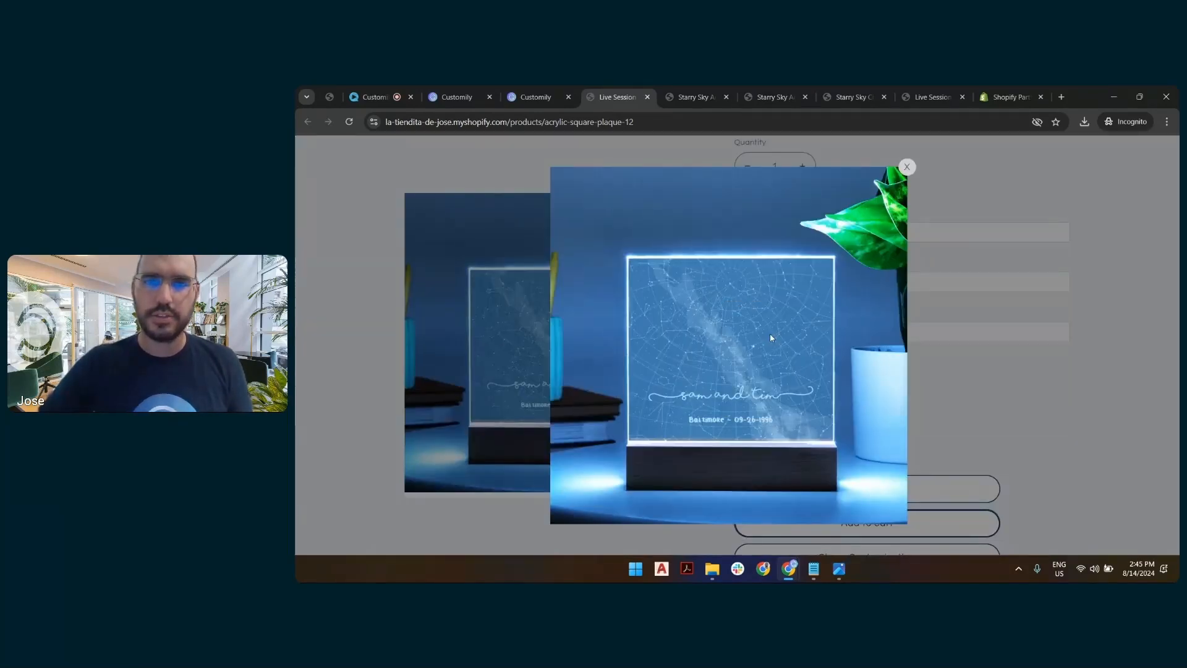
click(571, 282)
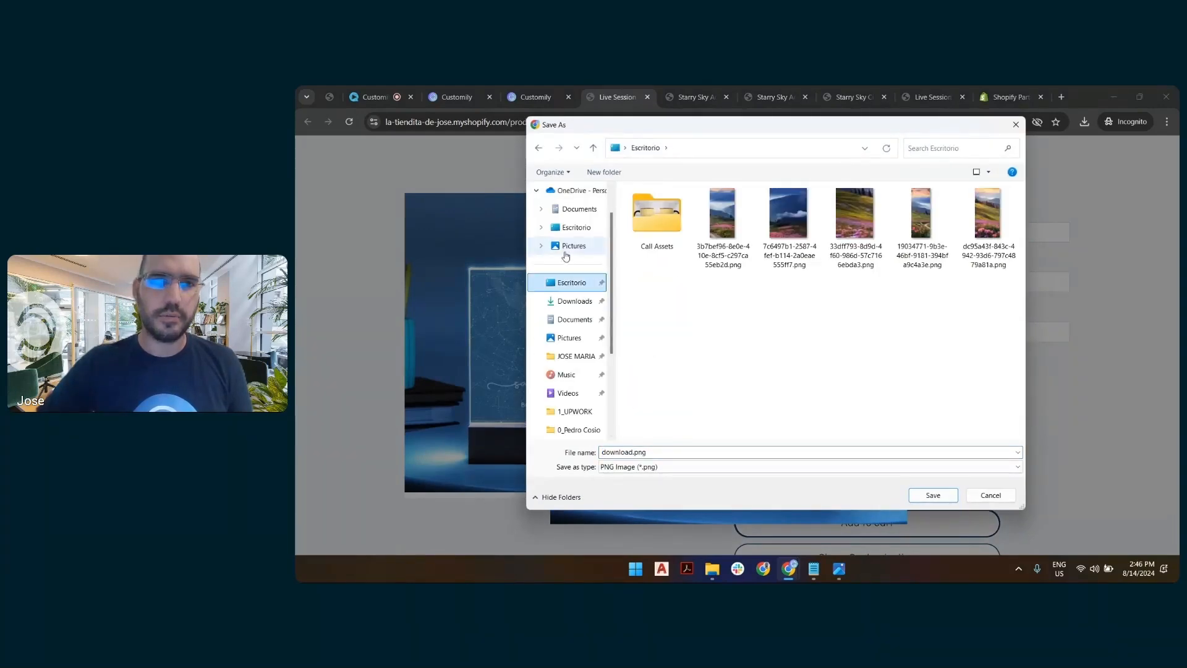
double_click(656, 213)
double_click(657, 213)
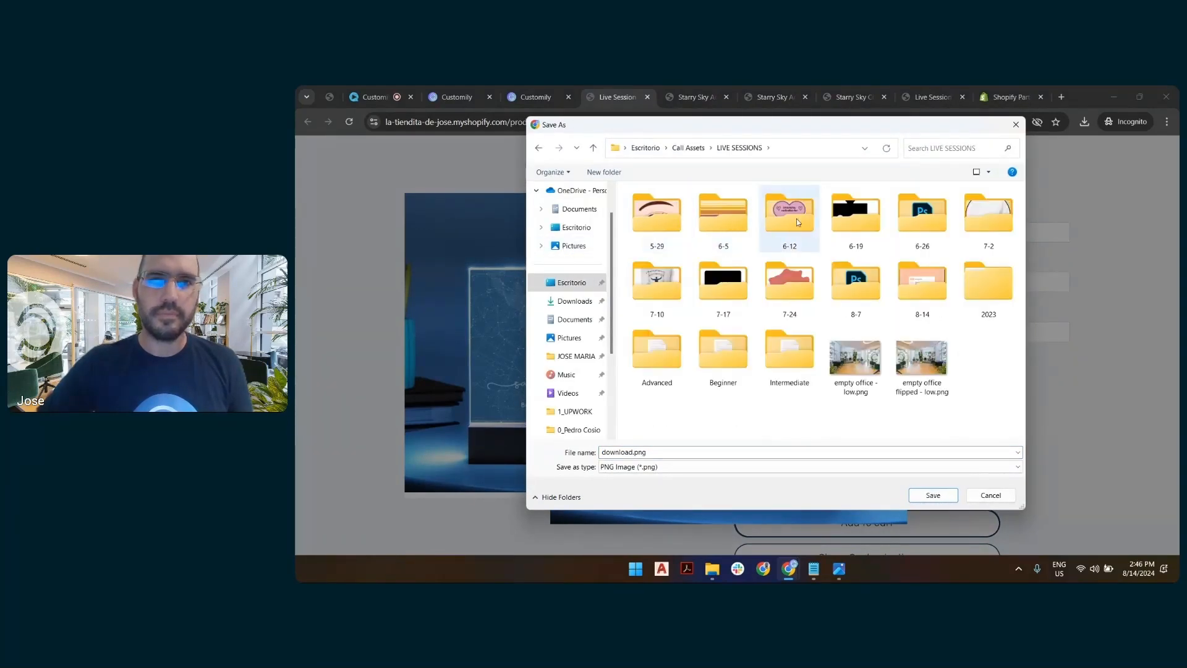
double_click(922, 283)
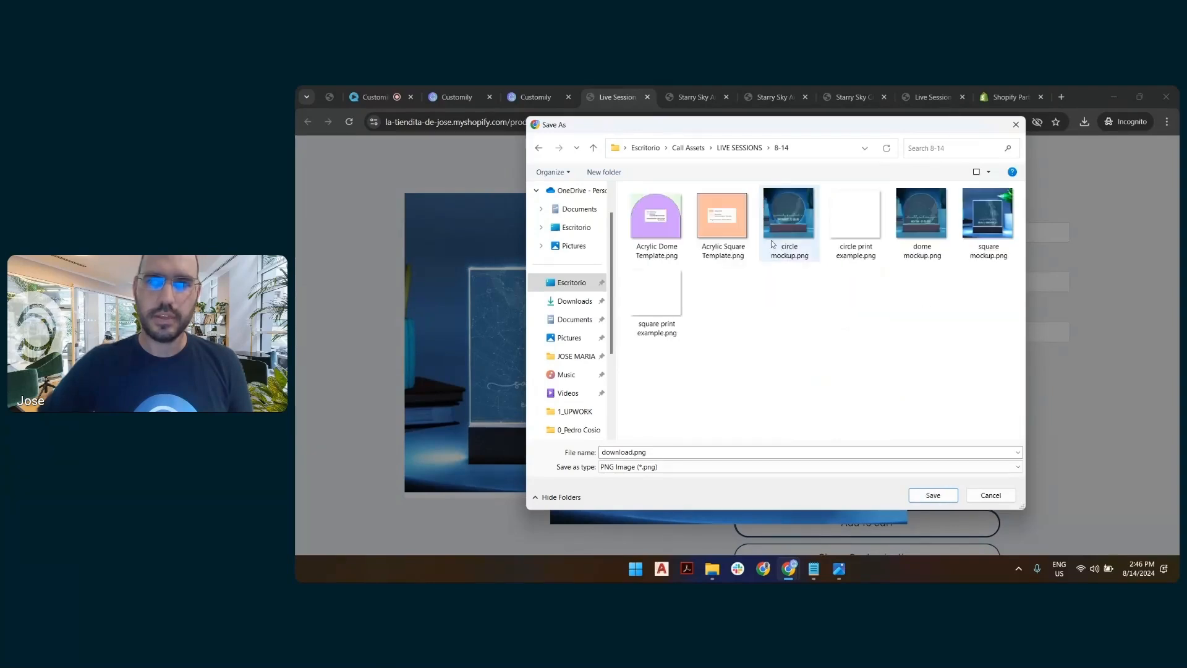
Save the preview image under the square mockup file name with a 2 added, and close the enlarged preview.
click(987, 226)
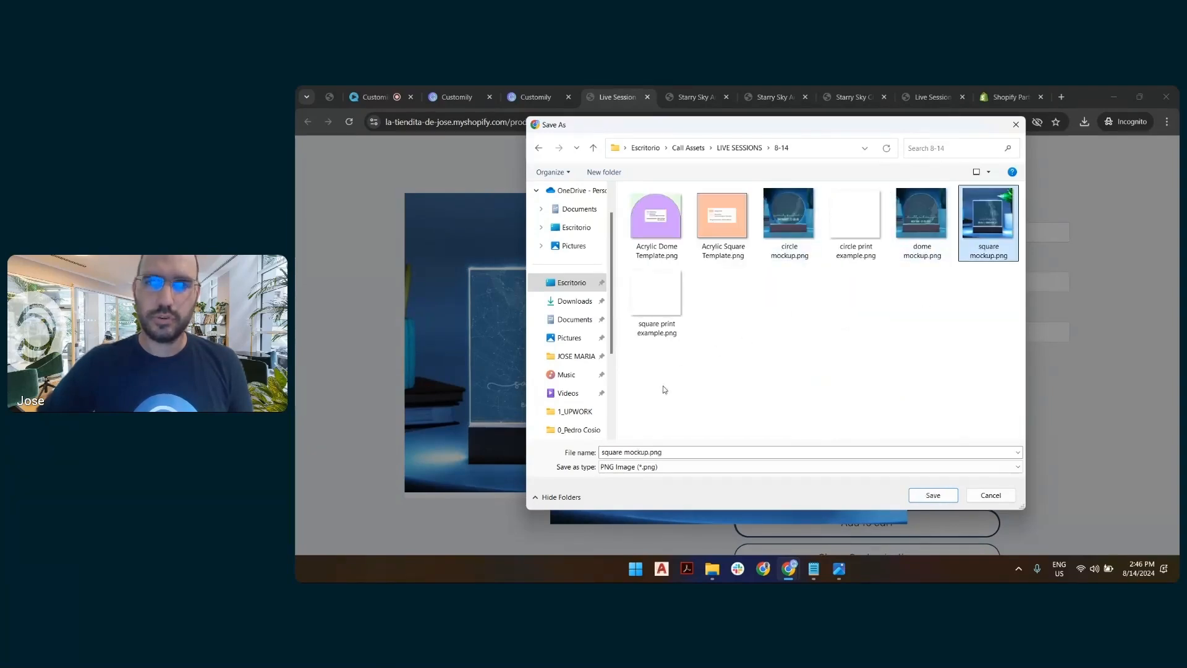
click(646, 452)
click(648, 452)
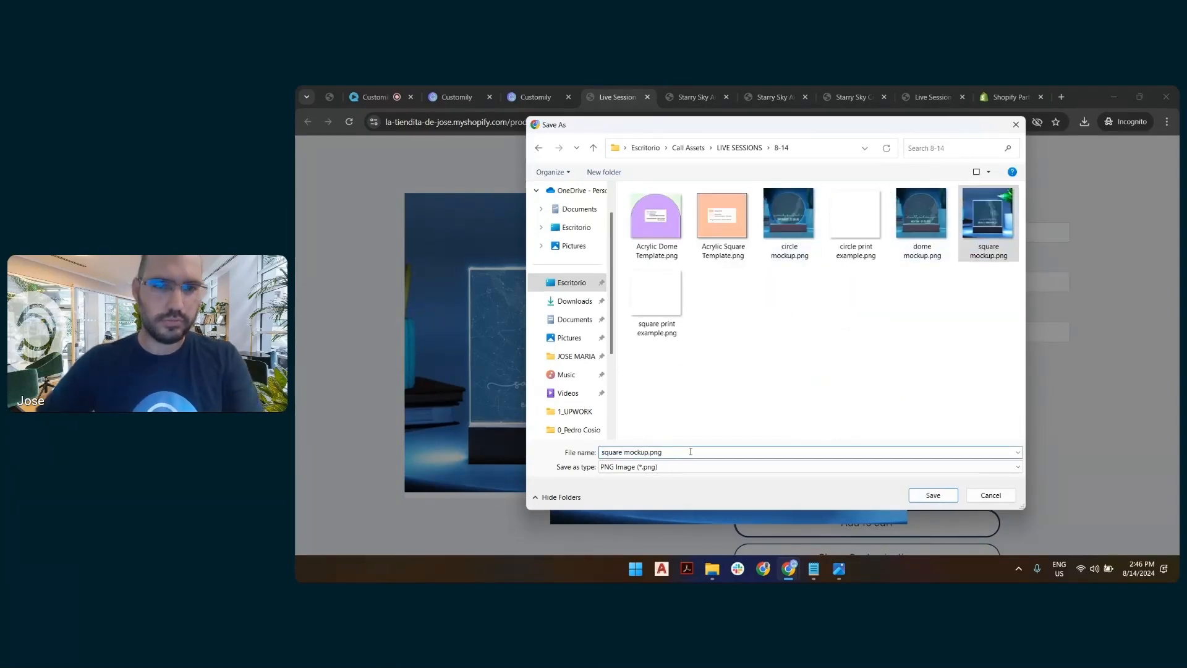
text(2)
click(931, 496)
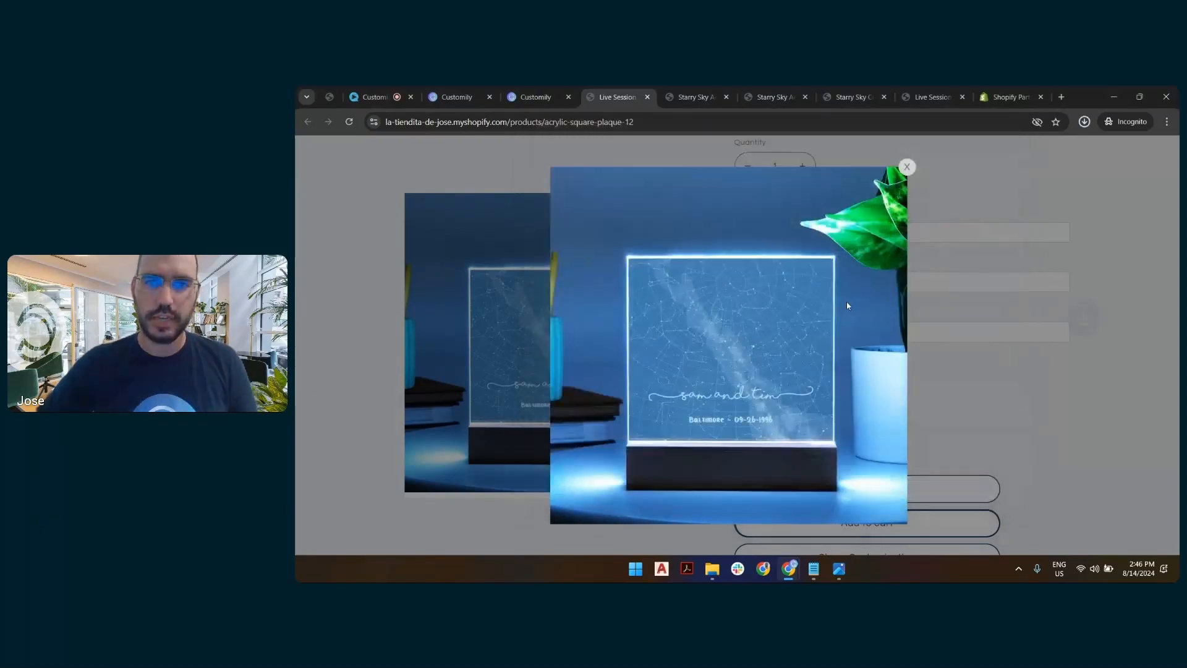
click(907, 167)
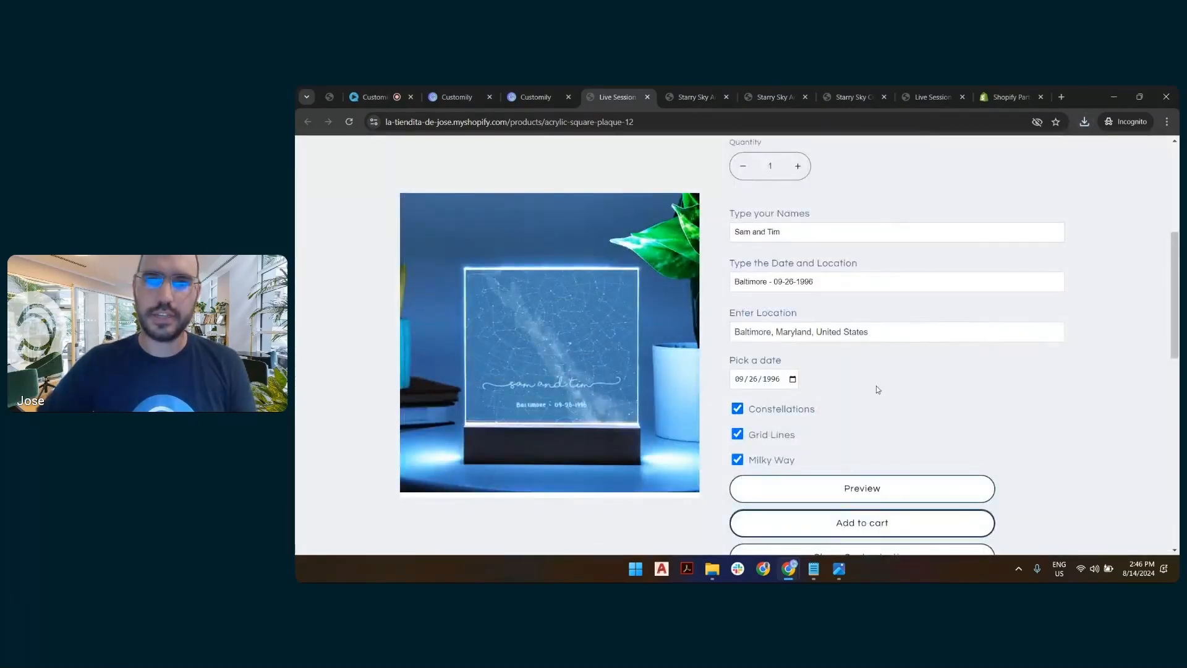
Switch to Shopify Partners, search for the Customily Sample Store by its owner's name and open its shop page.
click(1014, 96)
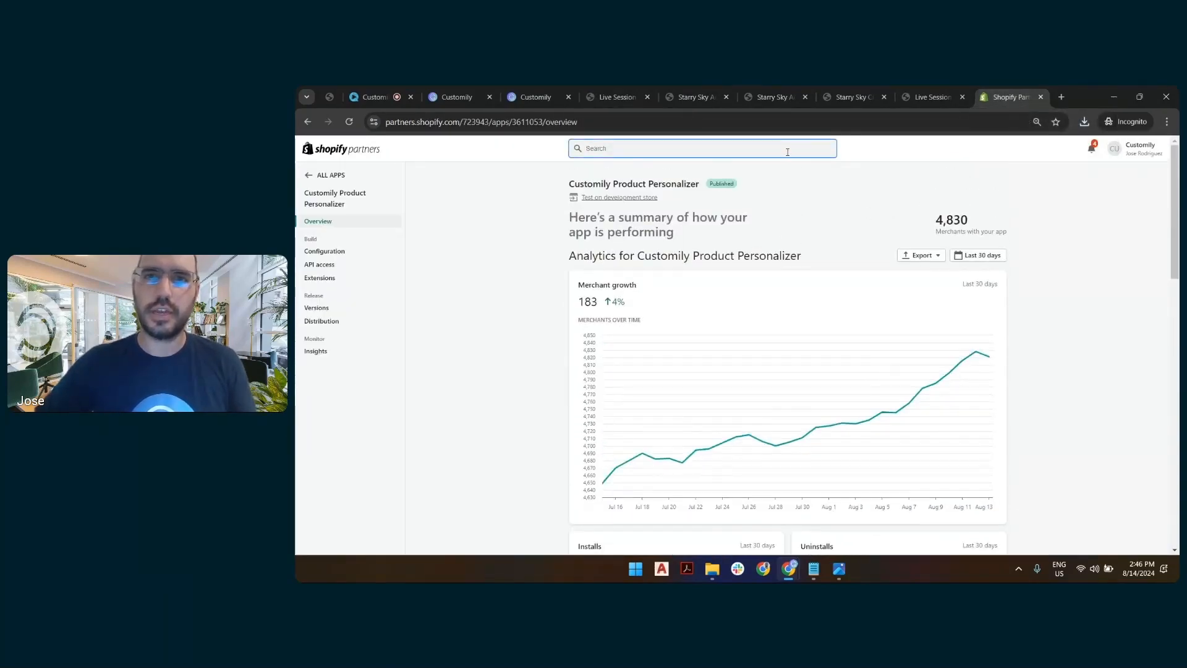
text(jos)
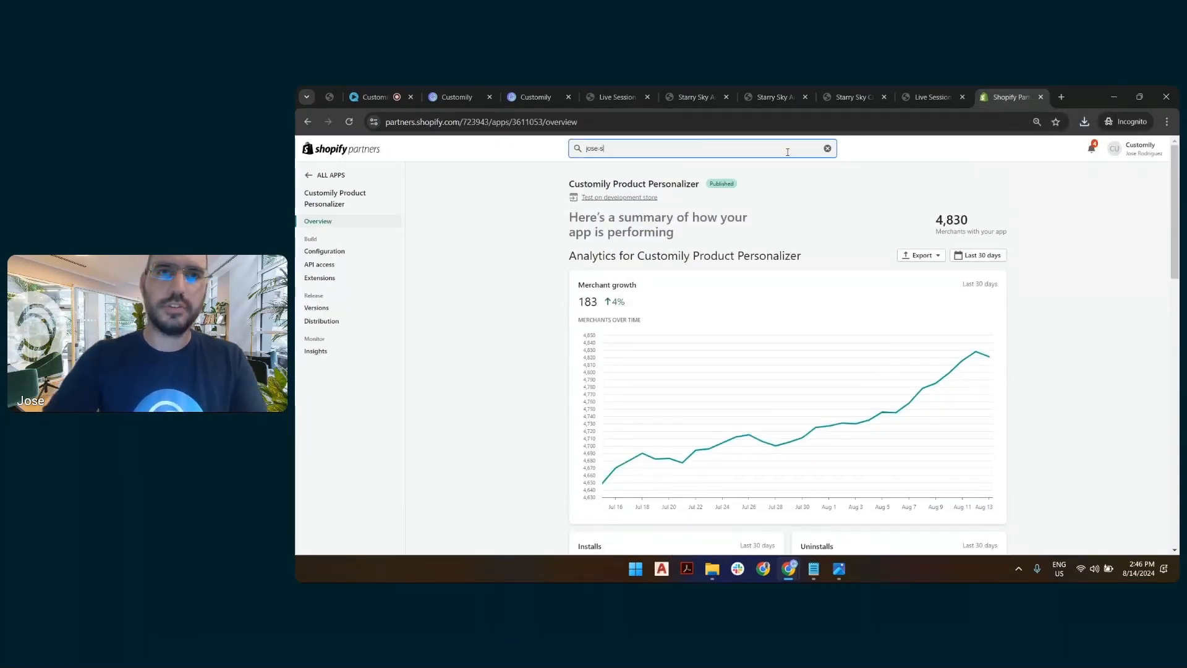
text(e)
key(alt+shift)
text('a)
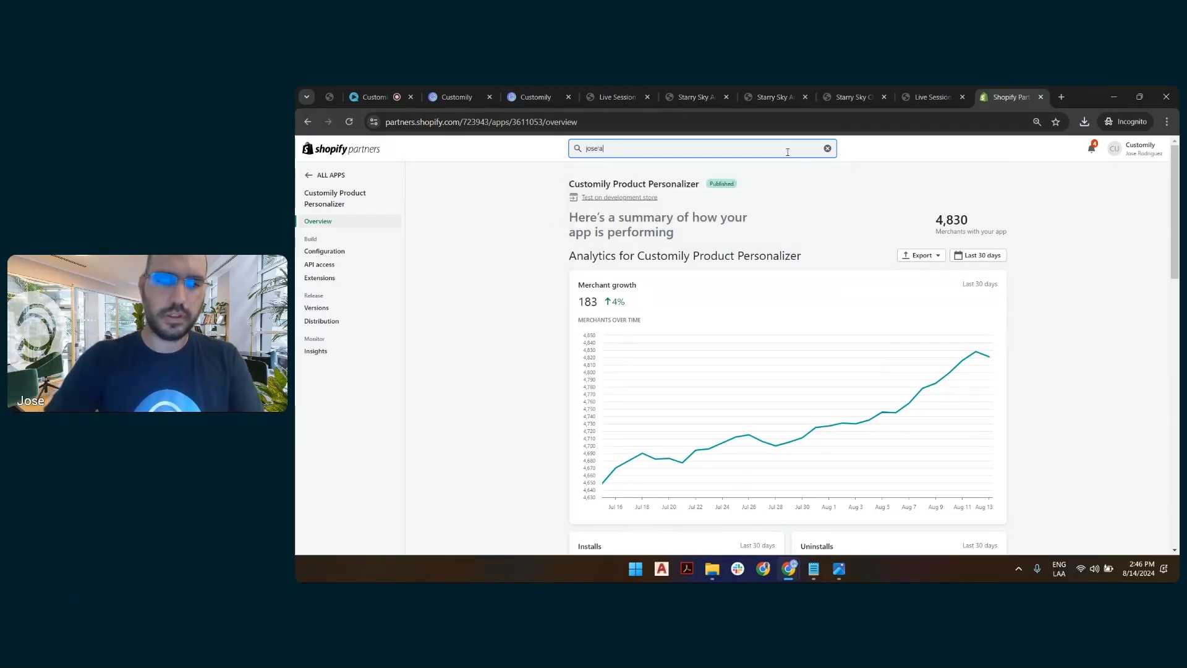
key(BackSpace)
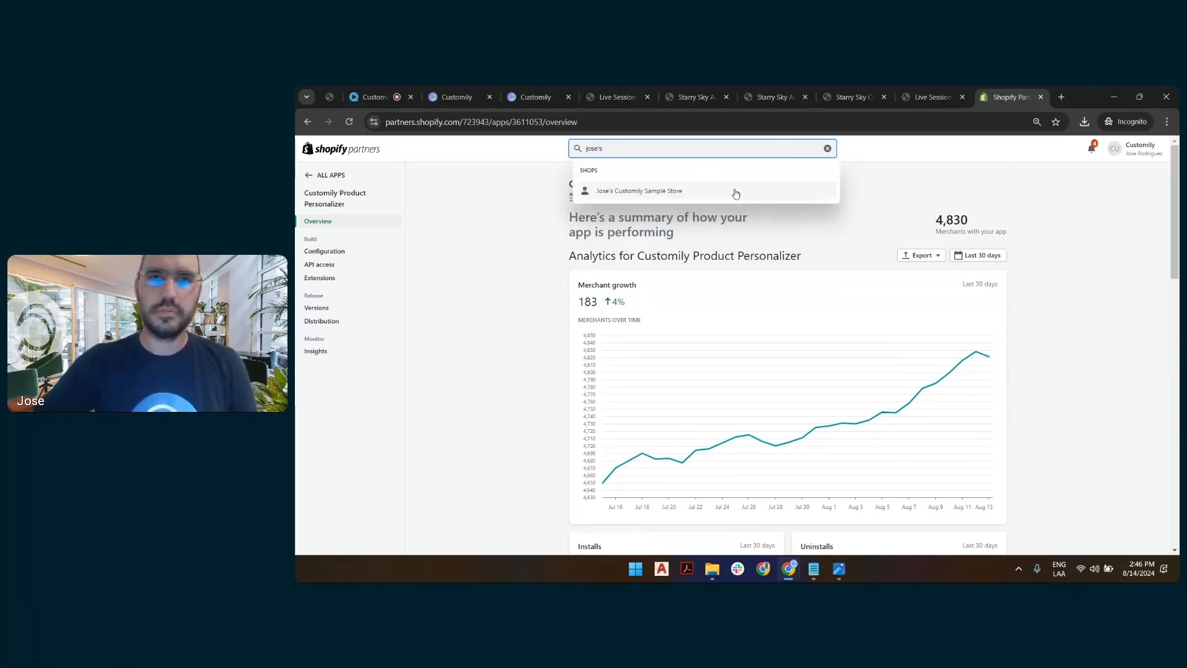
click(734, 191)
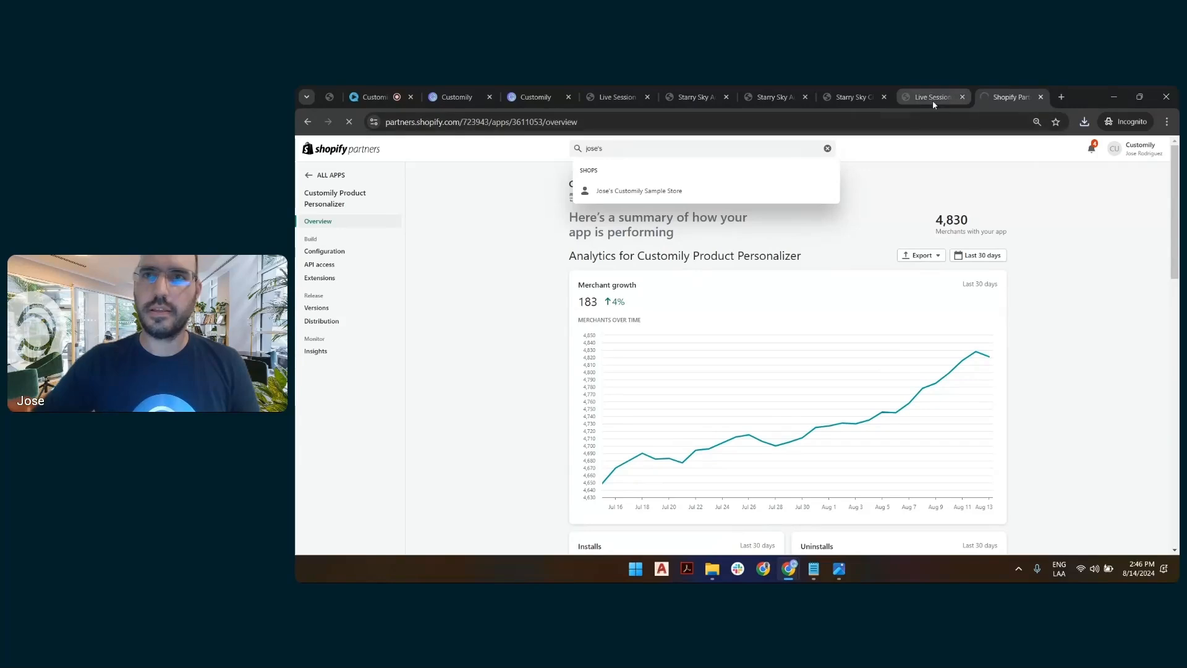
Log in to the sample store's Shopify admin with the existing account and open its product list.
click(985, 188)
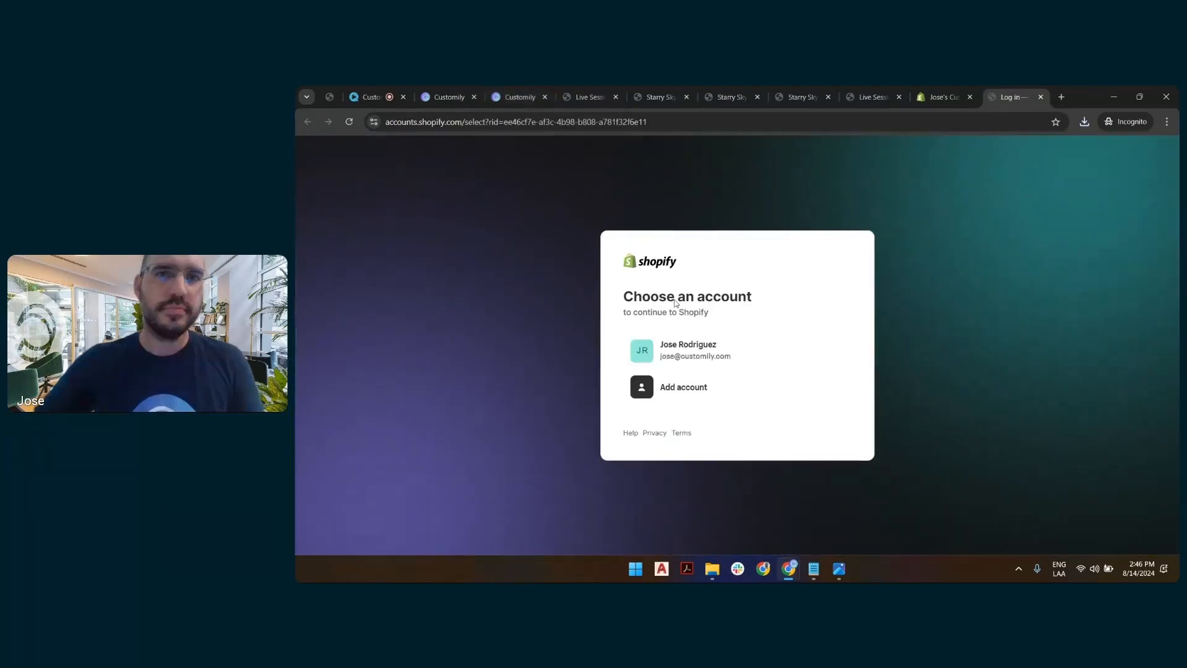
click(680, 359)
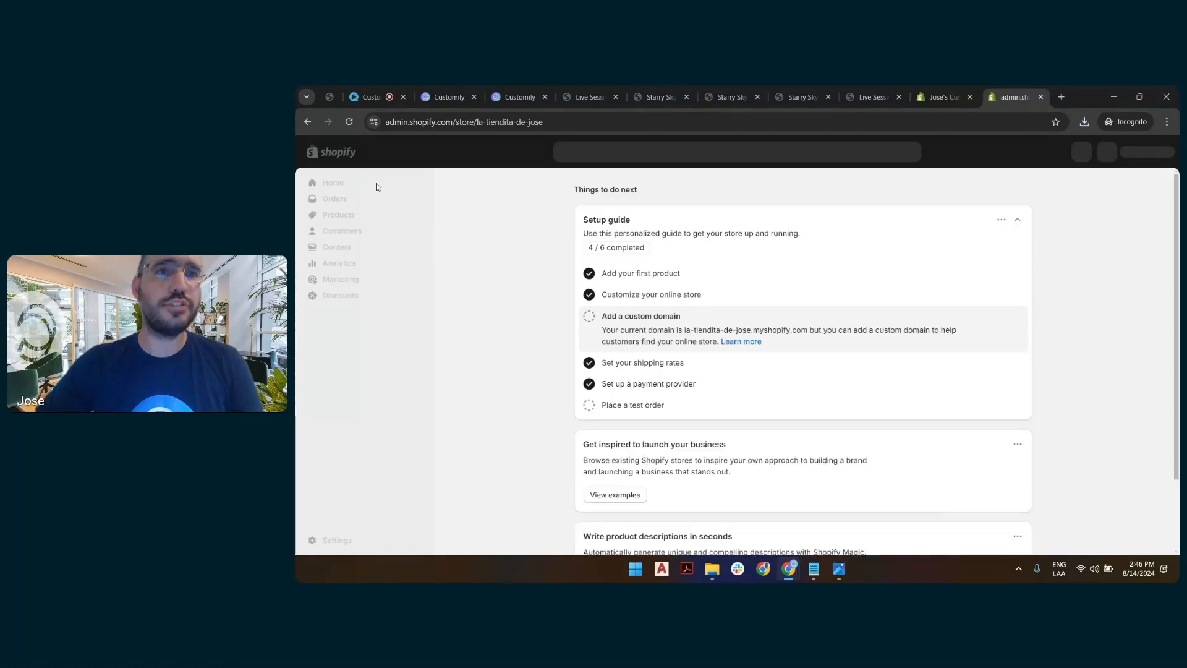
click(342, 214)
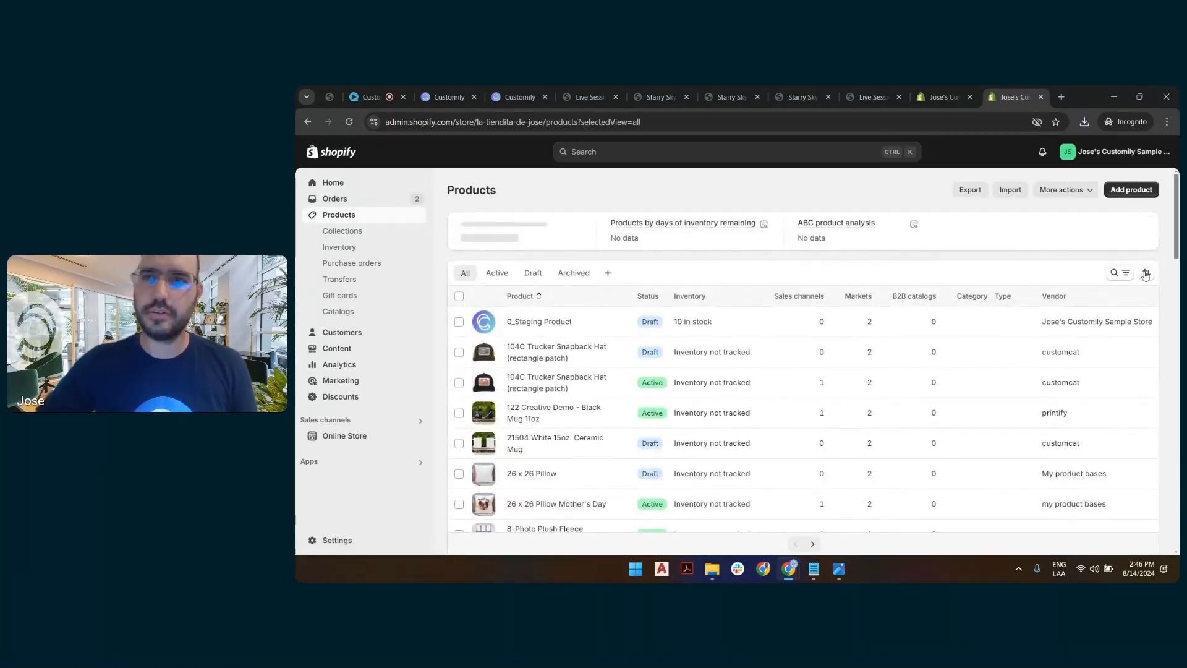
Sort the product list by creation date with newest first and open the Live Session Starry Sky - Acrylic Square Plaque.
click(1147, 274)
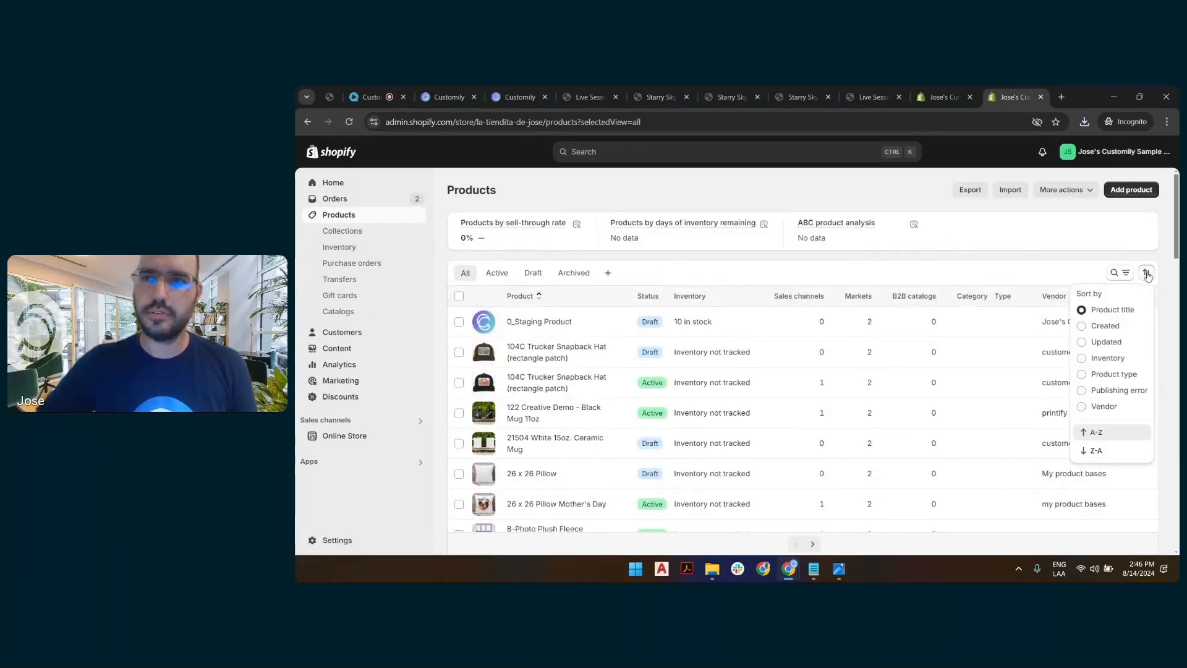
click(1117, 327)
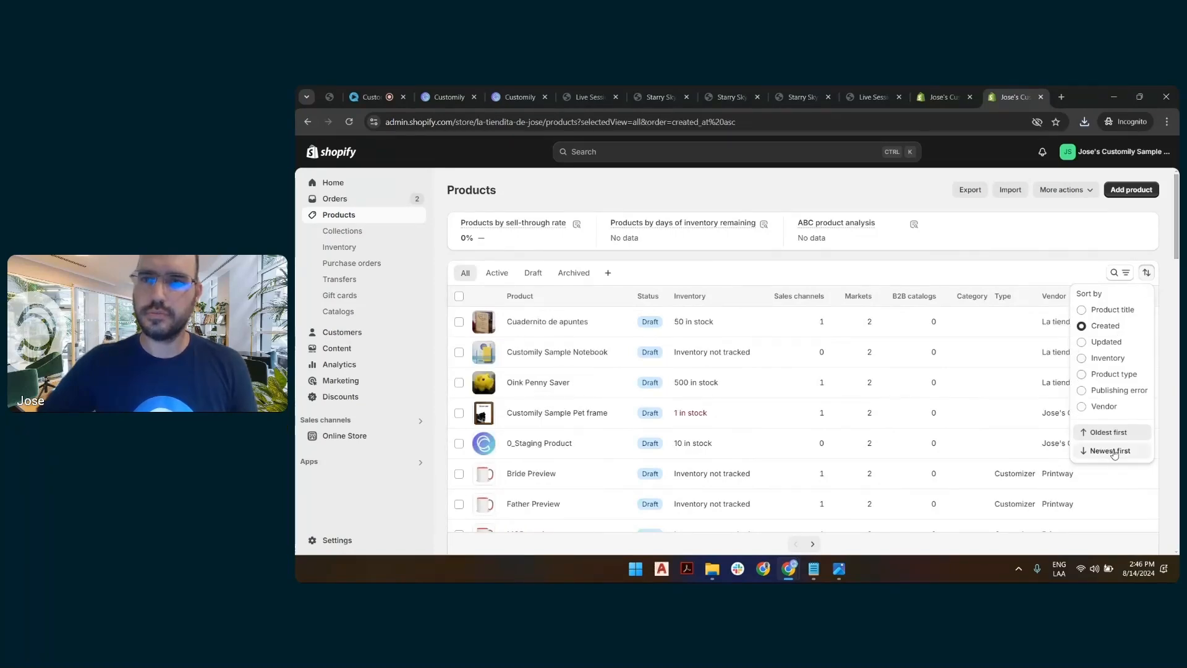
click(1112, 452)
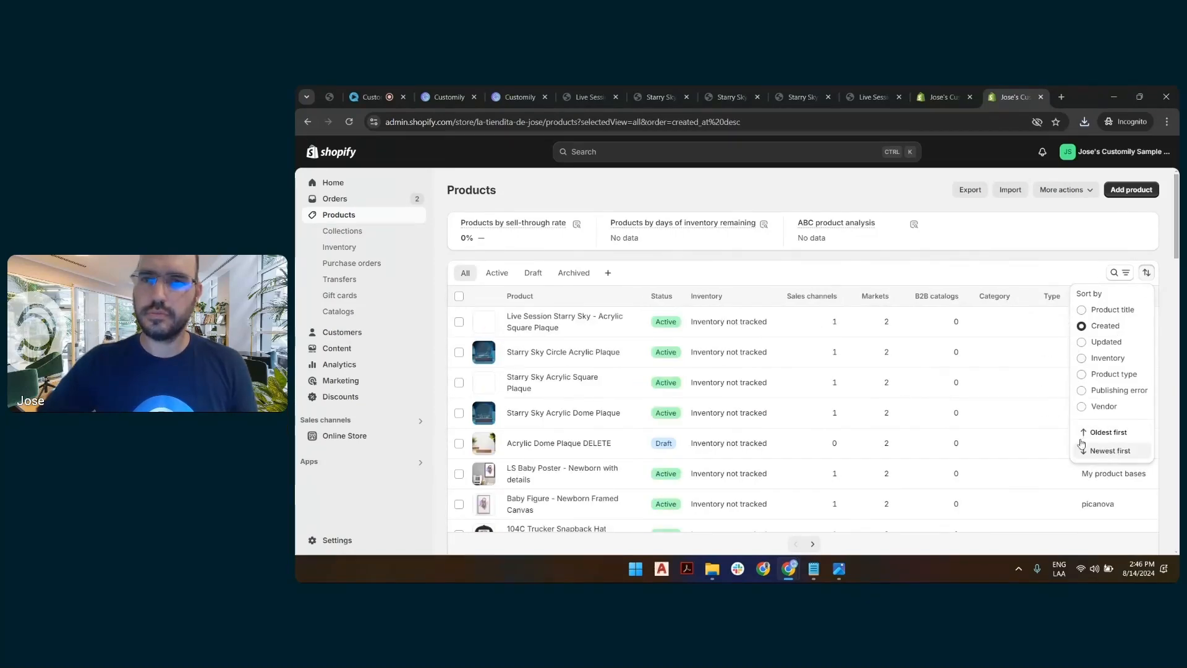
click(581, 320)
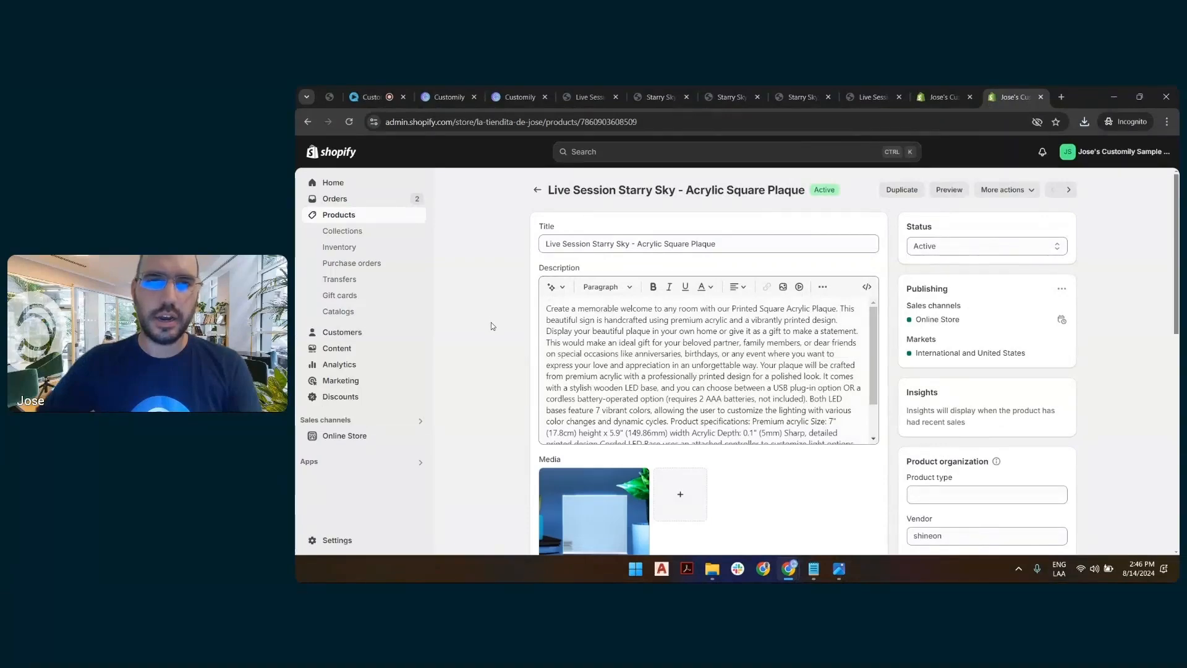
Add the plaque to the Home Decor collection and enter 50 as the LED Corded Base variant's price.
scroll(491, 326, down, 5)
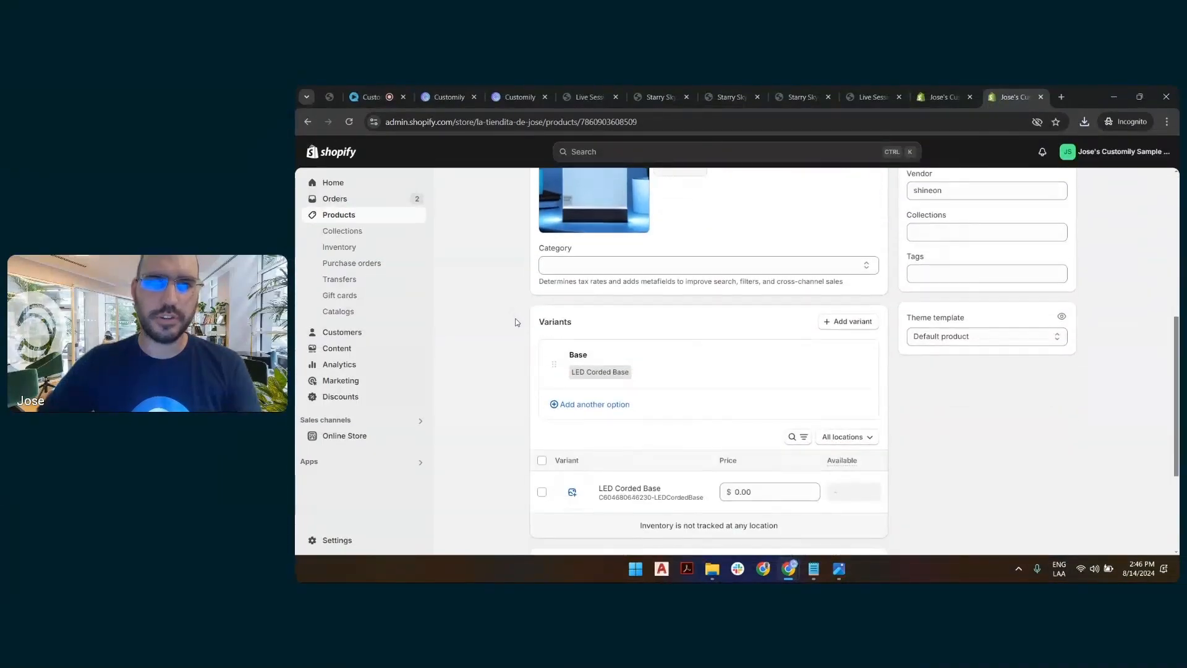
click(967, 232)
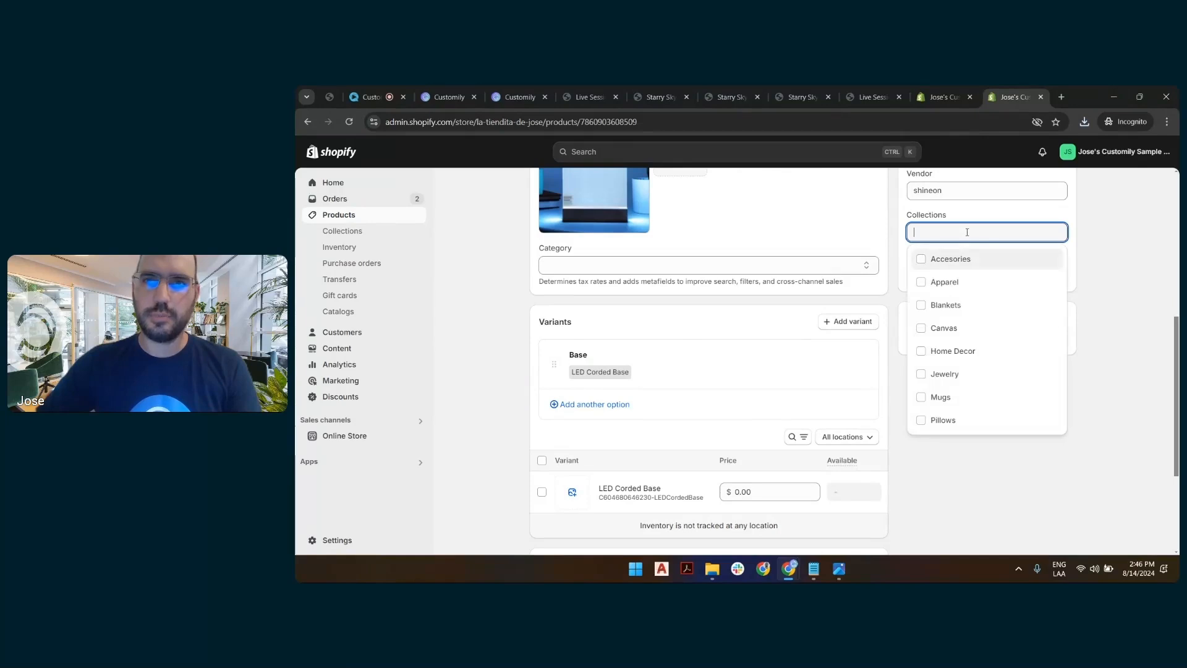
click(925, 351)
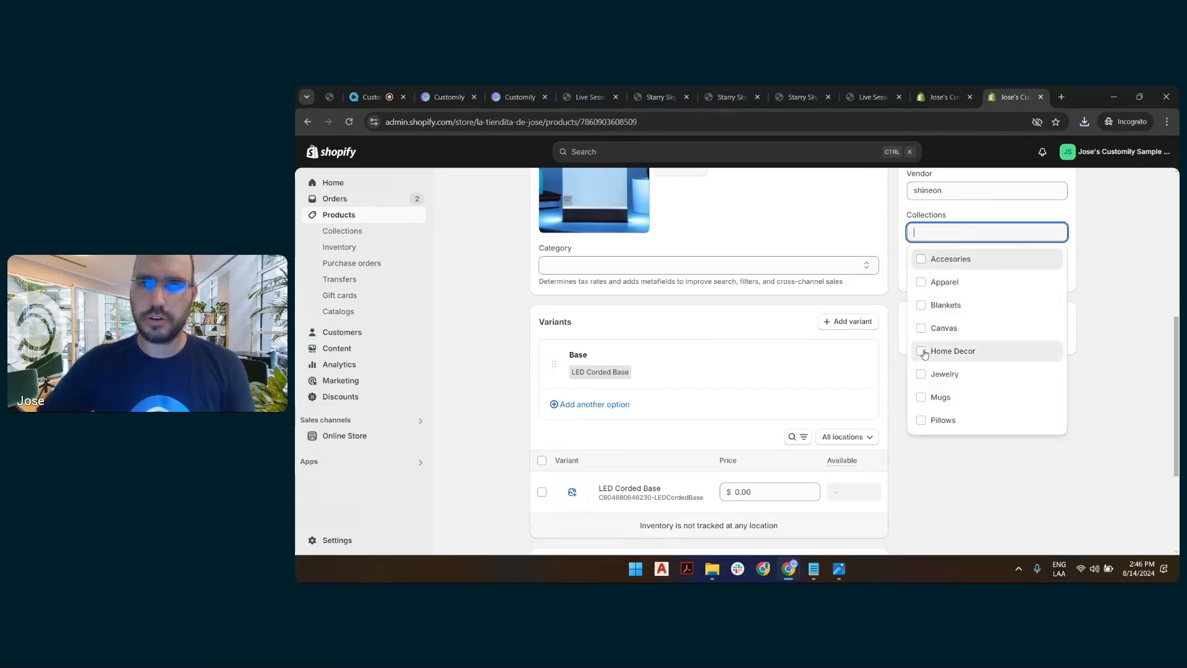
click(488, 403)
click(761, 494)
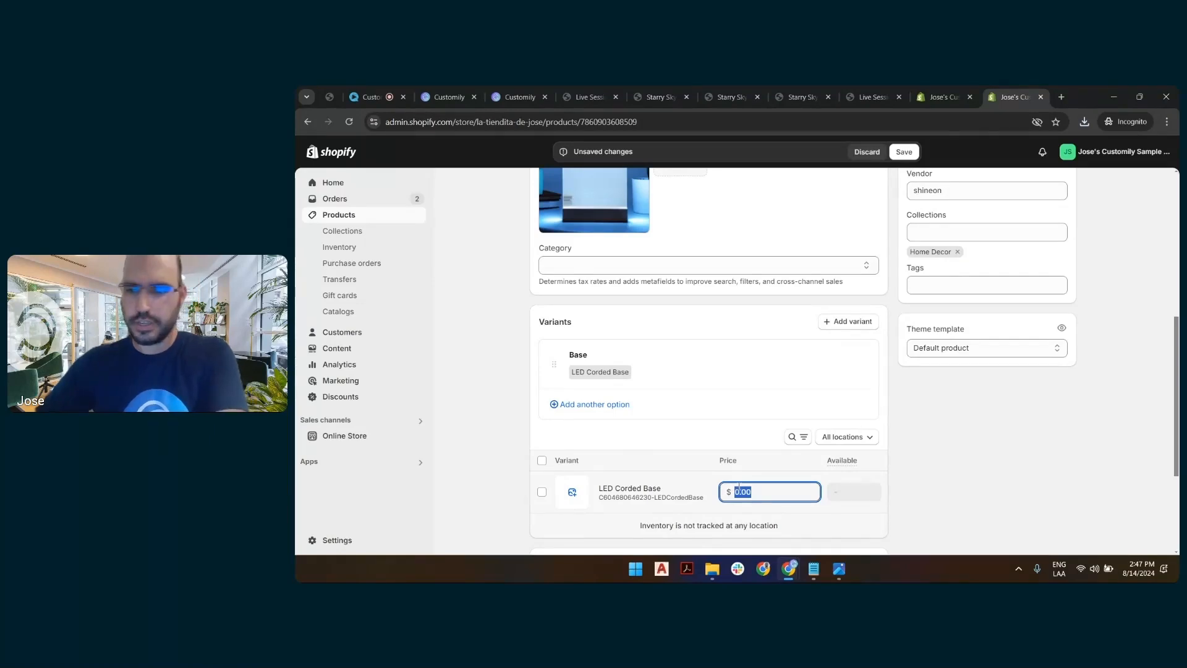
text(50)
Upload square mockup 2.png from the 8-14 folder to the product's media.
scroll(705, 346, up, 3)
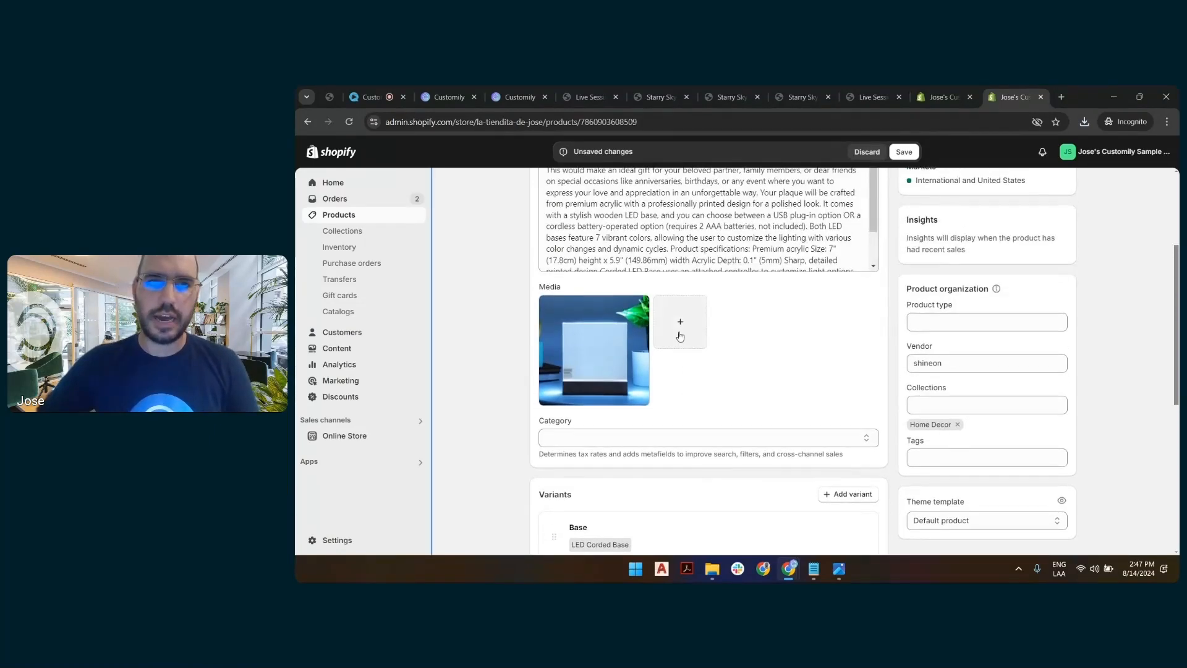
click(681, 324)
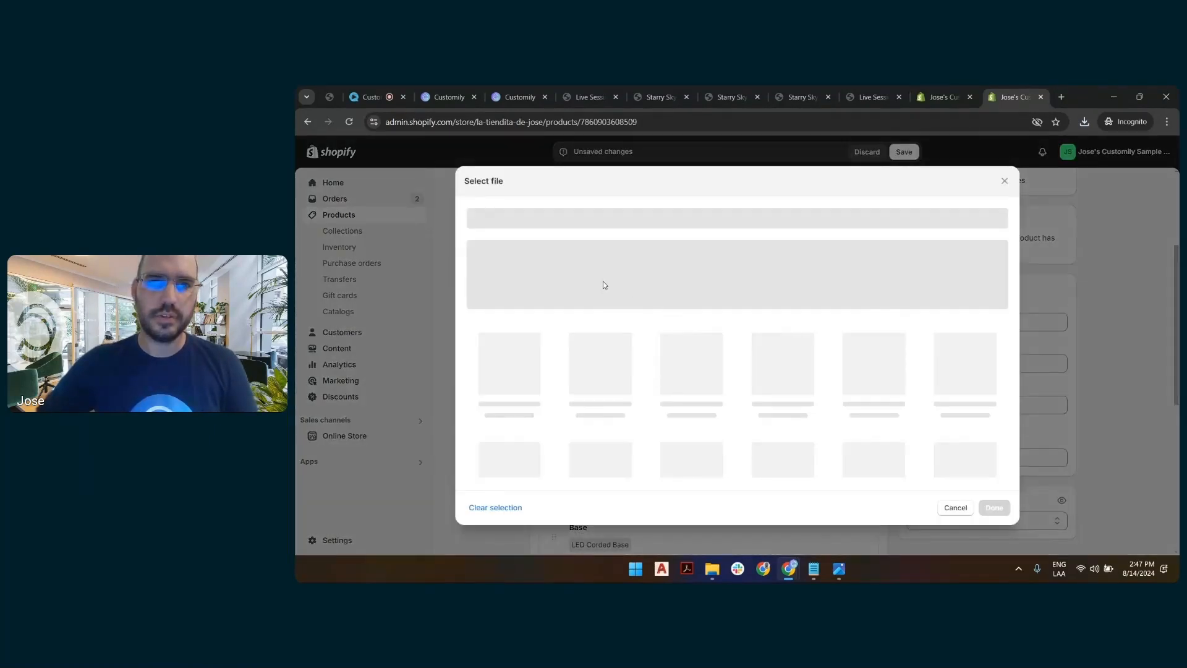
click(706, 289)
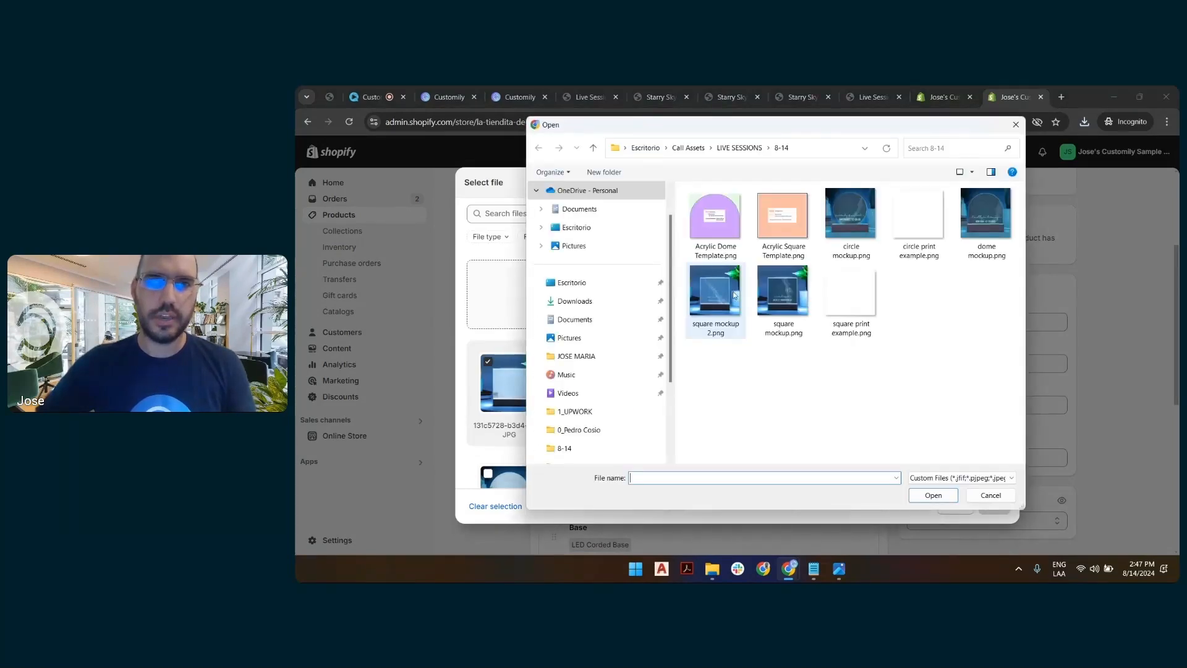
double_click(731, 309)
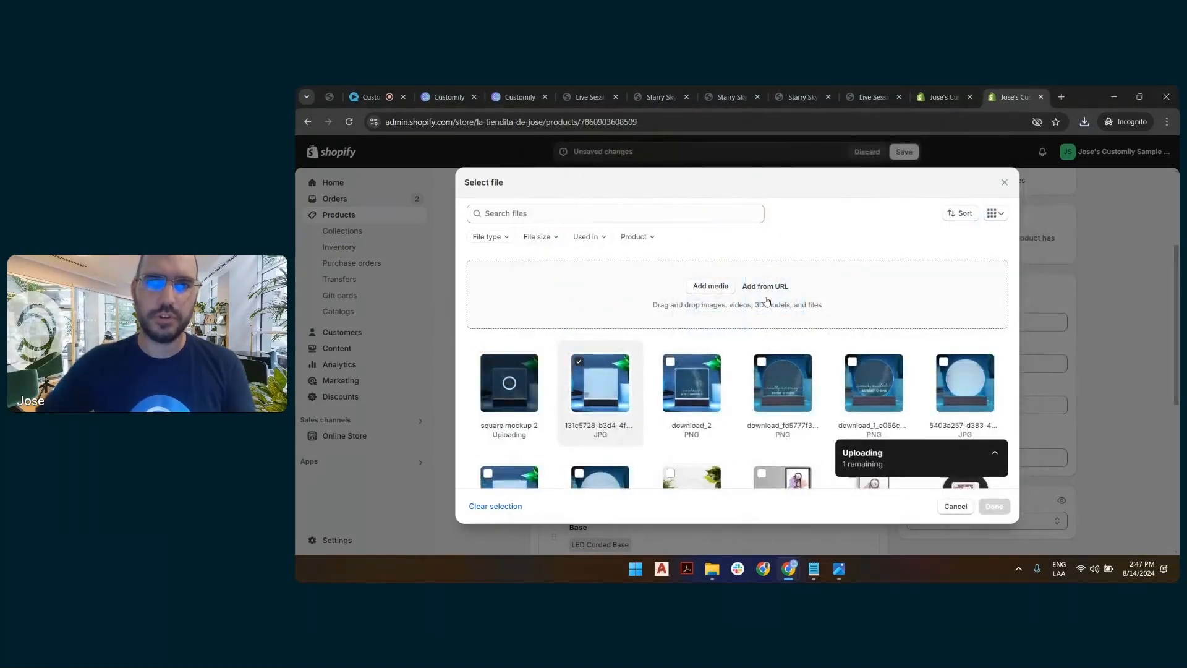
click(996, 508)
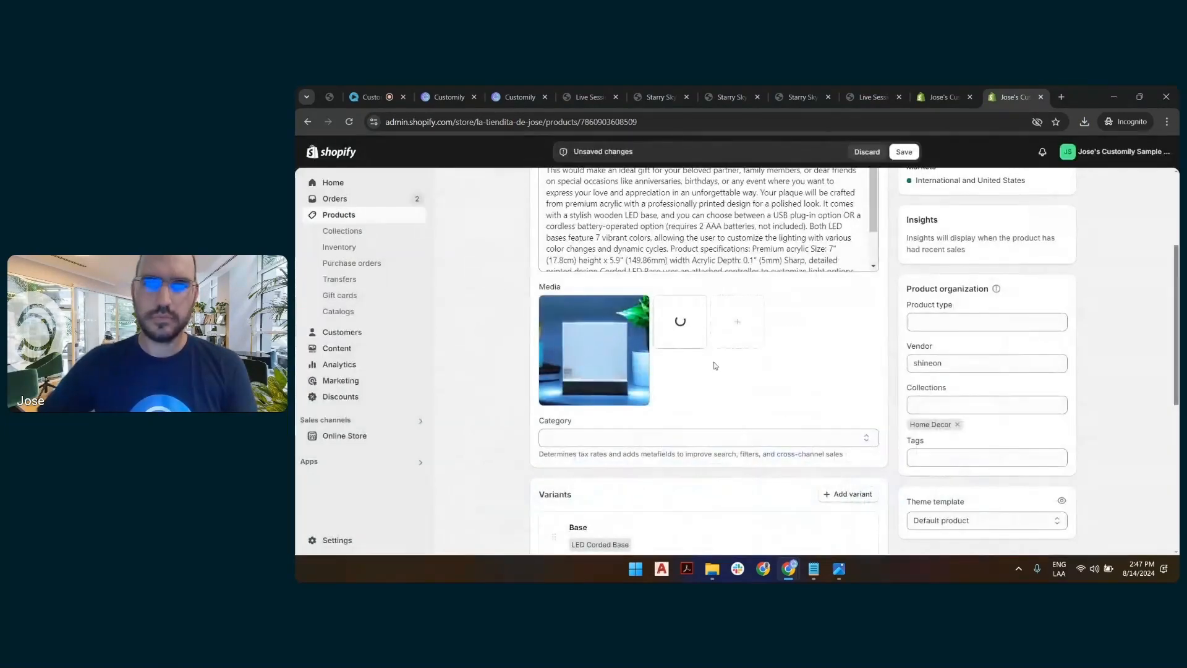
Make the new mockup the first media image, remove the original blank plaque image and save the product.
drag(688, 325, 559, 321)
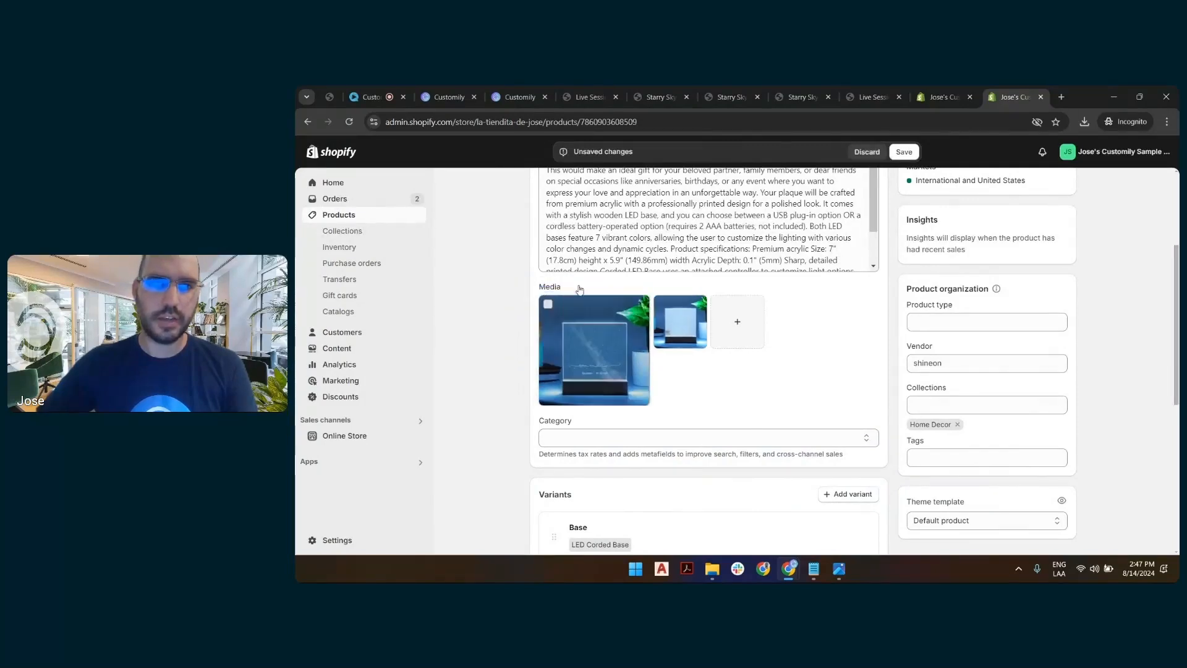
click(663, 304)
click(864, 287)
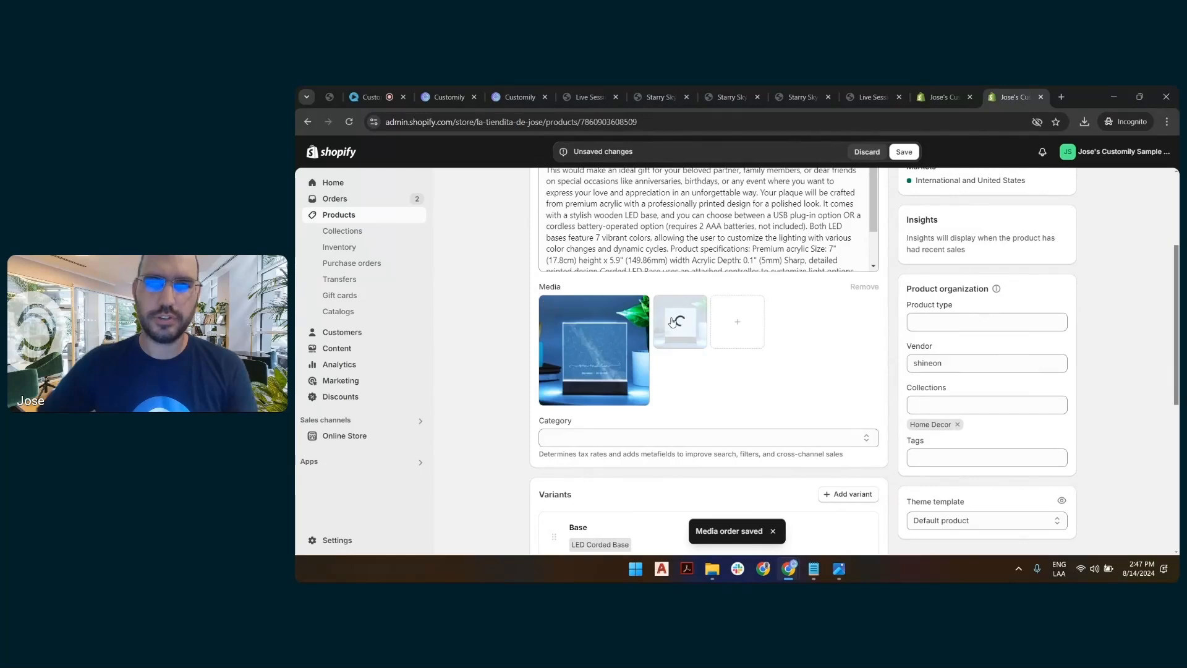
click(904, 152)
Reload the plaque's storefront page to check its image and price.
mouse_move(594, 89)
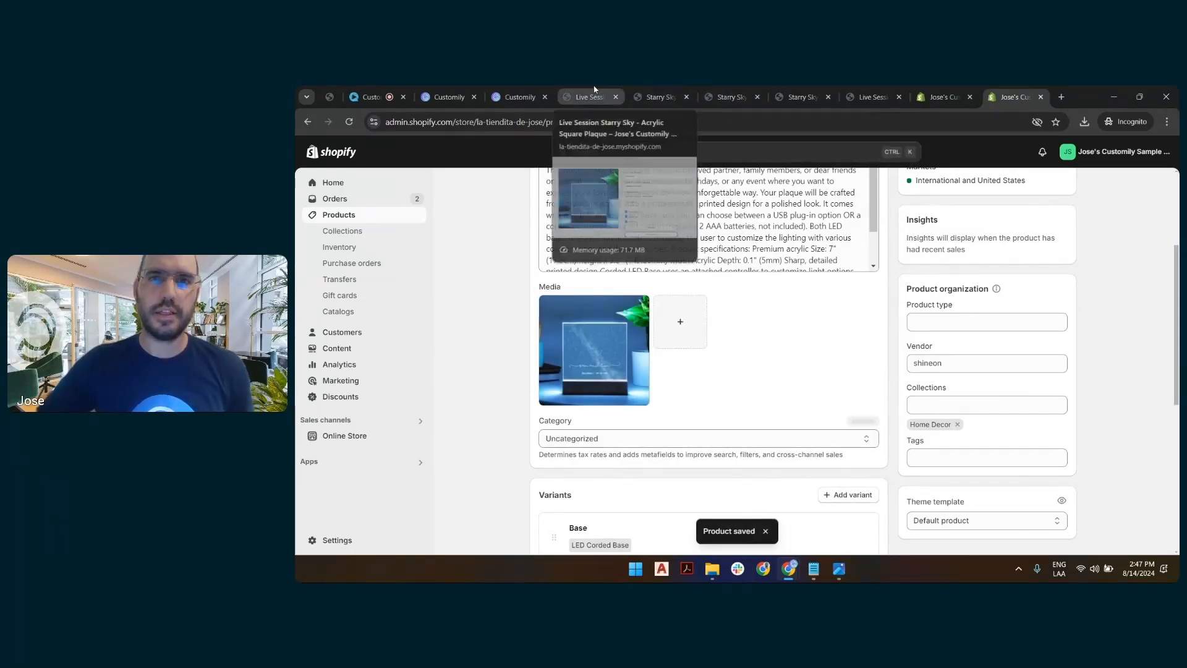
click(592, 94)
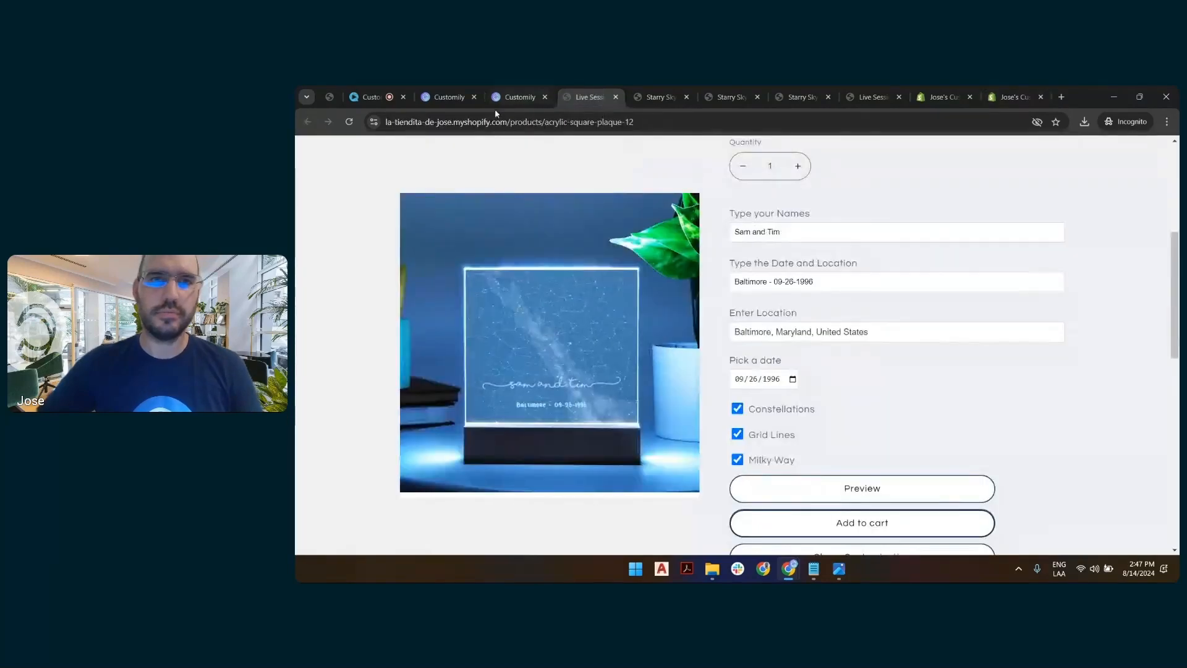
key(ctrl+r)
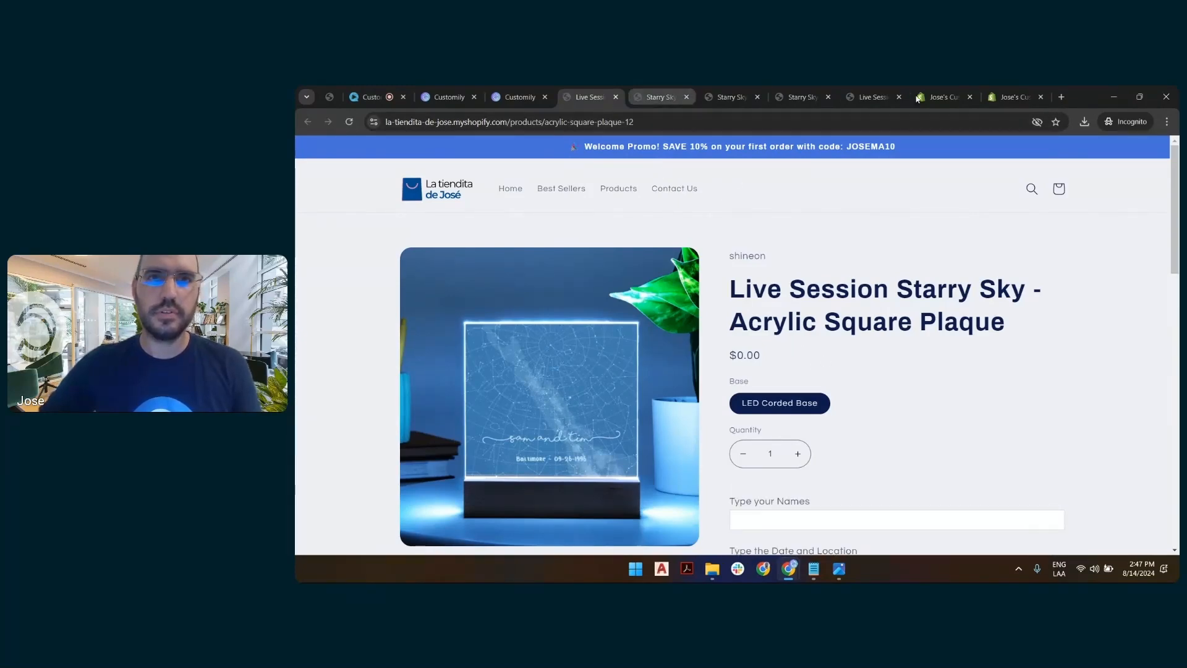
Return to the plaque in Shopify admin, set the LED Corded Base variant's price to 50 and save the product.
click(1014, 97)
scroll(642, 299, up, 4)
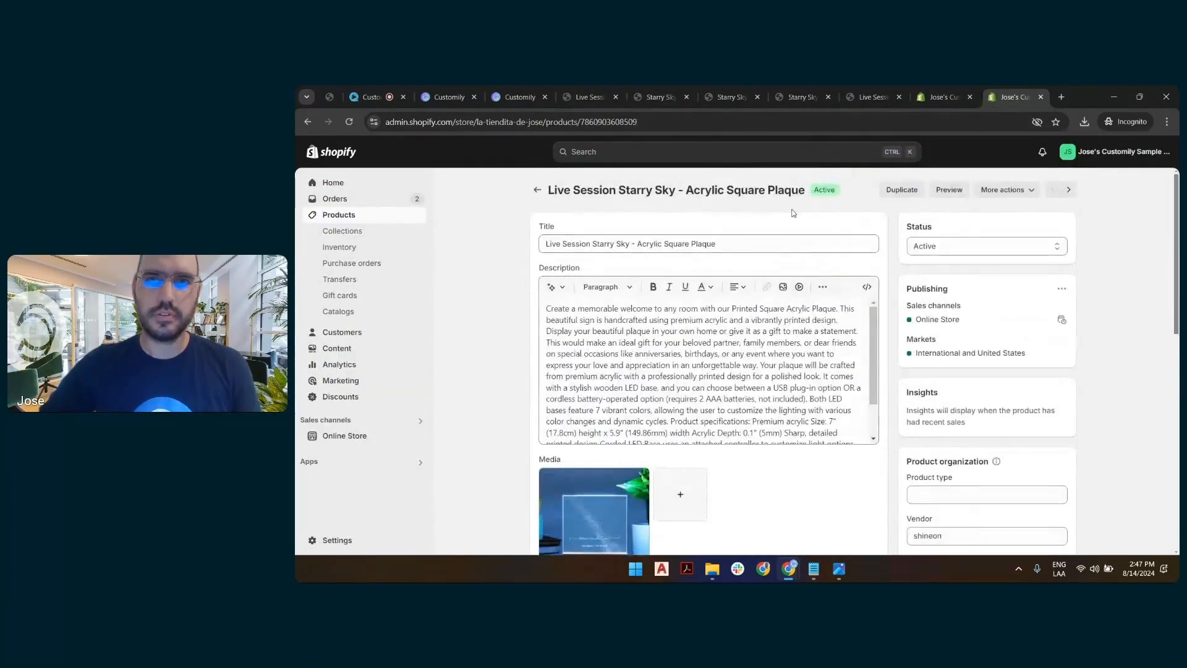
scroll(538, 387, down, 4)
scroll(538, 387, down, 5)
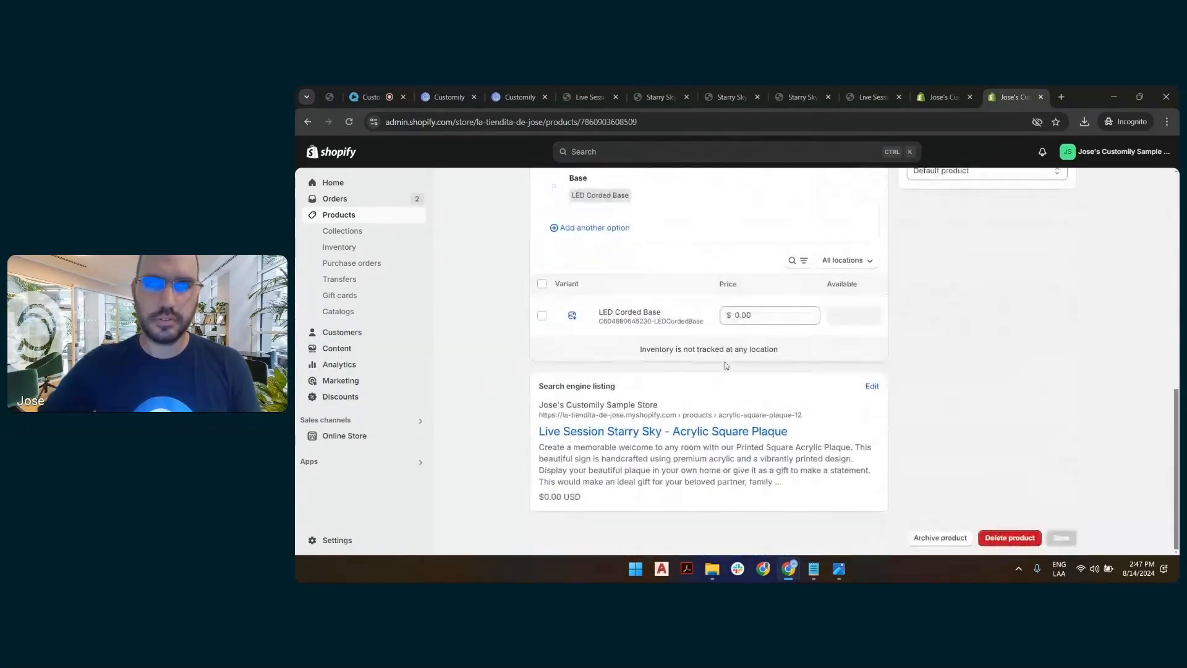
click(739, 316)
text(50)
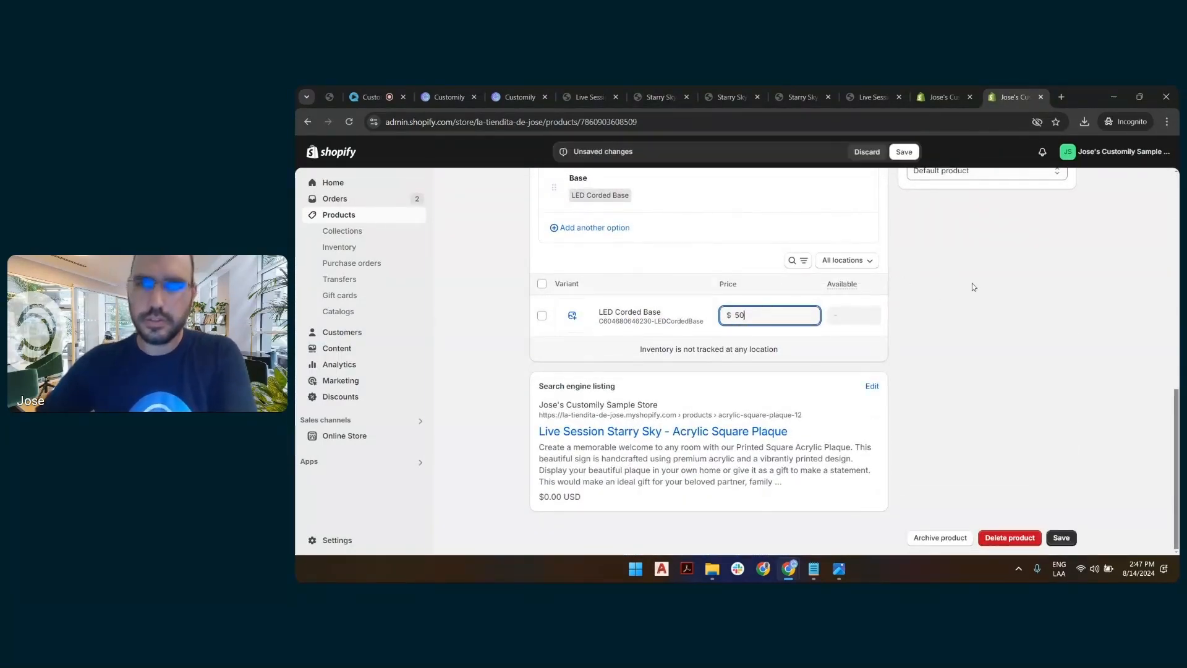
click(904, 152)
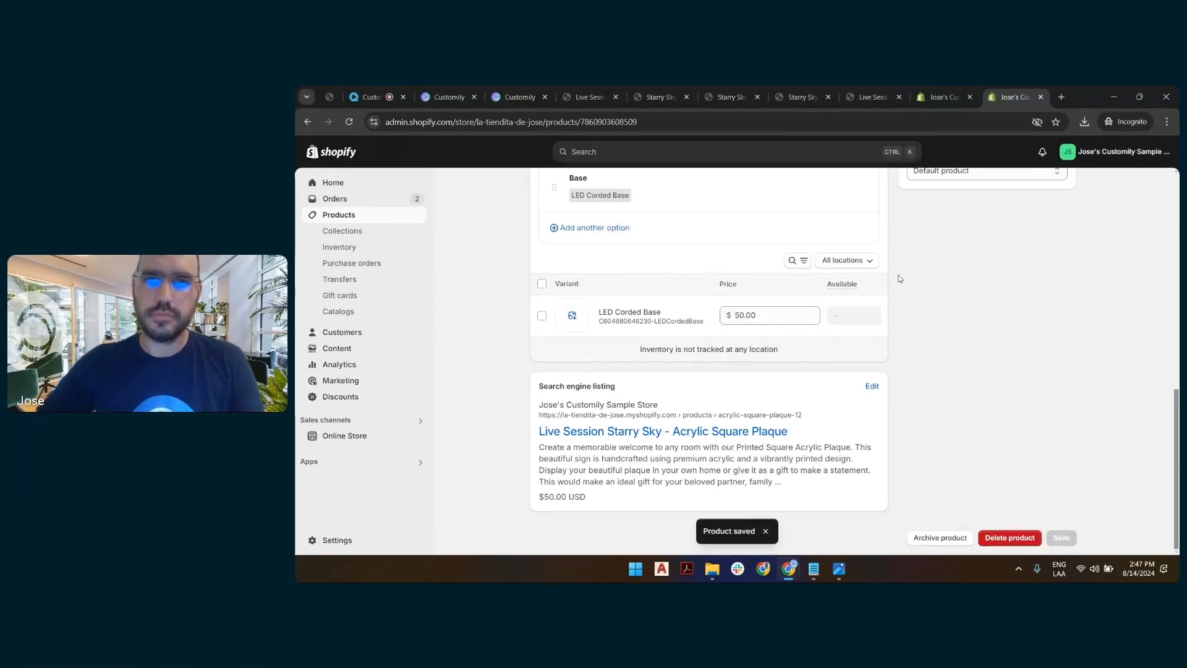
Open the plaque's store preview, hide the preview bar and check the product image, price and personalization fields.
scroll(919, 285, up, 10)
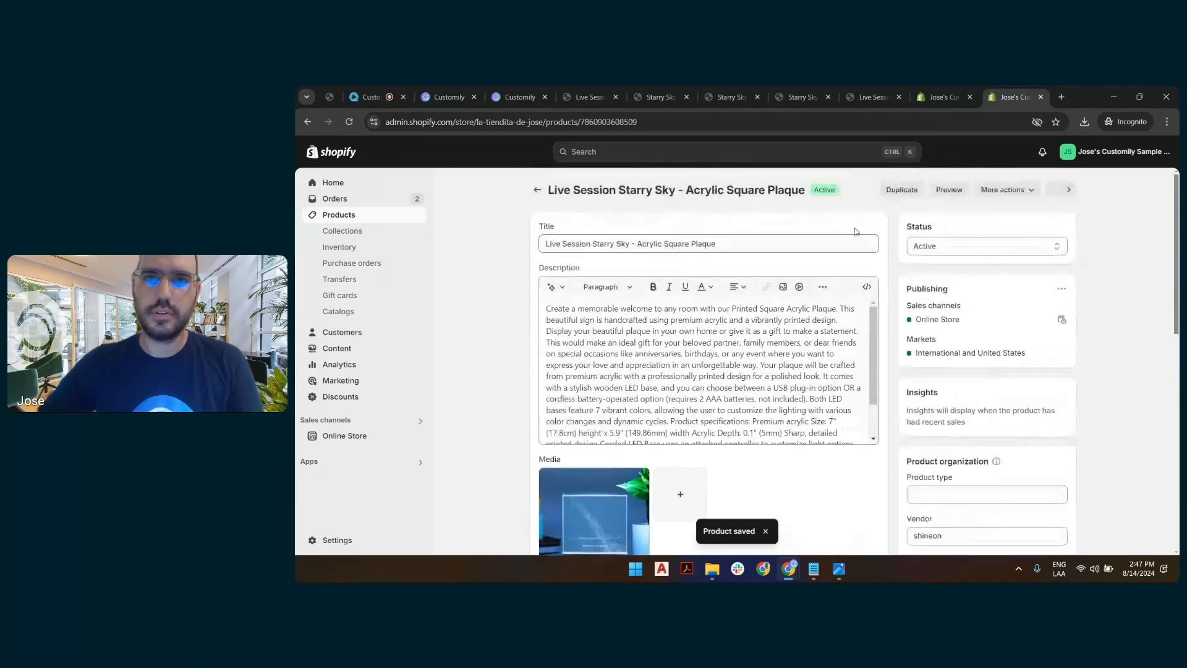
click(950, 190)
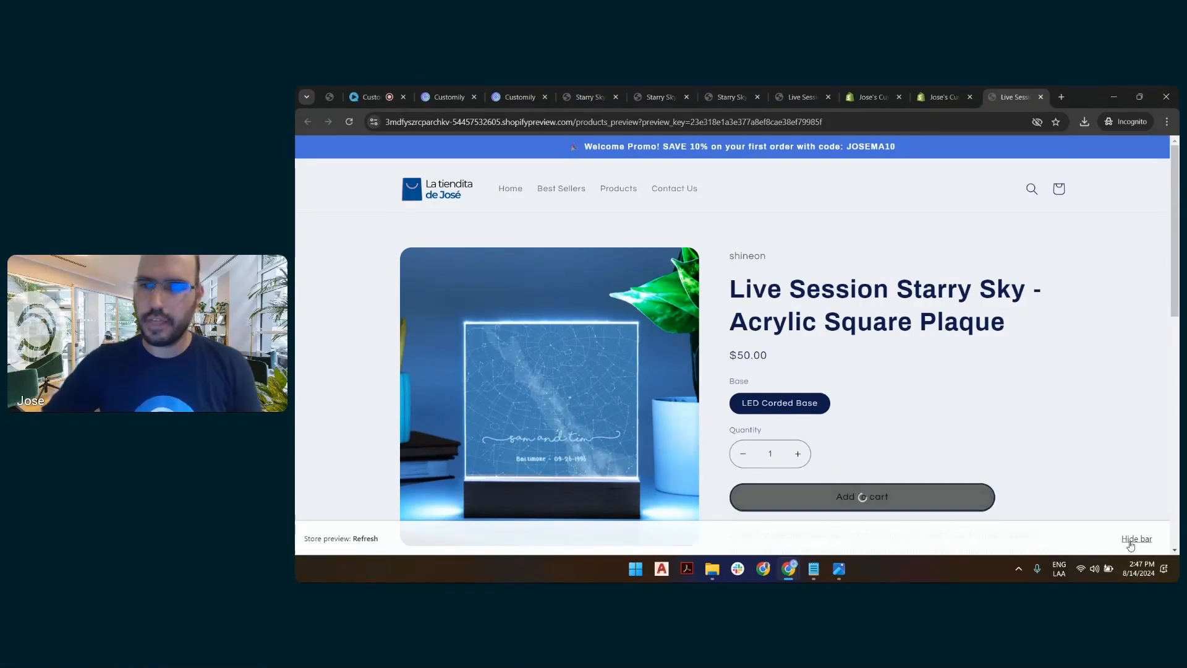
click(1136, 538)
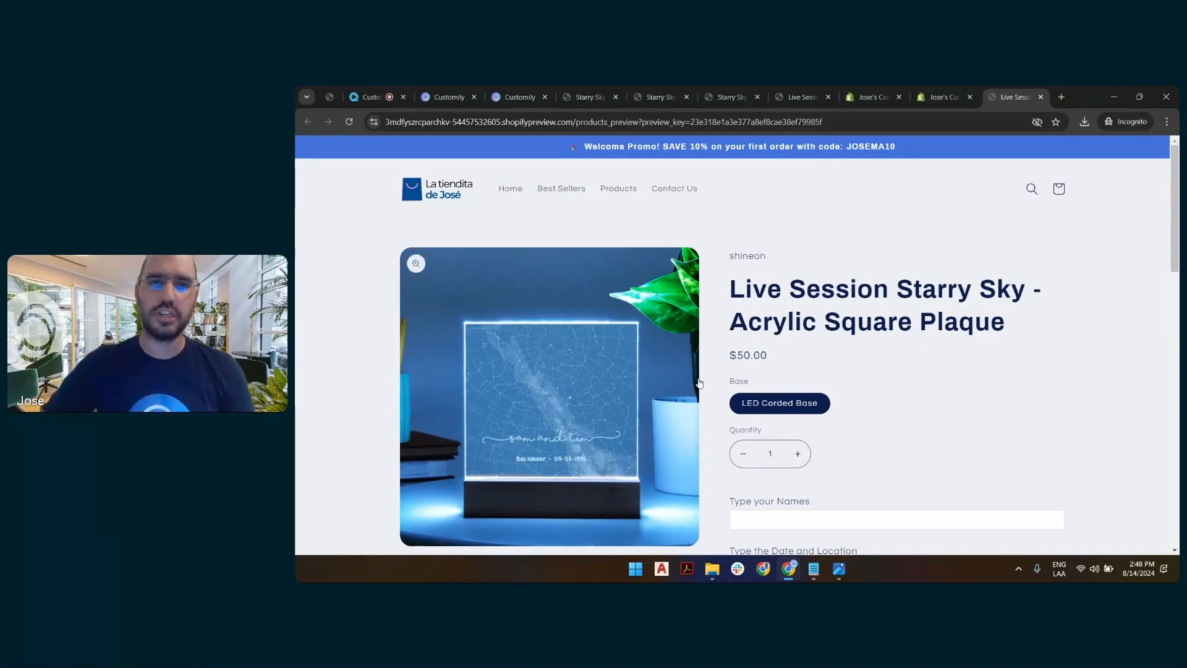
scroll(924, 313, down, 2)
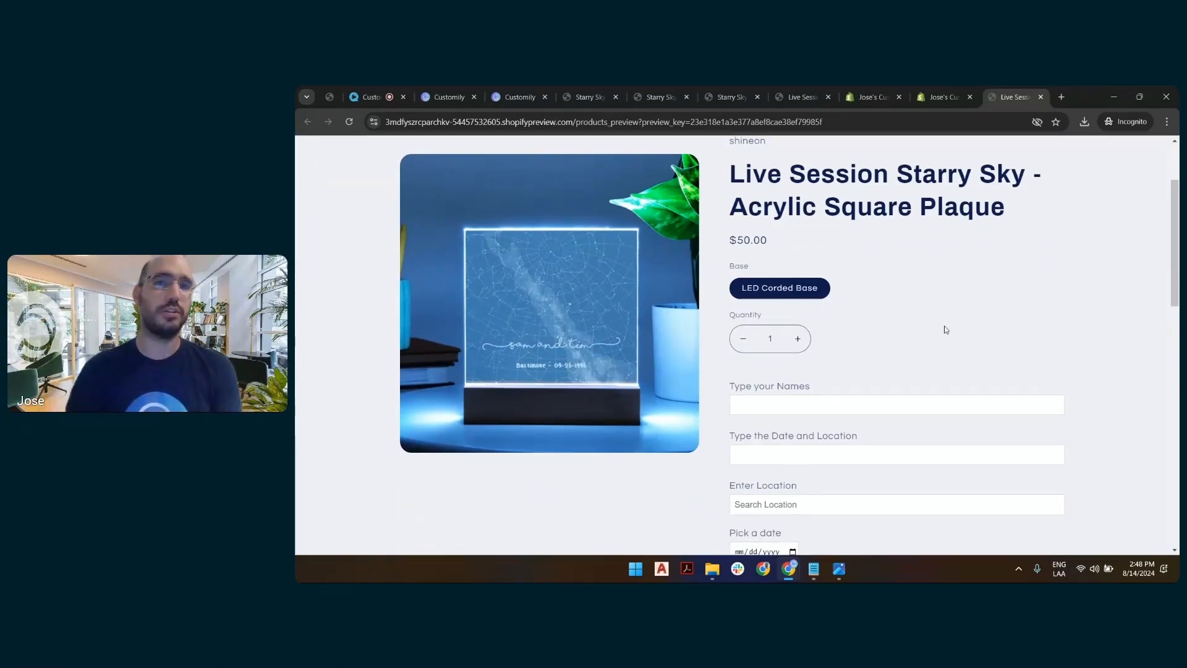
scroll(933, 339, up, 2)
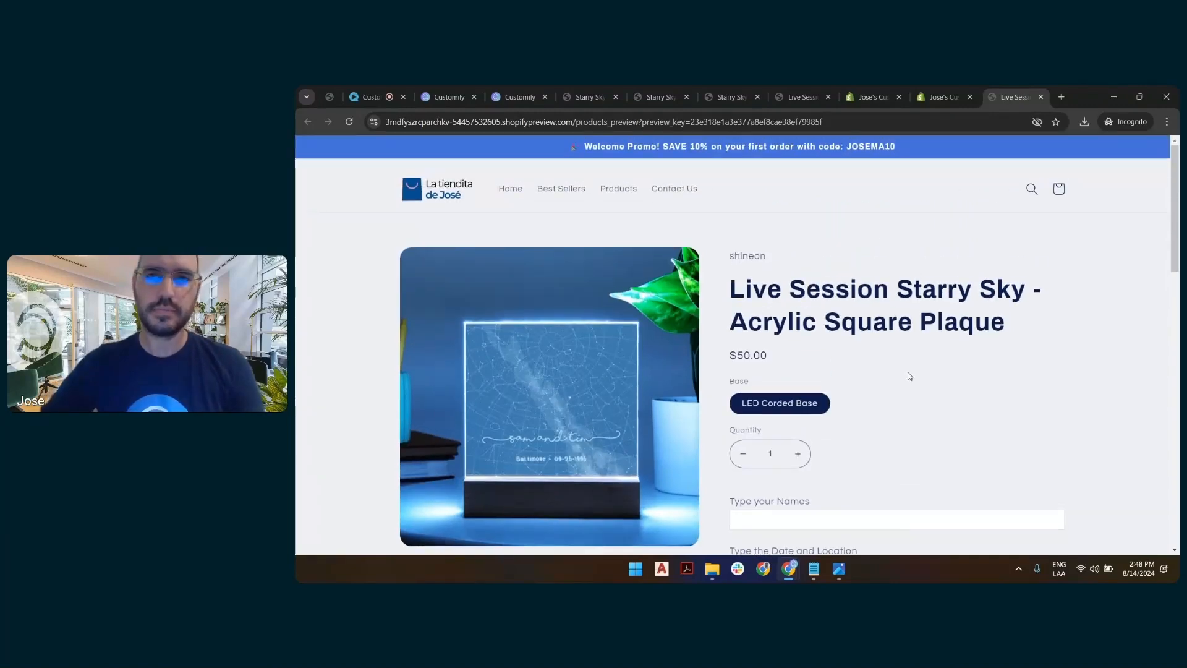
Switch to the WebinarGeek session, stop the screen share and advance the presentation to the Q&A slide.
click(371, 97)
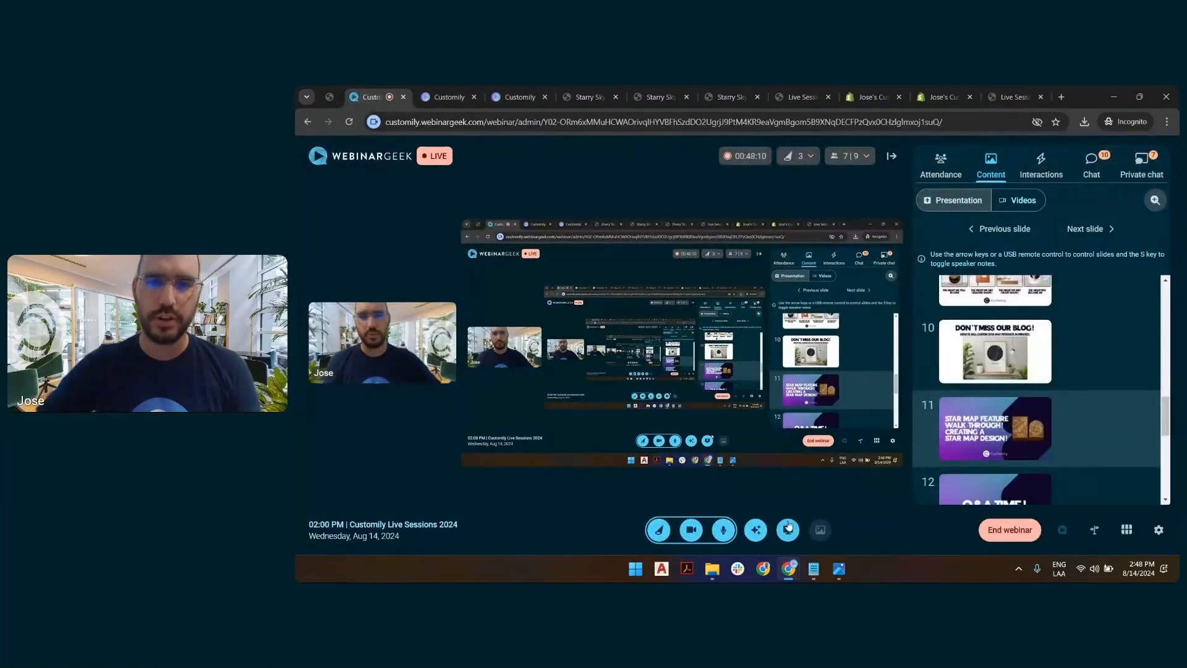
click(787, 529)
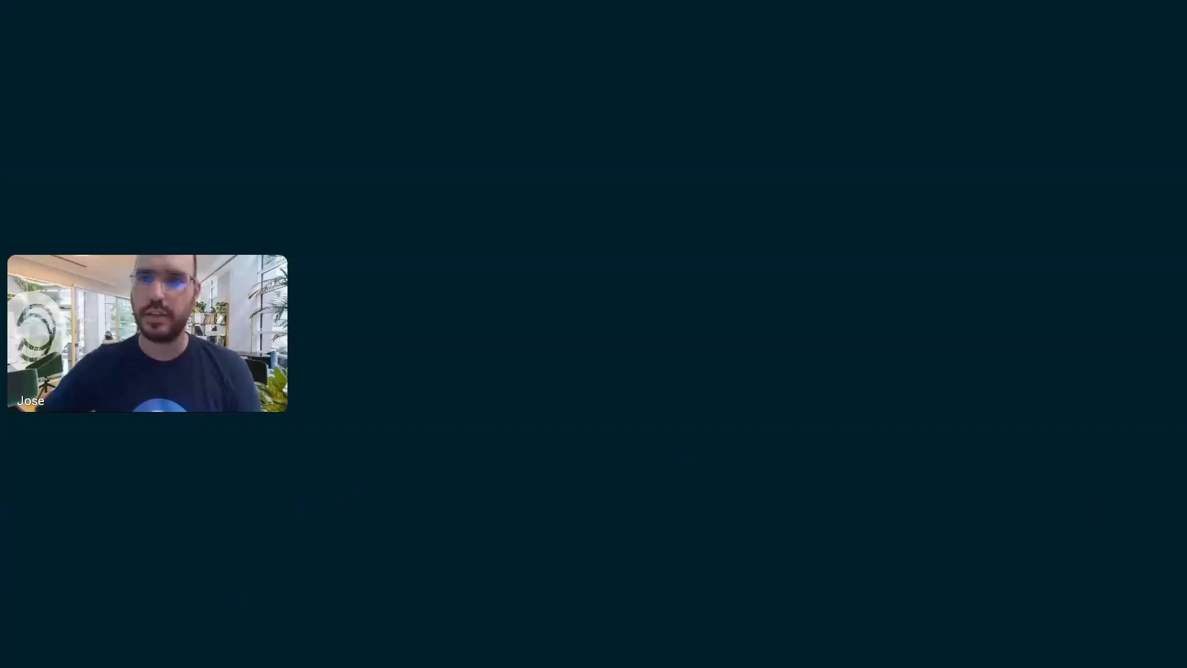
key(Right)
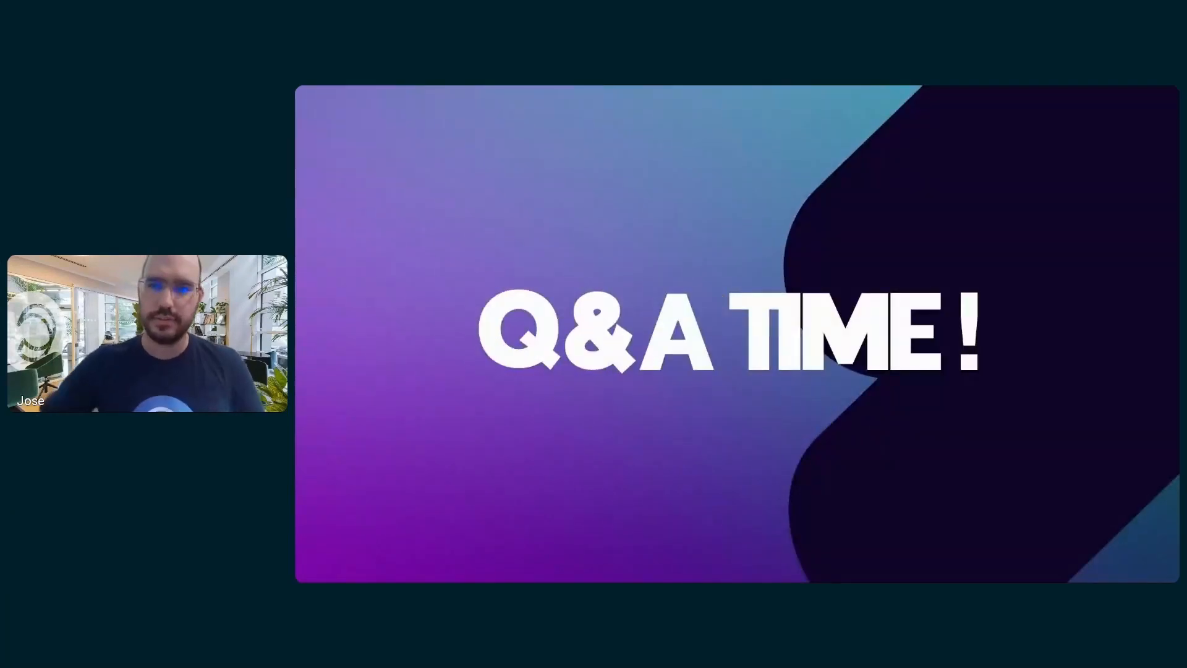